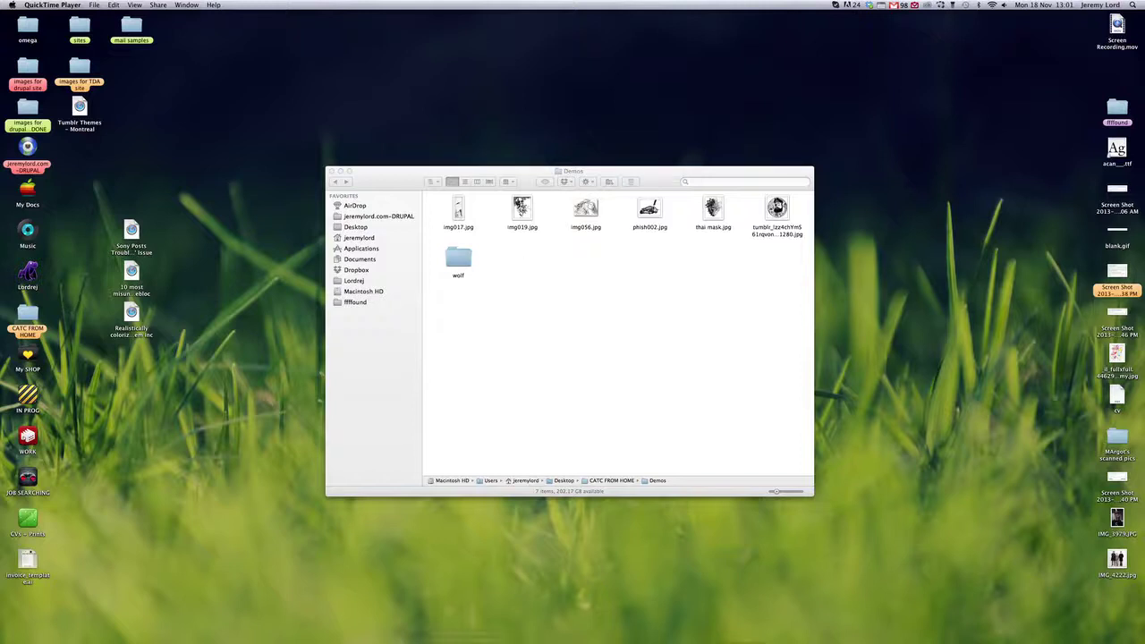
Minimise the empty Photoshop window and open wolf small.psd from the wolf folder inside Demos
click(394, 631)
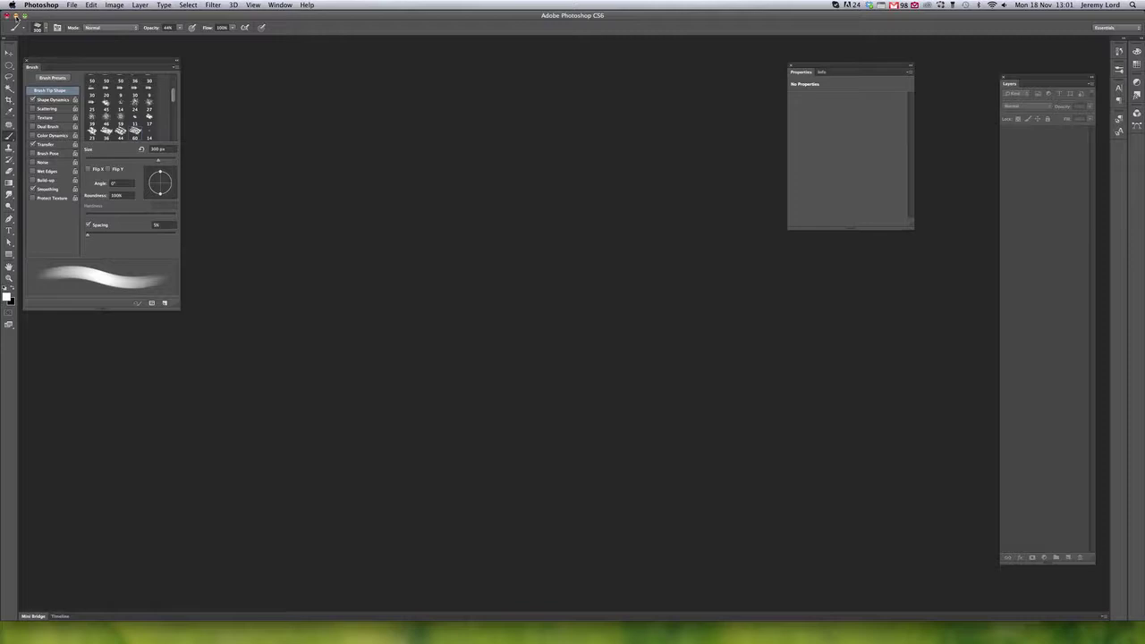
click(16, 15)
click(541, 322)
click(456, 257)
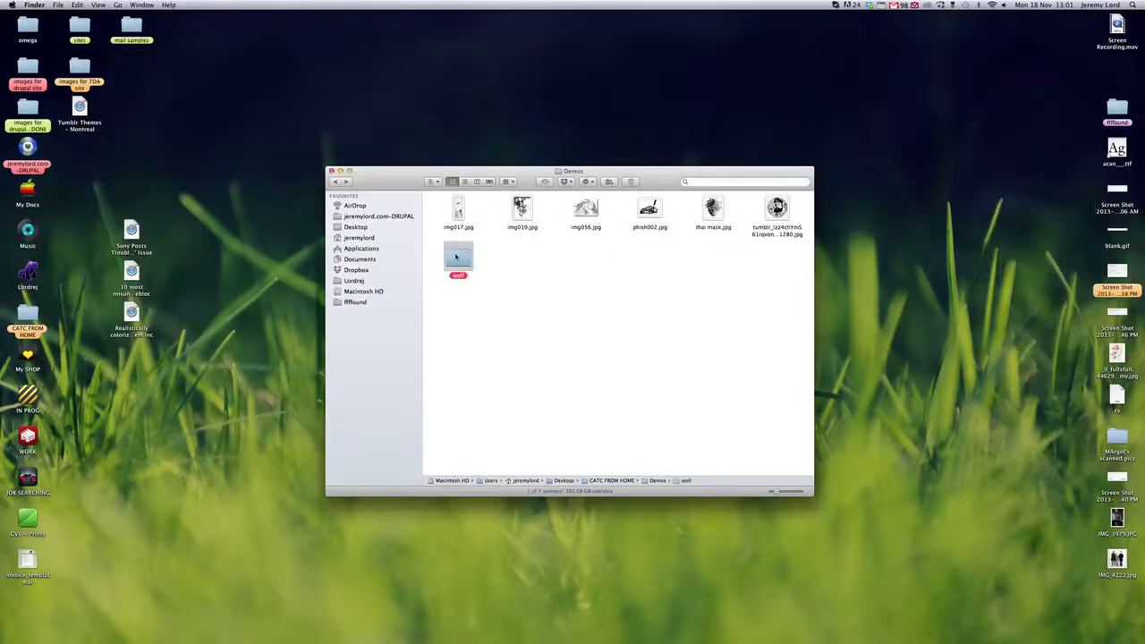
double_click(456, 256)
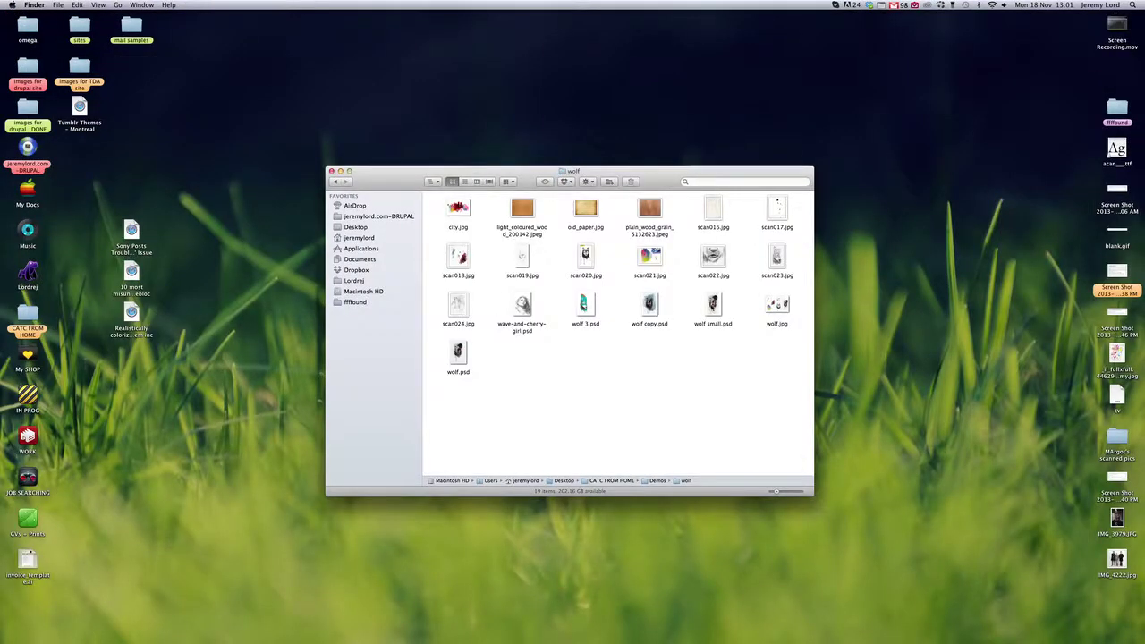
double_click(712, 304)
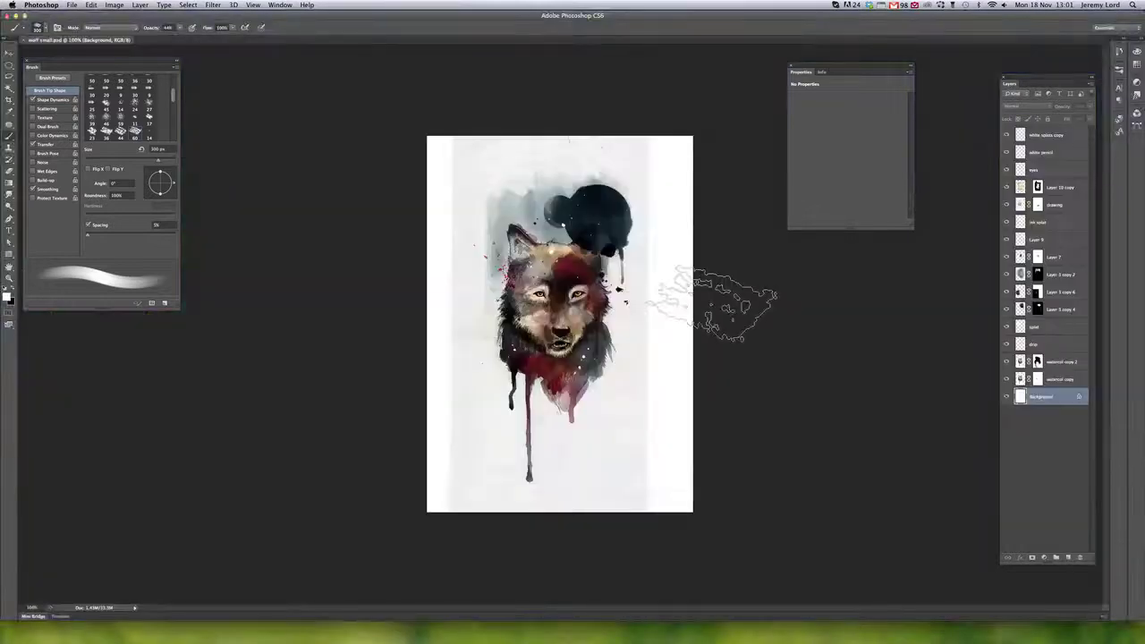
Switch to the first soft round brush preset and reduce the brush size to 35 px
key(shift+comma)
key(super+equal)
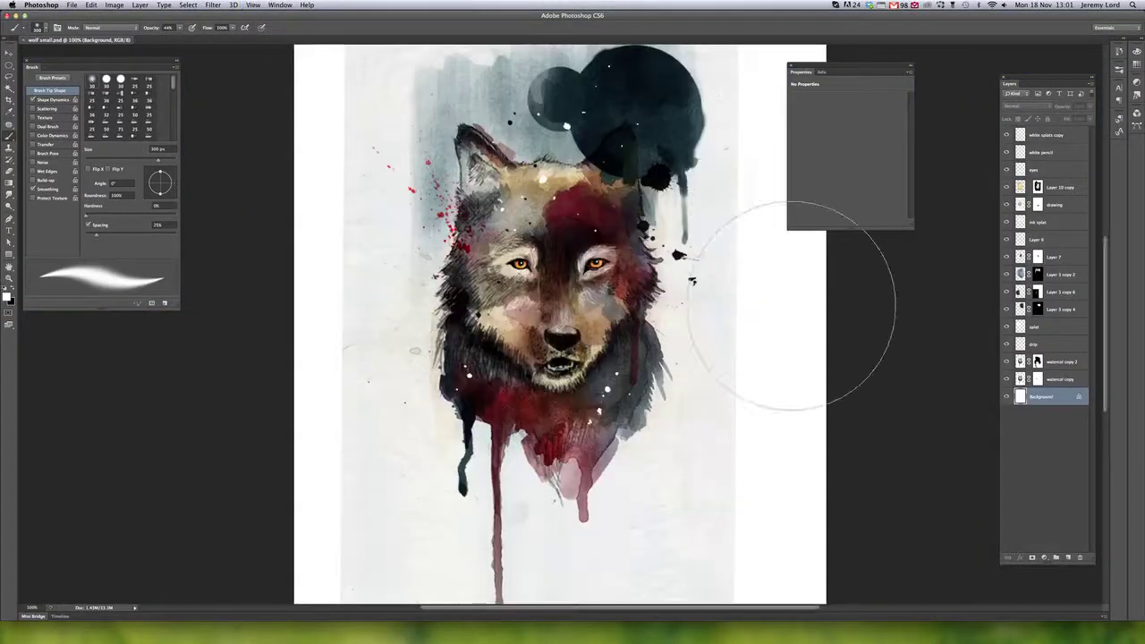
key(super+minus)
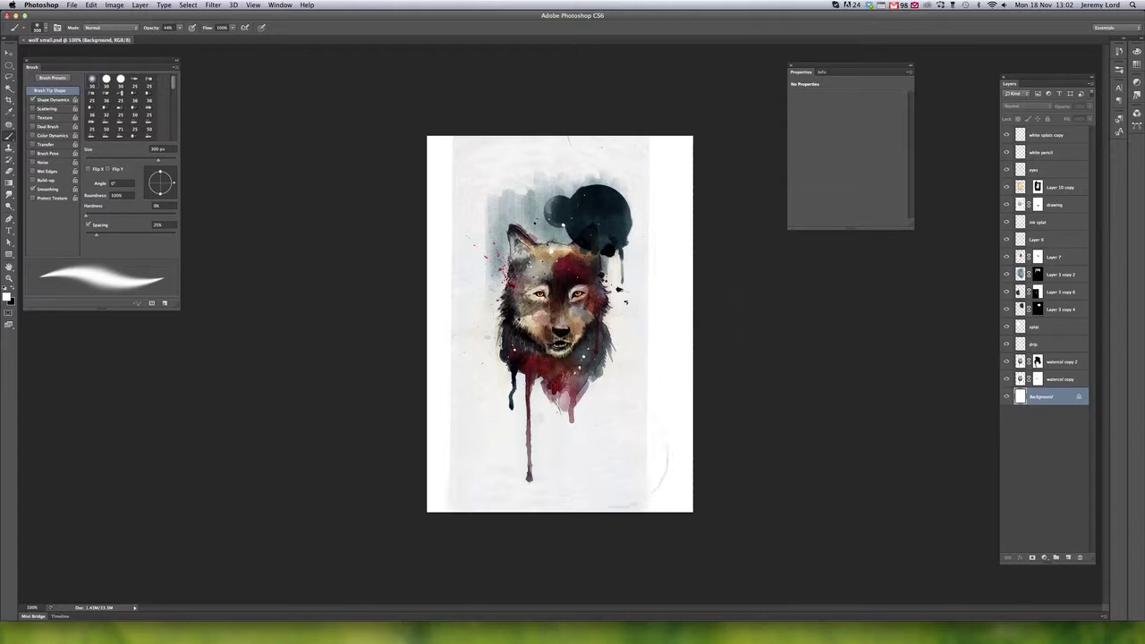
key(super+equal)
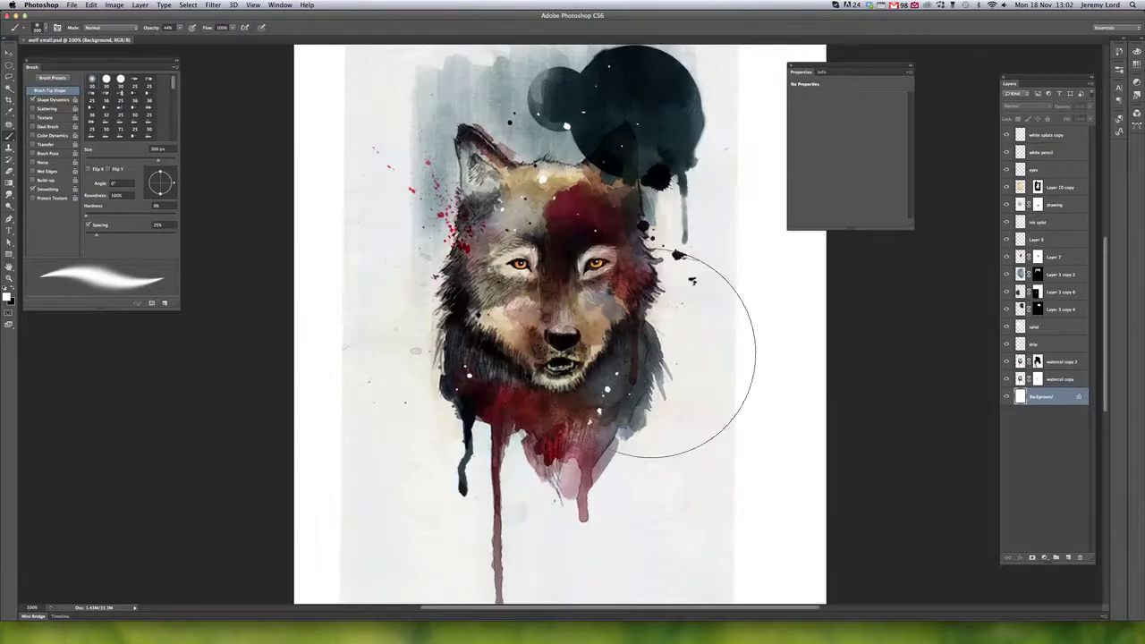
key(bracketleft)
key(bracketleft)
key(bracketleft)
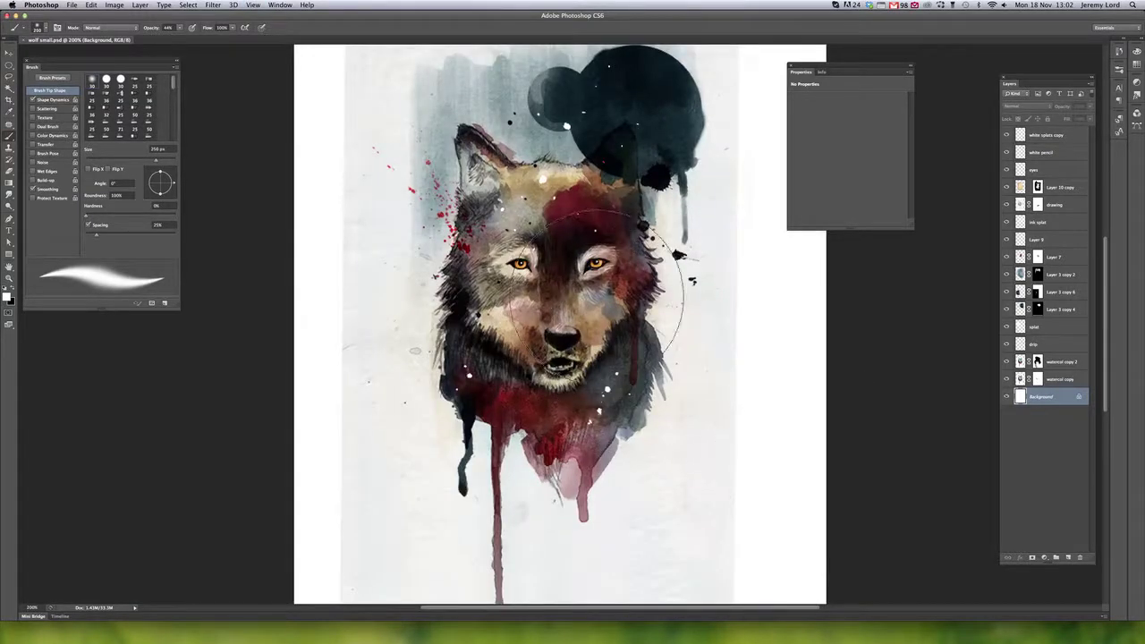
key(bracketleft)
key(bracketleft)
key(bracketleft)
key(bracketleft)
key(bracketleft)
key(bracketleft)
key(bracketleft)
key(bracketleft)
key(bracketleft)
key(bracketleft)
key(bracketleft)
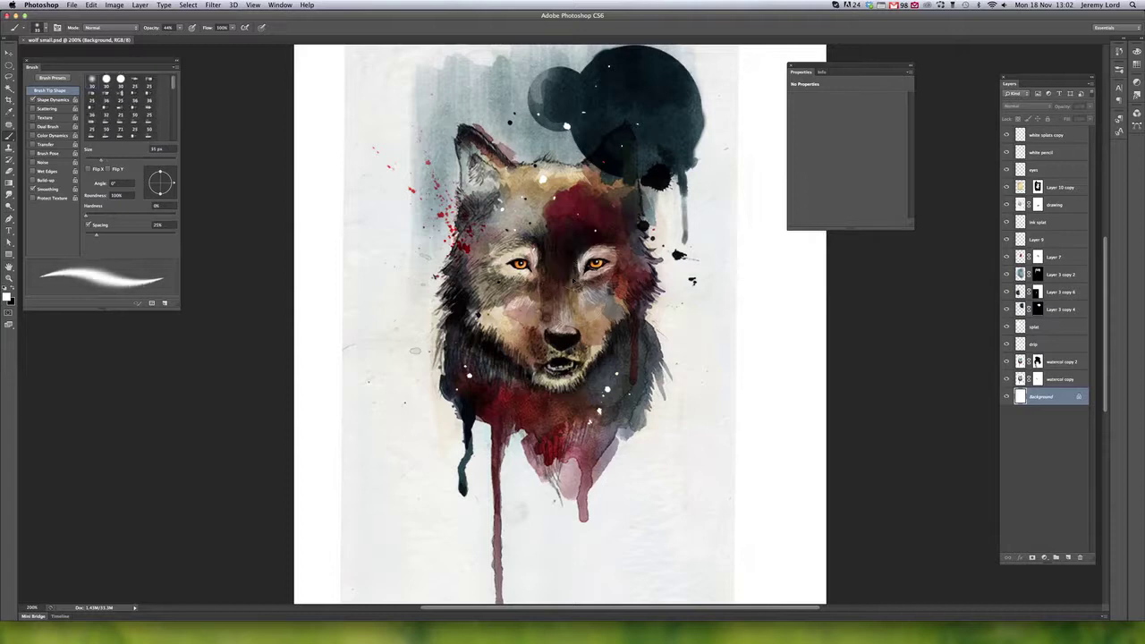
Toggle the visibility of Layer 3 copy 4 off and on to compare the wolf painting with and without it
key(super+minus)
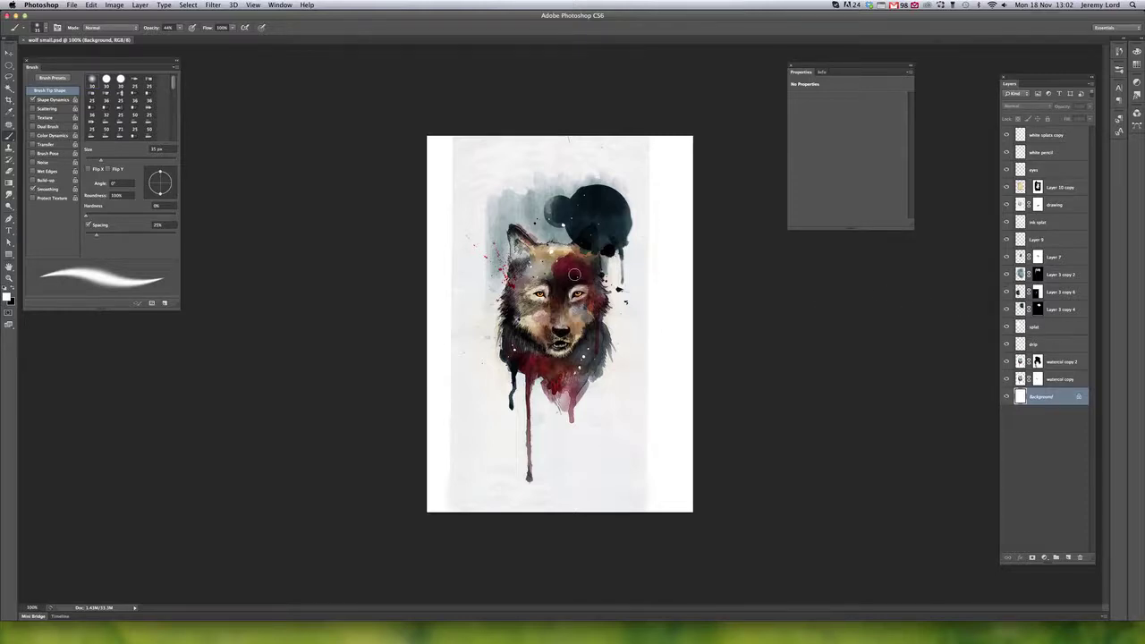
key(super+plus)
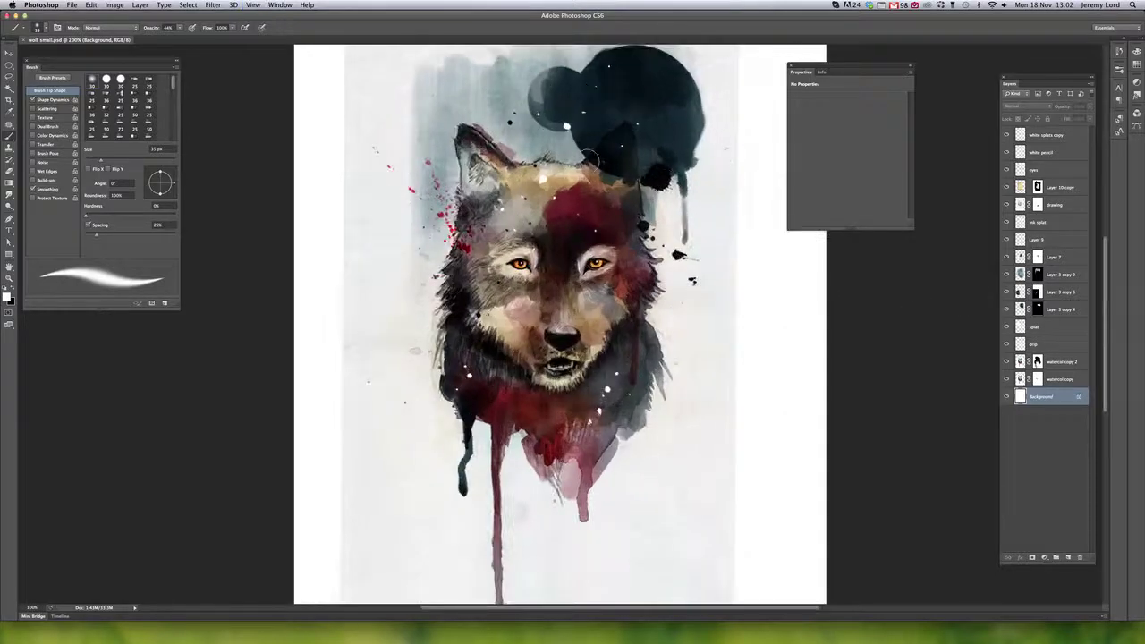
key(super+minus)
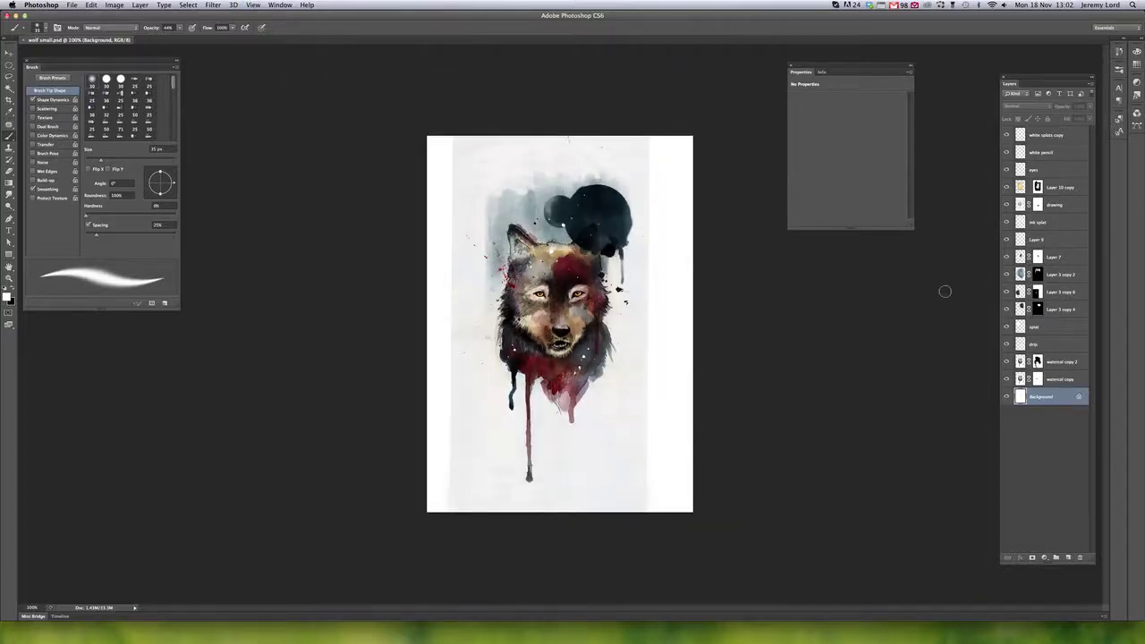
click(1006, 308)
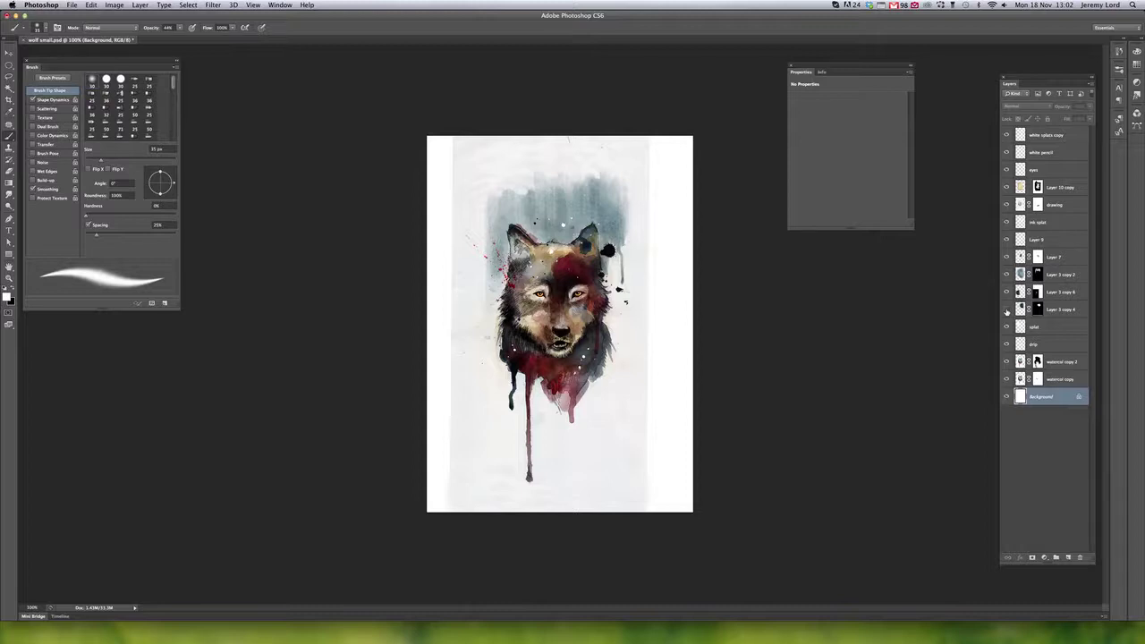
click(1006, 310)
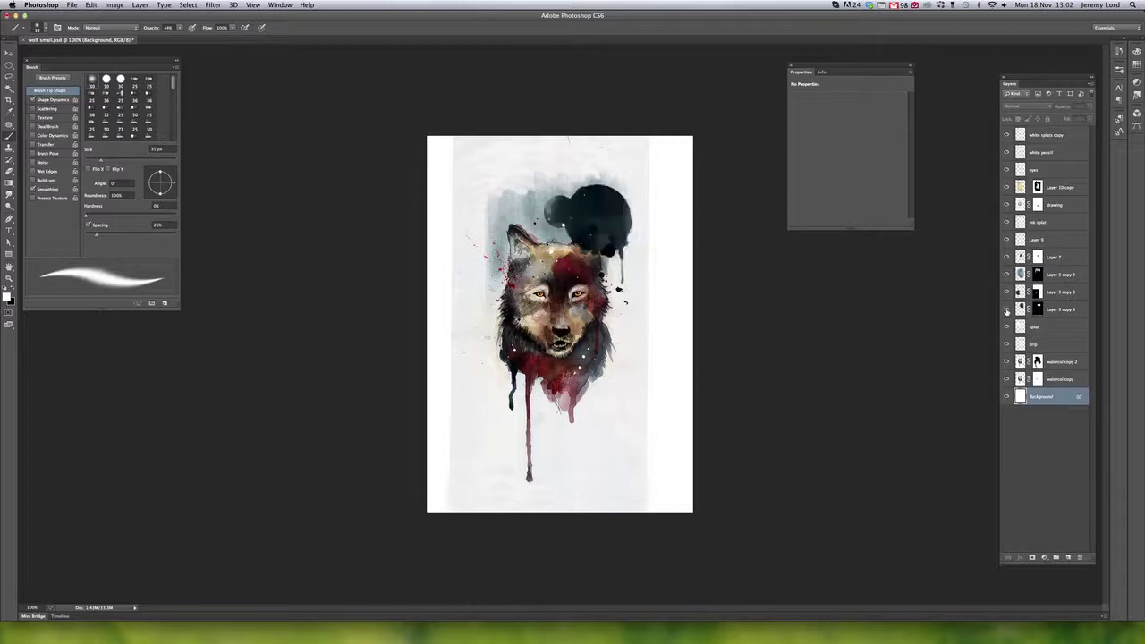
click(1006, 309)
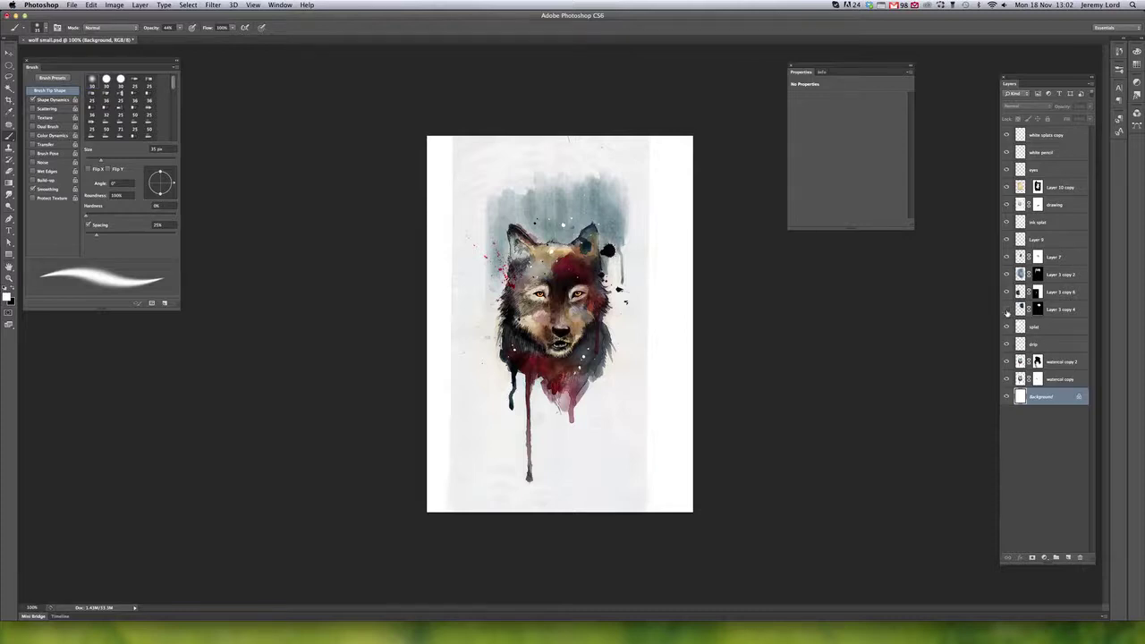
click(1005, 309)
click(1006, 309)
click(1005, 309)
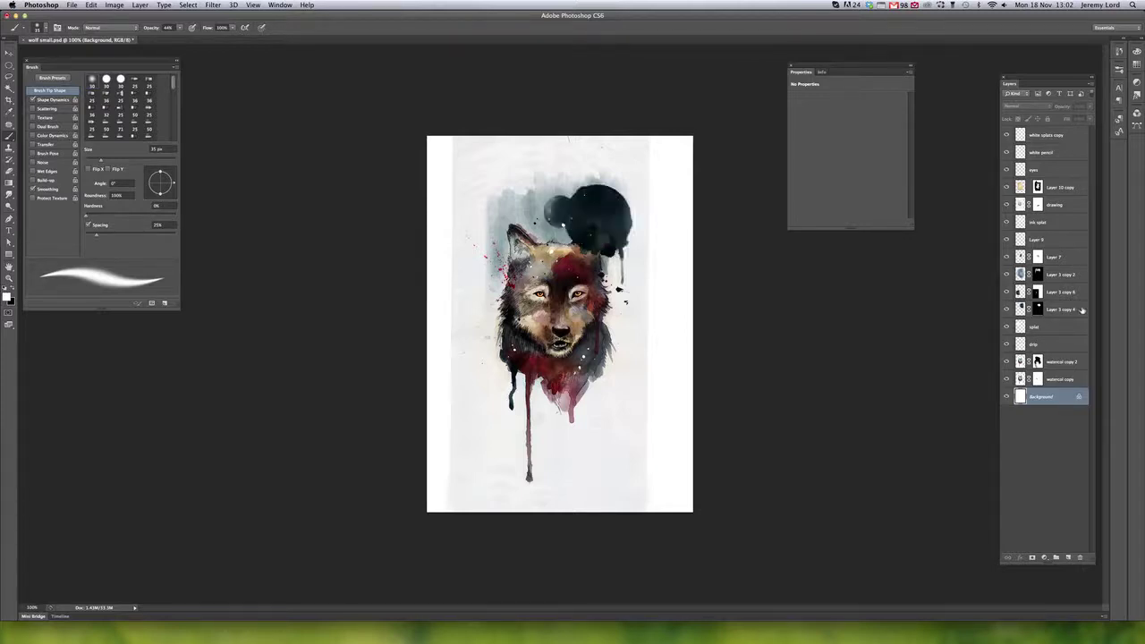
Try moving the dark circles on Layer 3 copy 4 slightly down and to the right with Free Transform
click(1080, 309)
key(super+t)
mouse_move(617, 208)
mouse_down()
mouse_move(677, 340)
mouse_move(486, 225)
mouse_move(567, 188)
mouse_move(633, 232)
mouse_up()
key(Return)
key(b)
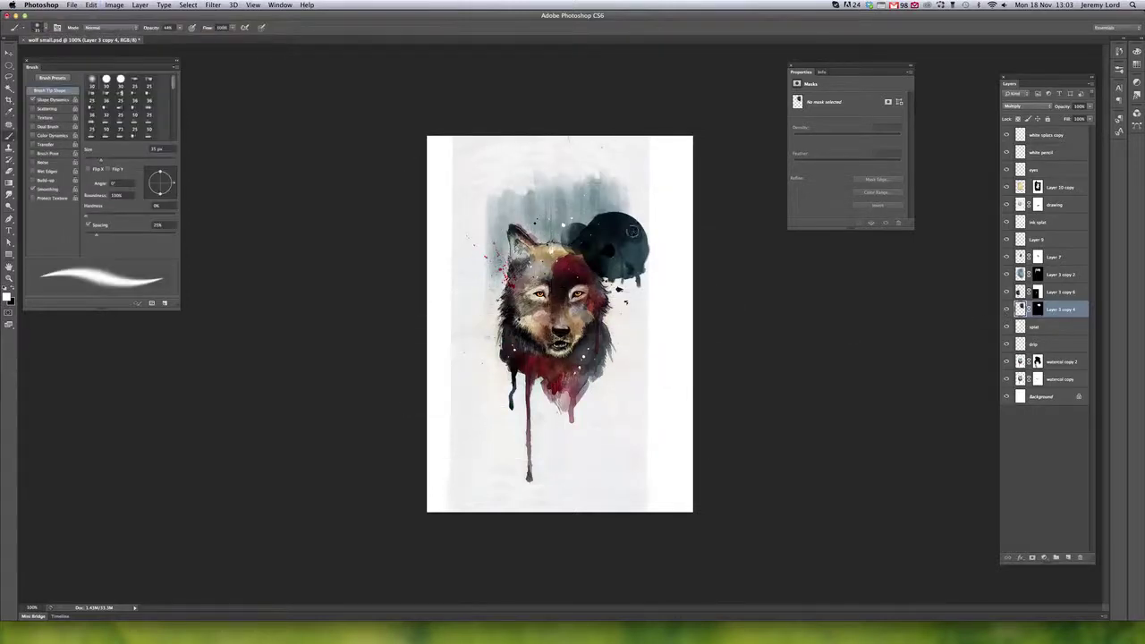
Try a Hue/Saturation adjustment with a hue of +84 on Layer 3 copy 2, then cancel it
click(1020, 273)
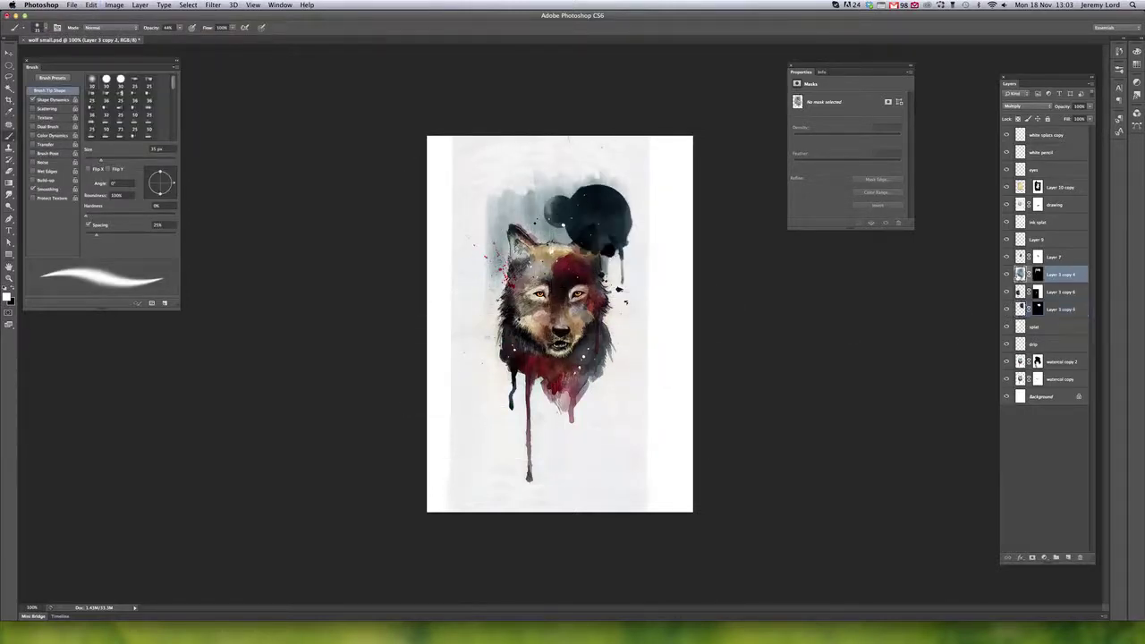
key(super+u)
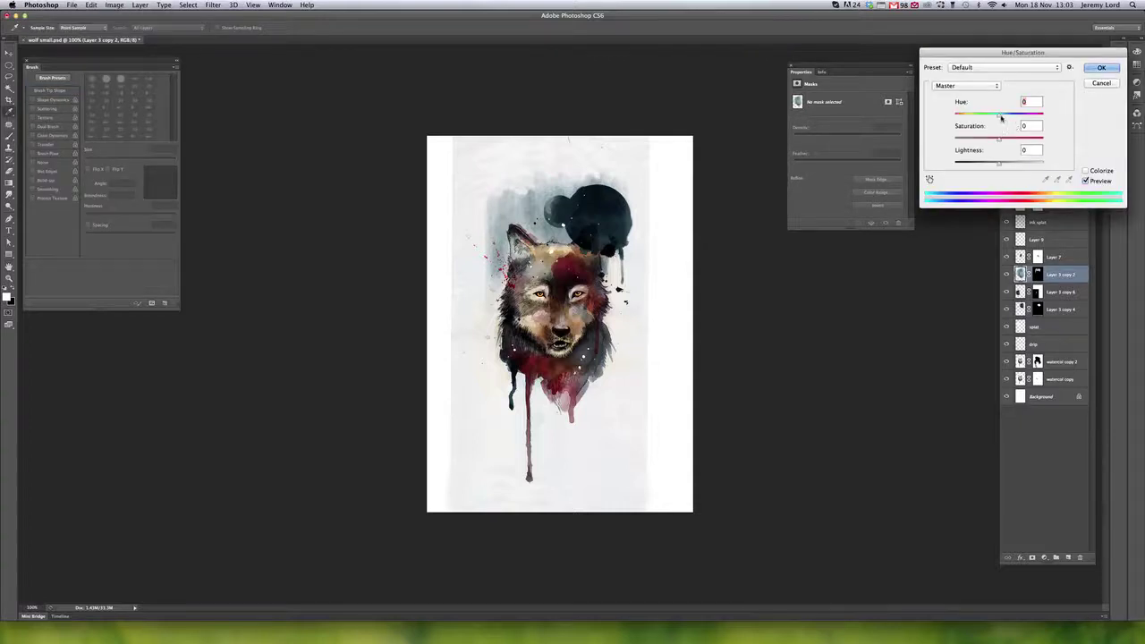
drag(999, 115, 1026, 114)
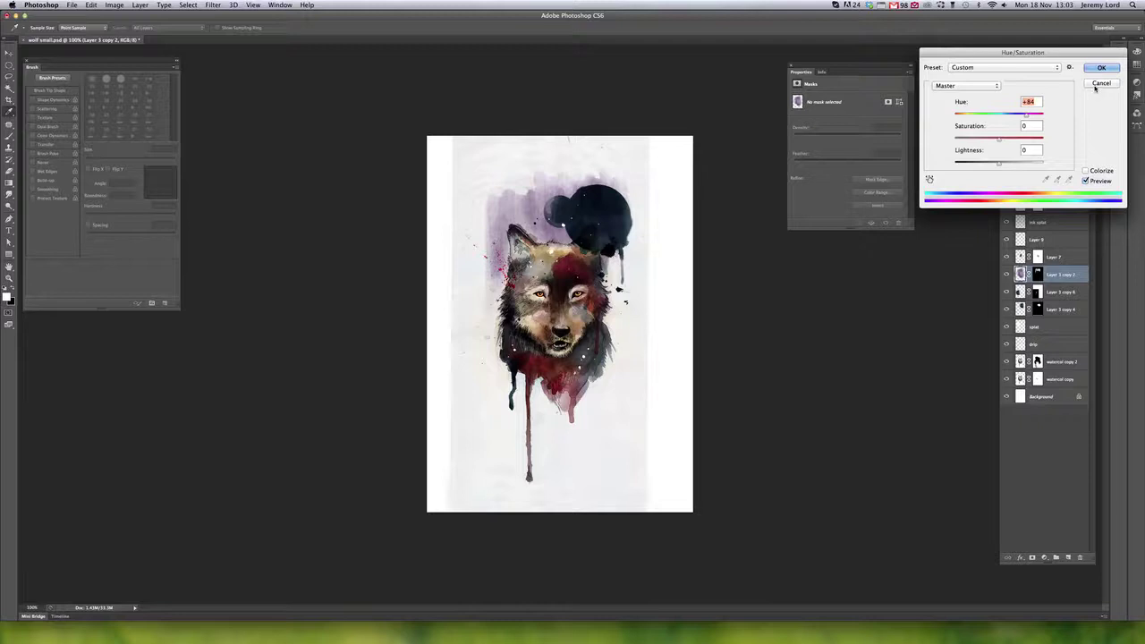
click(1098, 83)
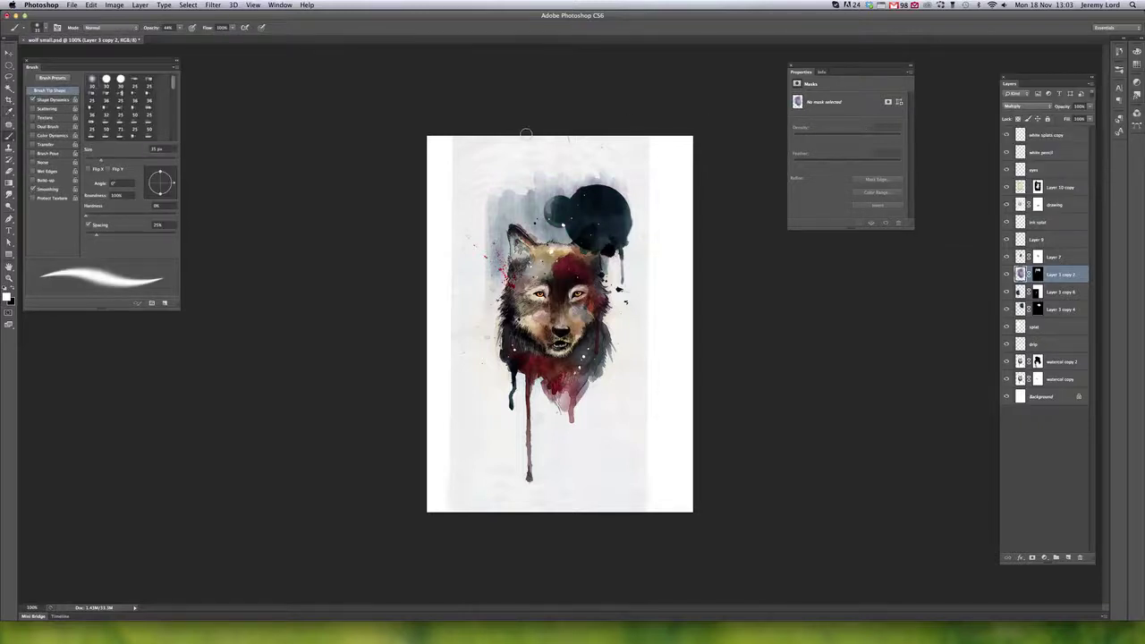
Close wolf small.psd without saving the changes and return to Finder
key(super+w)
click(537, 202)
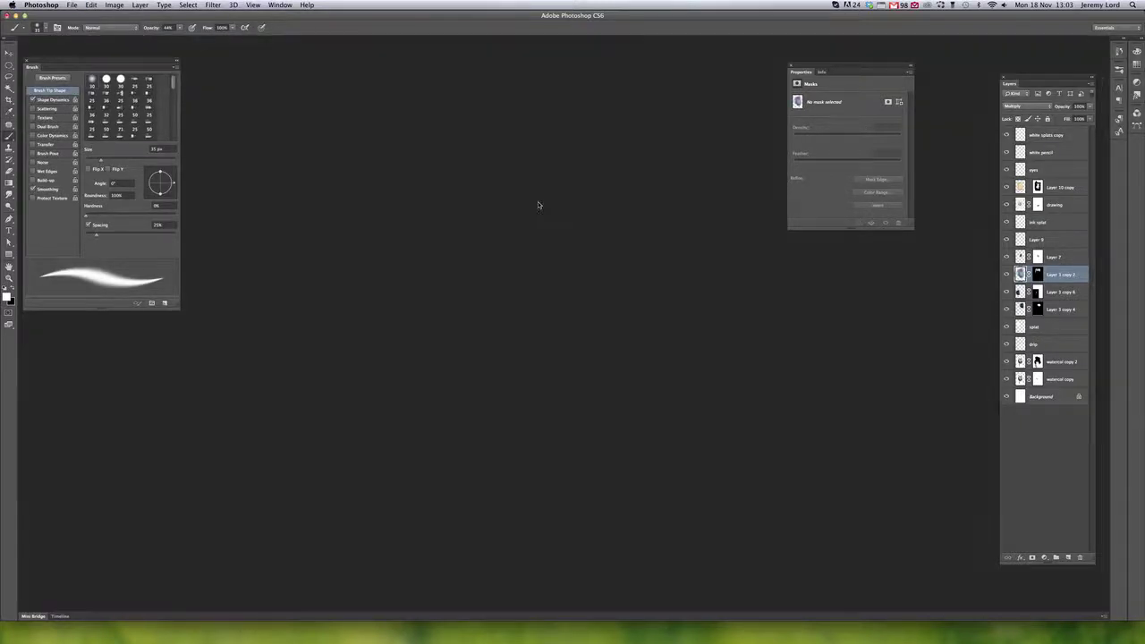
key(super+h)
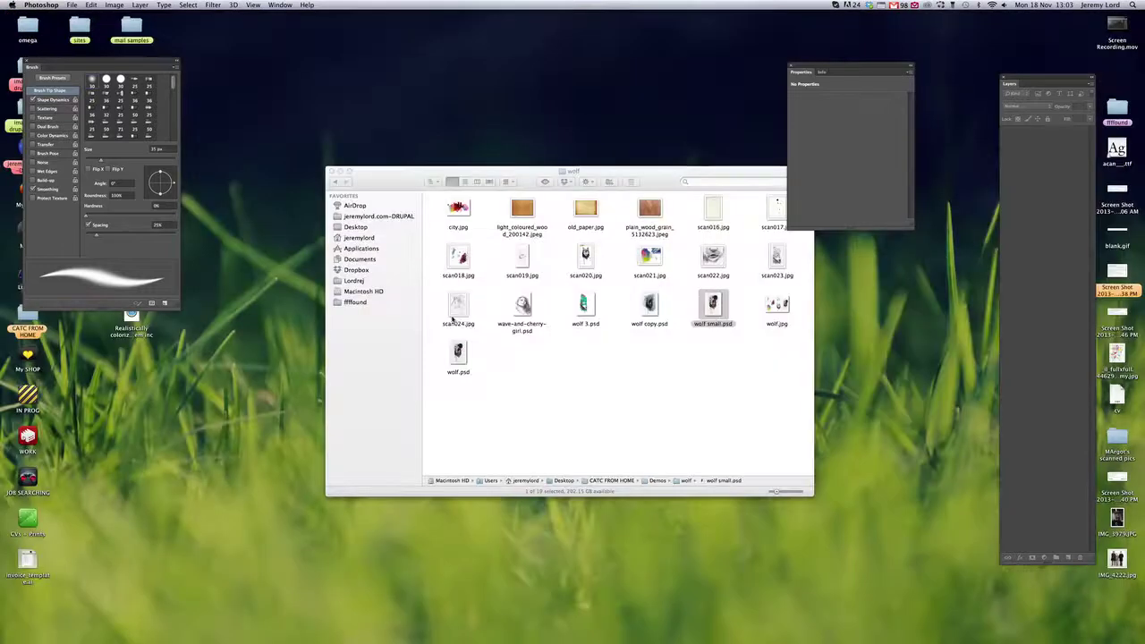
Preview wolf small.psd in the wolf folder with Quick Look and close the preview
key(super+Up)
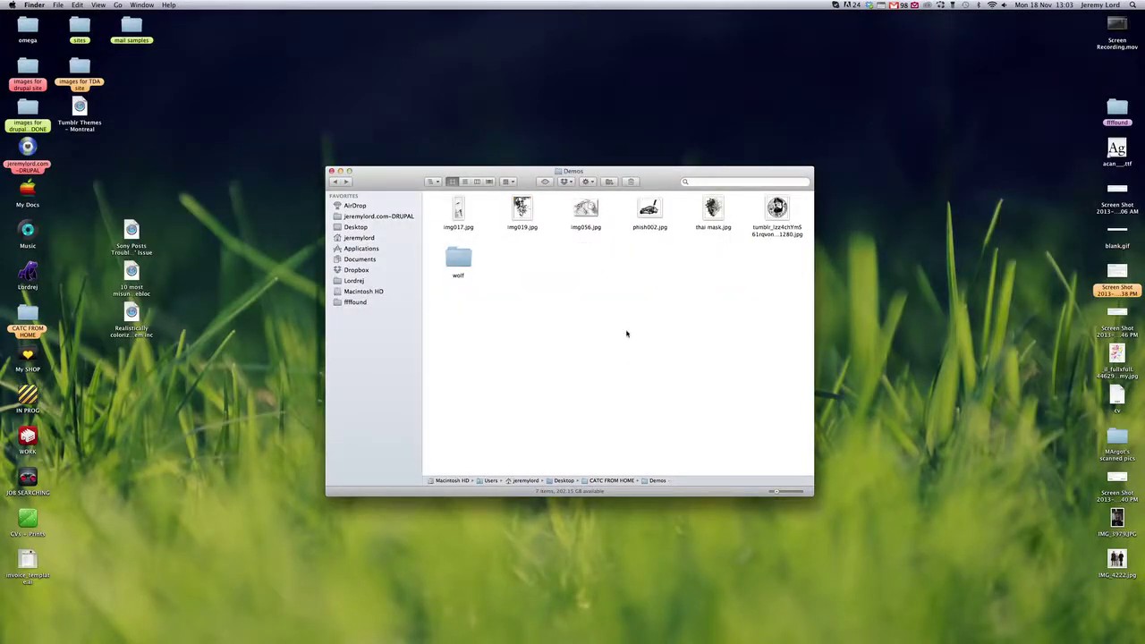
double_click(458, 258)
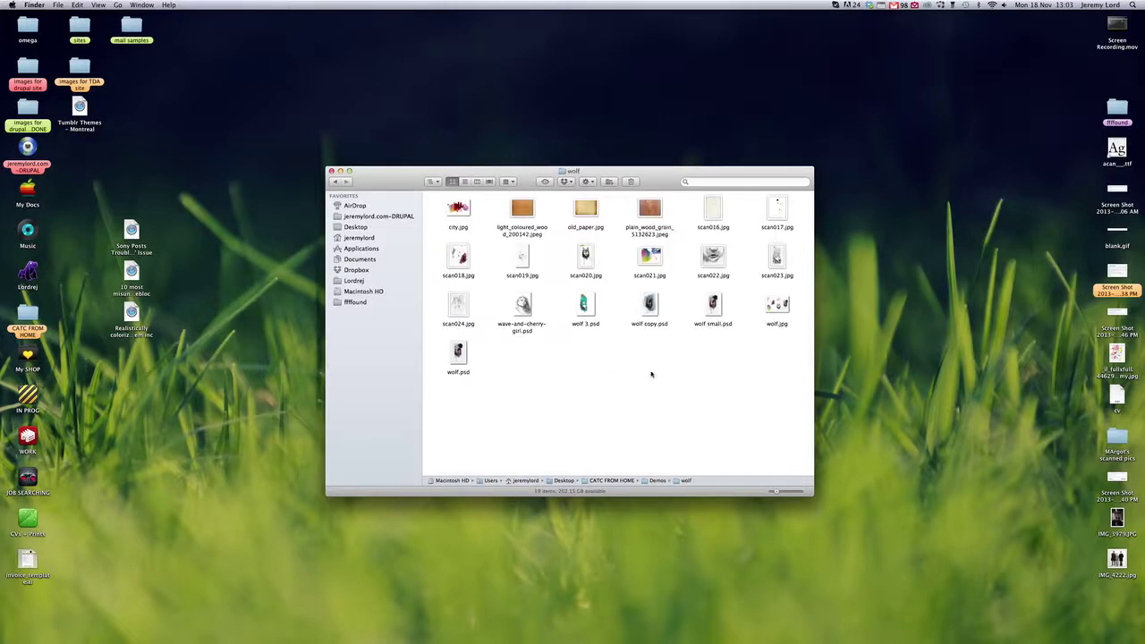
click(706, 314)
key(space)
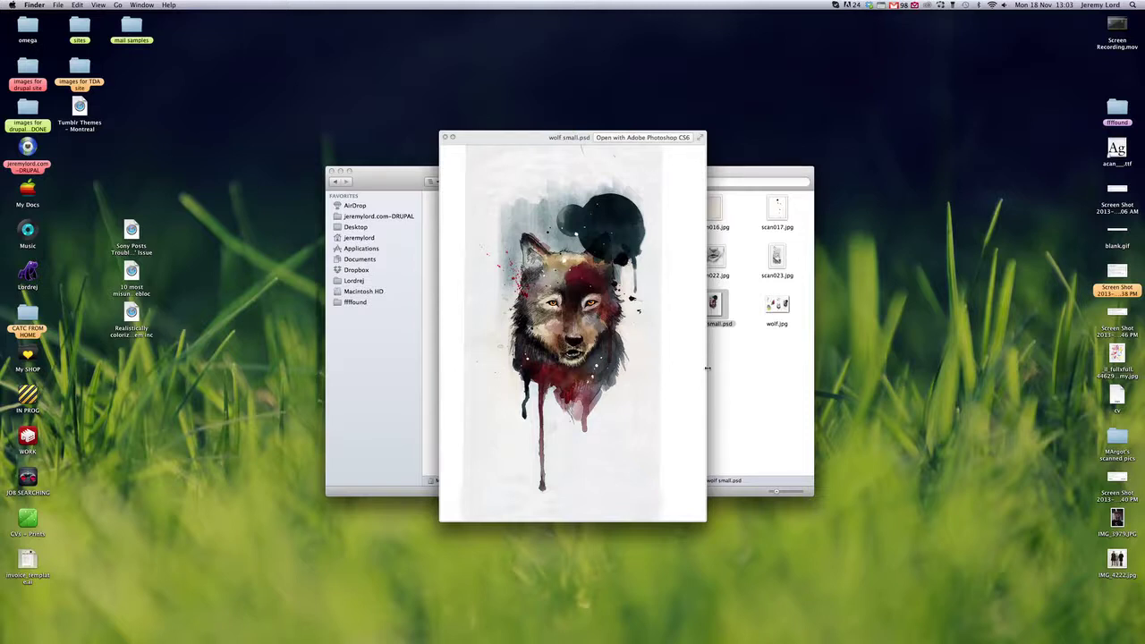
key(space)
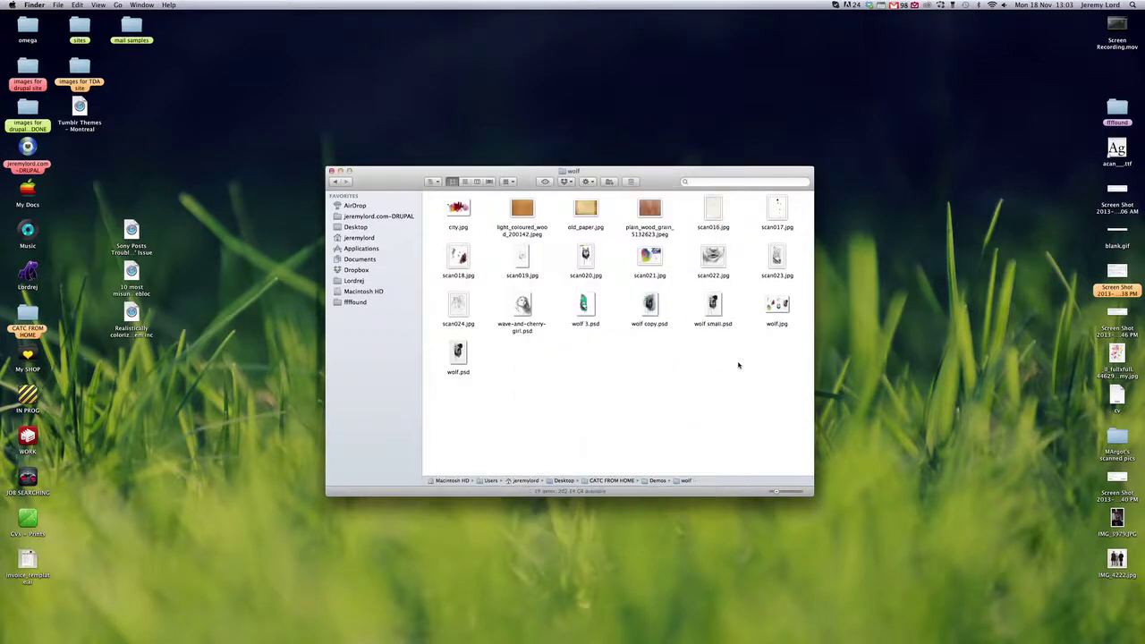
Go back to the Demos folder and open img056.jpg in Photoshop
key(super+Up)
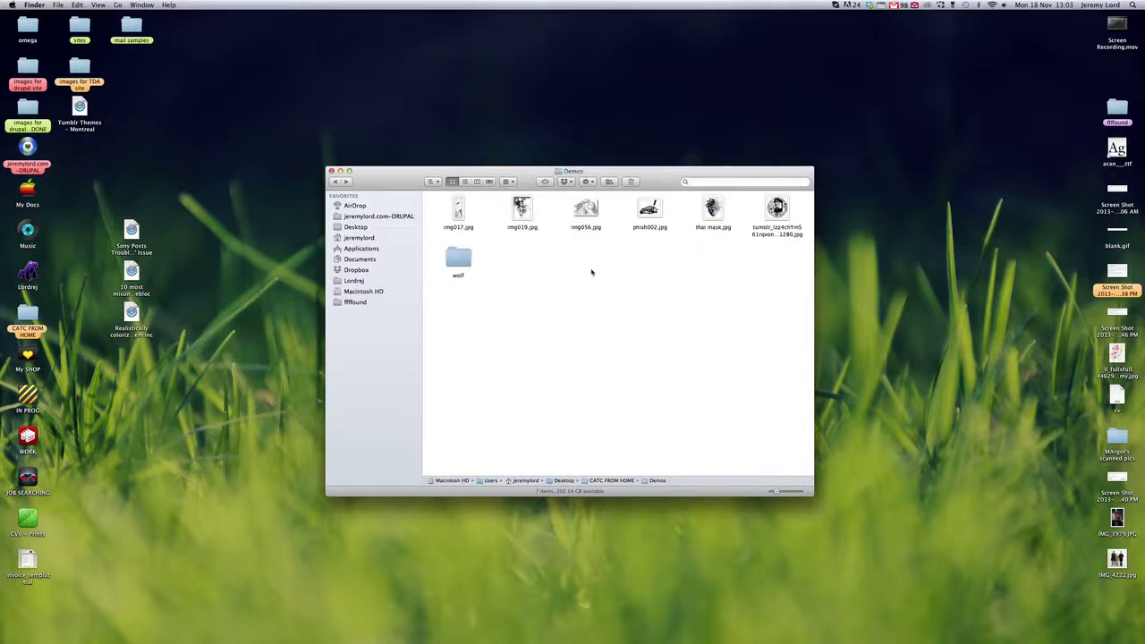
drag(579, 215, 387, 633)
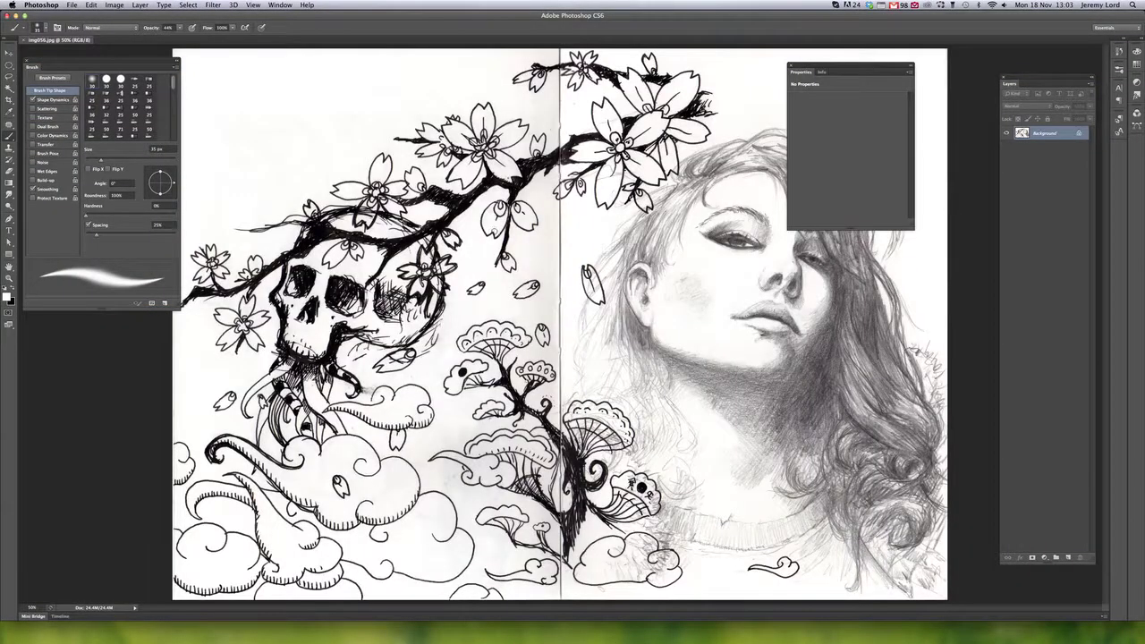
Move the Properties panel off the portrait drawing, activate the Move tool and close the panel
drag(805, 68, 990, 182)
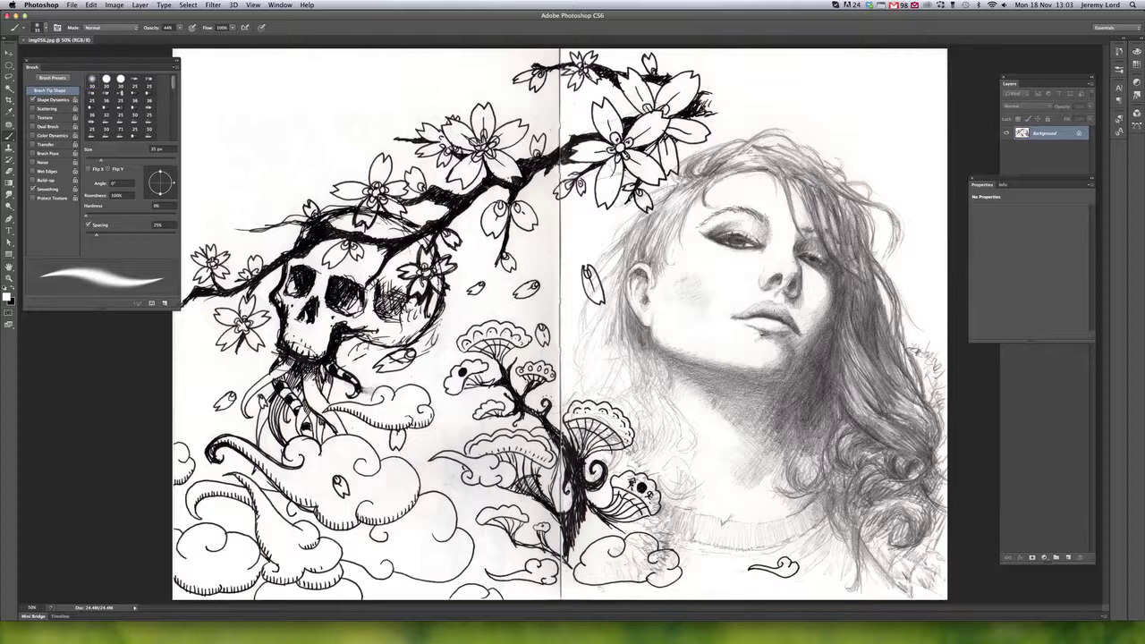
key(v)
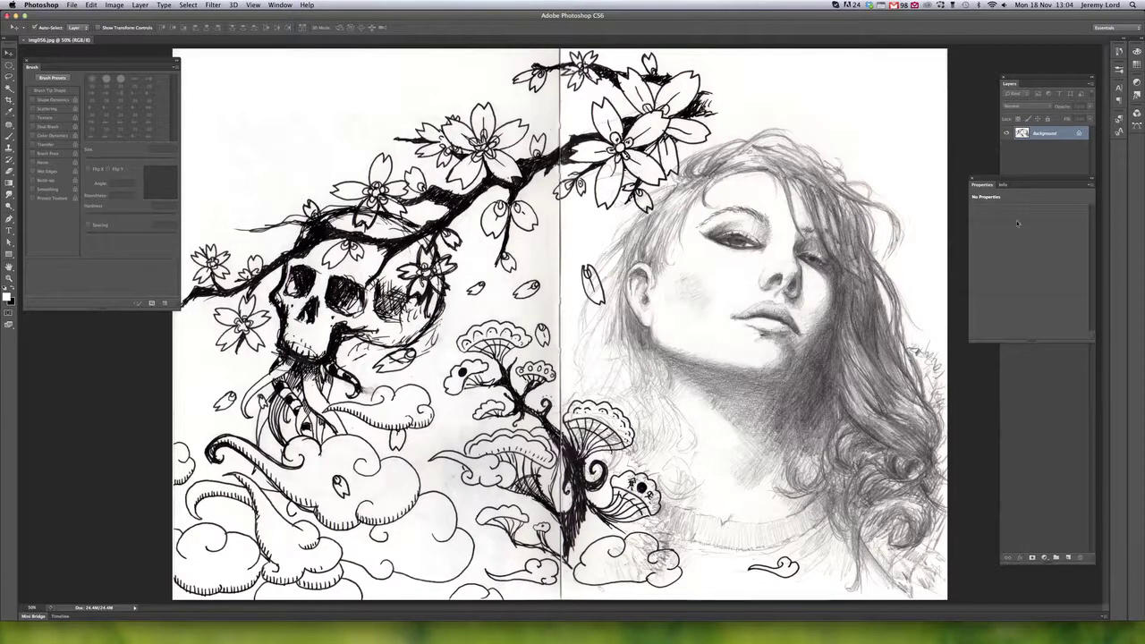
click(972, 178)
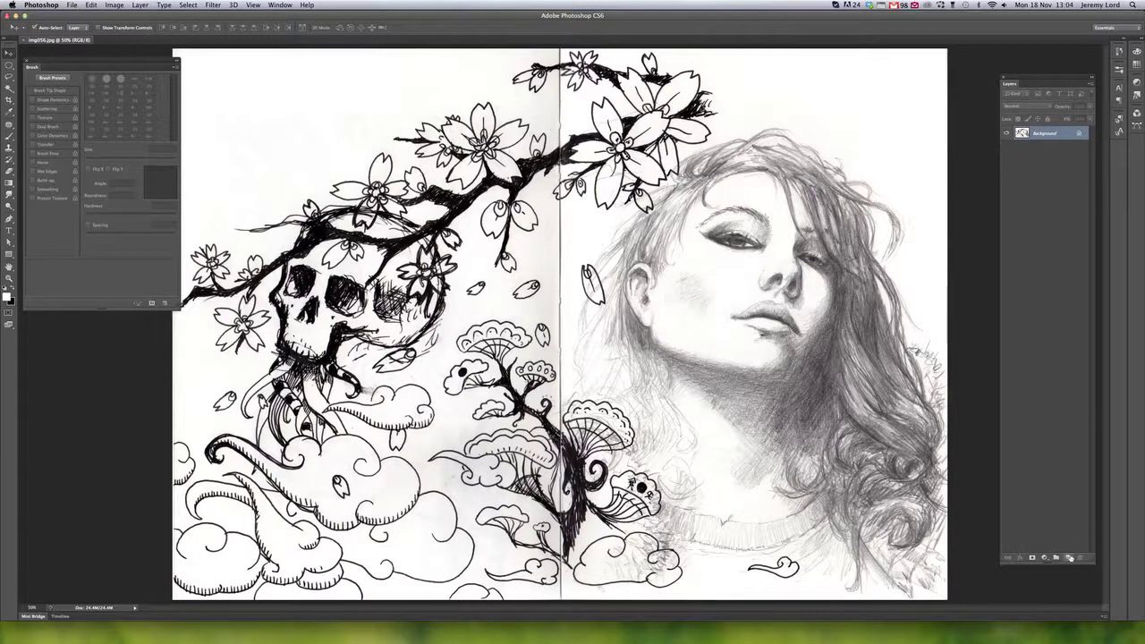
Add a new layer above the scanned drawing and set its blending mode to Multiply
click(1069, 556)
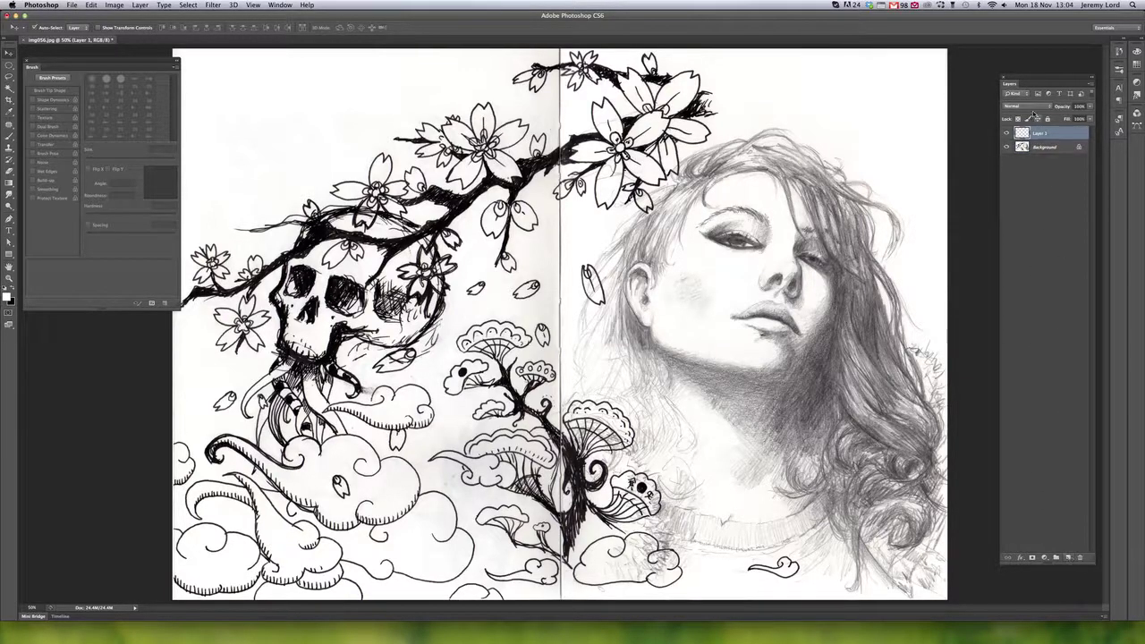
click(1033, 107)
click(1026, 130)
Activate the Brush tool and enlarge the brush to 80 px
key(b)
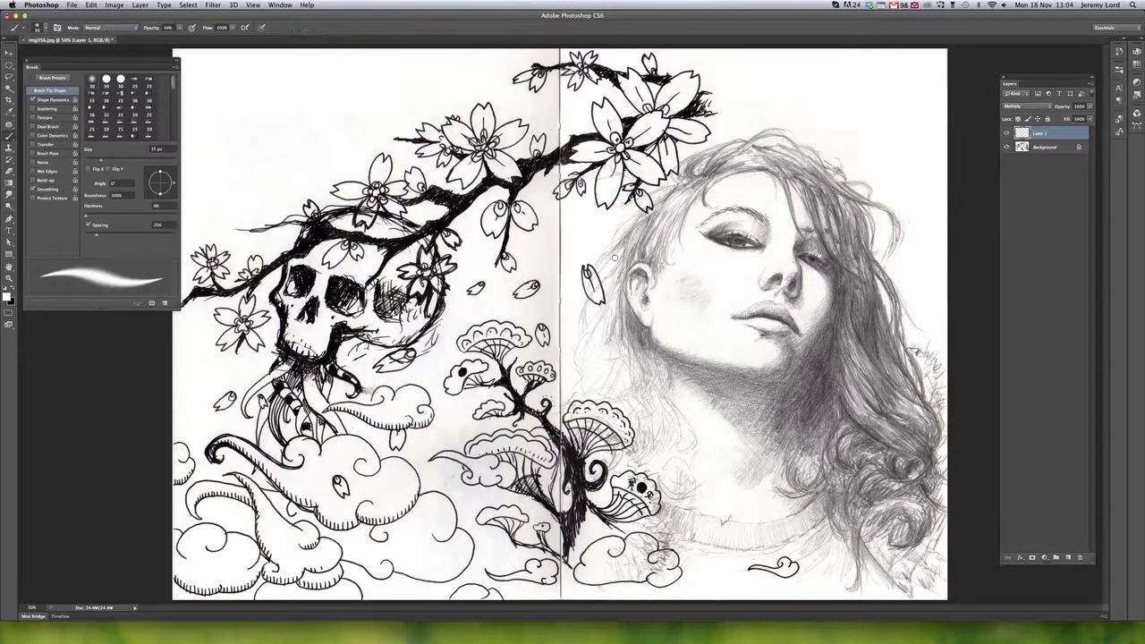
key(])
key(])
key(])
key(])
key(])
key(])
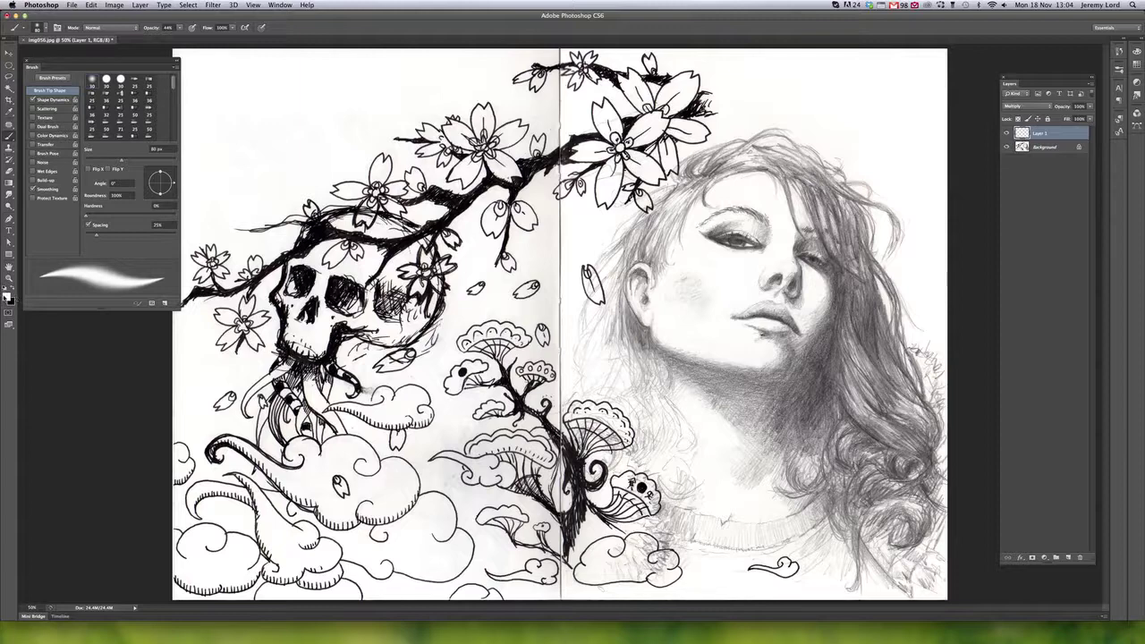
Set the foreground colour to bright red (f80000) and paint over the woman's lips on the Multiply layer
click(6, 296)
drag(873, 139, 894, 108)
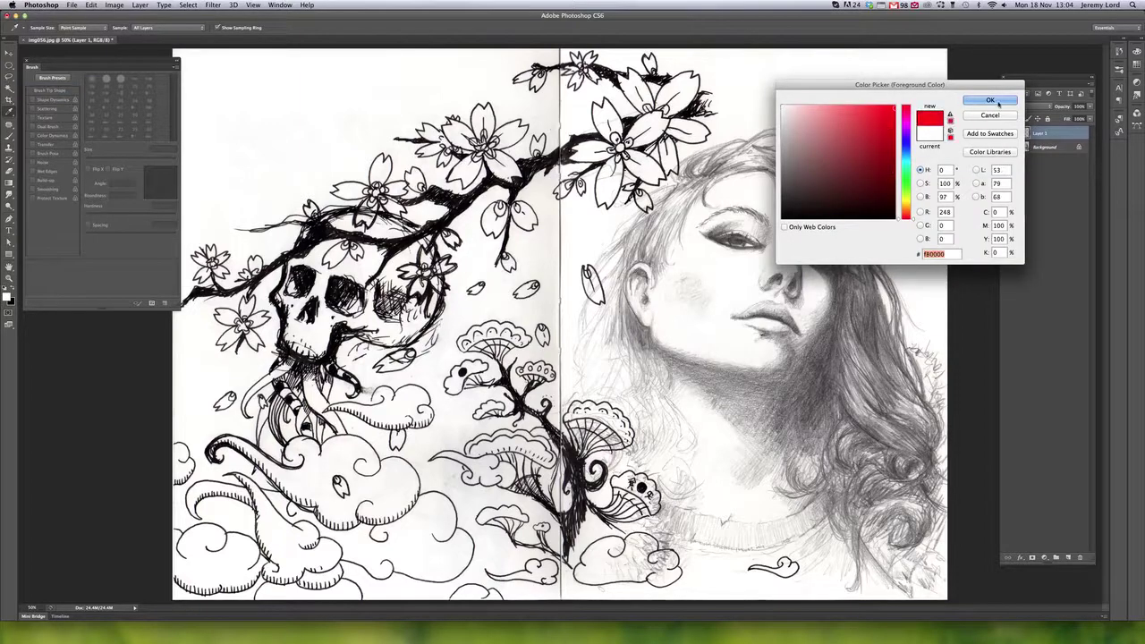
click(998, 105)
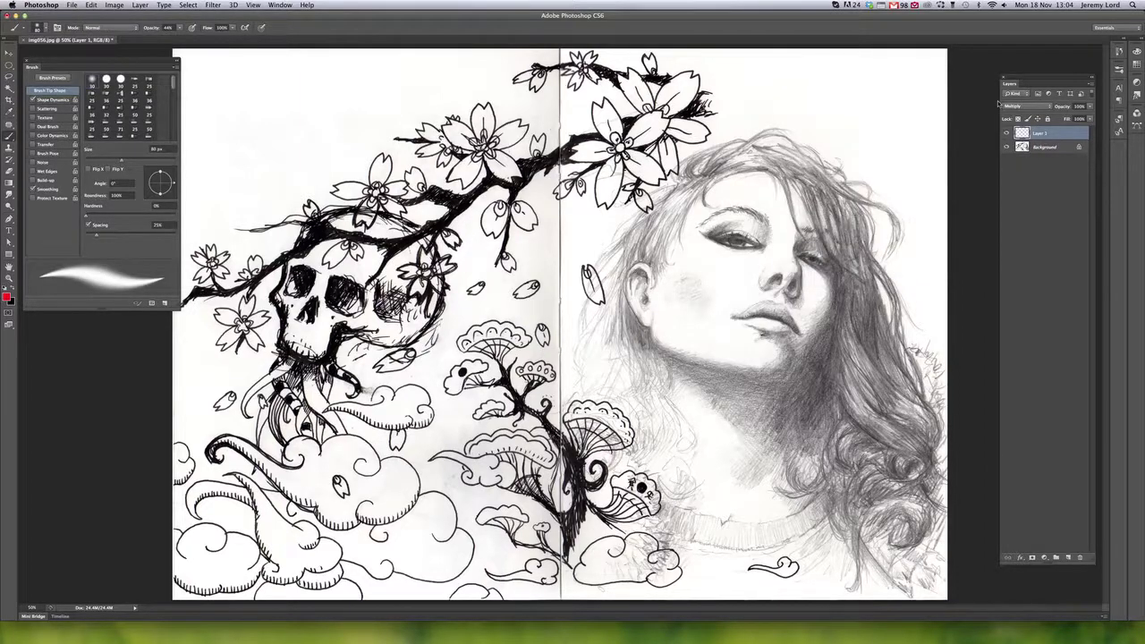
mouse_move(749, 315)
mouse_down()
mouse_move(769, 308)
mouse_move(759, 313)
mouse_move(789, 315)
mouse_move(769, 322)
mouse_move(792, 322)
mouse_move(774, 311)
mouse_move(547, 340)
mouse_move(564, 369)
mouse_move(598, 364)
mouse_move(682, 395)
mouse_move(568, 386)
mouse_move(630, 381)
mouse_up()
key(super+plus)
key(super+plus)
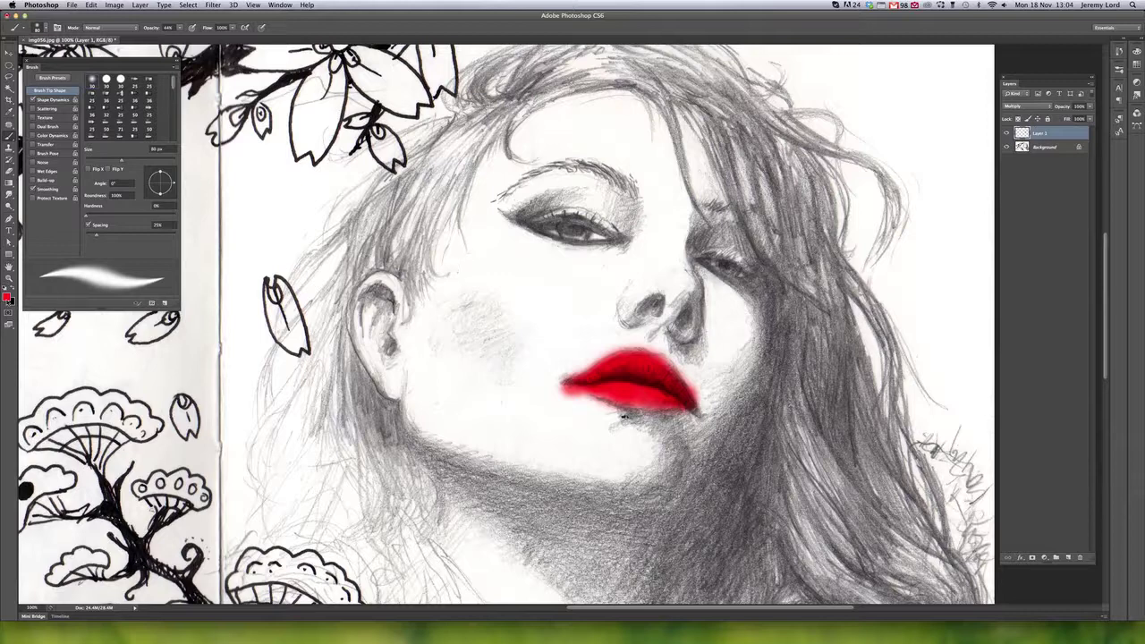
Change the foreground colour to a green with hue 103 and paint the hair around the woman's ear and temple
click(7, 298)
click(905, 188)
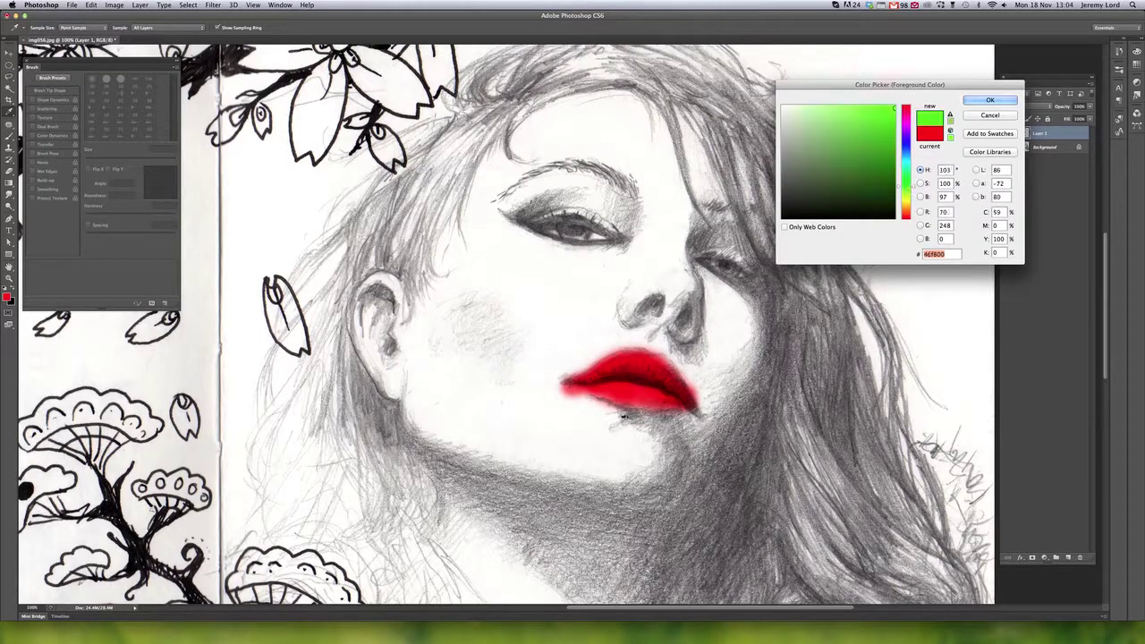
click(989, 100)
mouse_move(437, 145)
mouse_down()
mouse_move(419, 225)
mouse_move(440, 163)
mouse_move(471, 141)
mouse_move(472, 154)
mouse_move(455, 215)
mouse_move(445, 182)
mouse_move(419, 302)
mouse_move(445, 179)
mouse_move(396, 202)
mouse_move(398, 183)
mouse_move(346, 296)
mouse_move(348, 282)
mouse_move(358, 433)
mouse_move(407, 484)
mouse_move(391, 490)
mouse_move(368, 458)
mouse_move(377, 507)
mouse_up()
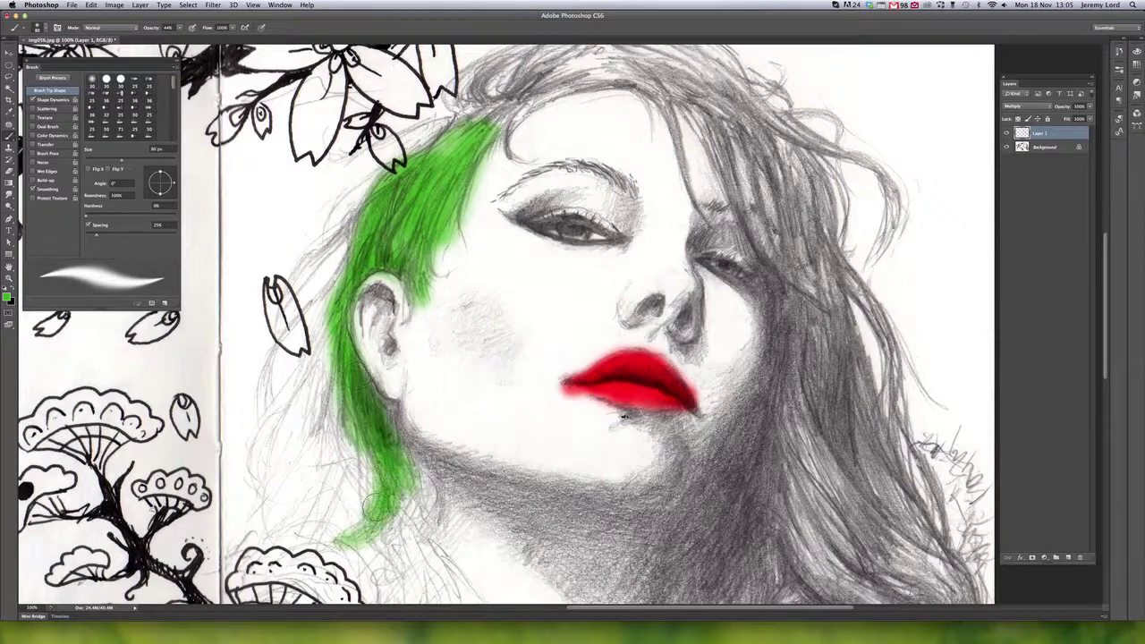
drag(331, 339, 306, 420)
key(super+minus)
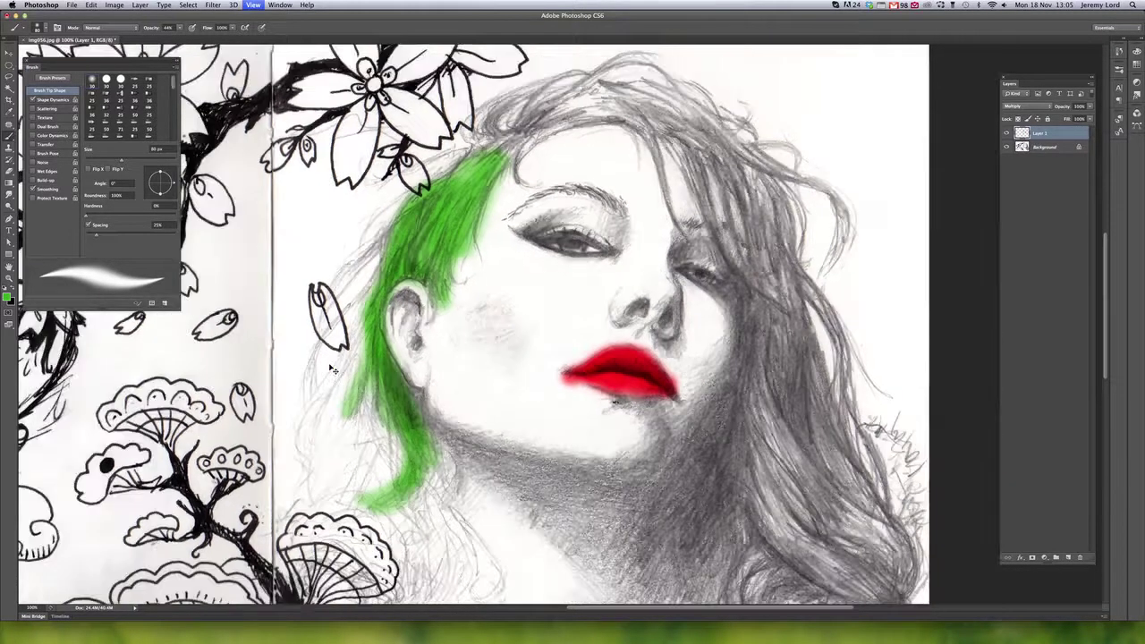
key(super+minus)
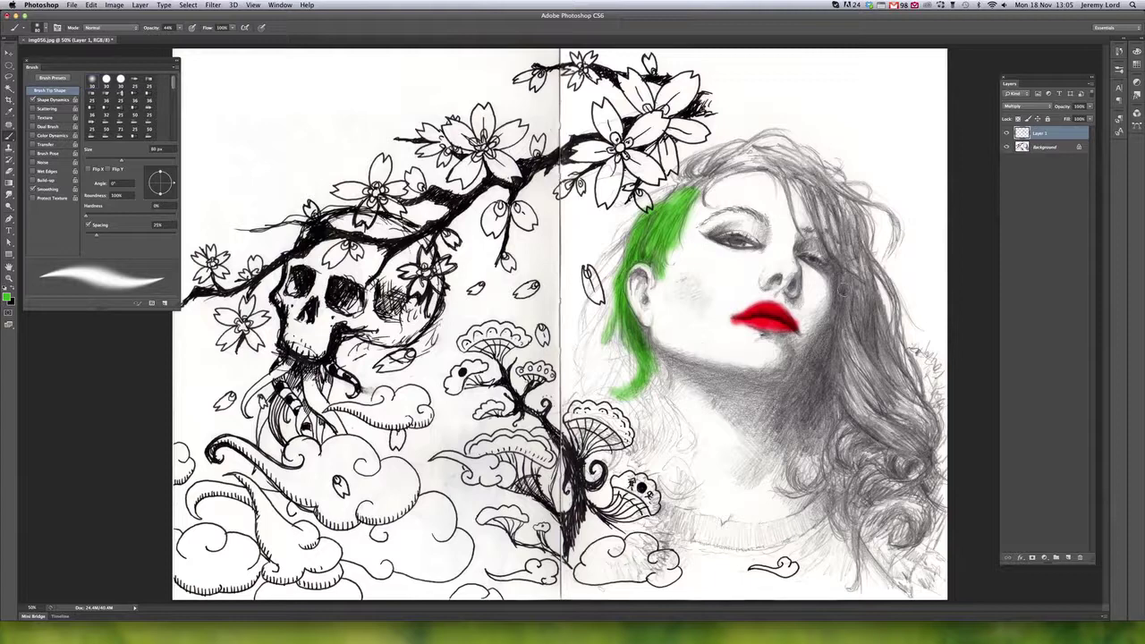
Paint green across the crown and down the long hair beside the face, including the lower curls and outer strands
mouse_move(841, 288)
mouse_down()
mouse_move(840, 398)
mouse_move(863, 418)
mouse_move(829, 235)
mouse_move(795, 173)
mouse_move(726, 170)
mouse_move(699, 186)
mouse_move(711, 152)
mouse_move(778, 163)
mouse_move(831, 210)
mouse_move(854, 268)
mouse_move(827, 205)
mouse_up()
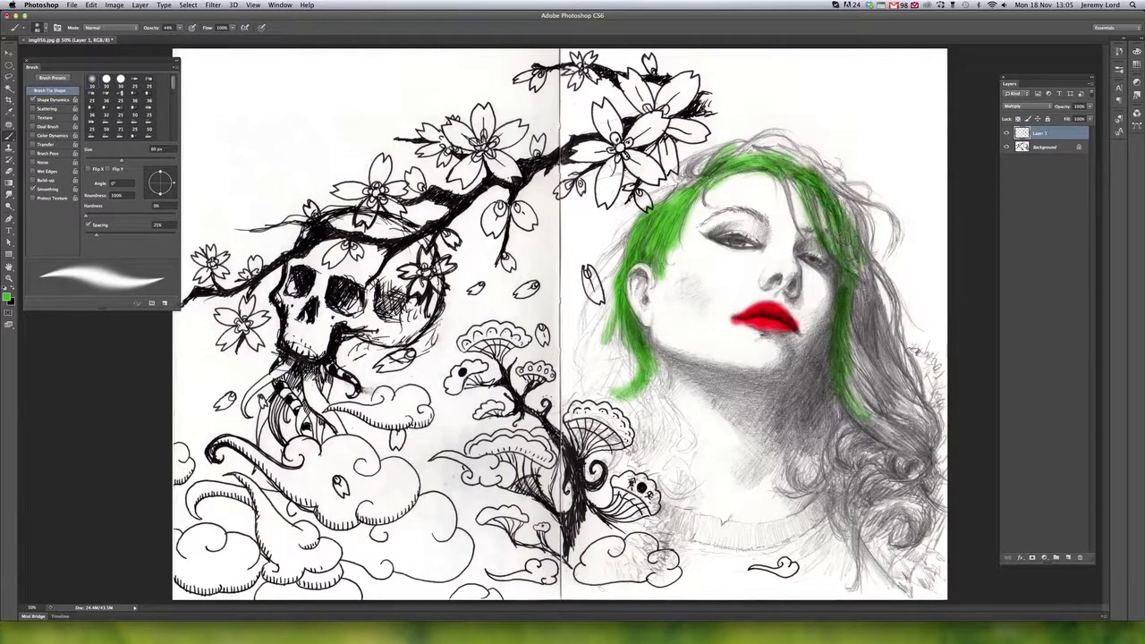
mouse_move(850, 255)
mouse_down()
mouse_move(885, 413)
mouse_move(858, 357)
mouse_up()
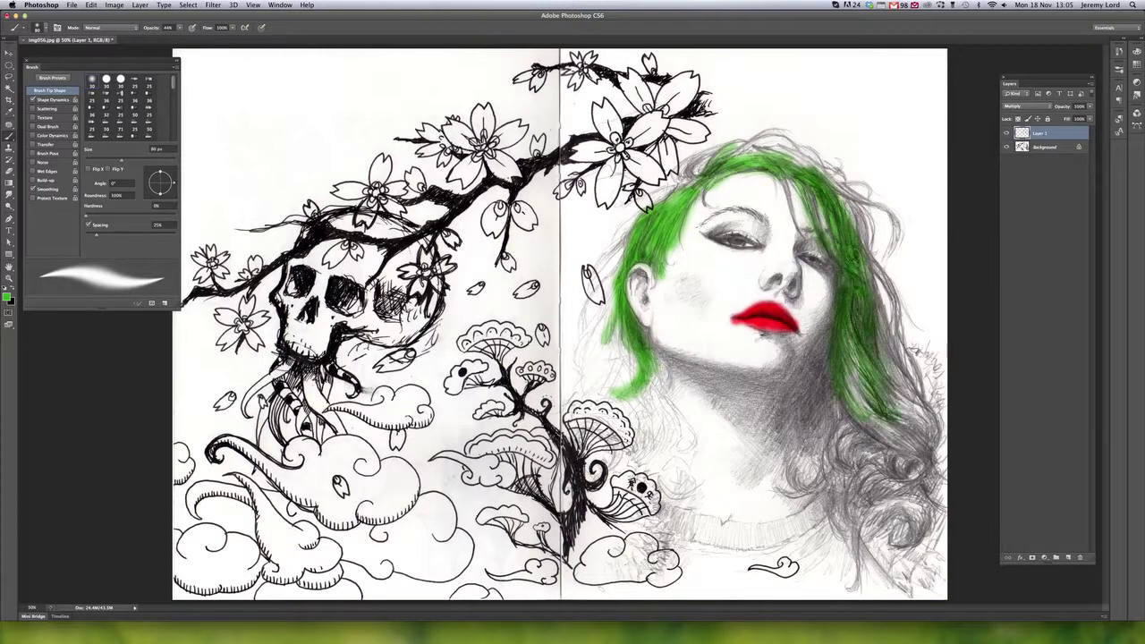
mouse_move(850, 313)
mouse_down()
mouse_move(929, 469)
mouse_move(903, 447)
mouse_move(863, 487)
mouse_move(841, 411)
mouse_move(854, 474)
mouse_up()
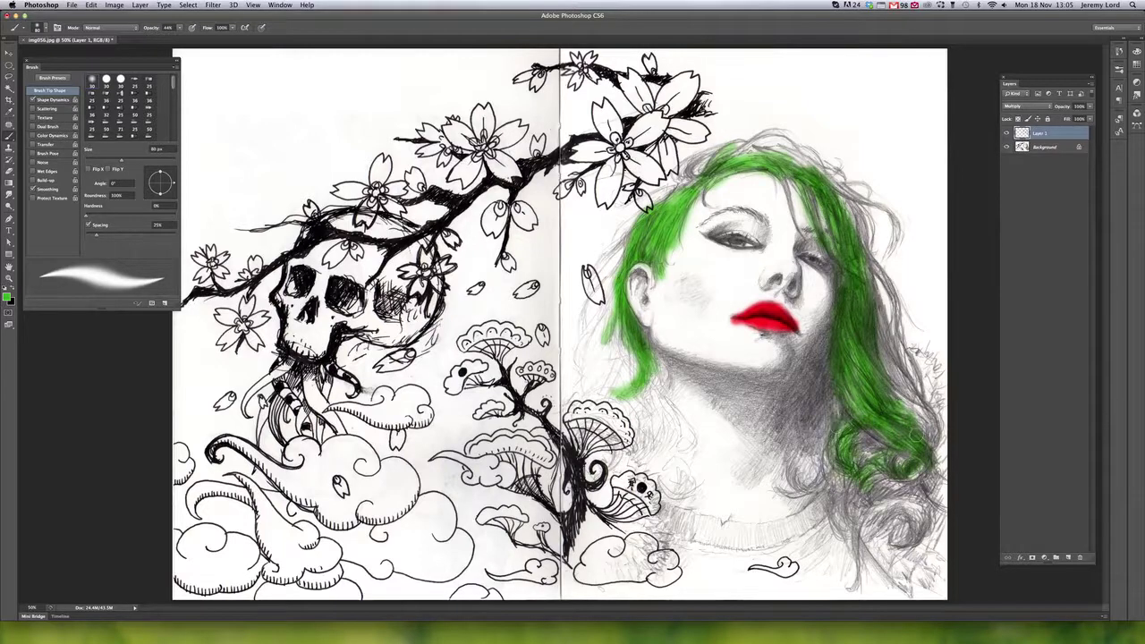
mouse_move(903, 429)
mouse_down()
mouse_move(881, 313)
mouse_move(921, 430)
mouse_move(849, 199)
mouse_move(890, 215)
mouse_move(878, 245)
mouse_up()
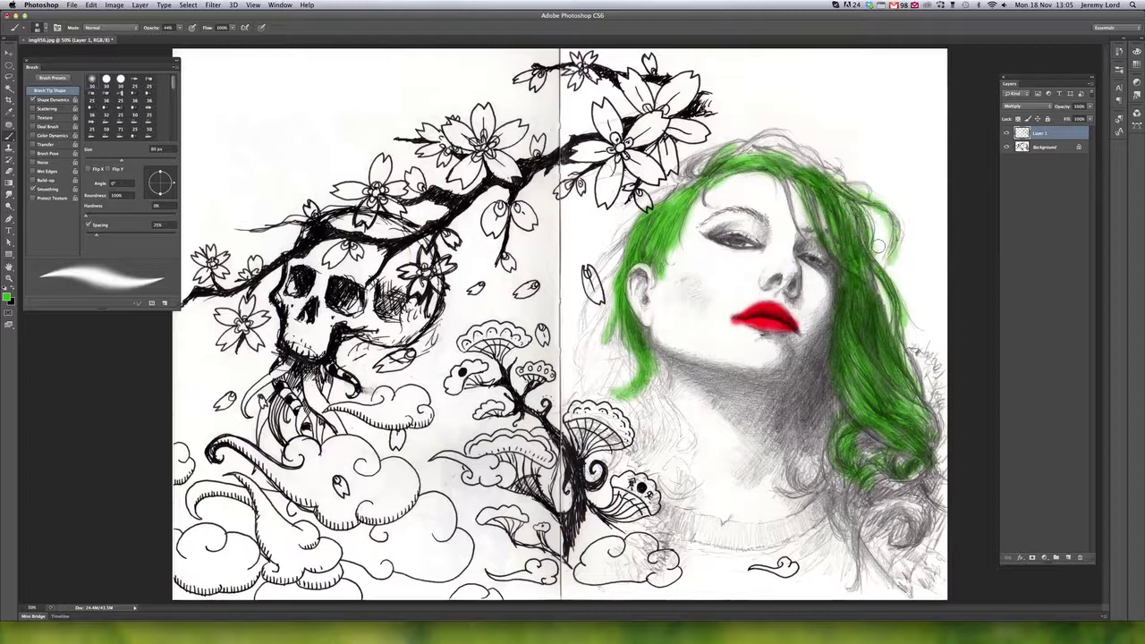
mouse_move(820, 178)
mouse_down()
mouse_move(780, 148)
mouse_move(740, 145)
mouse_up()
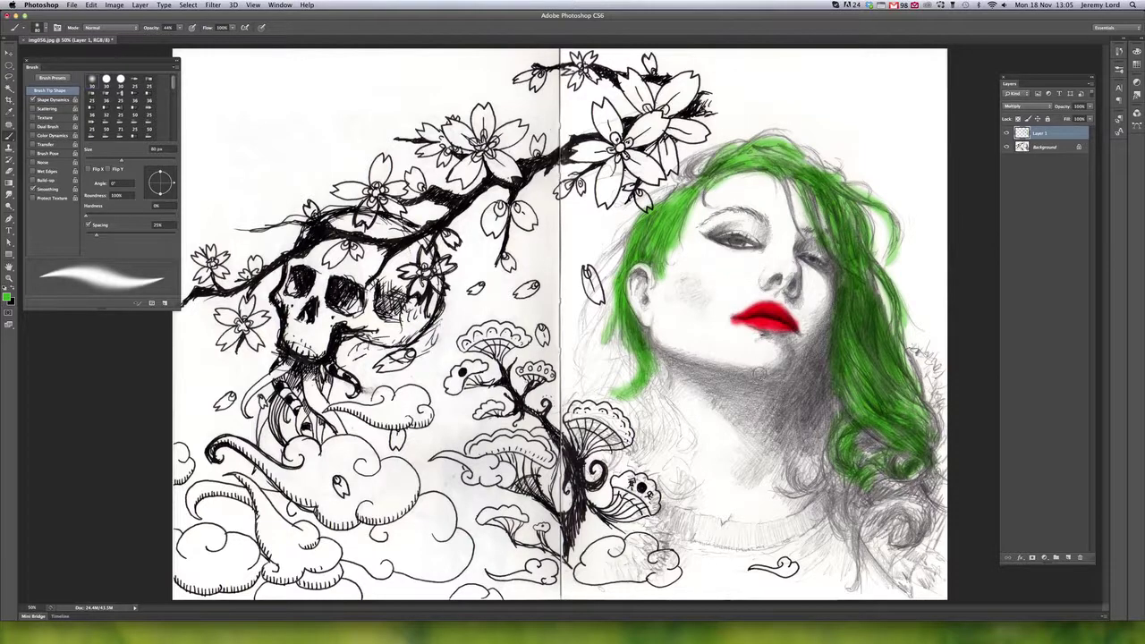
Toggle the paint layer's visibility repeatedly to compare the coloured drawing with the original scan
click(1006, 133)
click(1007, 132)
click(1007, 133)
click(1006, 132)
click(1006, 132)
click(1006, 132)
Paint a long green strand from the forehead down across the face, lips and neck
mouse_move(753, 179)
mouse_down()
mouse_move(767, 386)
mouse_move(794, 440)
mouse_up()
drag(749, 176, 767, 369)
mouse_move(760, 236)
mouse_down()
mouse_move(776, 404)
mouse_move(763, 358)
mouse_move(791, 424)
mouse_up()
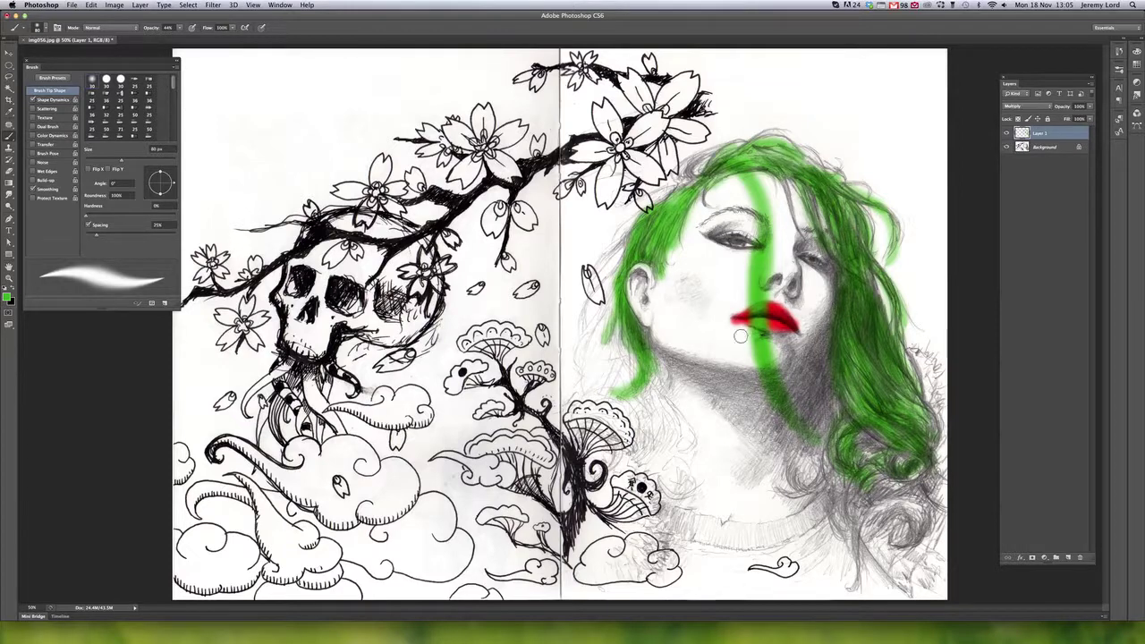
Try shifting the paint layer's hue to -128 with Hue/Saturation, leaving the adjustment unapplied
key(super+u)
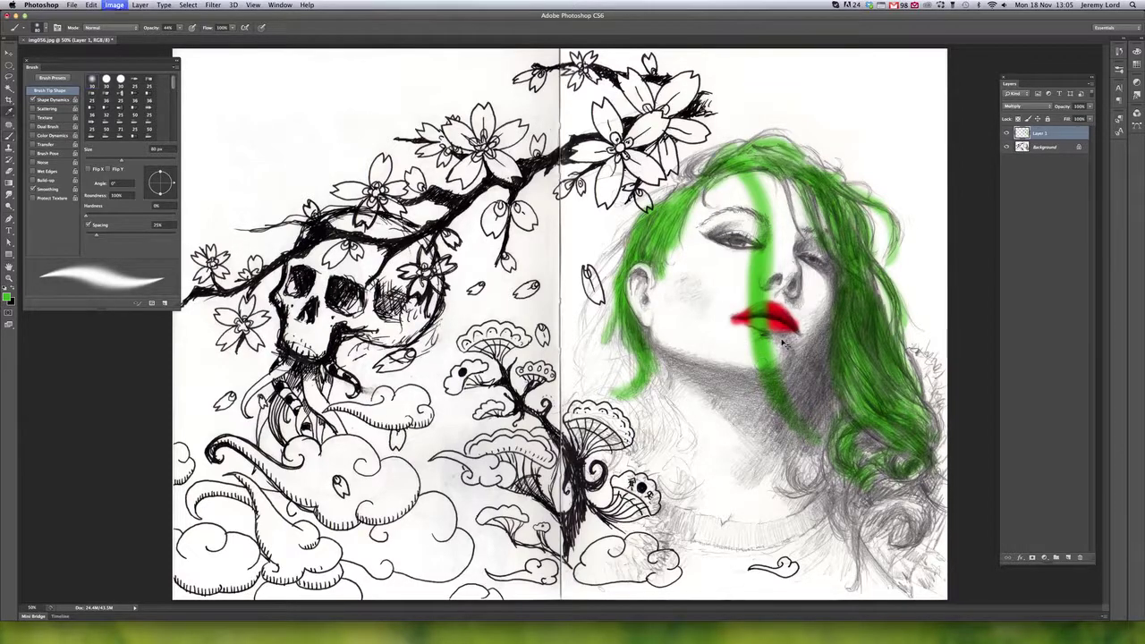
drag(994, 116, 963, 119)
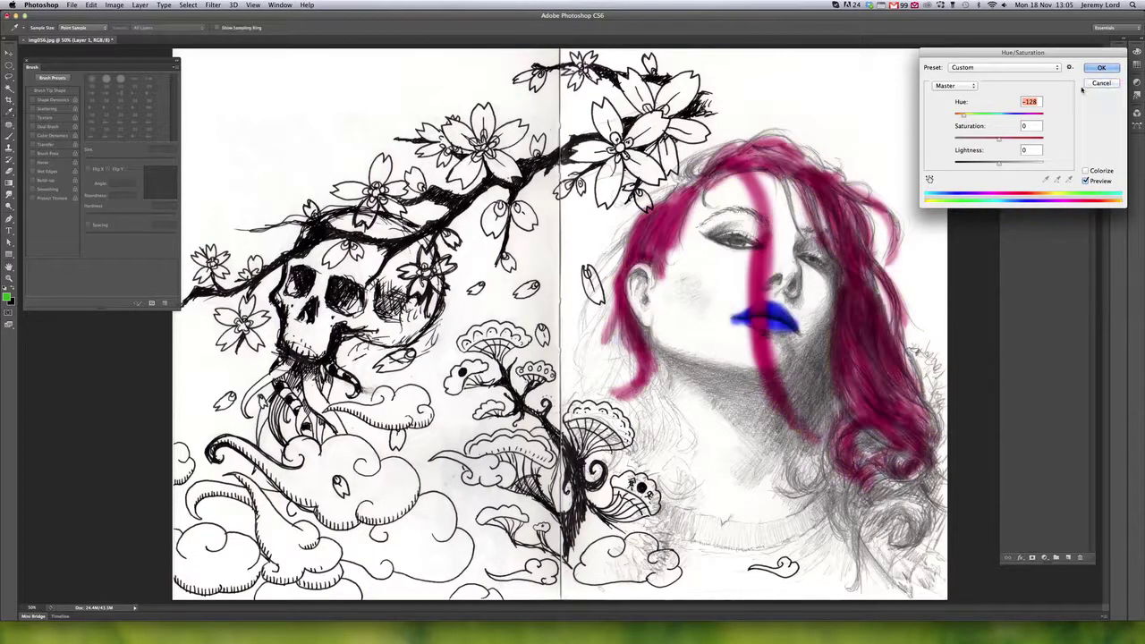
key(Escape)
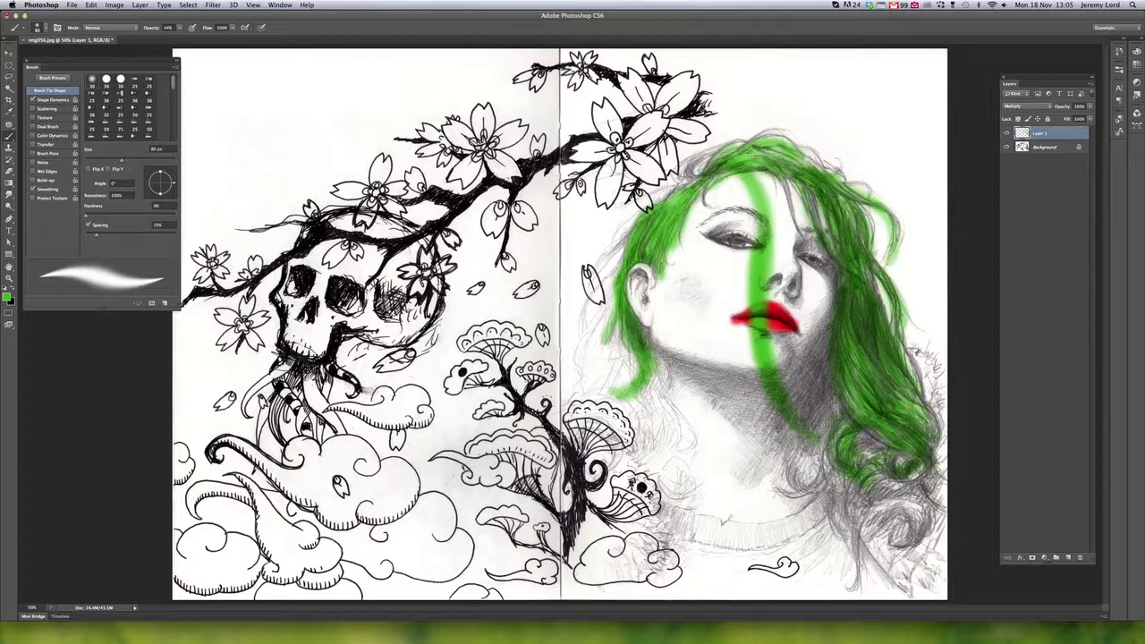
Replace the painted Multiply layer with a new blank layer and paint green over the hair above the ear and forehead
key(Delete)
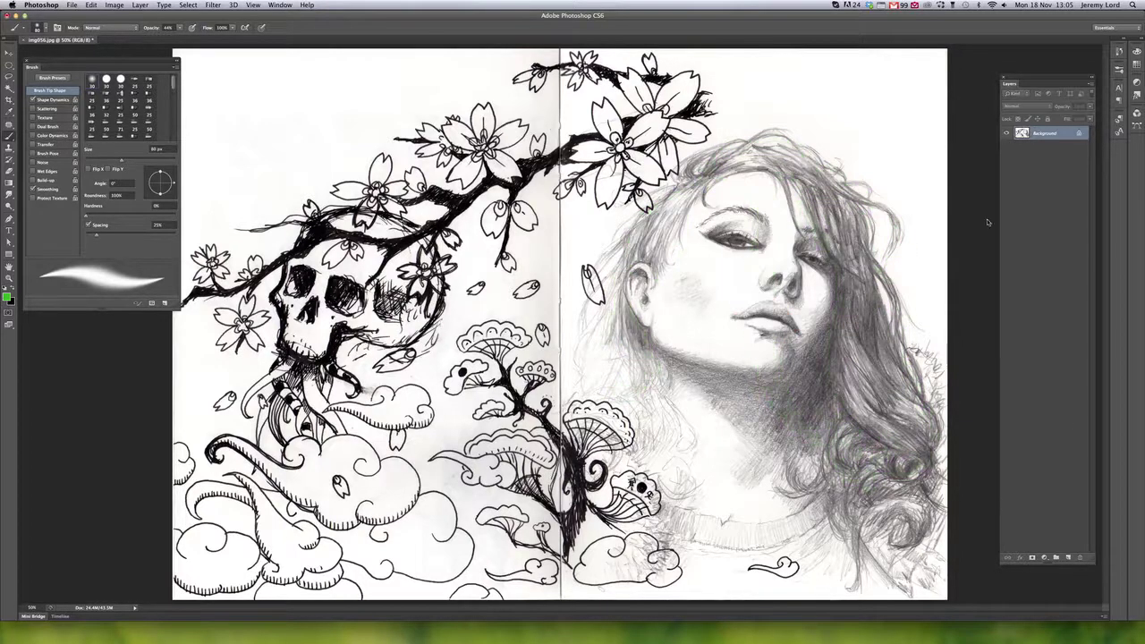
click(1067, 557)
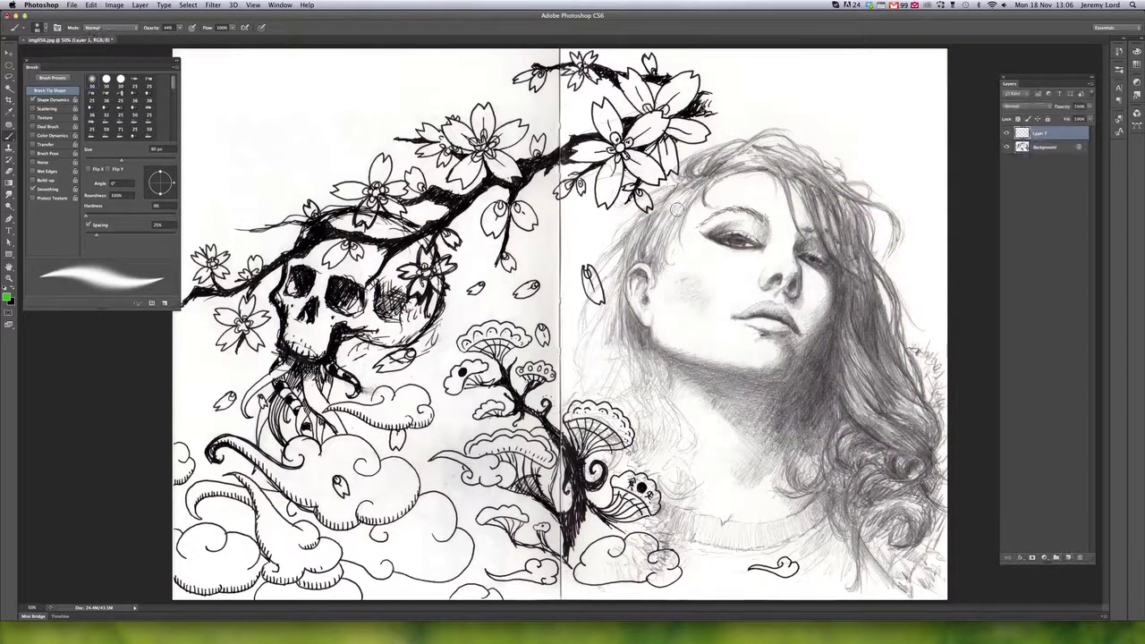
mouse_move(677, 208)
mouse_down()
mouse_move(666, 228)
mouse_move(729, 160)
mouse_move(791, 165)
mouse_move(680, 215)
mouse_up()
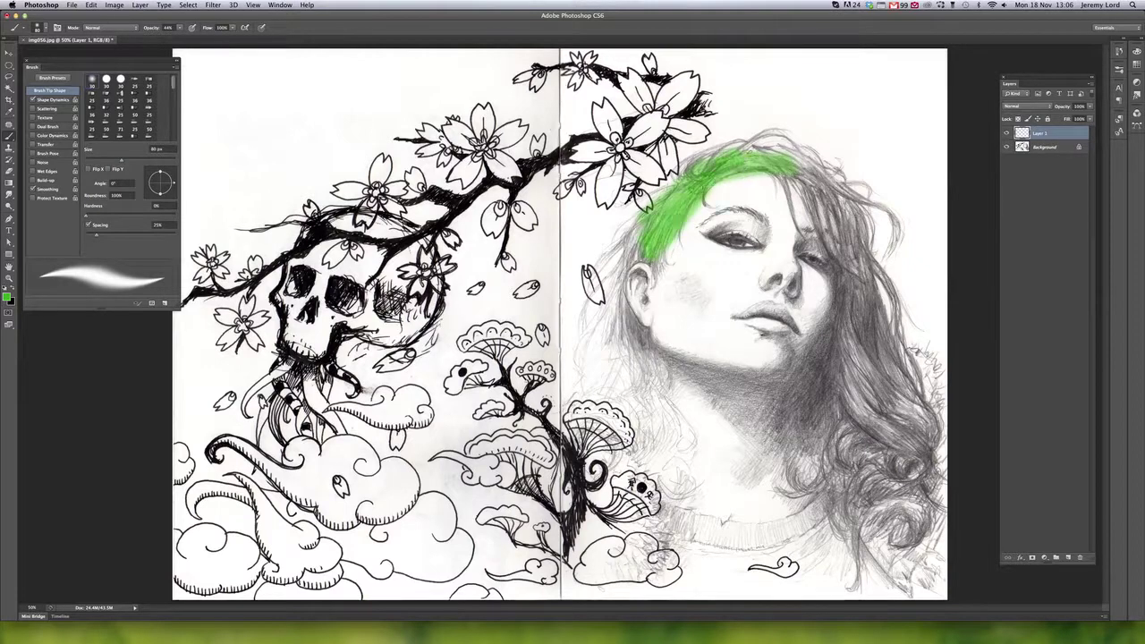
Make the new layer a Multiply layer named hair and extend the green over the crown and the long hair beside the face
click(1019, 106)
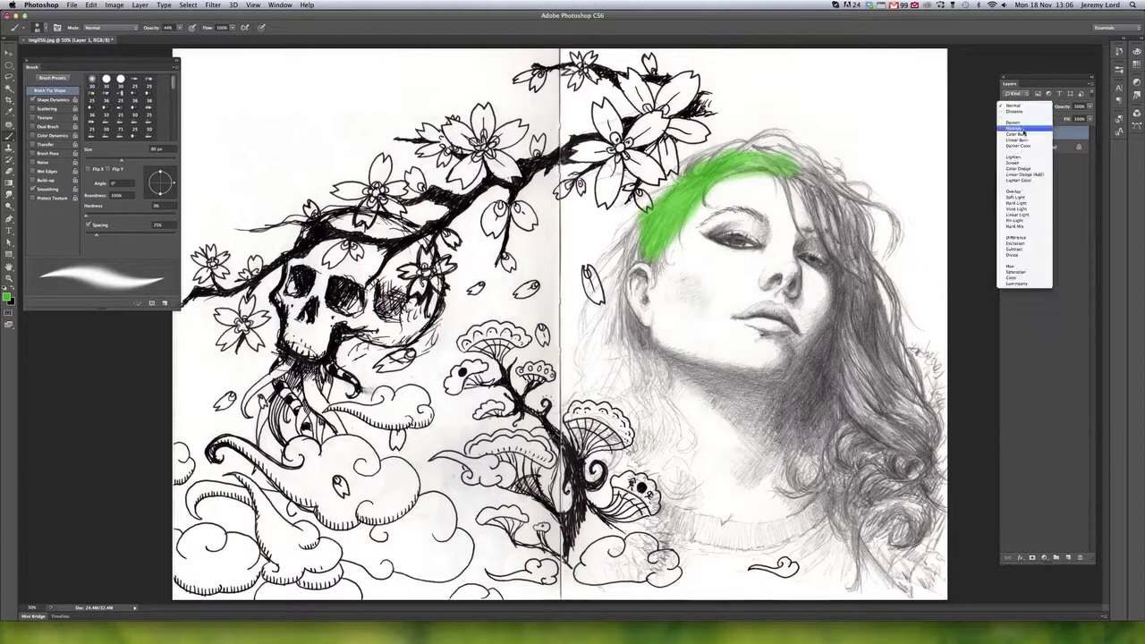
click(1024, 129)
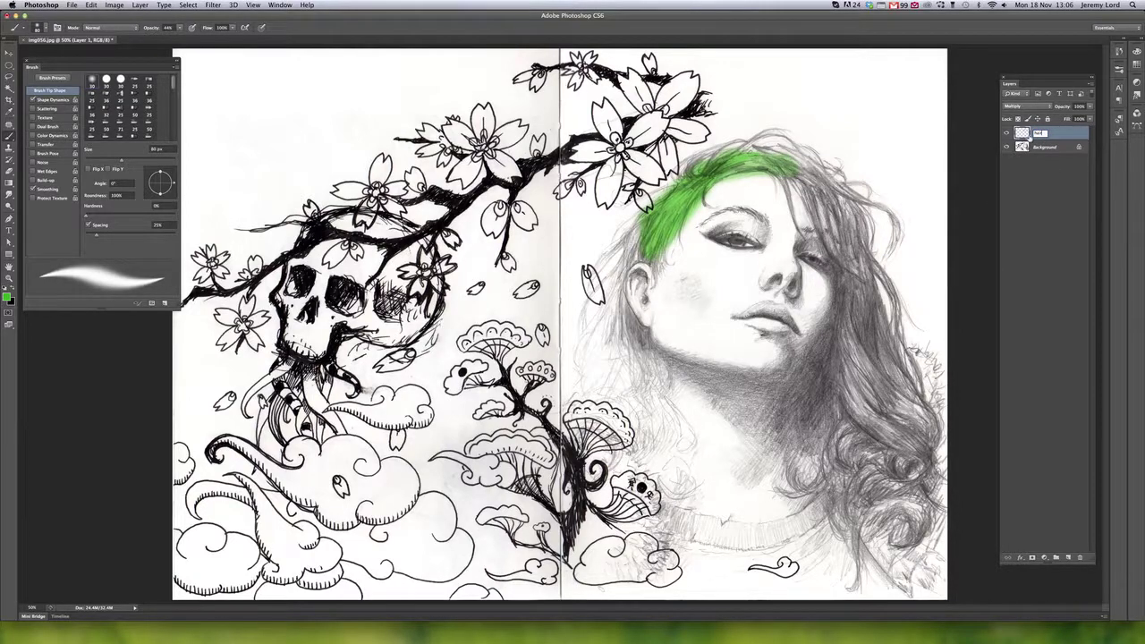
key(Return)
mouse_move(787, 165)
mouse_down()
mouse_move(861, 324)
mouse_move(846, 279)
mouse_move(844, 393)
mouse_move(867, 424)
mouse_move(894, 411)
mouse_move(875, 341)
mouse_move(895, 286)
mouse_move(898, 357)
mouse_move(836, 192)
mouse_move(760, 157)
mouse_move(760, 202)
mouse_up()
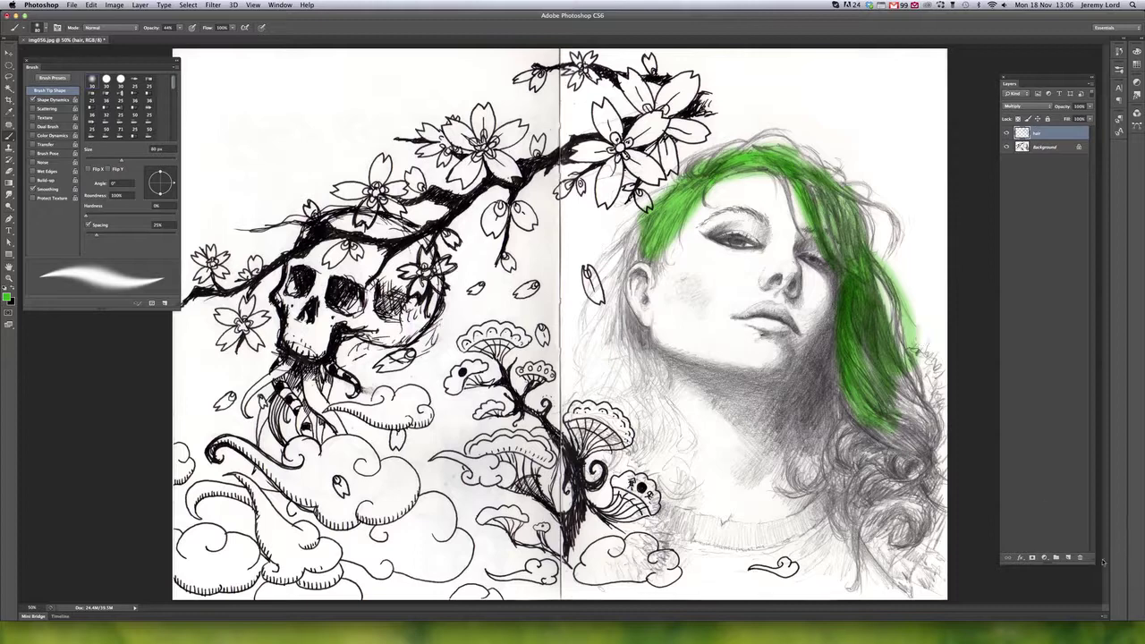
Stack eleven new empty layers above the hair layer
click(1067, 557)
click(1067, 558)
click(1067, 558)
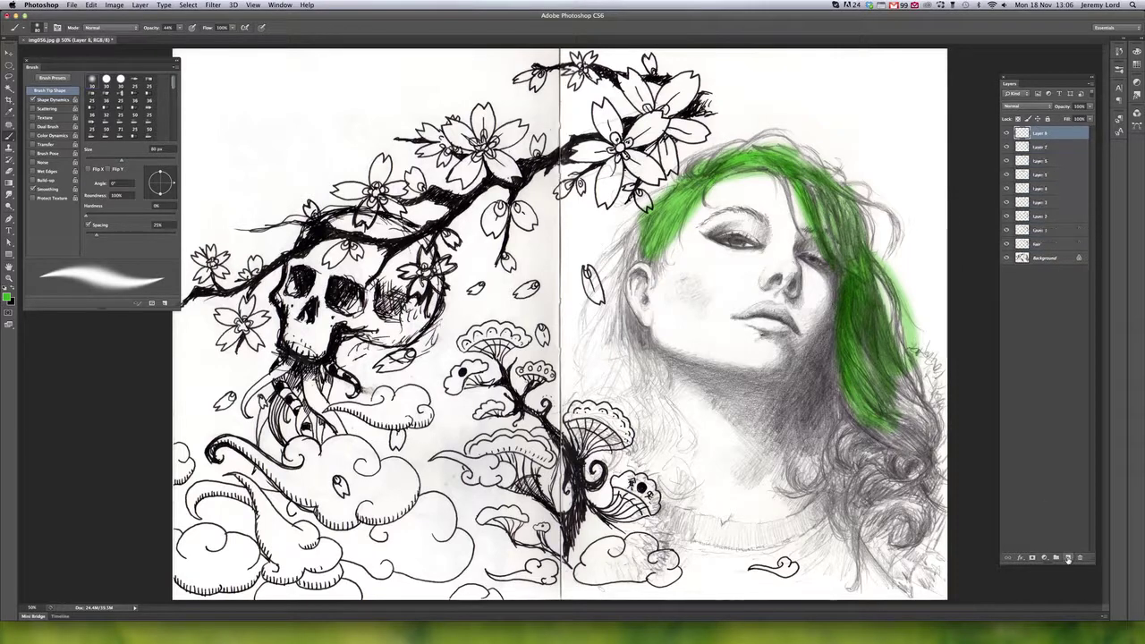
click(1067, 558)
click(1067, 558)
click(1067, 558)
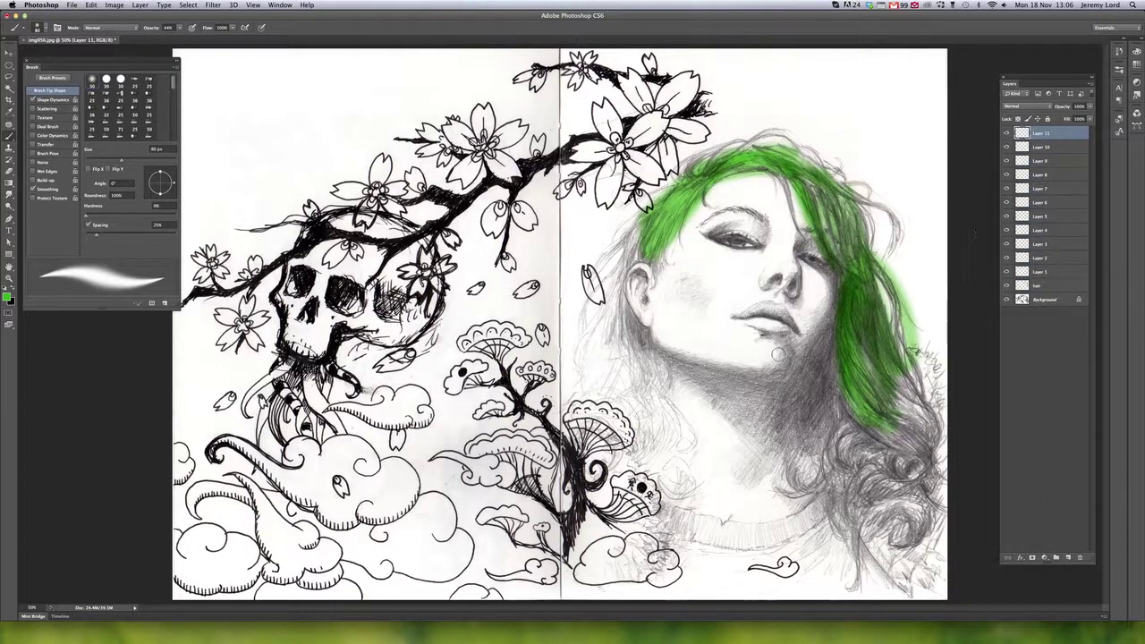
Dab green on the jaw on the topmost layer, then merge all the extra layers and delete the merged layer
click(701, 335)
shift+click(1053, 269)
key(super+e)
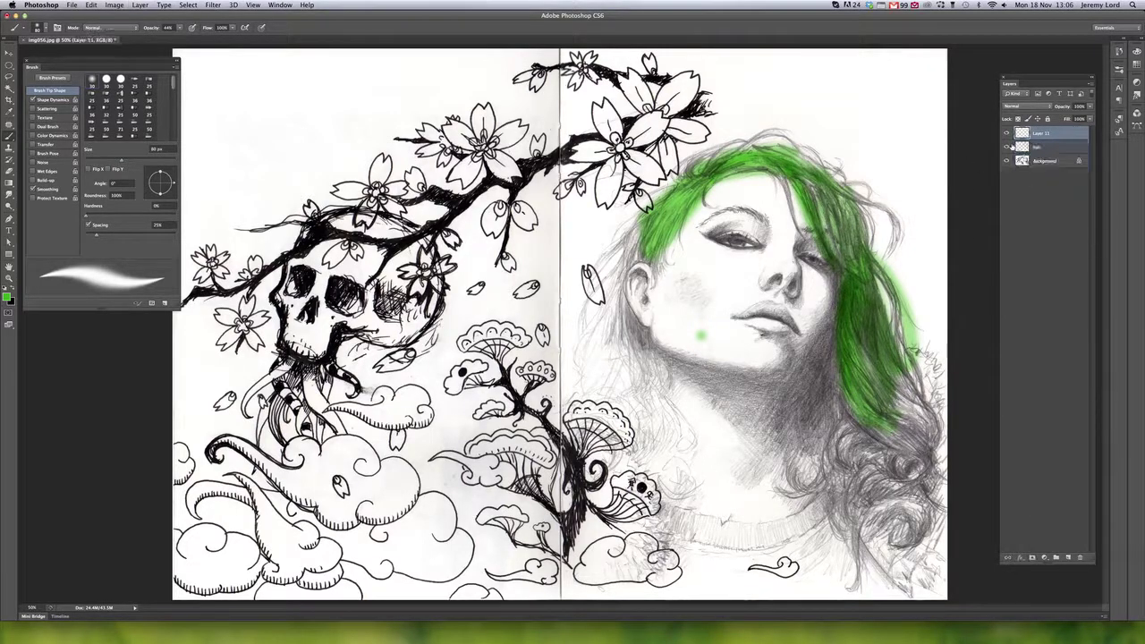
key(Delete)
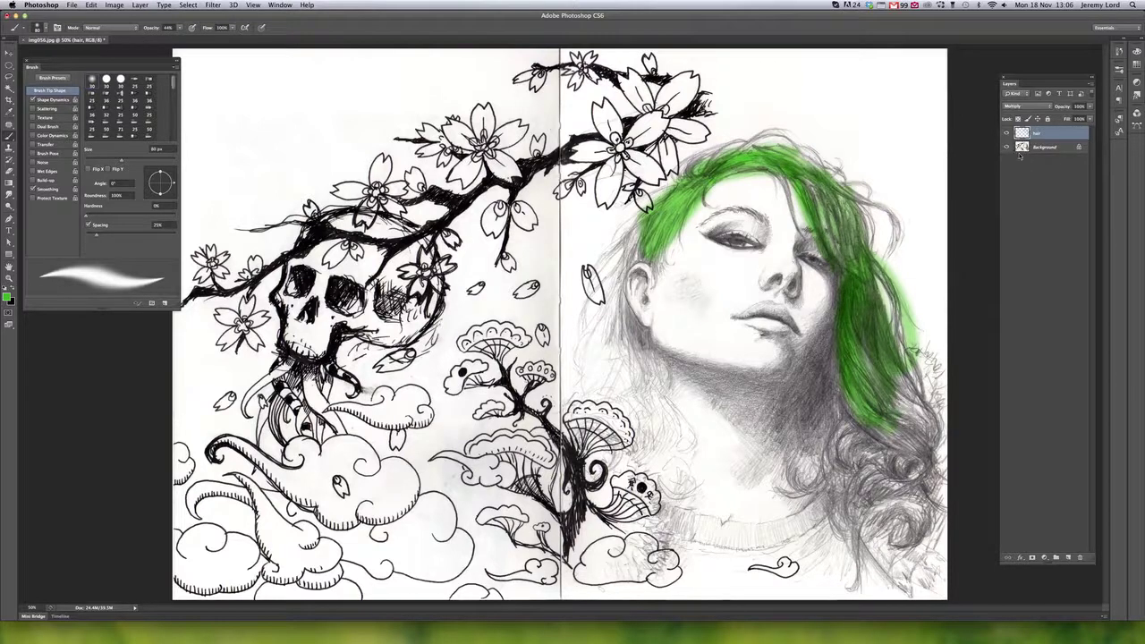
Continue painting the hair green on the hair layer, covering the lower lengths, loose outer strands, crown and hair behind the ear
mouse_move(871, 383)
mouse_down()
mouse_move(866, 329)
mouse_move(892, 433)
mouse_move(912, 452)
mouse_move(917, 443)
mouse_up()
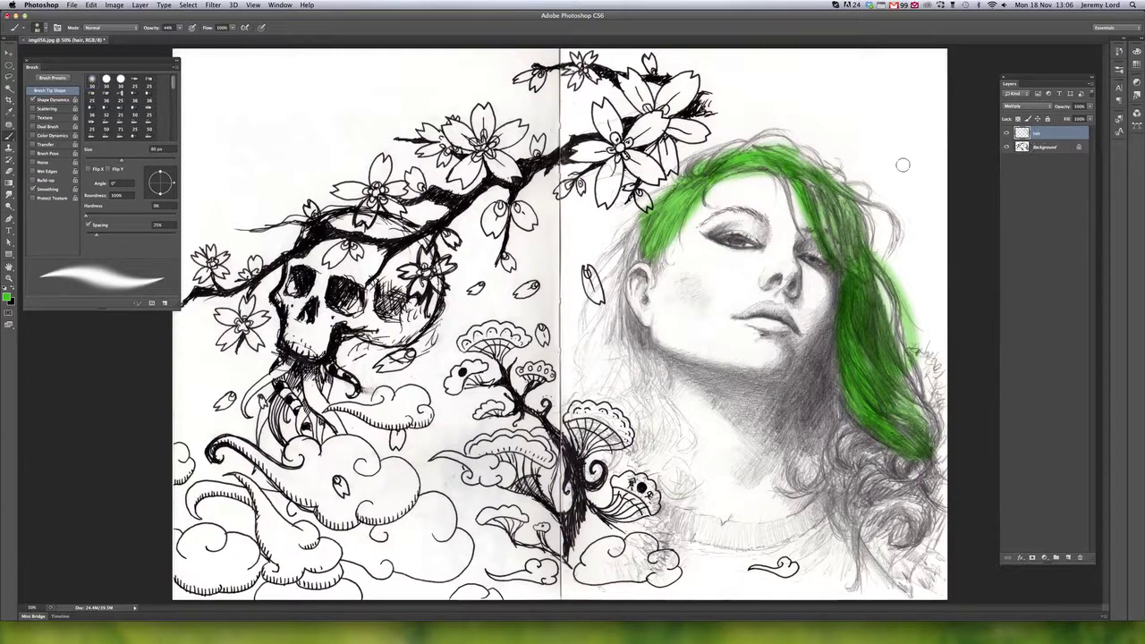
drag(838, 190, 850, 252)
mouse_move(843, 192)
mouse_down()
mouse_move(873, 264)
mouse_move(905, 266)
mouse_up()
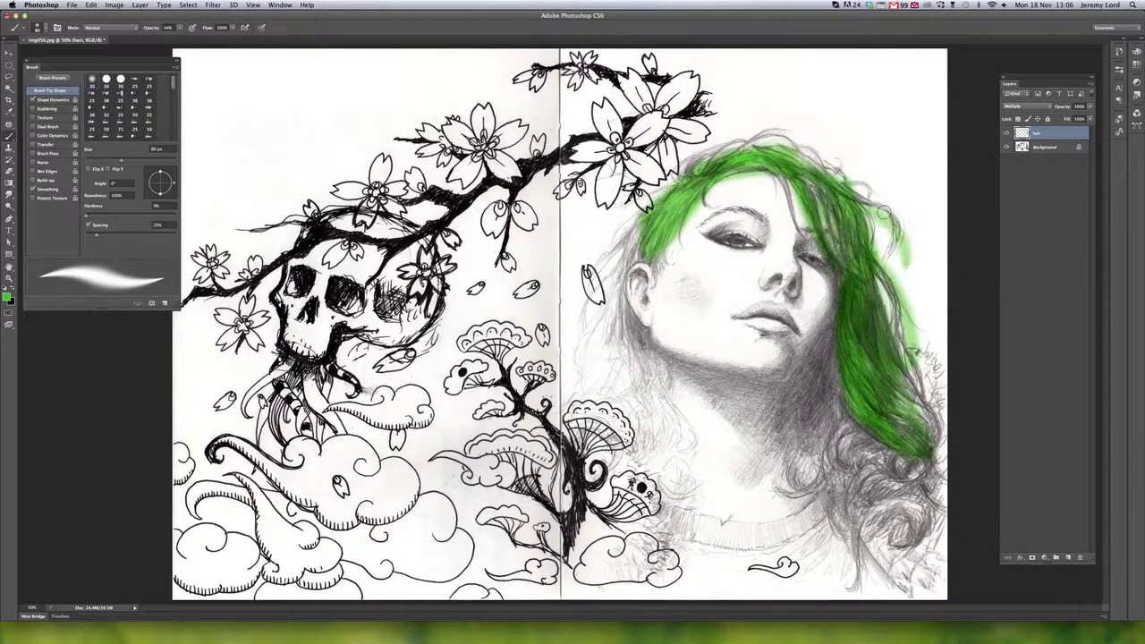
drag(883, 212, 889, 219)
mouse_move(728, 152)
mouse_down()
mouse_move(739, 134)
mouse_move(796, 136)
mouse_up()
mouse_move(715, 150)
mouse_down()
mouse_move(684, 183)
mouse_move(673, 235)
mouse_move(626, 268)
mouse_move(654, 272)
mouse_move(622, 268)
mouse_move(642, 356)
mouse_up()
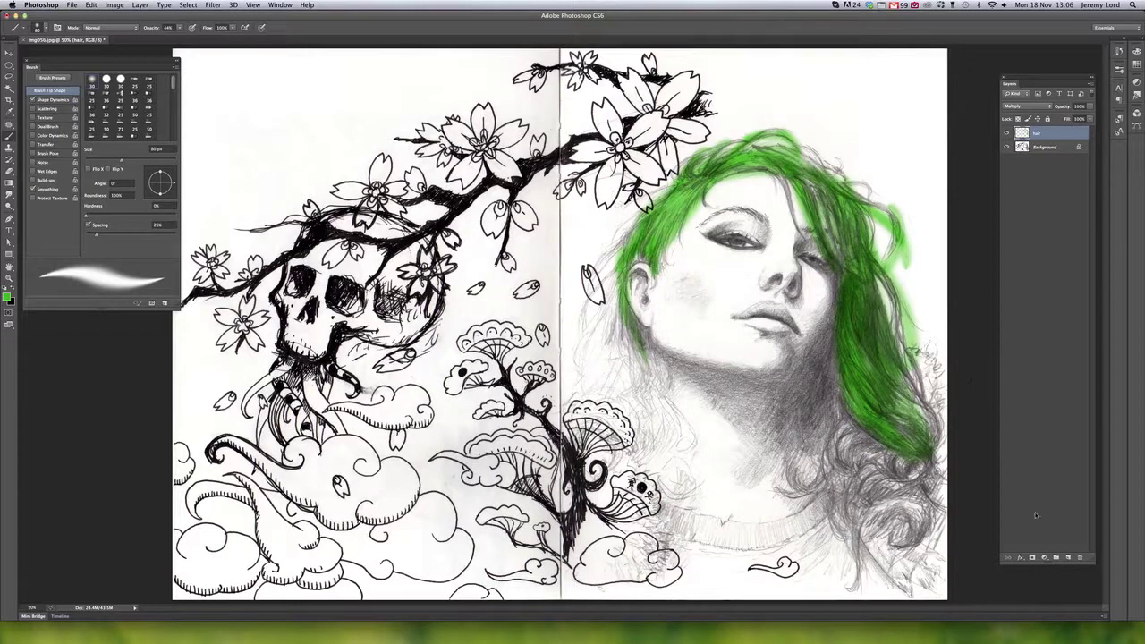
Add a new layer above the hair layer and name it lips
click(1068, 557)
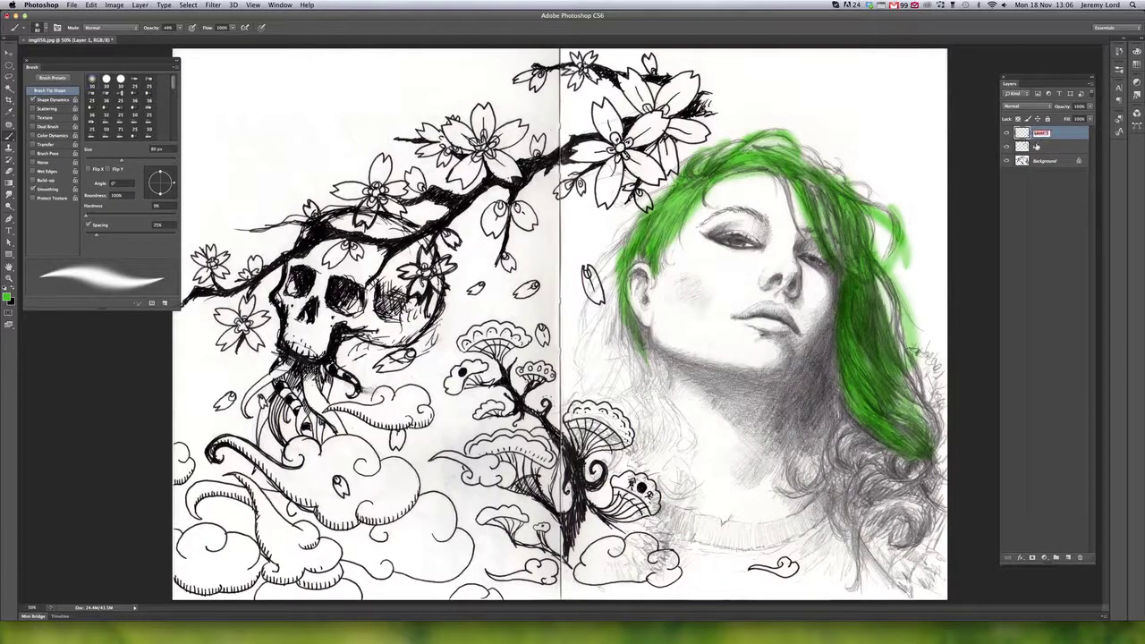
text(s)
key(Return)
Set the foreground colour to bright red and paint over the woman's lips on the lips layer
click(7, 298)
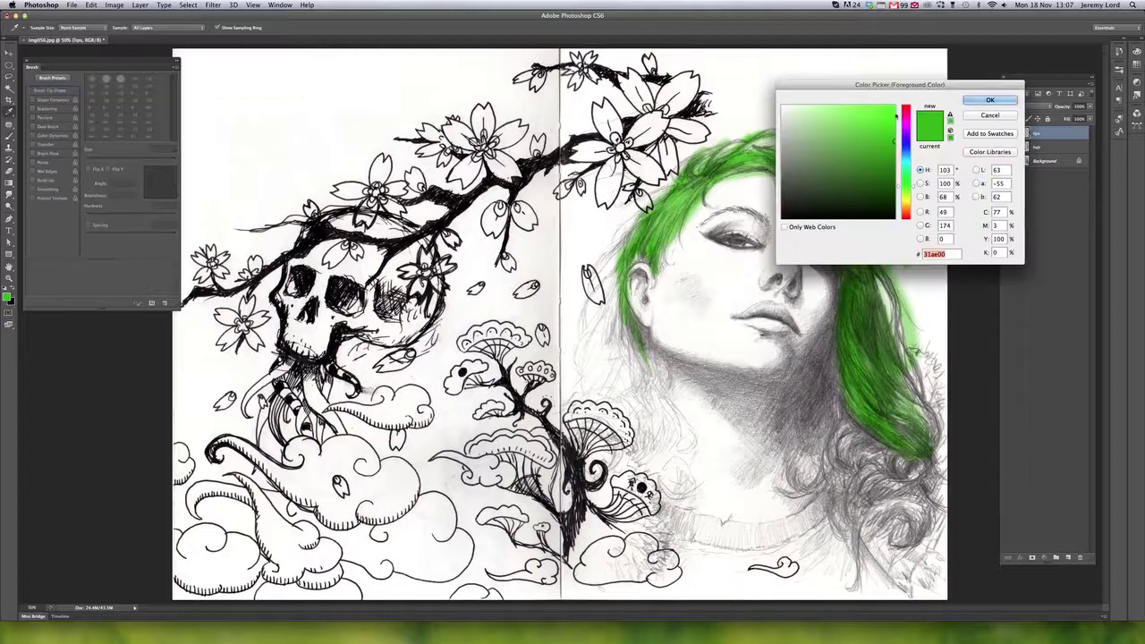
click(905, 107)
click(990, 99)
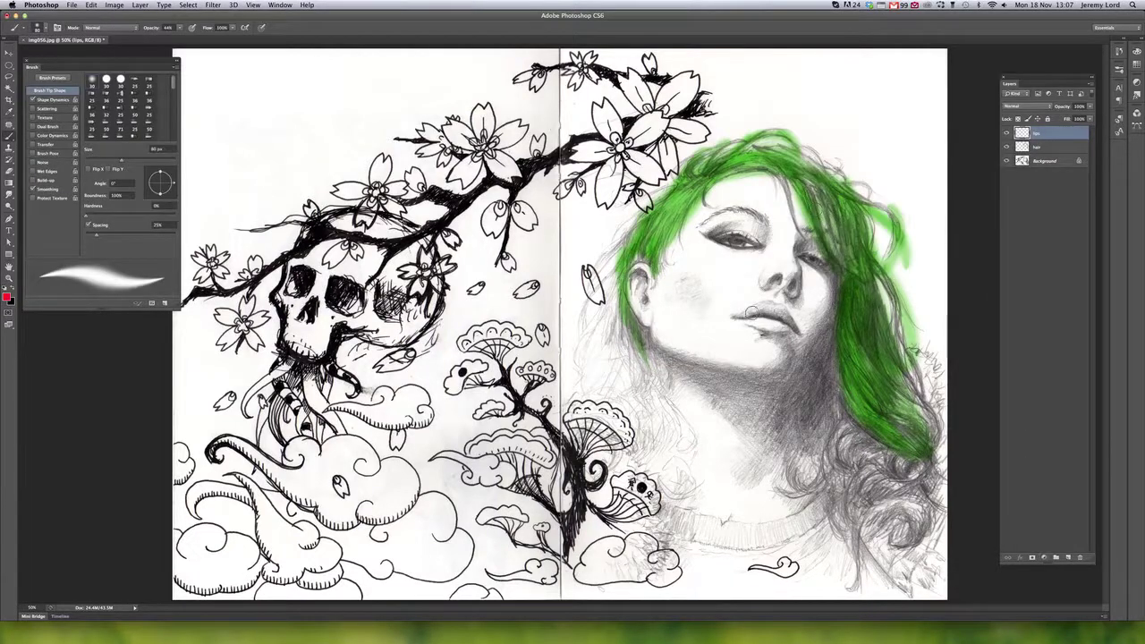
mouse_move(751, 312)
mouse_down()
mouse_move(780, 308)
mouse_move(787, 329)
mouse_move(733, 316)
mouse_up()
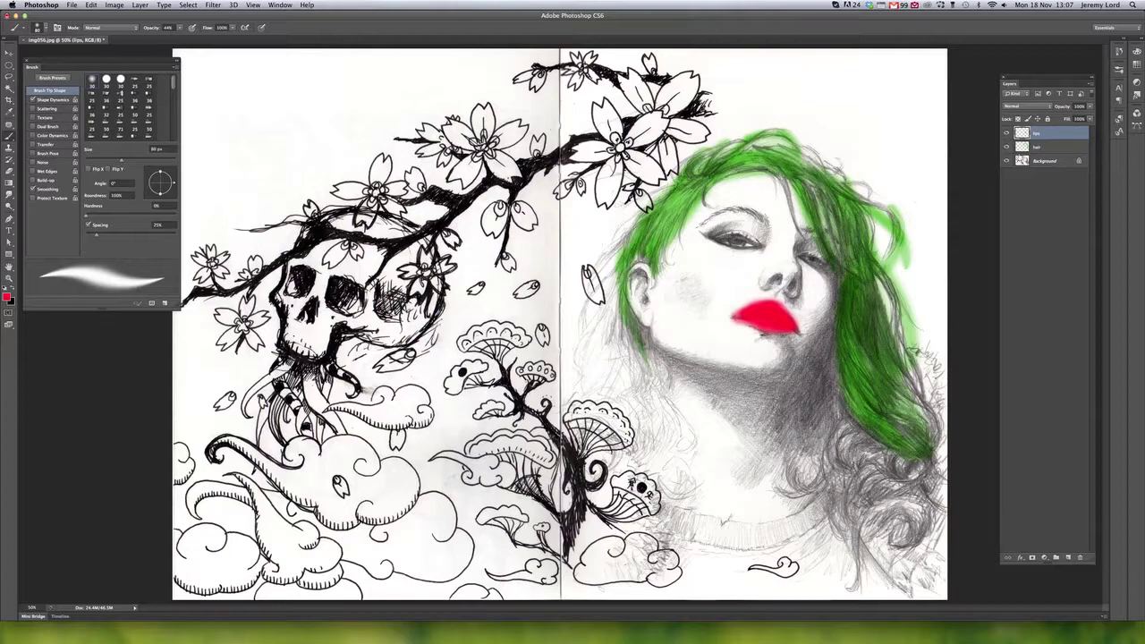
key(super+equal)
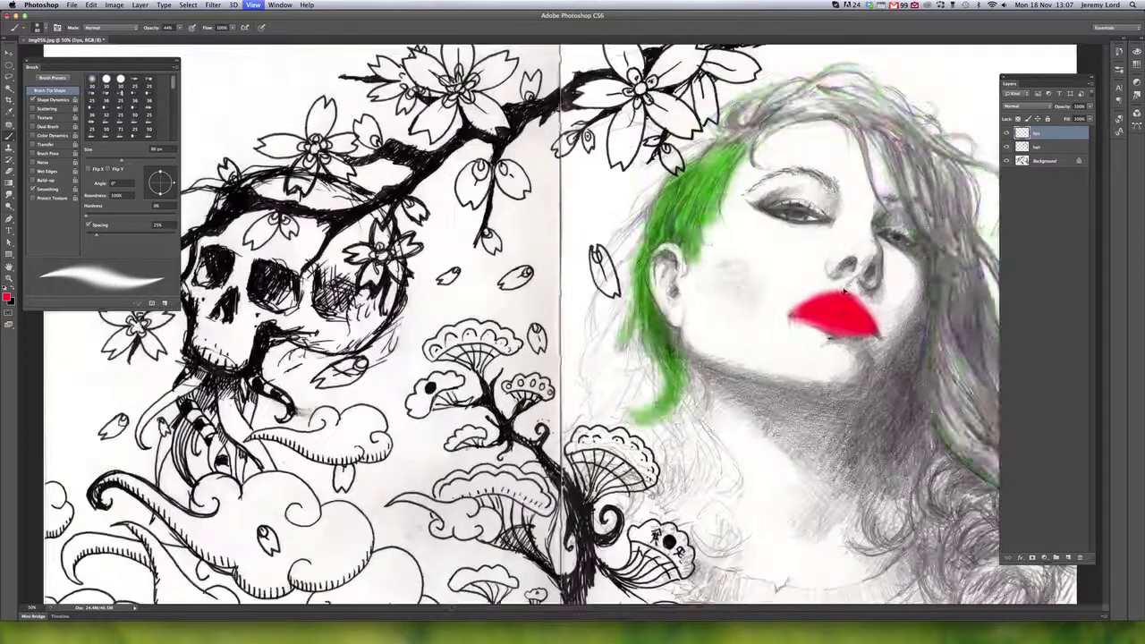
drag(982, 309, 578, 318)
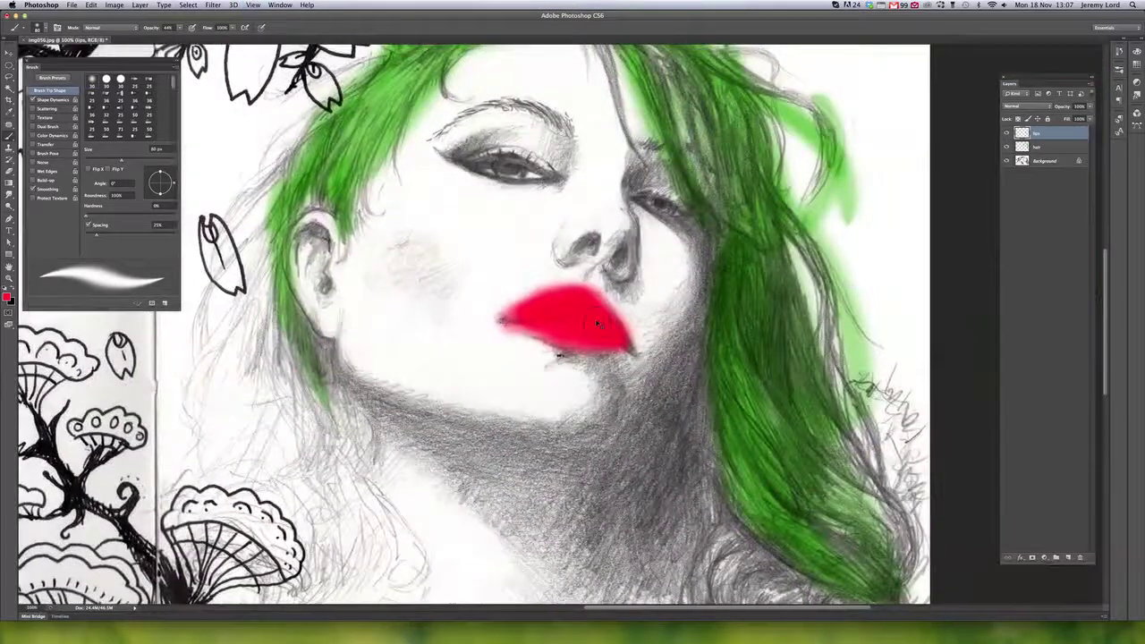
Set the lips layer's blending mode to Multiply
key(super+equal)
click(1028, 106)
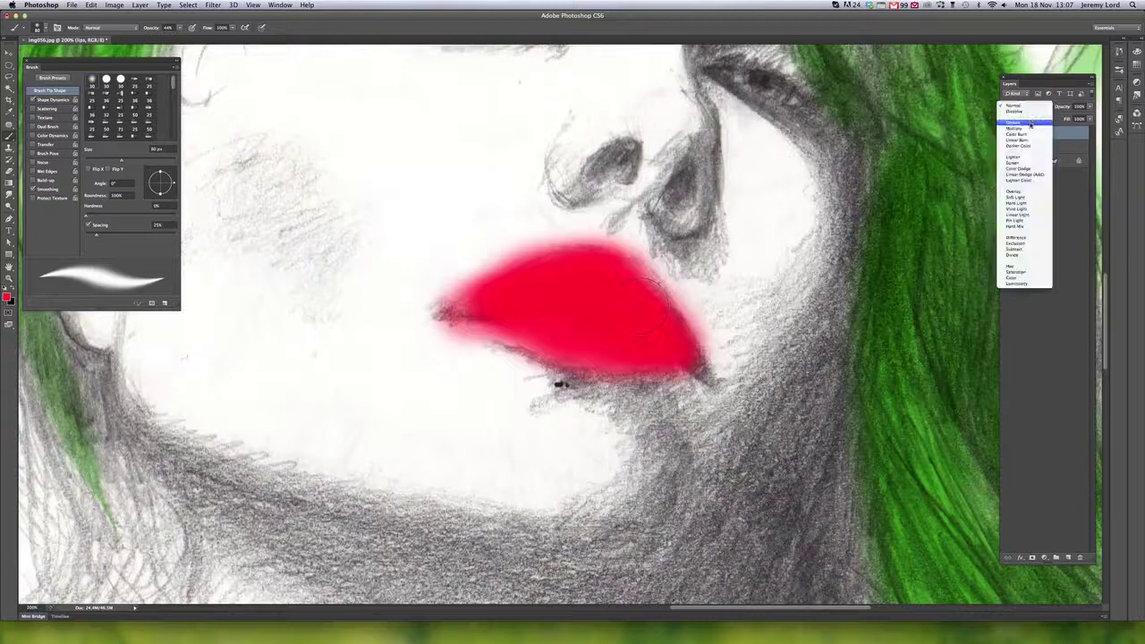
click(1021, 104)
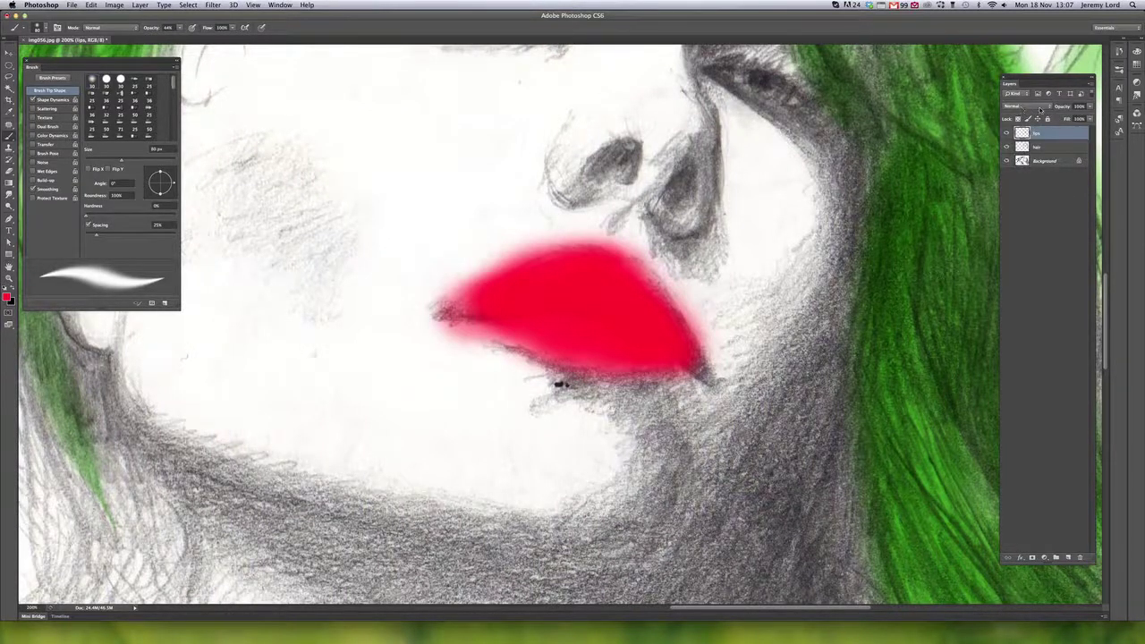
click(1037, 110)
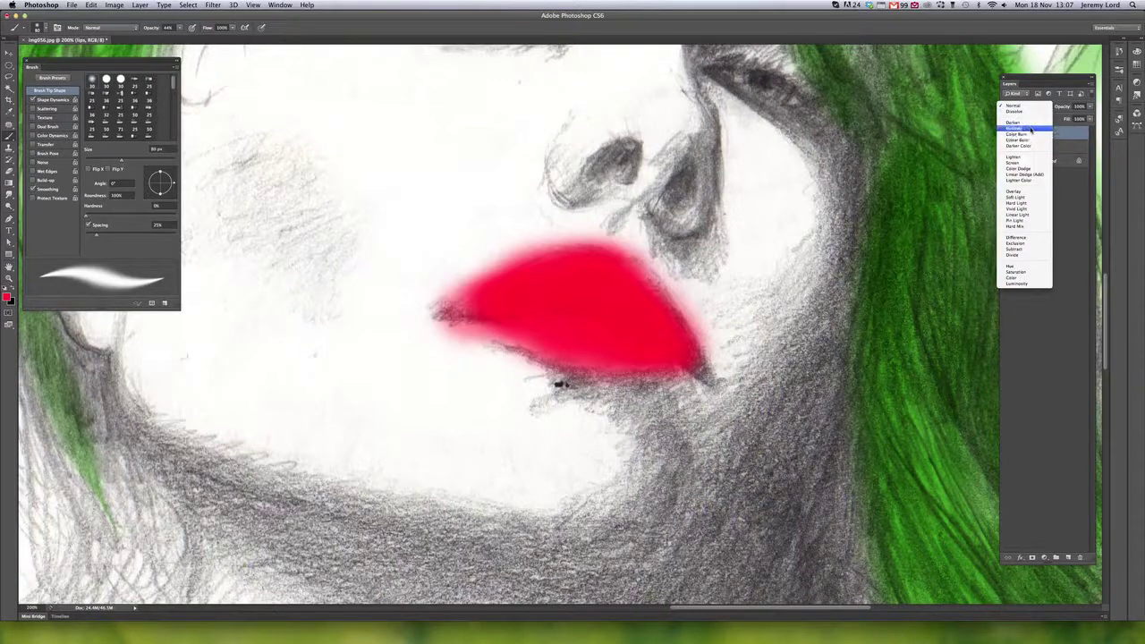
click(948, 268)
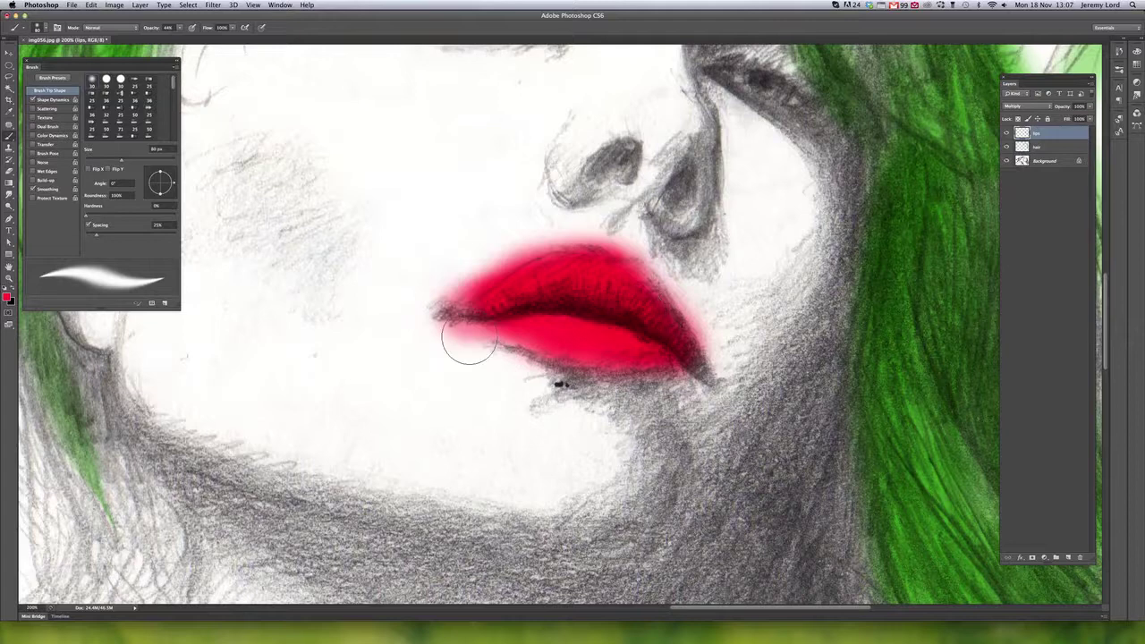
Add a new layer above the hair layer, name it skin and set its blending mode to Multiply
key(super+0)
key(super+minus)
key(super+minus)
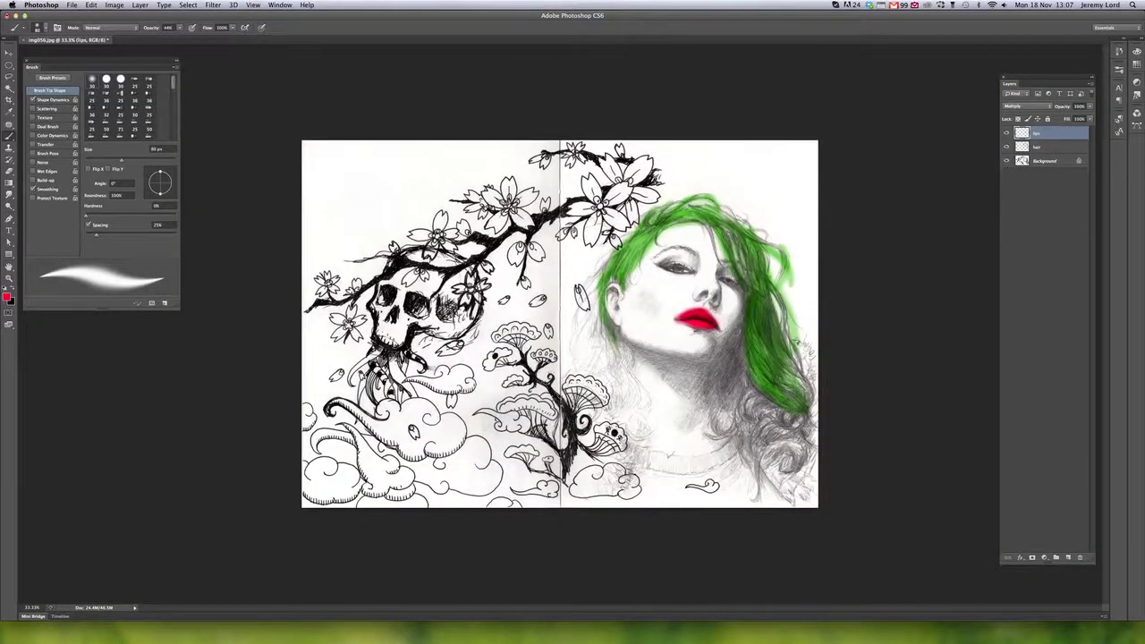
key(super+plus)
key(super+plus)
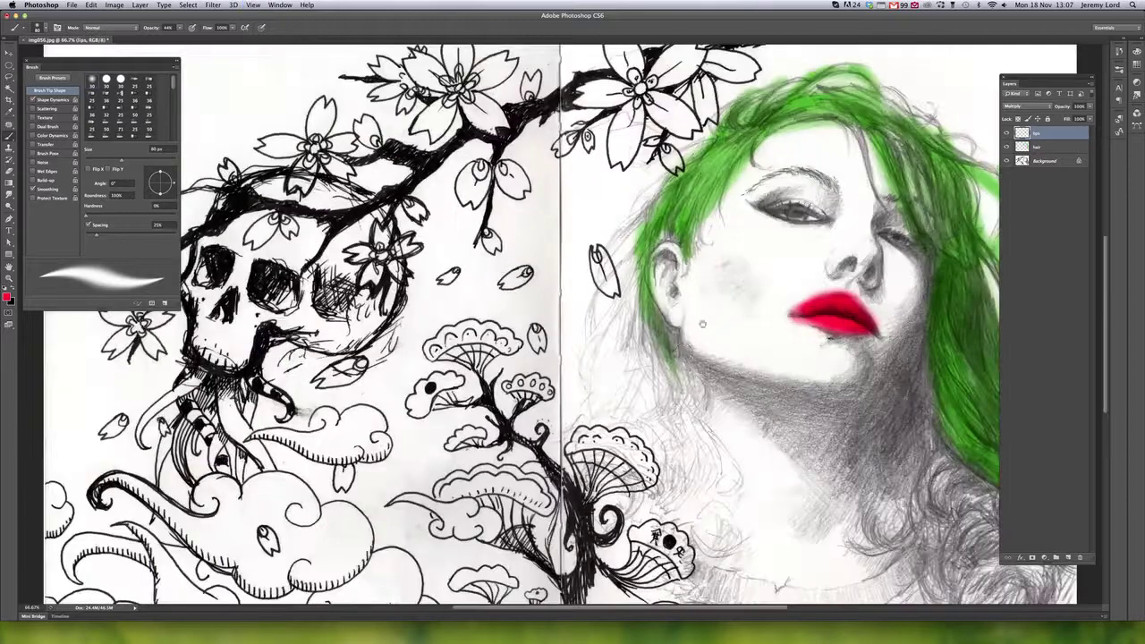
key(super+plus)
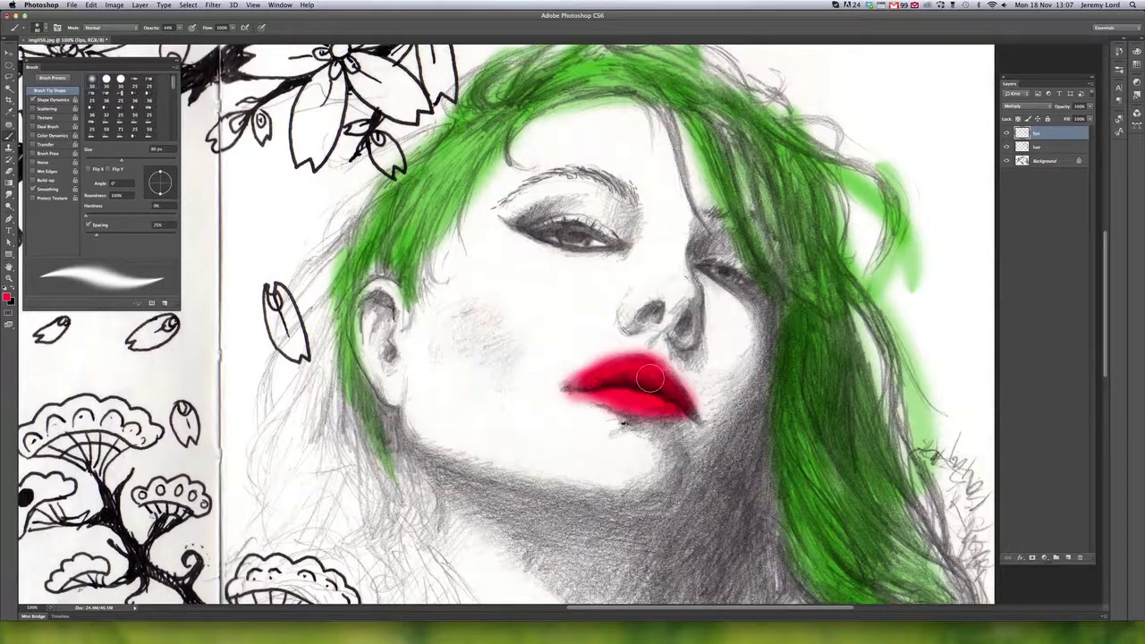
click(1049, 148)
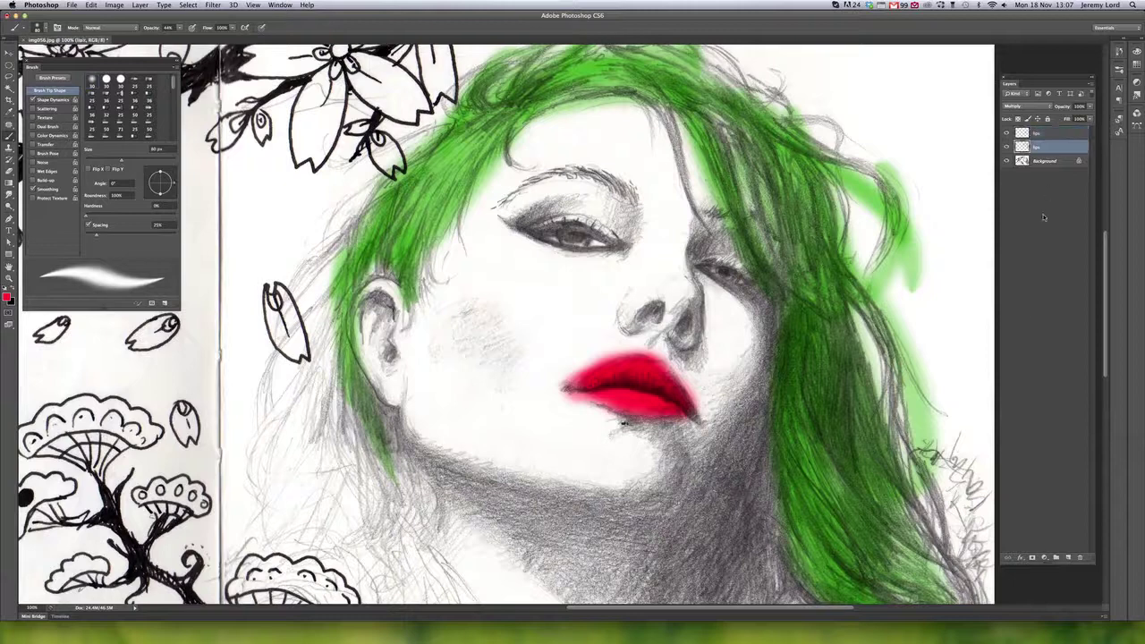
click(1068, 557)
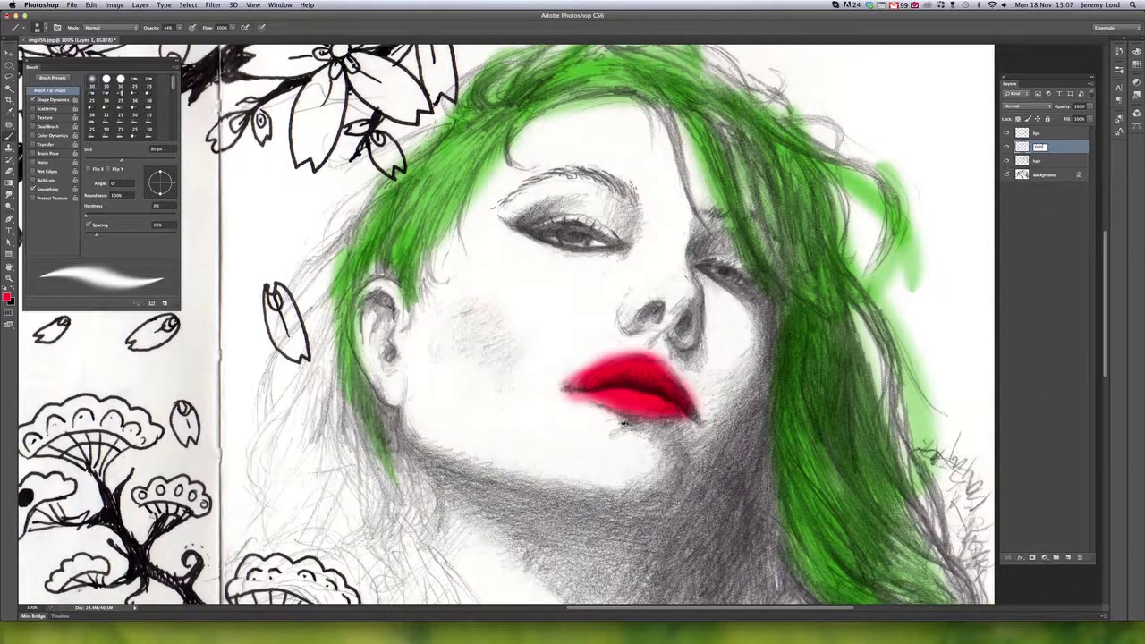
click(1024, 105)
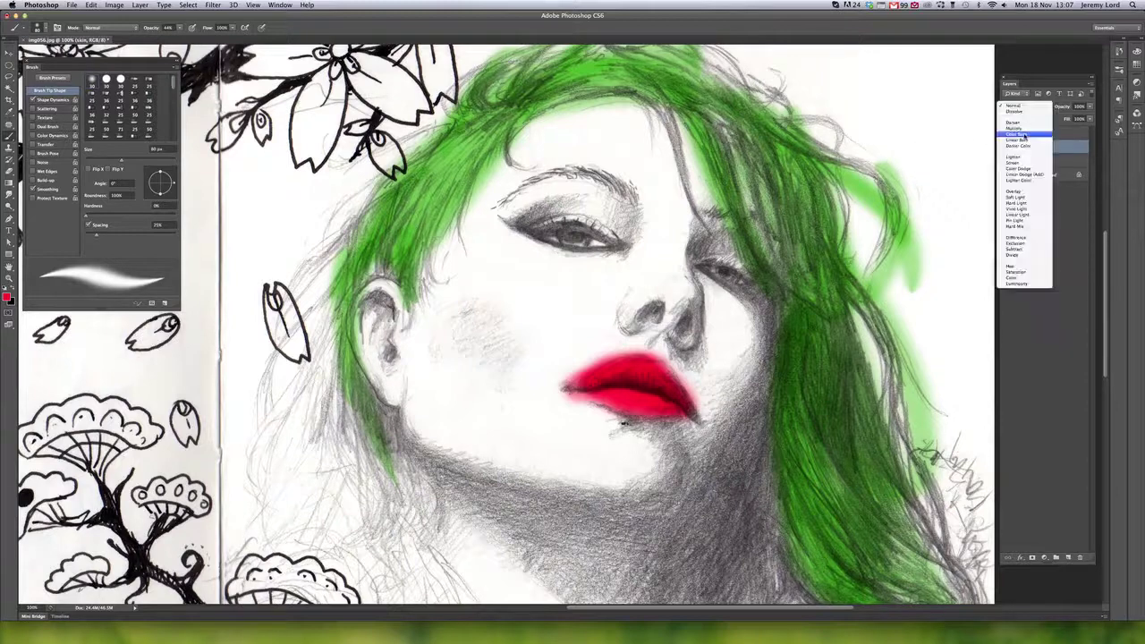
click(1014, 128)
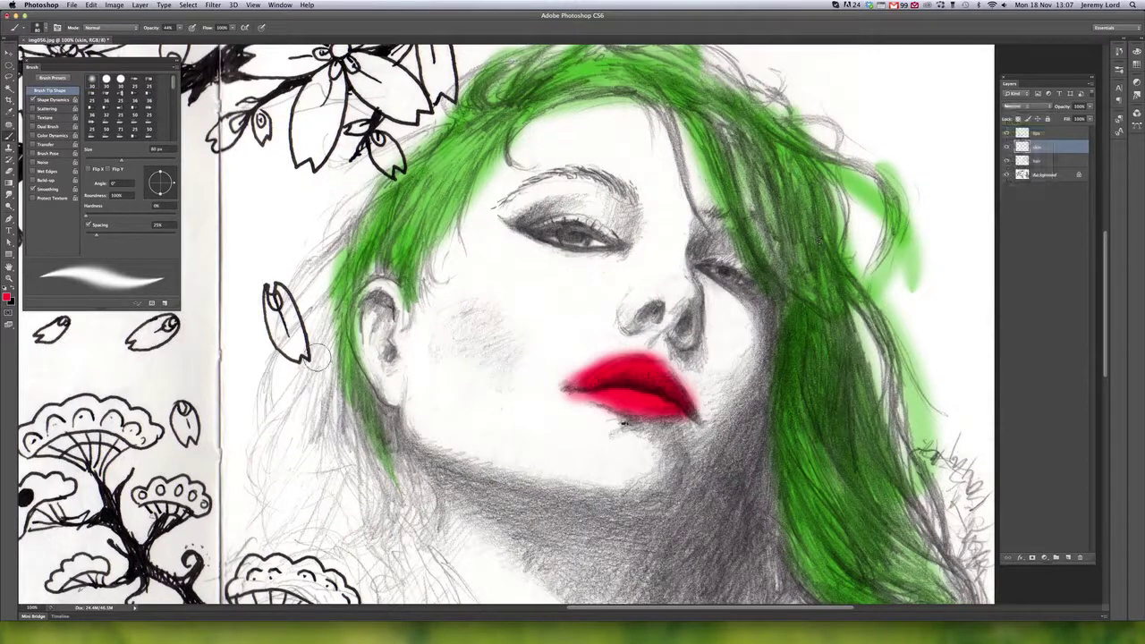
Set the foreground colour to a light beige and paint the woman's face and ear on the skin layer
click(8, 298)
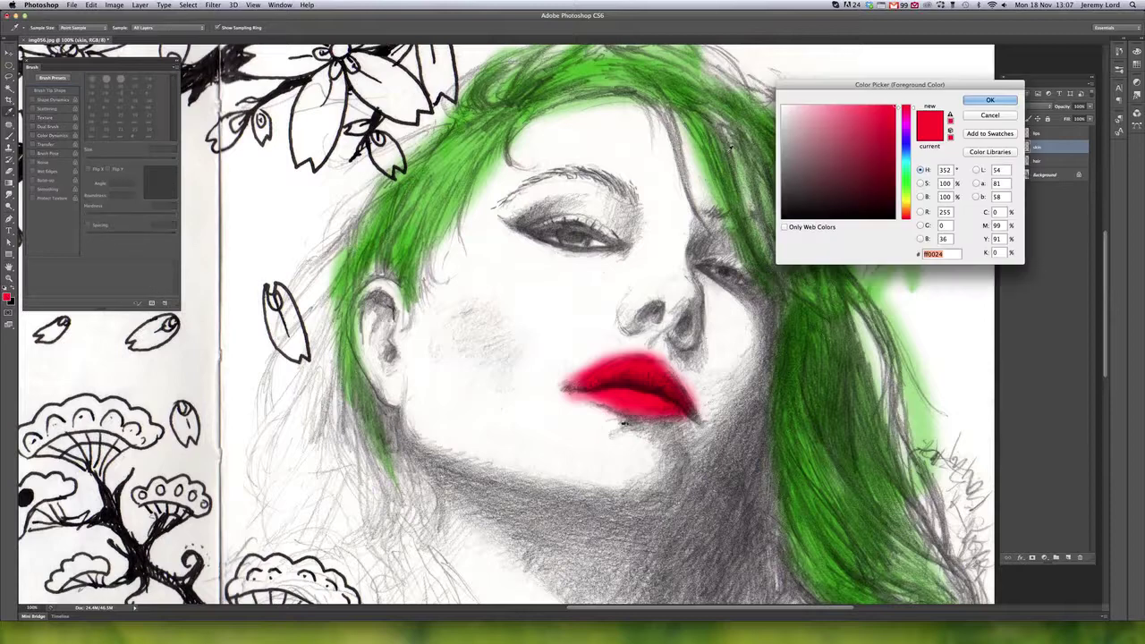
click(906, 207)
drag(819, 109, 835, 113)
click(971, 103)
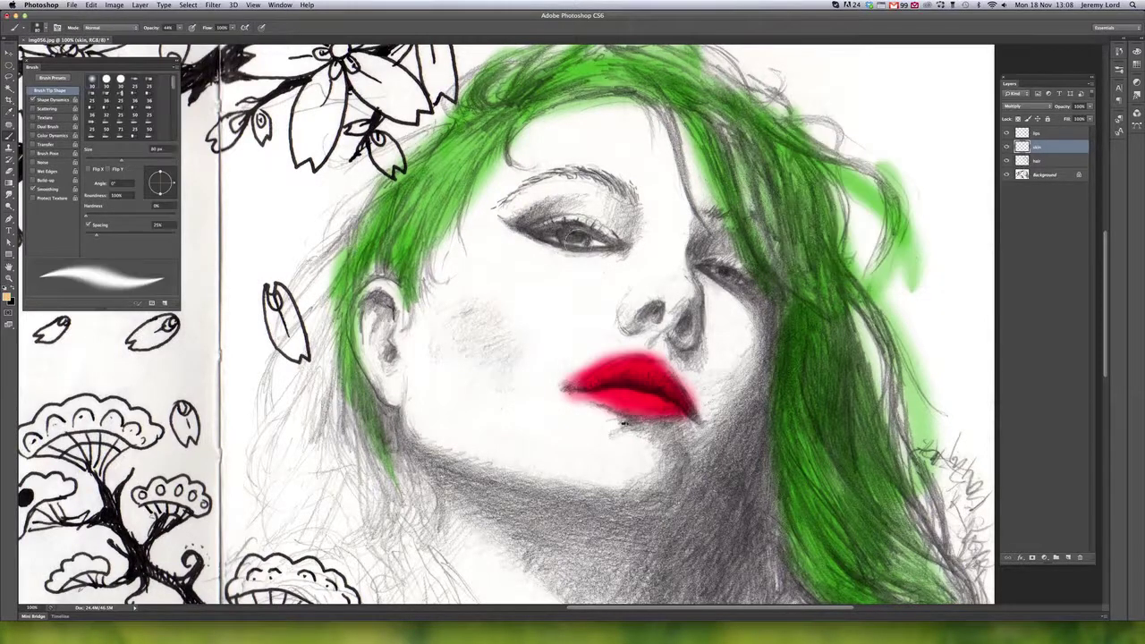
mouse_move(577, 313)
mouse_down()
mouse_move(587, 378)
mouse_move(570, 383)
mouse_move(606, 409)
mouse_move(644, 322)
mouse_move(587, 287)
mouse_move(545, 369)
mouse_move(557, 256)
mouse_move(509, 378)
mouse_move(493, 384)
mouse_move(460, 338)
mouse_move(590, 135)
mouse_move(647, 174)
mouse_move(460, 331)
mouse_move(488, 411)
mouse_move(542, 352)
mouse_move(572, 288)
mouse_move(582, 435)
mouse_move(610, 326)
mouse_move(600, 454)
mouse_move(515, 167)
mouse_move(580, 129)
mouse_move(541, 251)
mouse_move(618, 242)
mouse_move(647, 344)
mouse_move(687, 258)
mouse_move(709, 374)
mouse_move(626, 456)
mouse_move(640, 460)
mouse_move(447, 451)
mouse_move(380, 295)
mouse_move(393, 358)
mouse_up()
mouse_move(386, 266)
mouse_down()
mouse_move(408, 415)
mouse_move(383, 393)
mouse_move(412, 275)
mouse_move(619, 287)
mouse_up()
Set the foreground colour to brown #7a5b19, reduce the brush to 80 px and shade the skin around the mouth corner
key(super+plus)
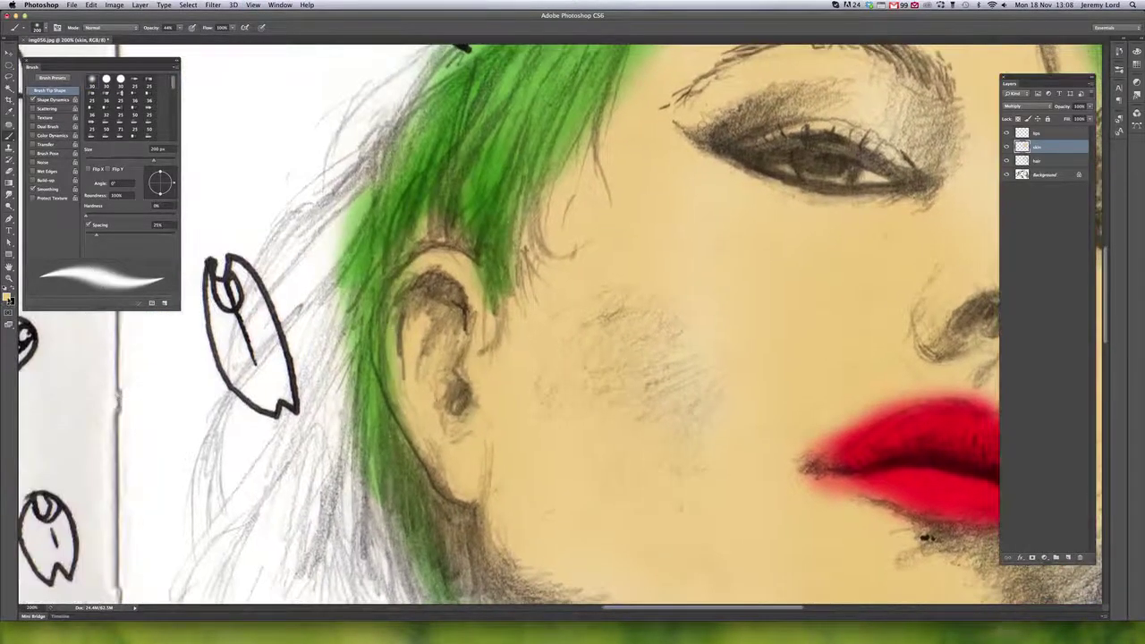
click(7, 296)
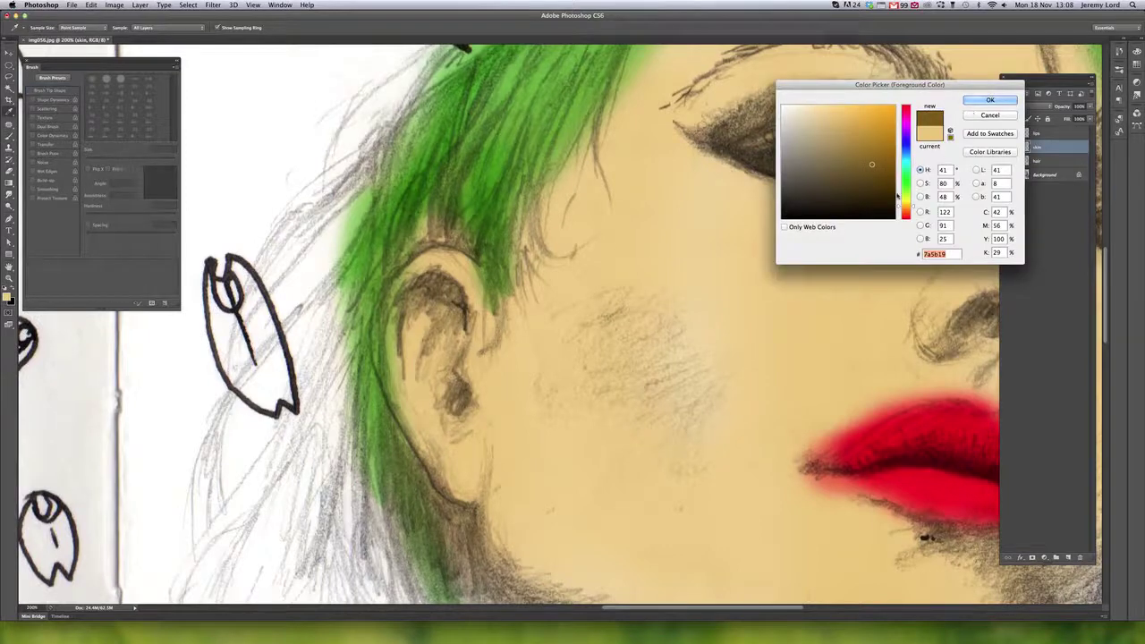
key(Return)
key(bracketleft)
key(bracketleft)
key(bracketleft)
key(bracketleft)
key(bracketleft)
key(bracketleft)
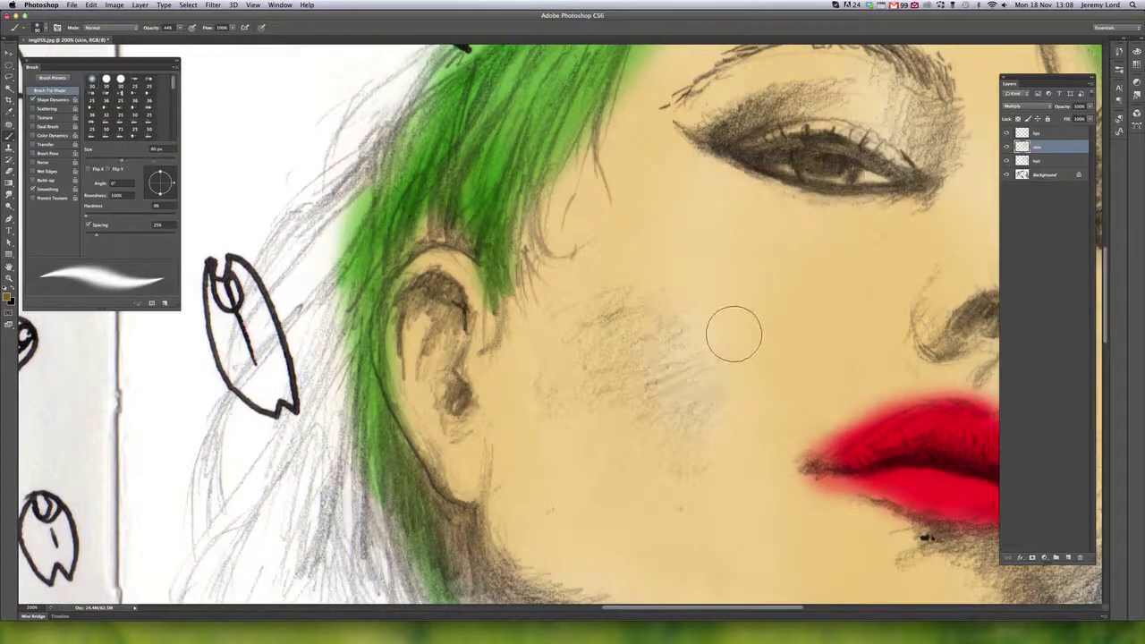
mouse_move(805, 419)
mouse_down()
mouse_move(495, 250)
mouse_move(494, 313)
mouse_move(522, 223)
mouse_move(521, 351)
mouse_move(550, 237)
mouse_move(513, 317)
mouse_move(533, 335)
mouse_move(593, 190)
mouse_move(585, 418)
mouse_move(617, 201)
mouse_up()
scroll(511, 259, right, 4)
scroll(512, 260, down, 3)
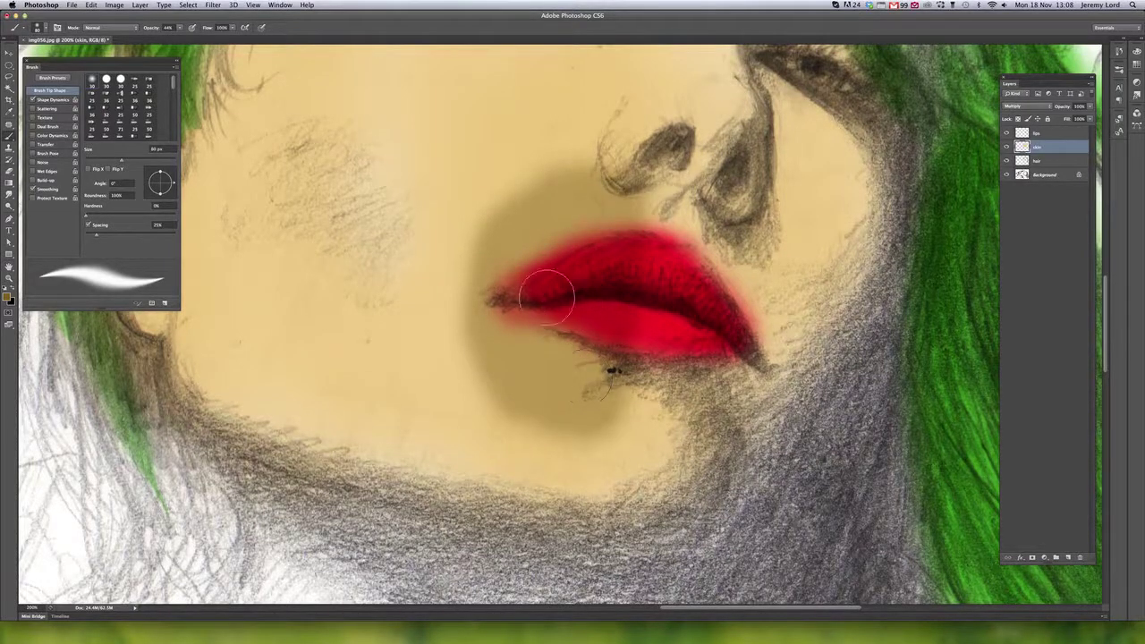
Choose a hard 30 px brush with 100% hardness and paint brown skin shading above and below the lips
click(108, 80)
mouse_move(633, 220)
mouse_down()
mouse_move(618, 399)
mouse_move(639, 199)
mouse_up()
mouse_move(621, 420)
mouse_down()
mouse_move(632, 280)
mouse_move(598, 208)
mouse_move(560, 223)
mouse_move(519, 373)
mouse_move(489, 293)
mouse_up()
Move the hair layer above the skin layer
key(super+minus)
key(super+minus)
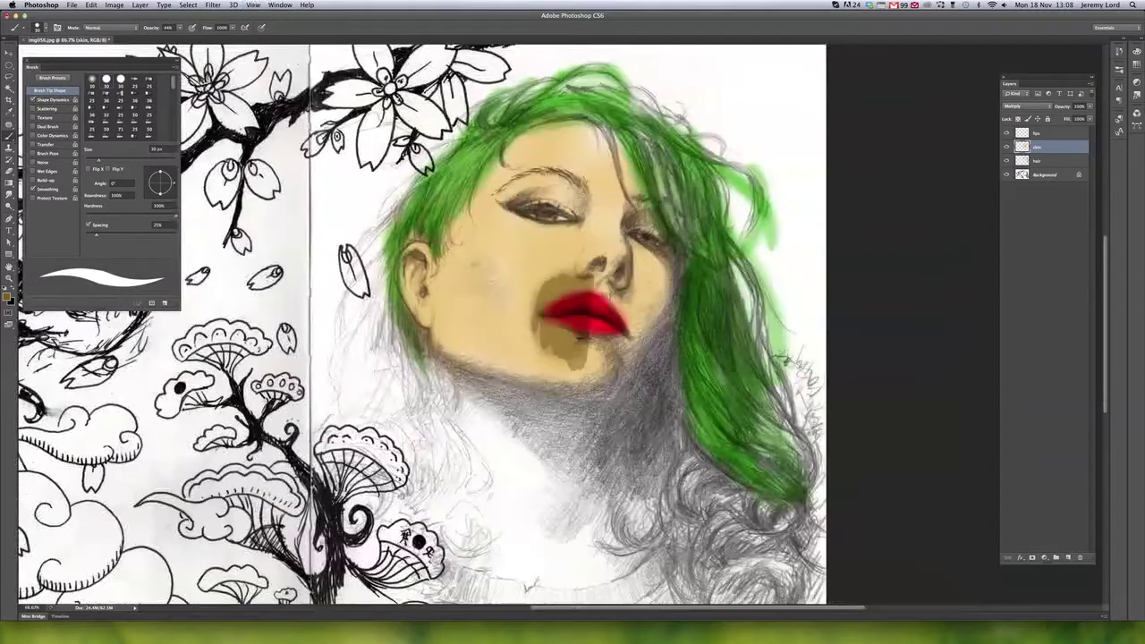
scroll(579, 336, down, 2)
drag(1051, 158, 1045, 139)
Delete the lips, hair and skin layers together, keeping only the Background
click(1045, 133)
shift+click(1044, 159)
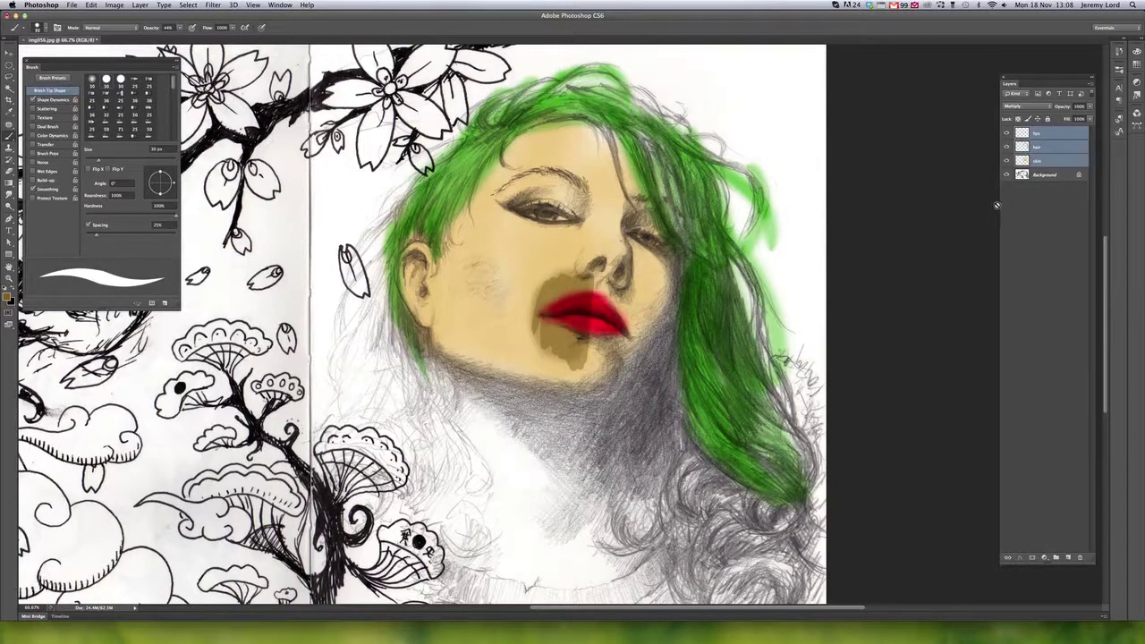
key(Delete)
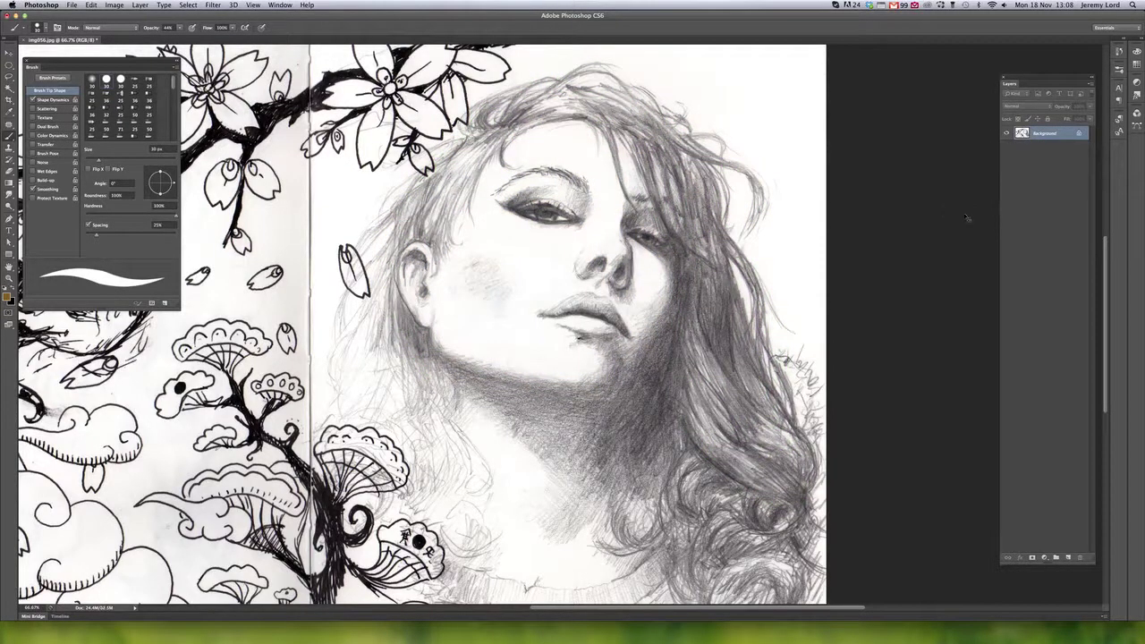
Duplicate the Background layer, merge the copy back down and duplicate the Background again
key(super+minus)
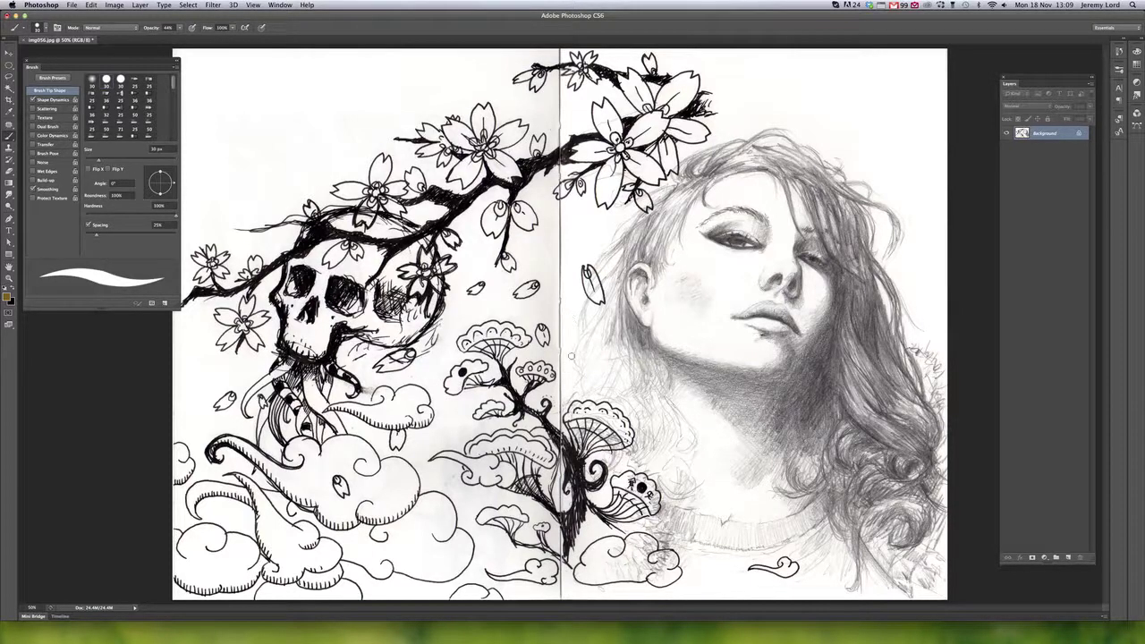
key(super+j)
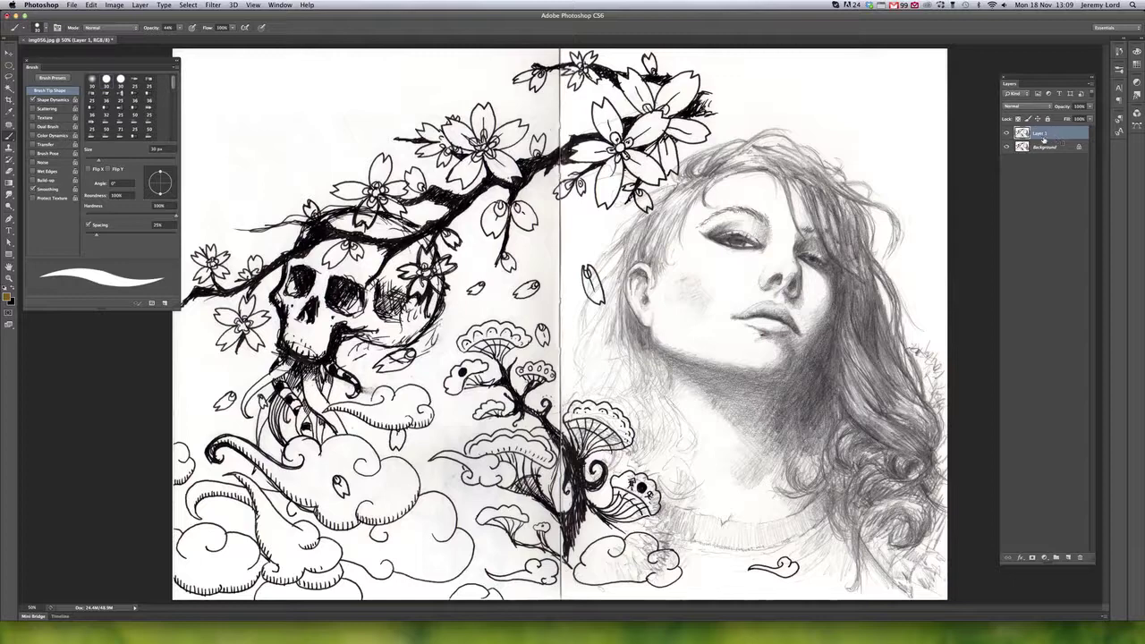
key(super+e)
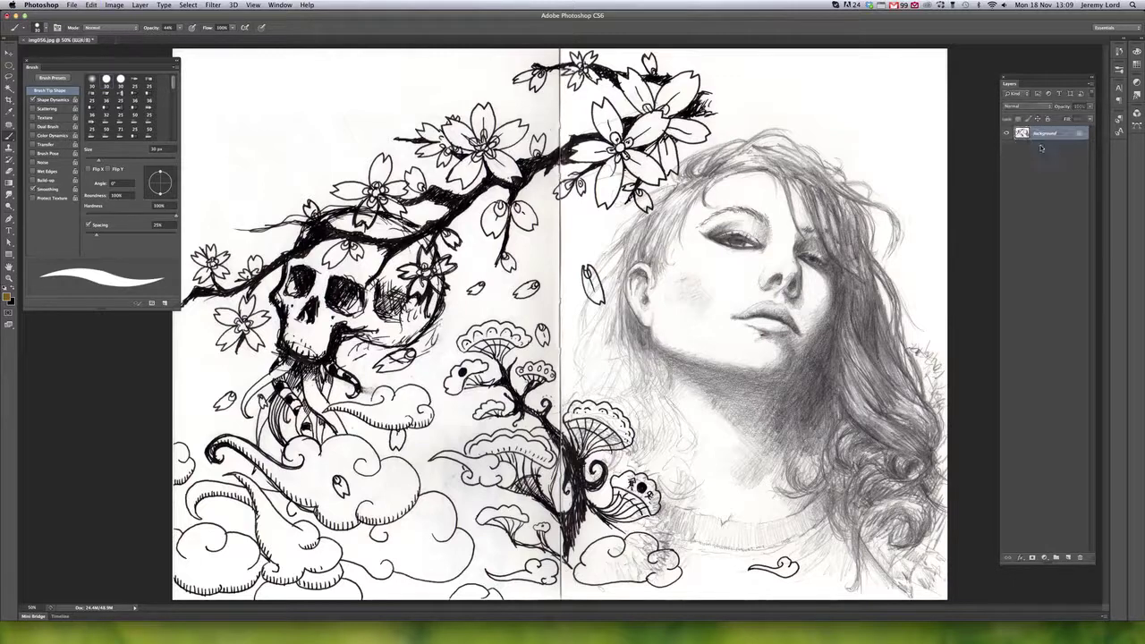
key(super+j)
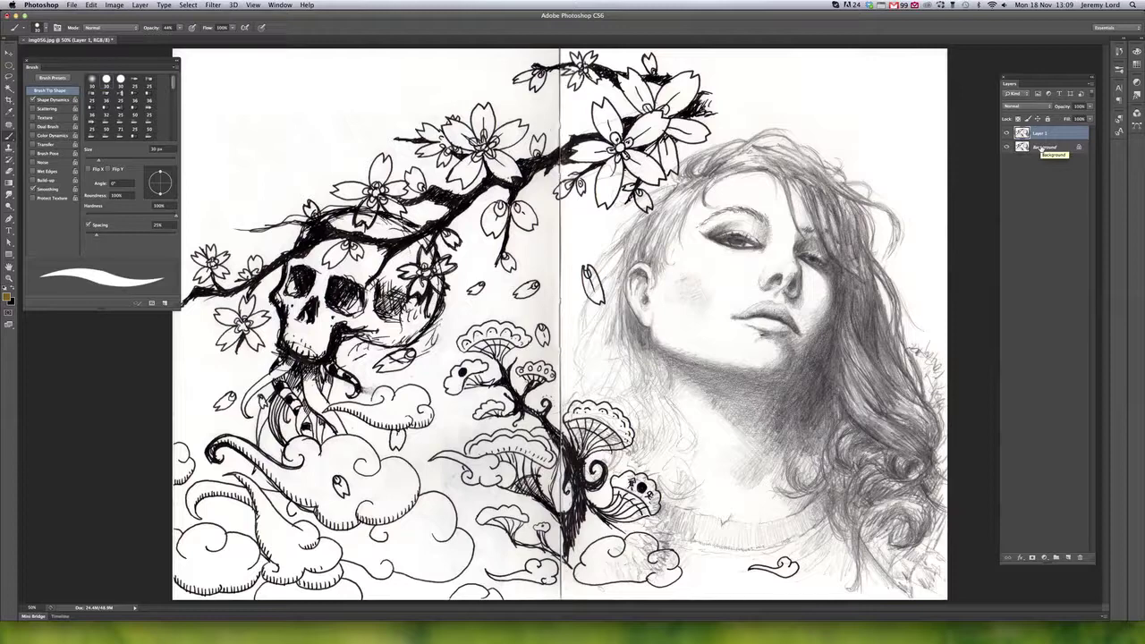
Make four more copies of Layer 1, then delete those extra copies
key(super+j)
key(super+j)
key(super+j)
key(super+j)
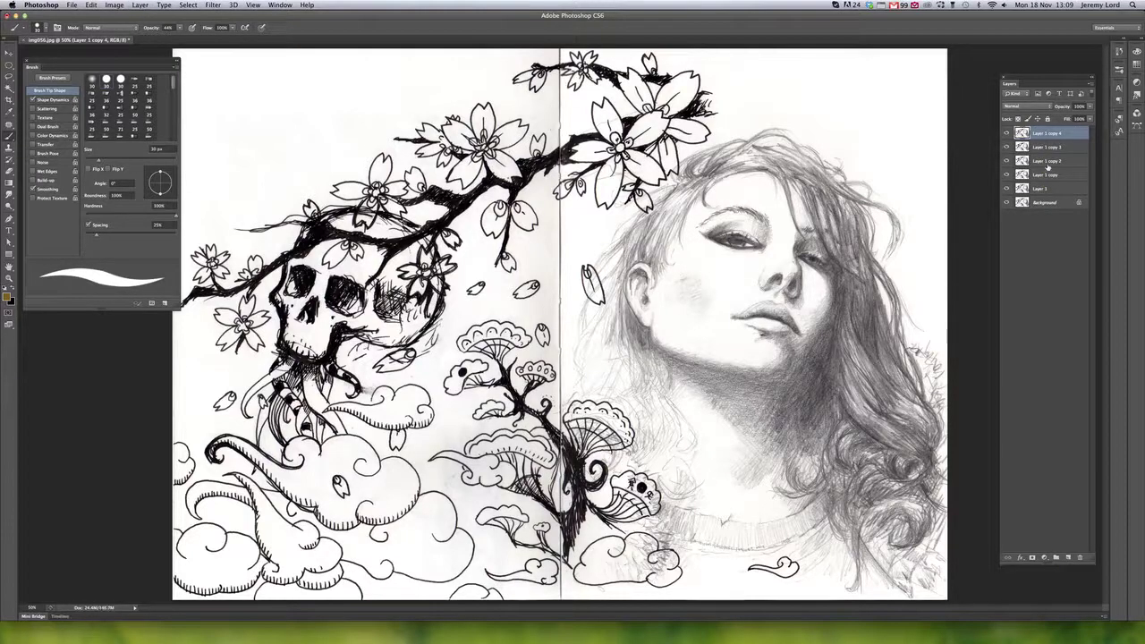
shift+click(1049, 177)
key(Delete)
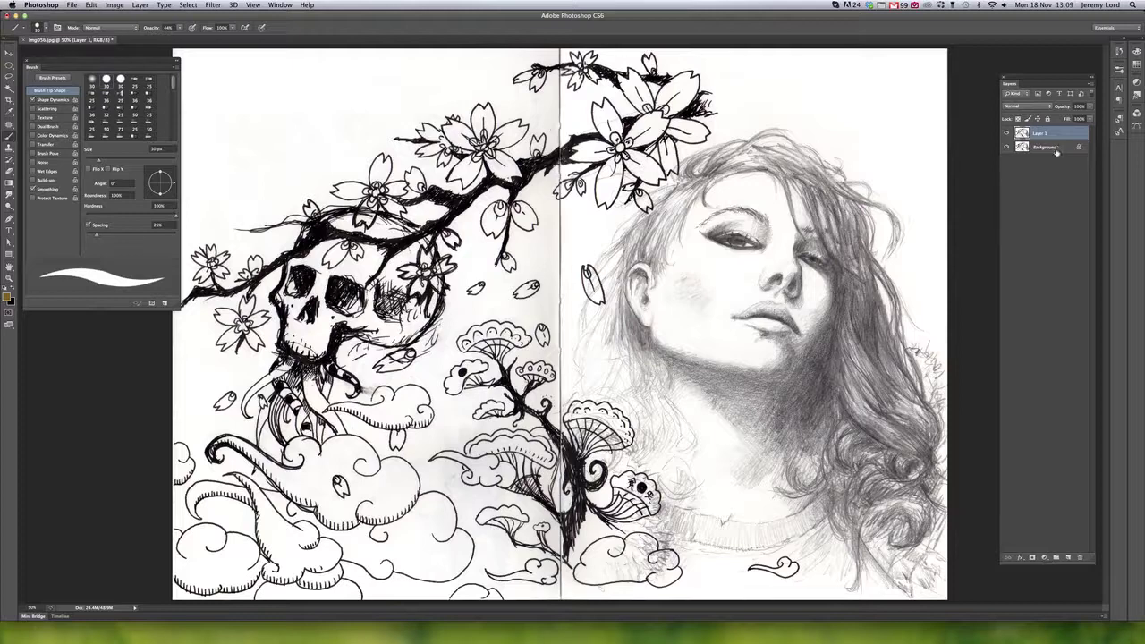
Reset the colours to black and white and fill the entire Background layer with black
click(1054, 149)
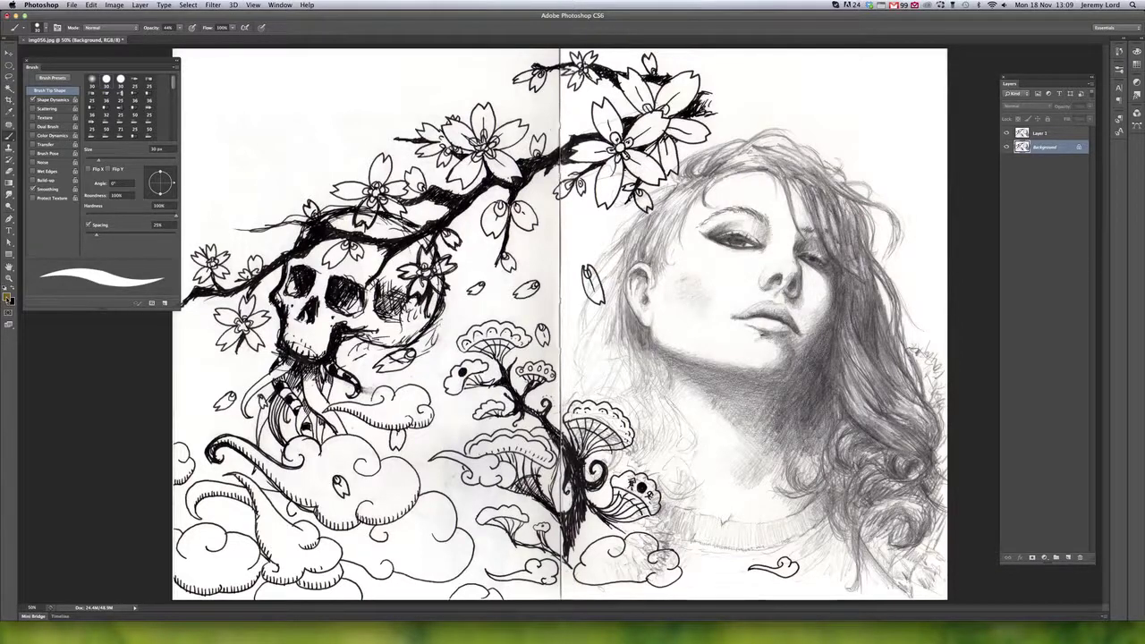
click(7, 296)
key(super+a)
key(super+BackSpace)
key(super+z)
key(alt+BackSpace)
key(ctrl+BackSpace)
key(alt+BackSpace)
key(ctrl+BackSpace)
Set Layer 1's blending mode to Multiply
click(1045, 133)
click(1019, 106)
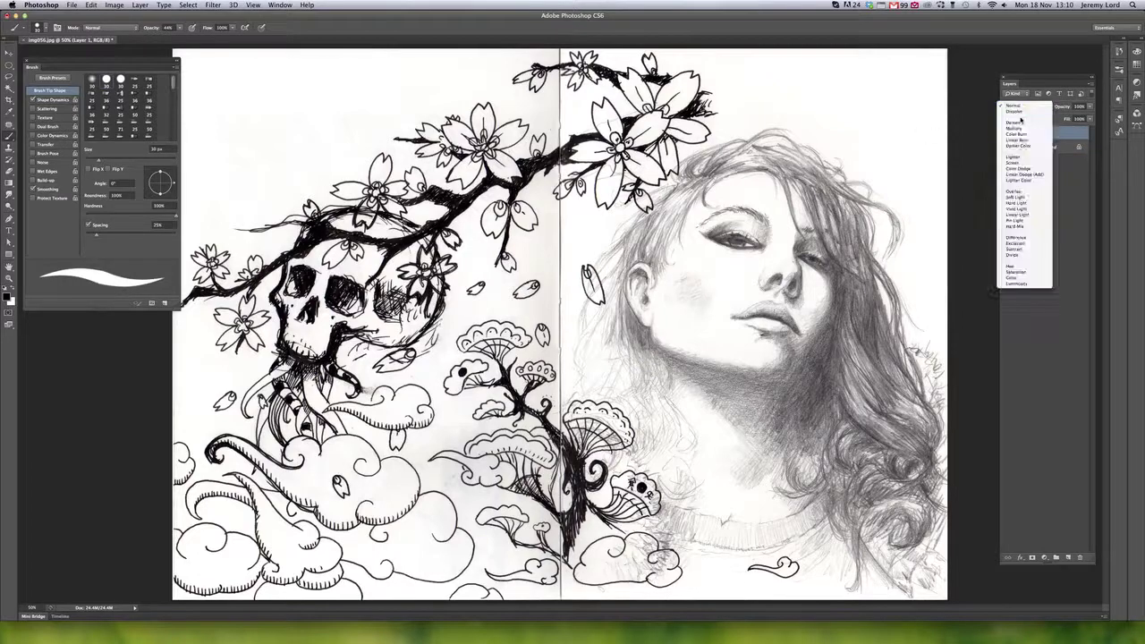
click(1015, 128)
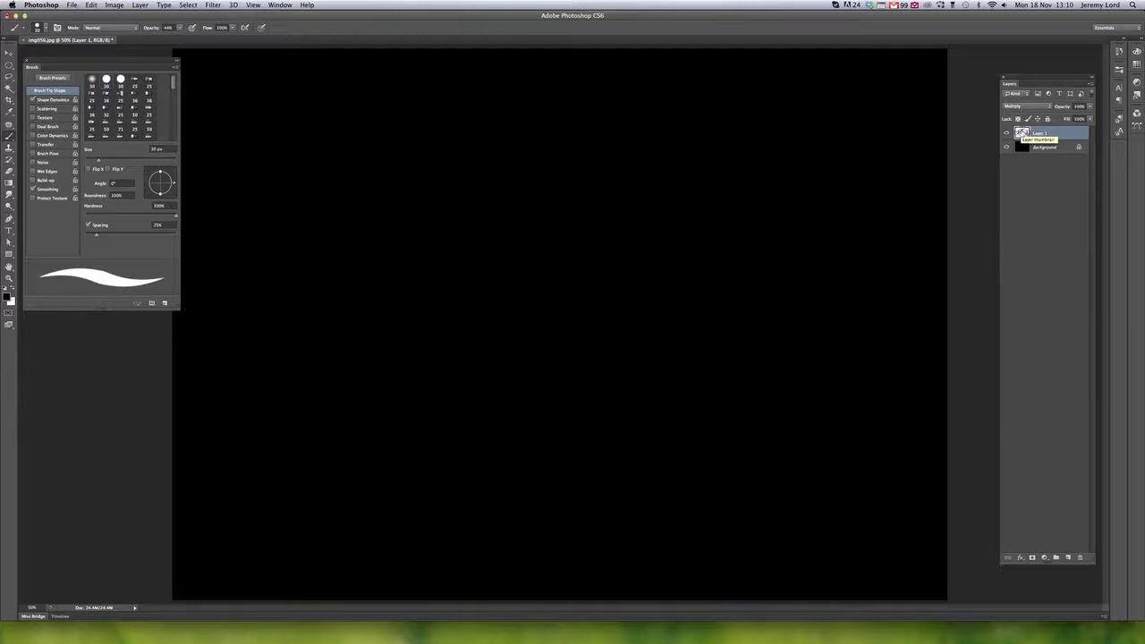
double_click(1037, 133)
Try colorizing the Background layer with Hue/Saturation at hue 178, saturation 75 and lightness +28
click(1055, 150)
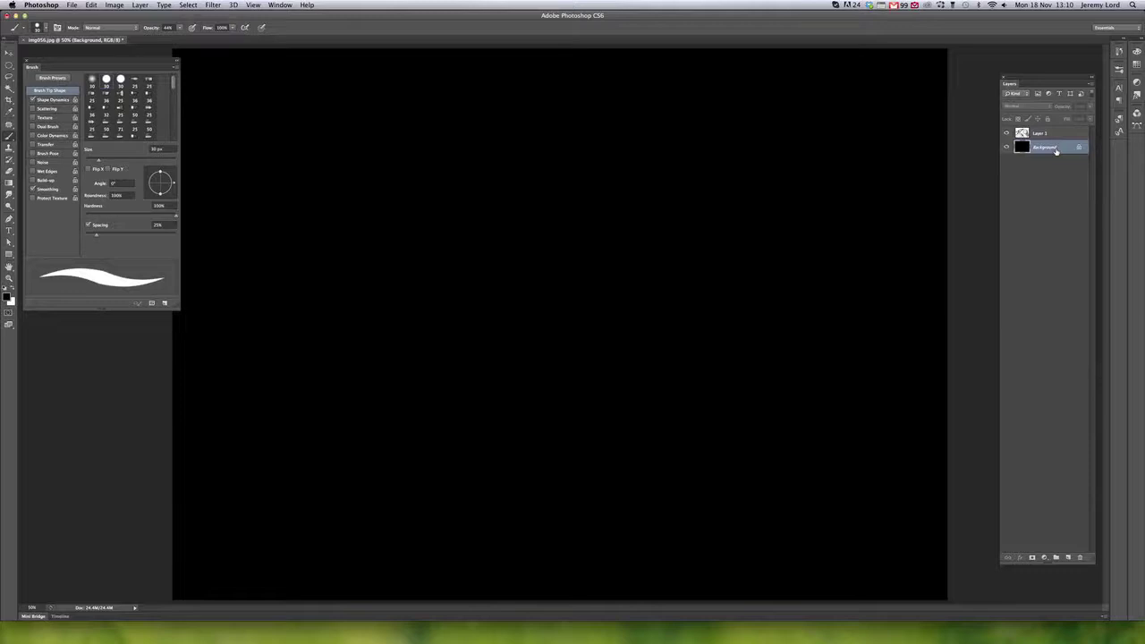
key(super+u)
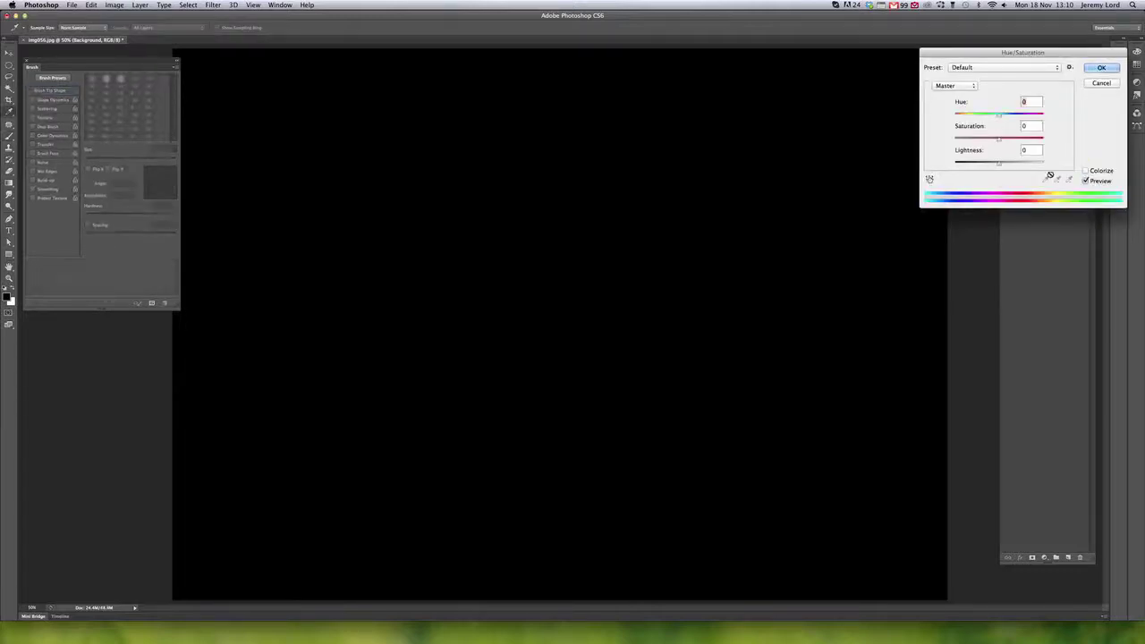
click(1085, 169)
drag(998, 161, 1022, 139)
drag(954, 117, 965, 119)
mouse_move(979, 116)
mouse_down()
mouse_move(1020, 116)
mouse_move(999, 122)
mouse_up()
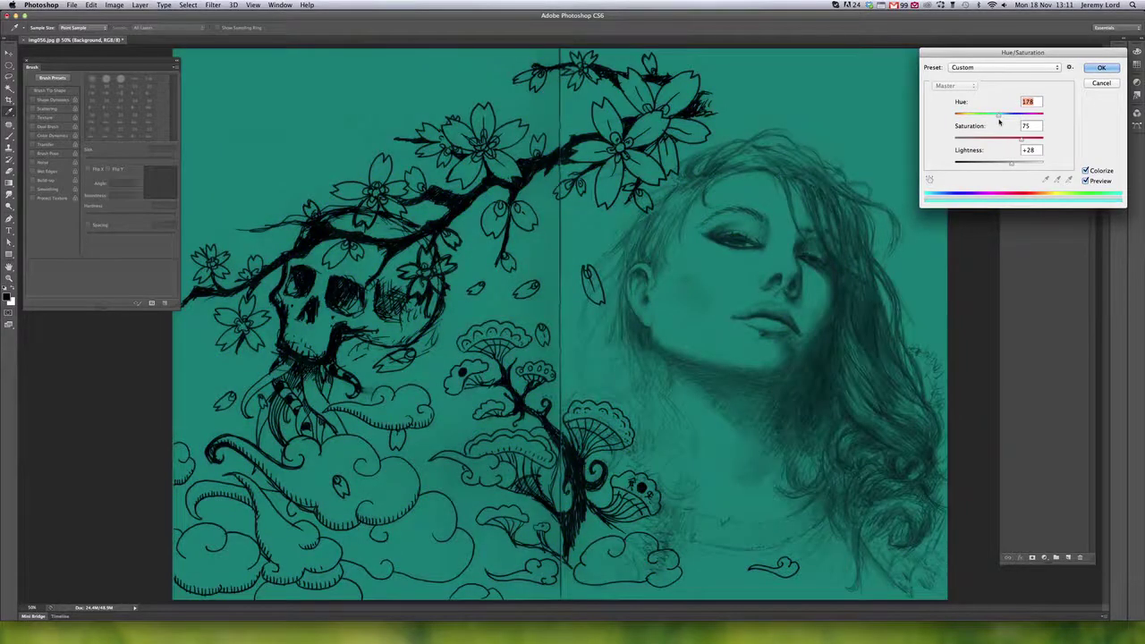
key(Return)
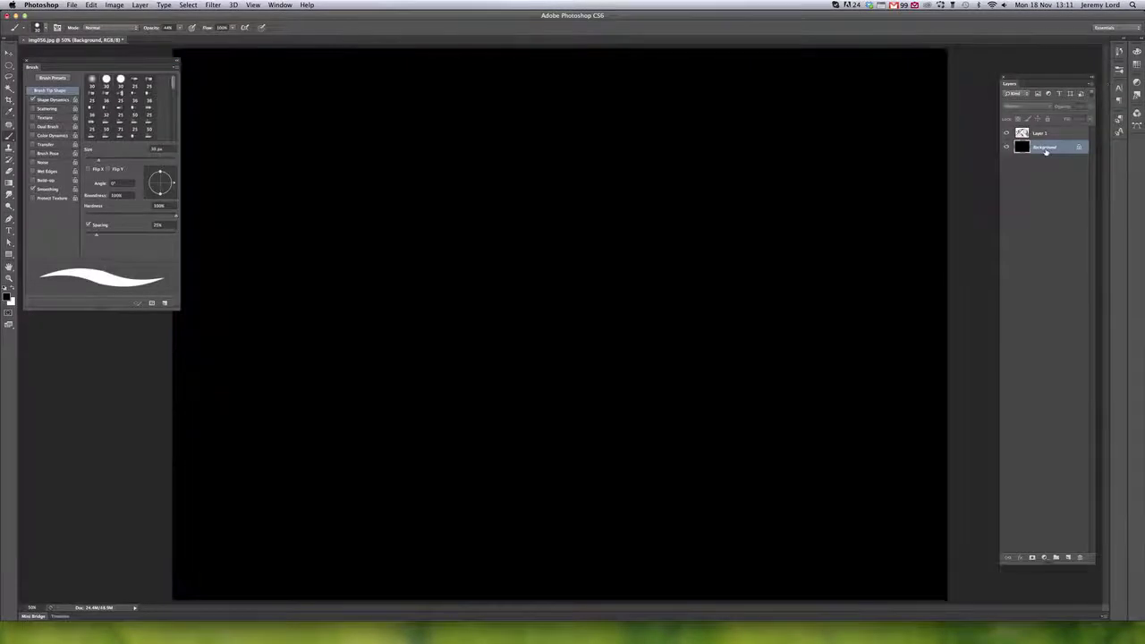
Fill the Background layer with white and select Layer 1
key(super+BackSpace)
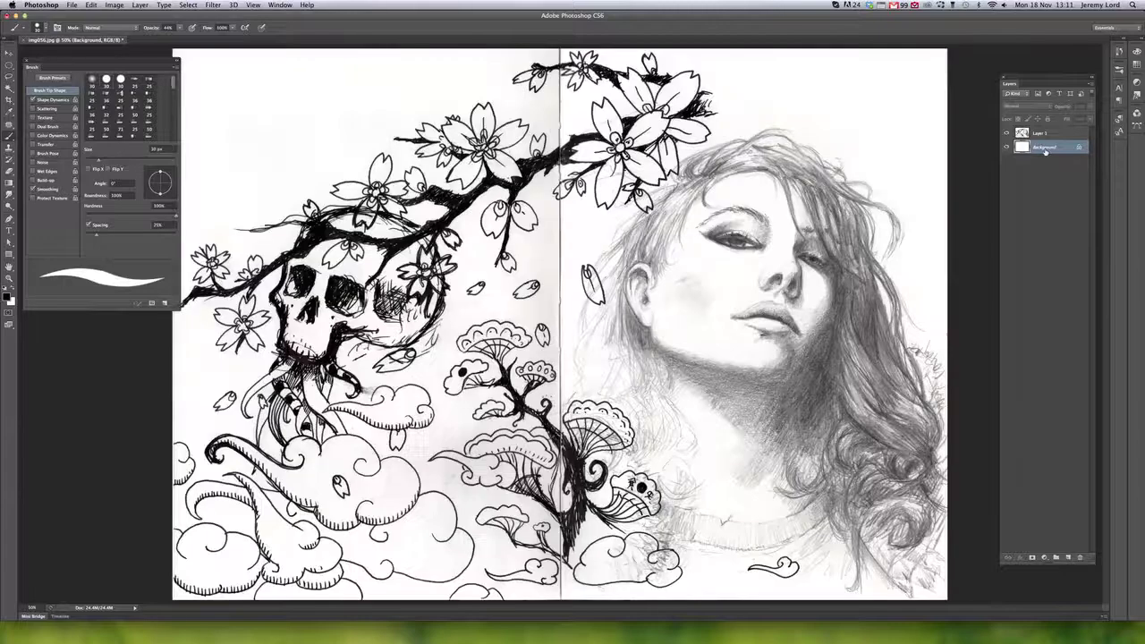
click(1051, 134)
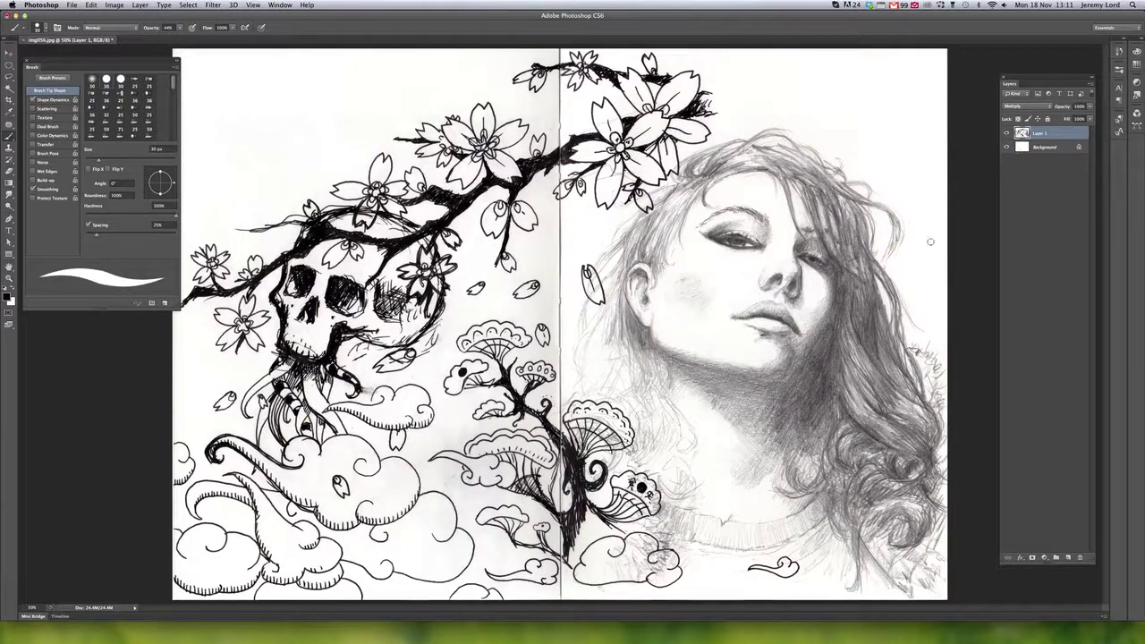
Add a new empty layer directly above the Background layer, beneath Layer 1, and keep it selected
click(1050, 146)
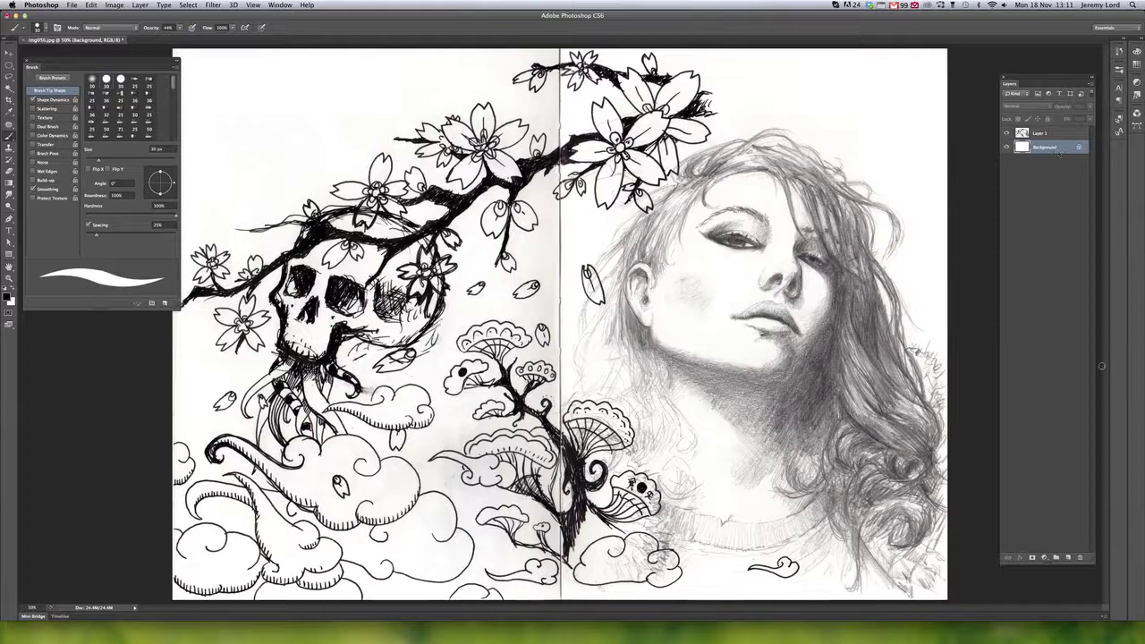
click(1068, 557)
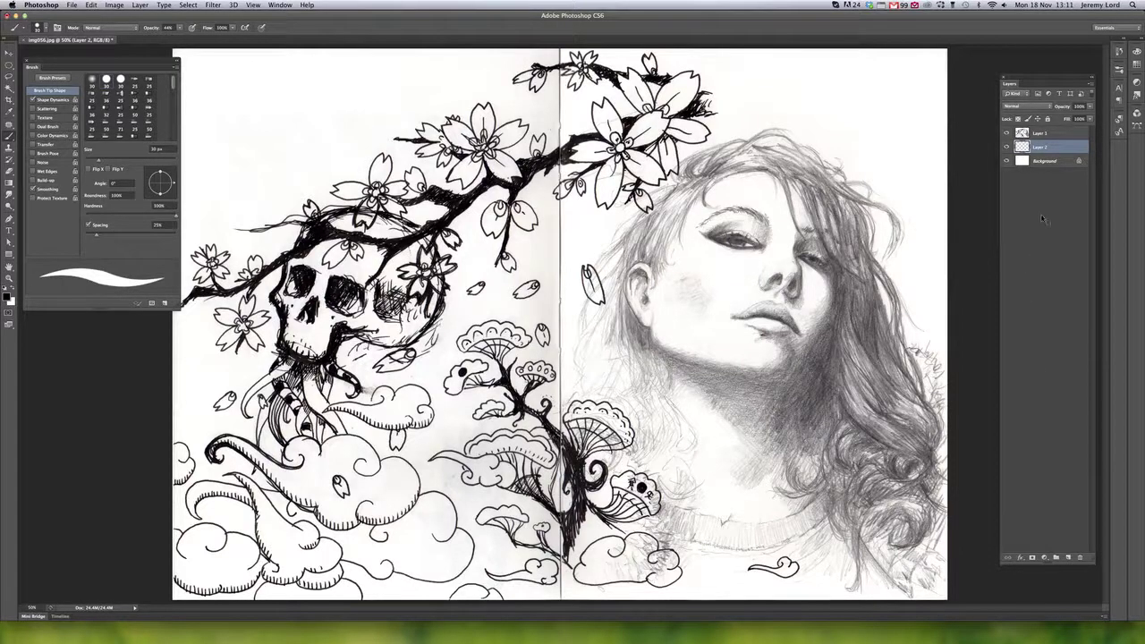
click(1035, 133)
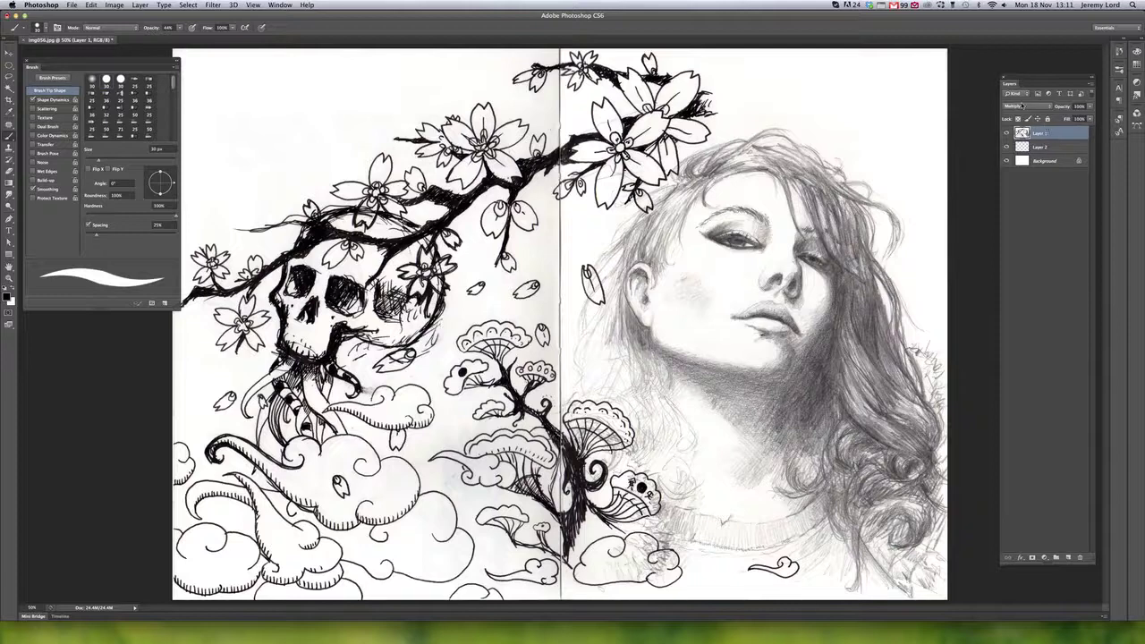
click(1048, 147)
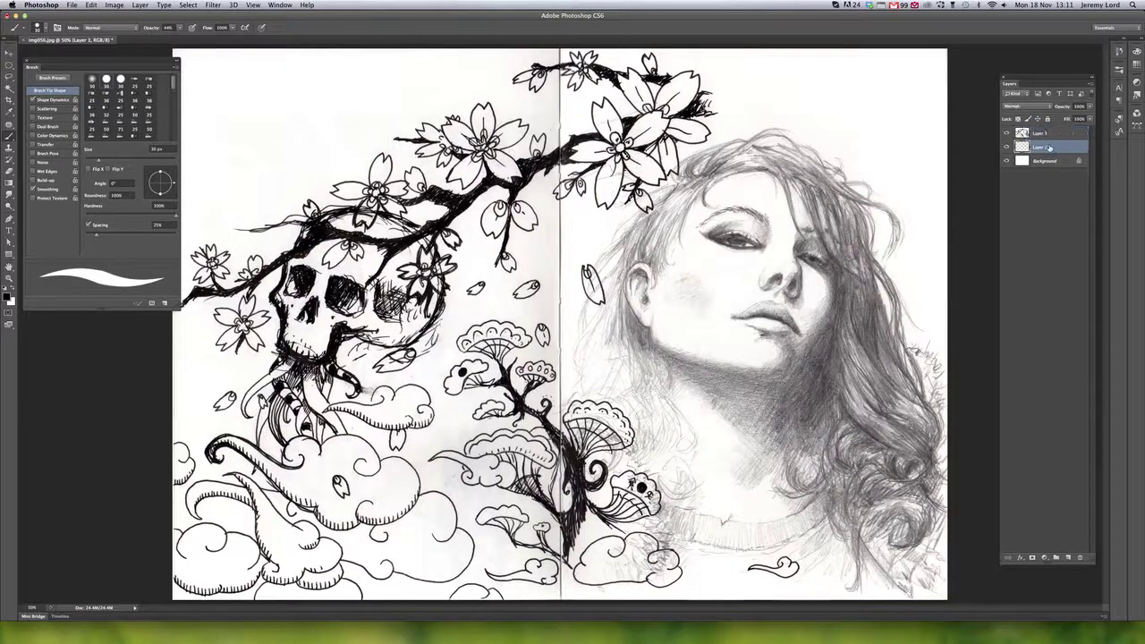
click(1048, 159)
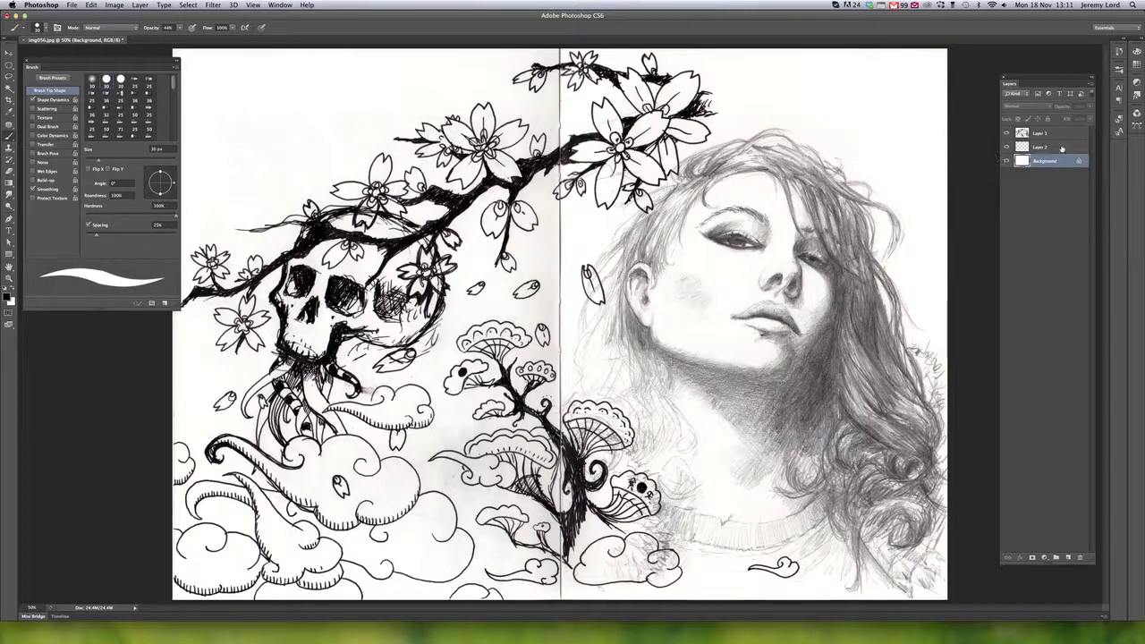
click(1060, 148)
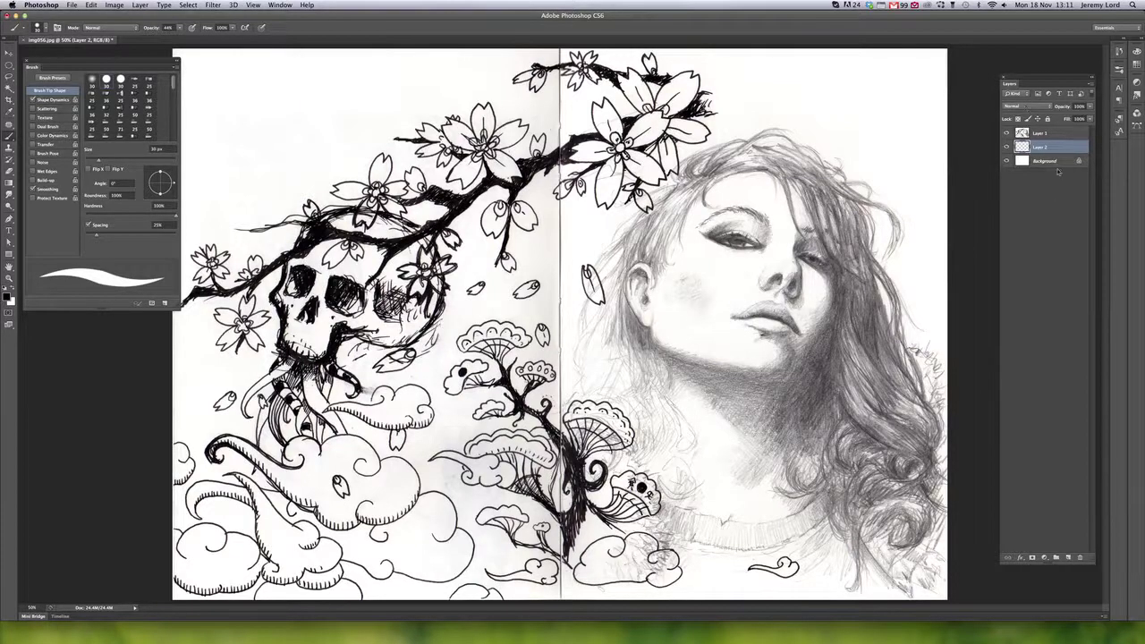
Hide and reshow Layer 1 to compare the canvas with and without the line art
click(1007, 133)
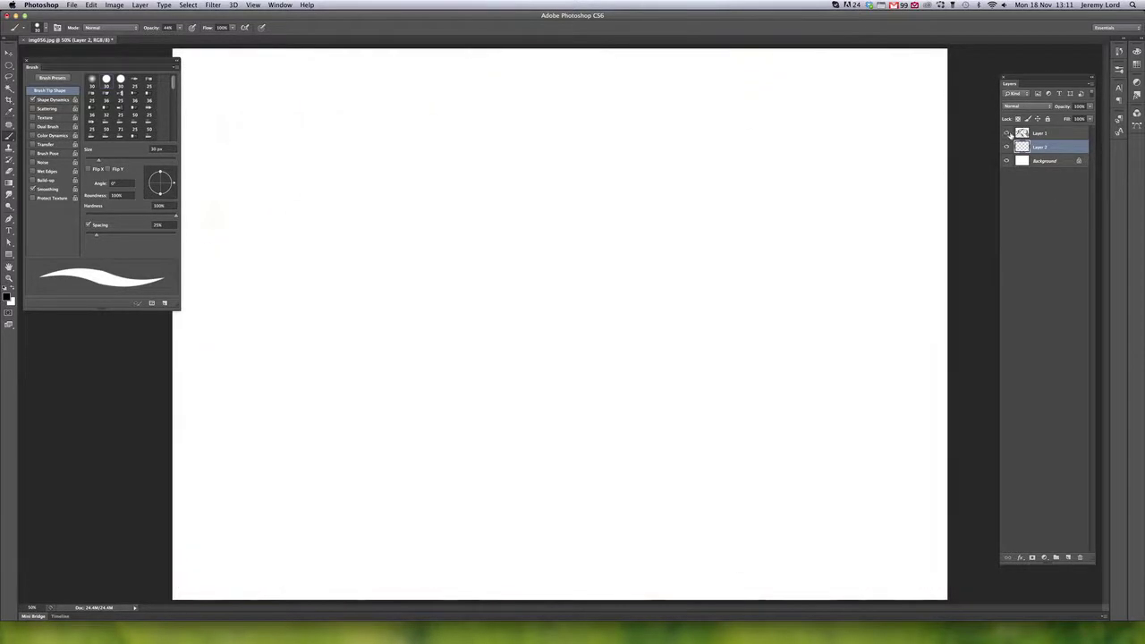
click(1007, 134)
click(1007, 133)
click(1007, 133)
click(1043, 134)
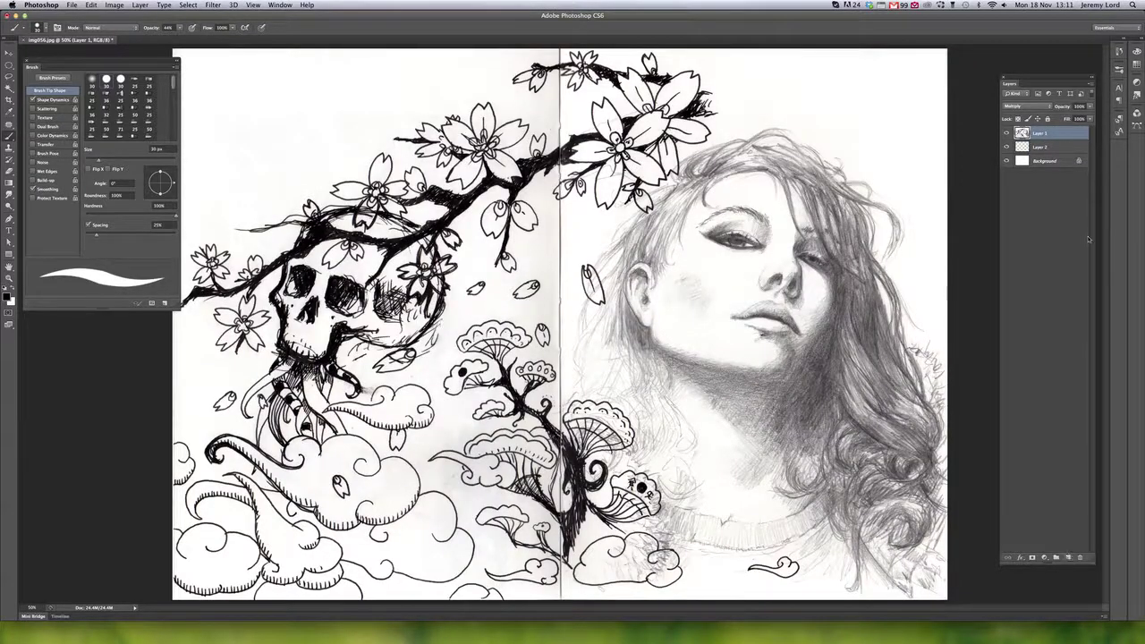
Select Layer 2 and set the foreground colour to bright red, ea0000
click(1051, 153)
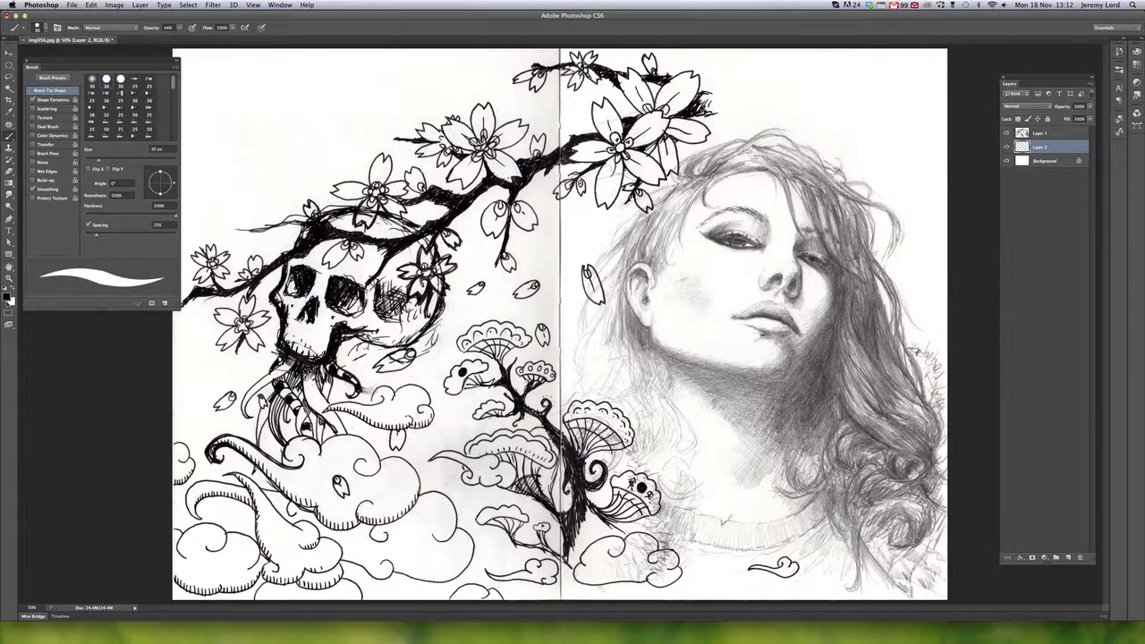
click(8, 297)
click(874, 148)
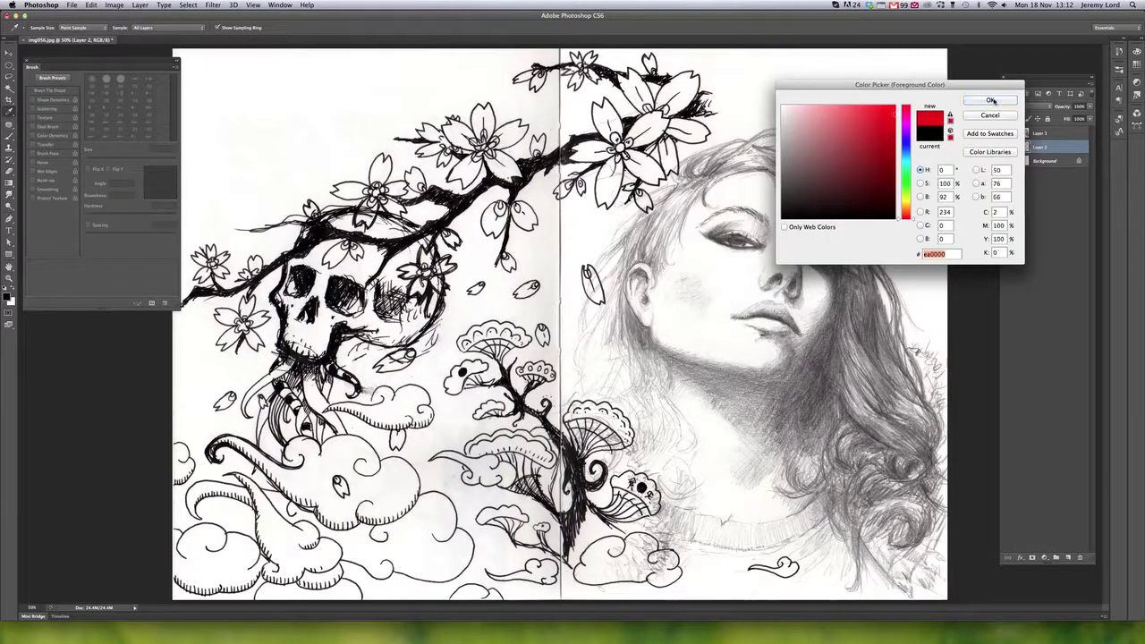
key(Return)
Paint the woman's lips red on Layer 2, following the pencil outline of the mouth
key(super+plus)
key(super+plus)
key(super+plus)
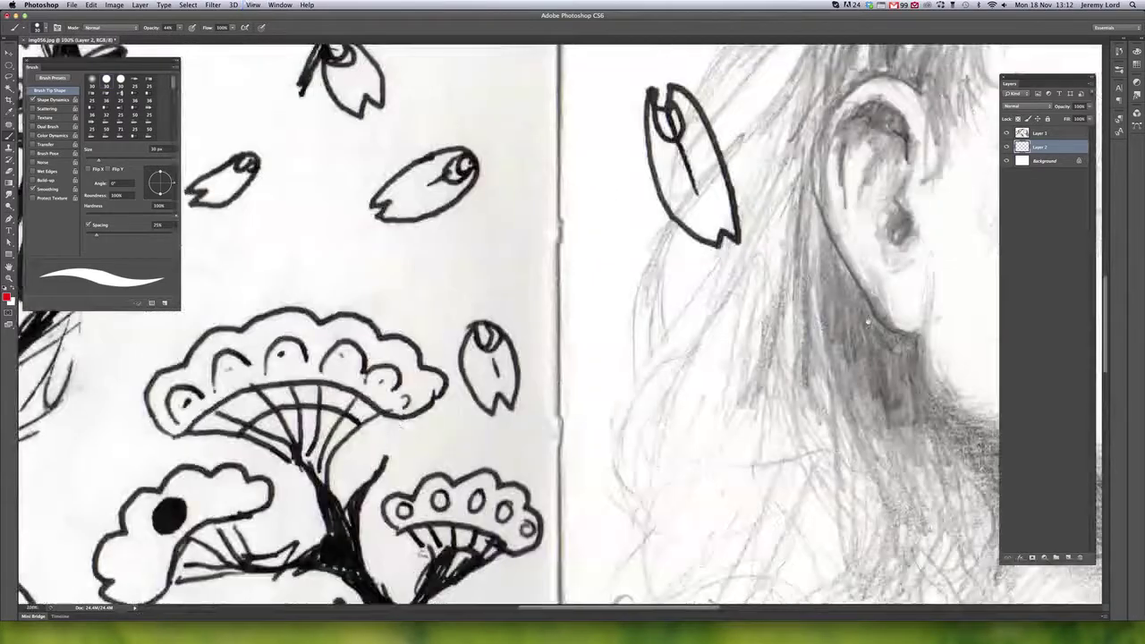
drag(863, 329, 335, 305)
mouse_move(794, 260)
mouse_down()
mouse_move(681, 270)
mouse_move(430, 354)
mouse_move(487, 324)
mouse_move(523, 326)
mouse_move(507, 320)
mouse_move(610, 369)
mouse_move(625, 405)
mouse_move(475, 354)
mouse_move(410, 364)
mouse_move(529, 405)
mouse_move(515, 405)
mouse_up()
mouse_move(411, 384)
mouse_down()
mouse_move(573, 412)
mouse_move(465, 375)
mouse_move(590, 385)
mouse_move(411, 383)
mouse_move(572, 407)
mouse_move(599, 398)
mouse_move(642, 433)
mouse_up()
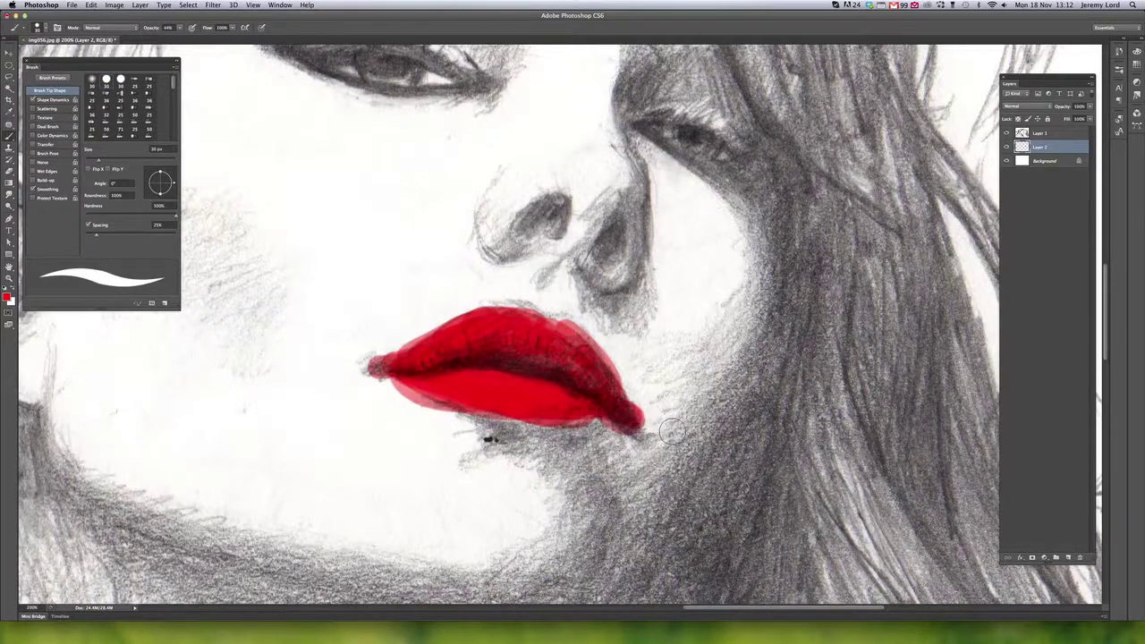
Rename Layer 2 as lips and add a new layer named skin directly above it
click(1037, 163)
click(1067, 558)
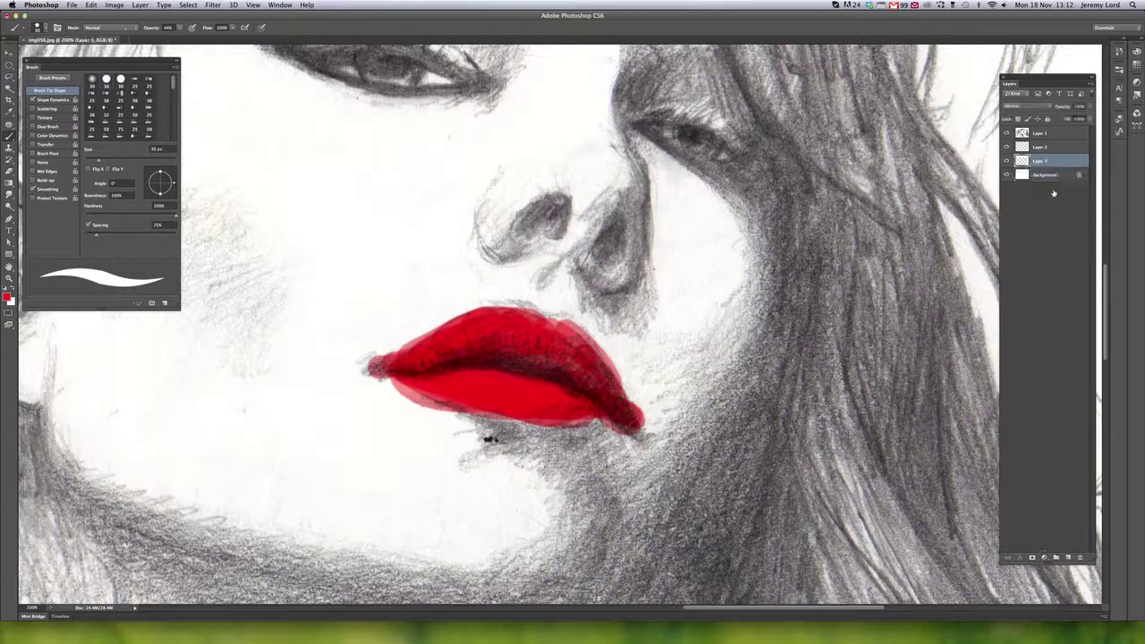
double_click(1037, 147)
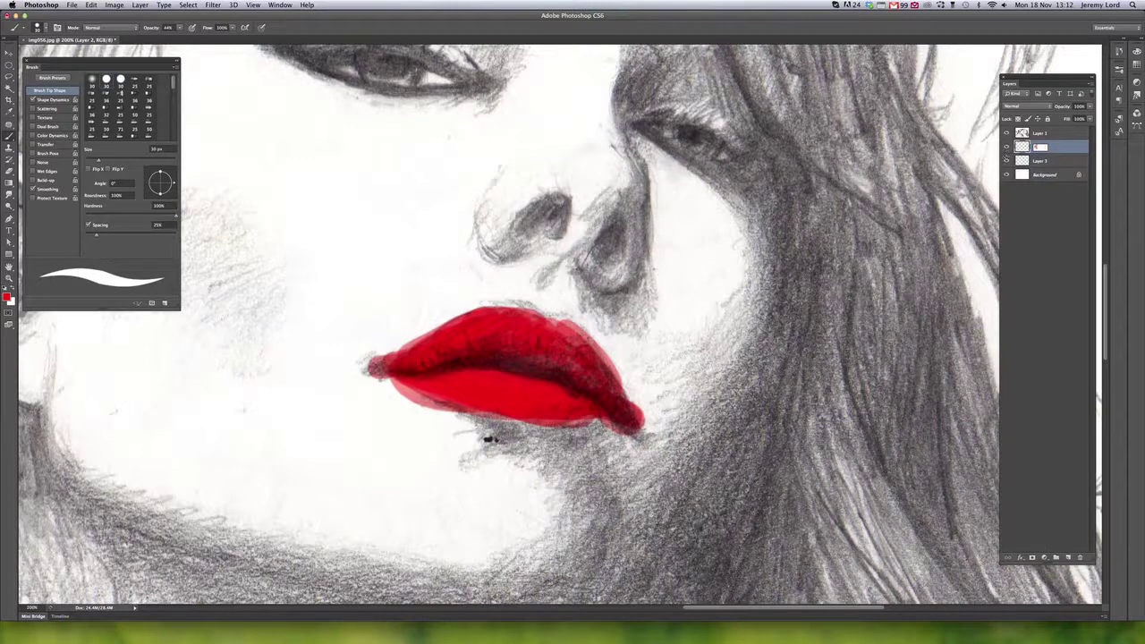
text(lips)
key(Tab)
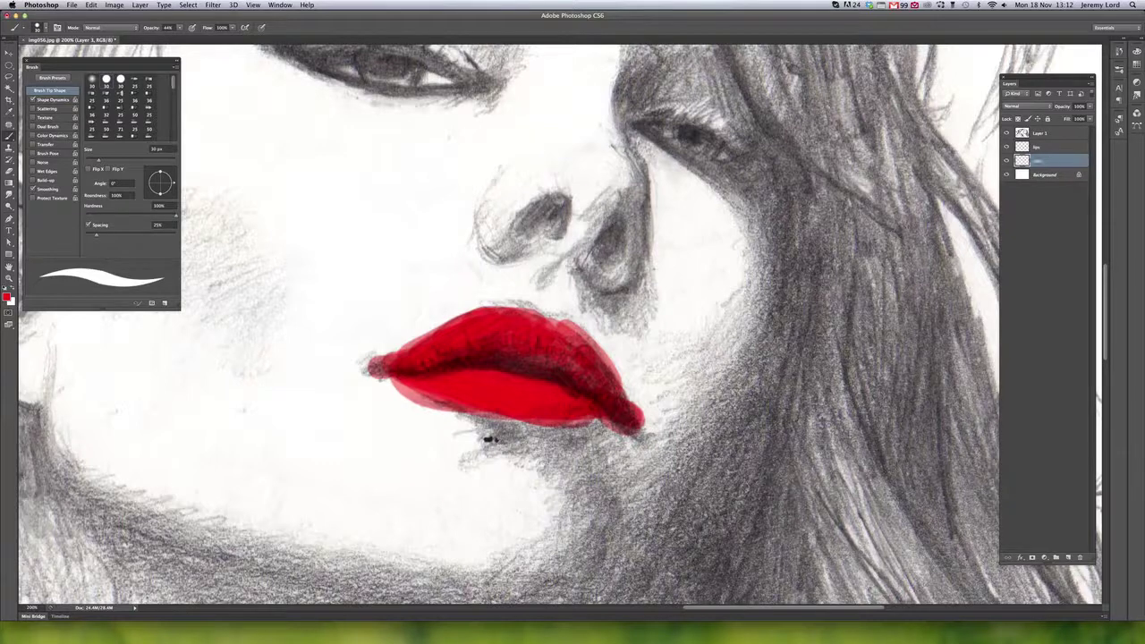
text(skin)
key(Return)
drag(1050, 160, 1048, 144)
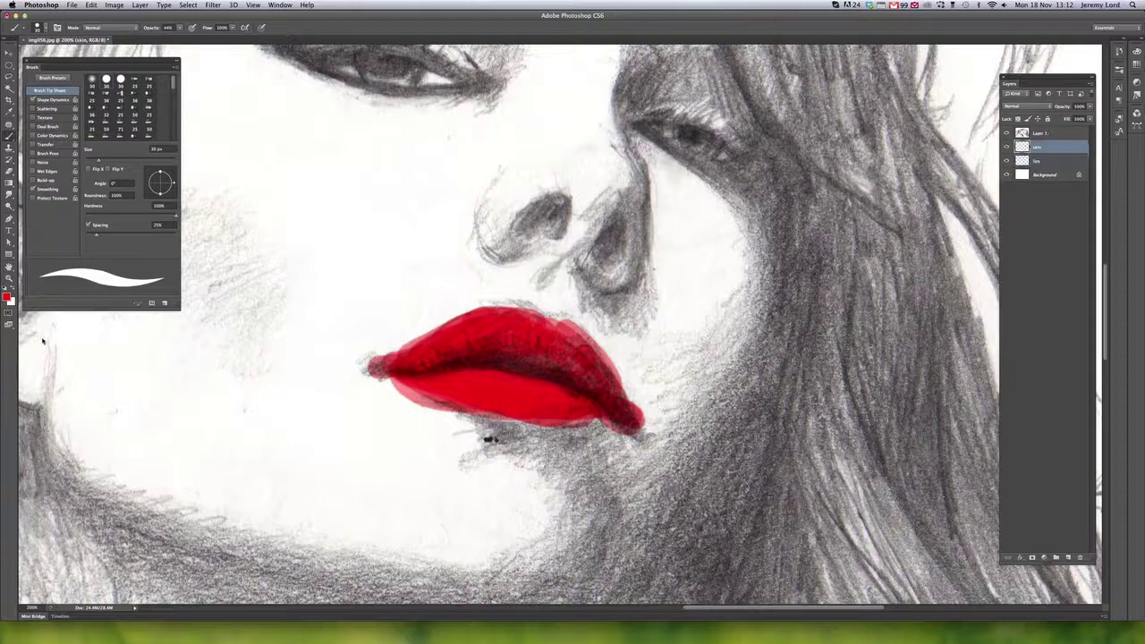
Set the foreground colour to an orange-brown skin tone and activate the Brush tool
click(6, 298)
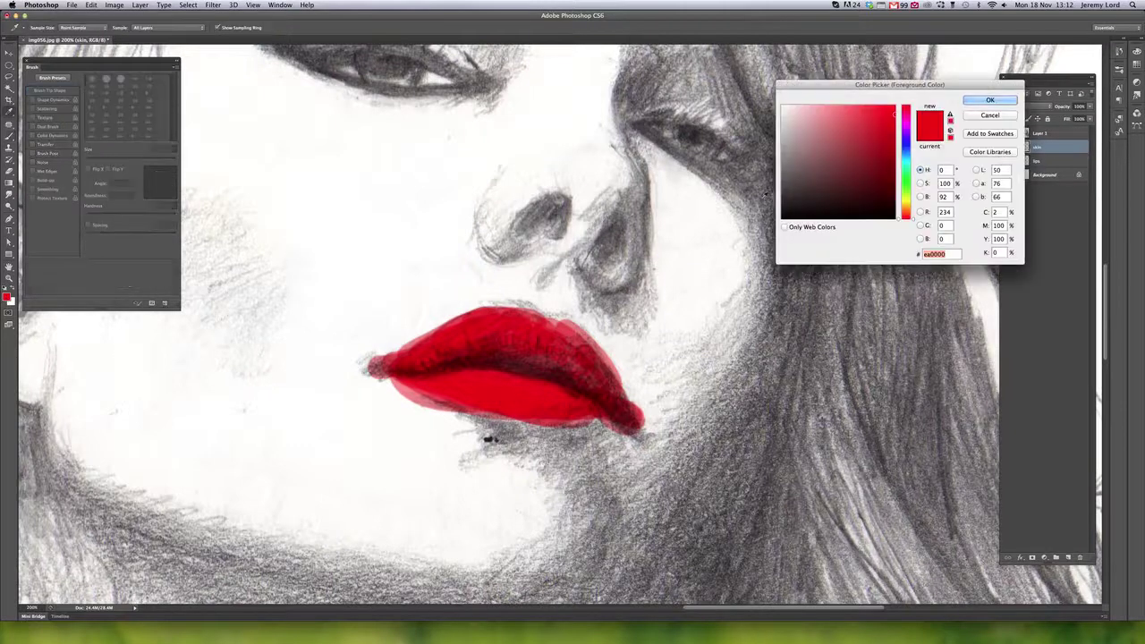
click(906, 210)
click(838, 117)
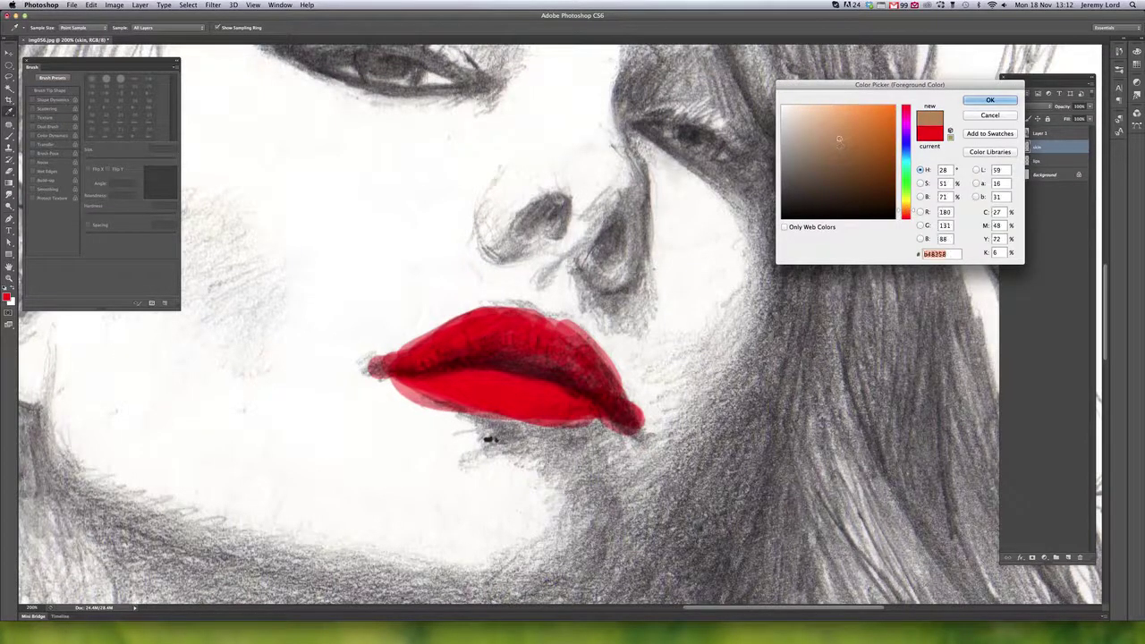
click(975, 100)
key(b)
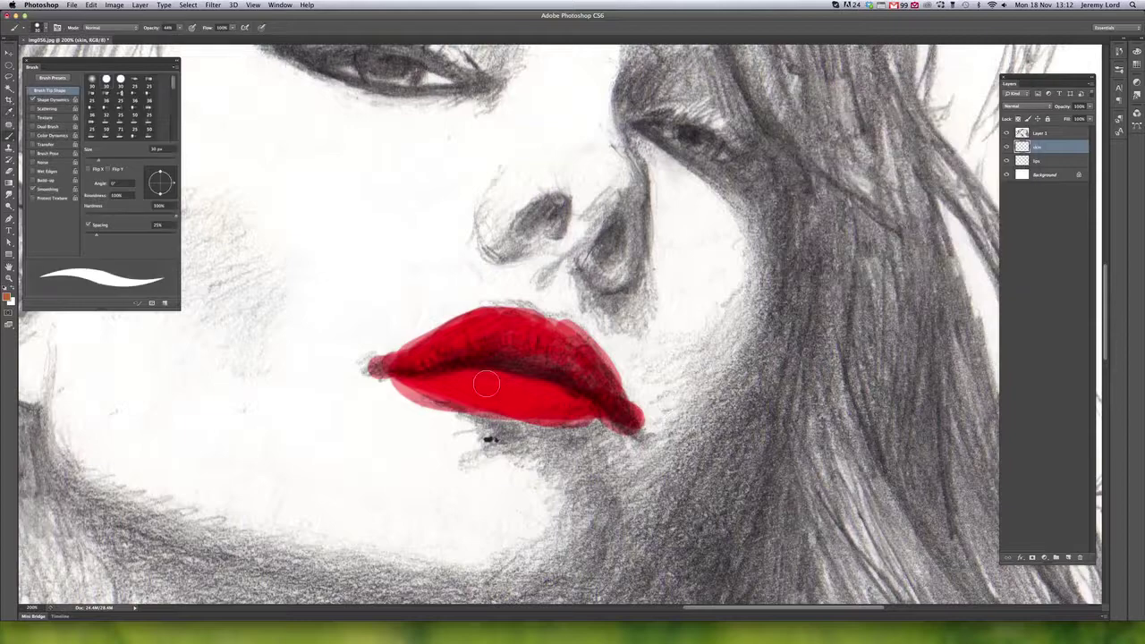
Paint the woman's cheek, near eye and part of the mouth on the skin layer with a 70 px brush at 100% opacity
key(super+plus)
key(super+minus)
key(super+minus)
key(super+minus)
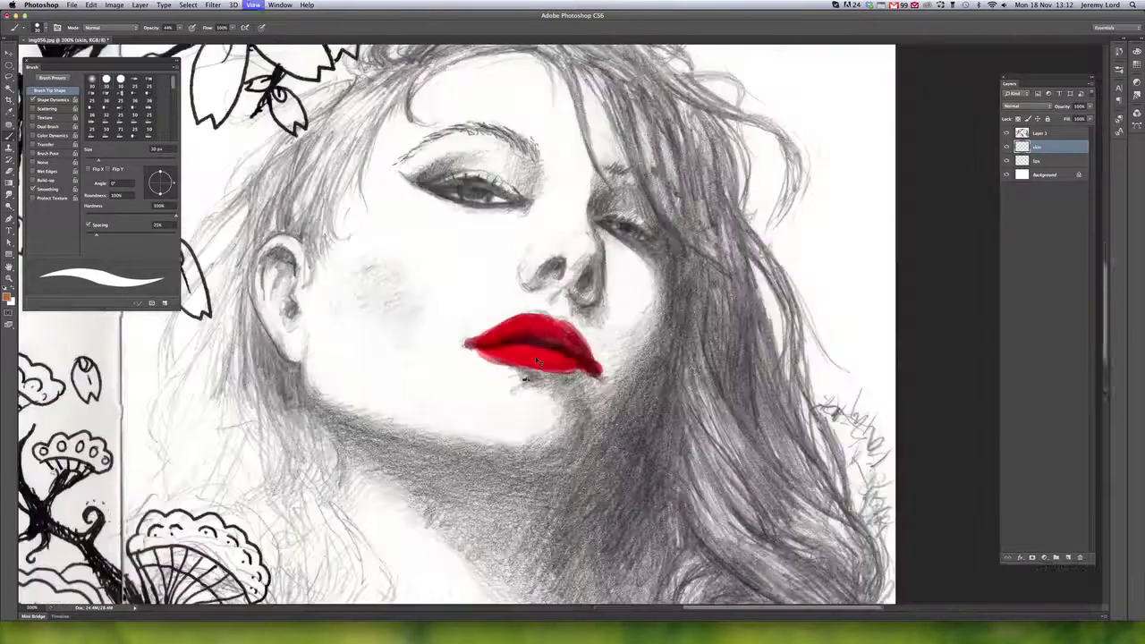
key(bracketright)
key(bracketright)
key(bracketright)
key(bracketright)
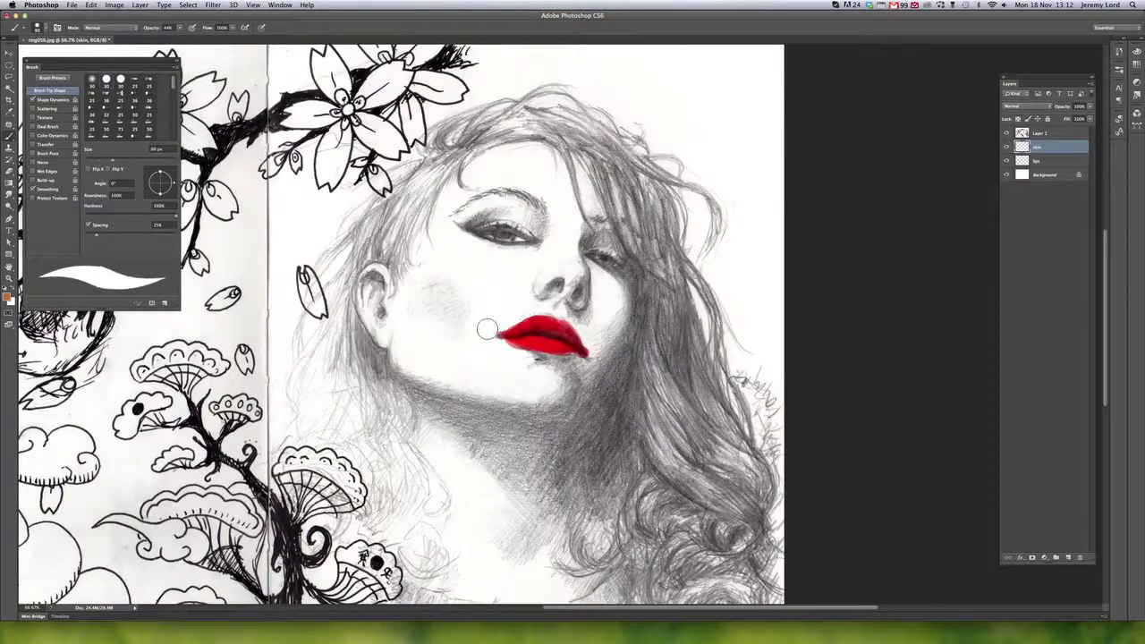
mouse_move(489, 329)
mouse_down()
mouse_move(514, 295)
mouse_move(505, 358)
mouse_move(525, 277)
mouse_move(541, 268)
mouse_move(533, 260)
mouse_move(496, 376)
mouse_move(472, 295)
mouse_move(521, 296)
mouse_move(554, 268)
mouse_move(496, 219)
mouse_move(507, 271)
mouse_move(438, 269)
mouse_move(411, 348)
mouse_up()
click(180, 29)
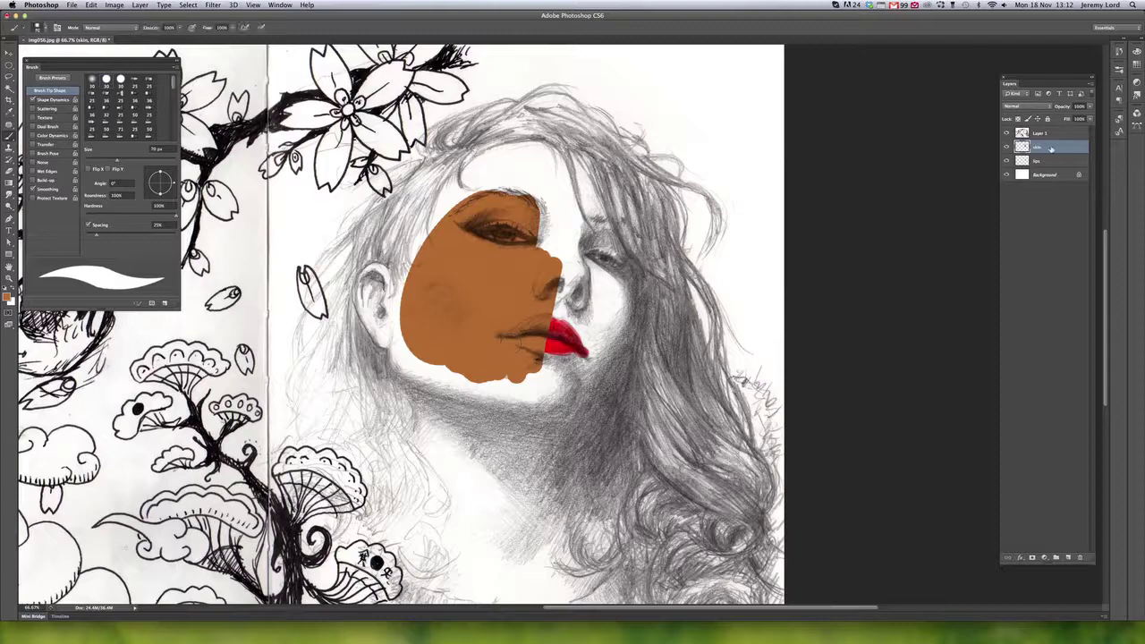
Move the skin layer beneath the lips layer and extend the skin tone behind and around the mouth
drag(1050, 149, 1048, 167)
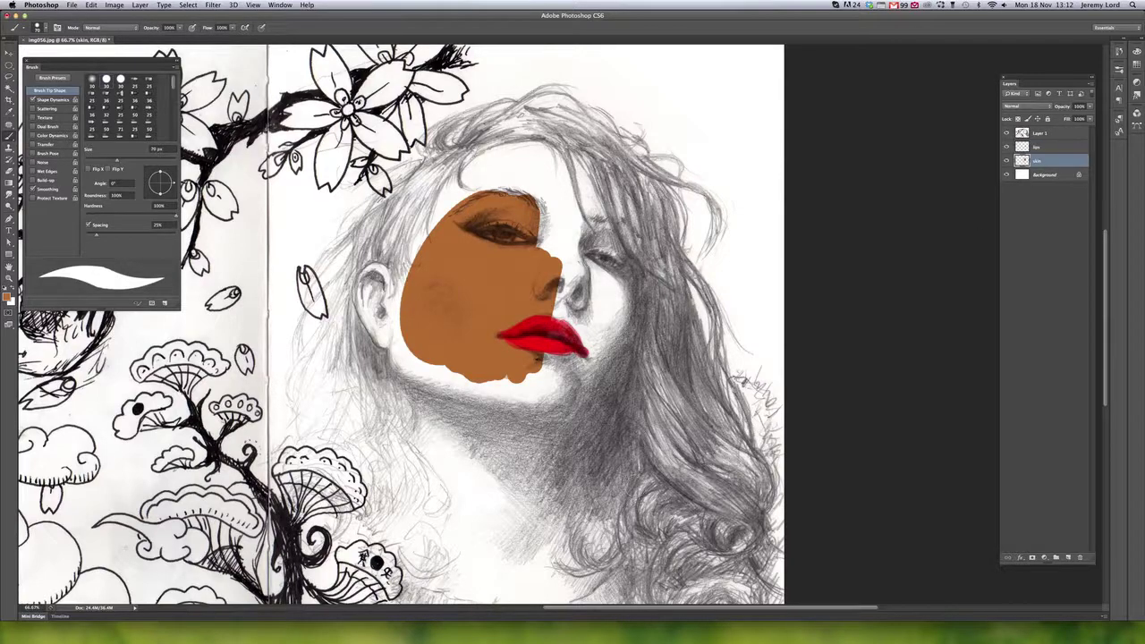
key(super+plus)
key(super+plus)
key(super+plus)
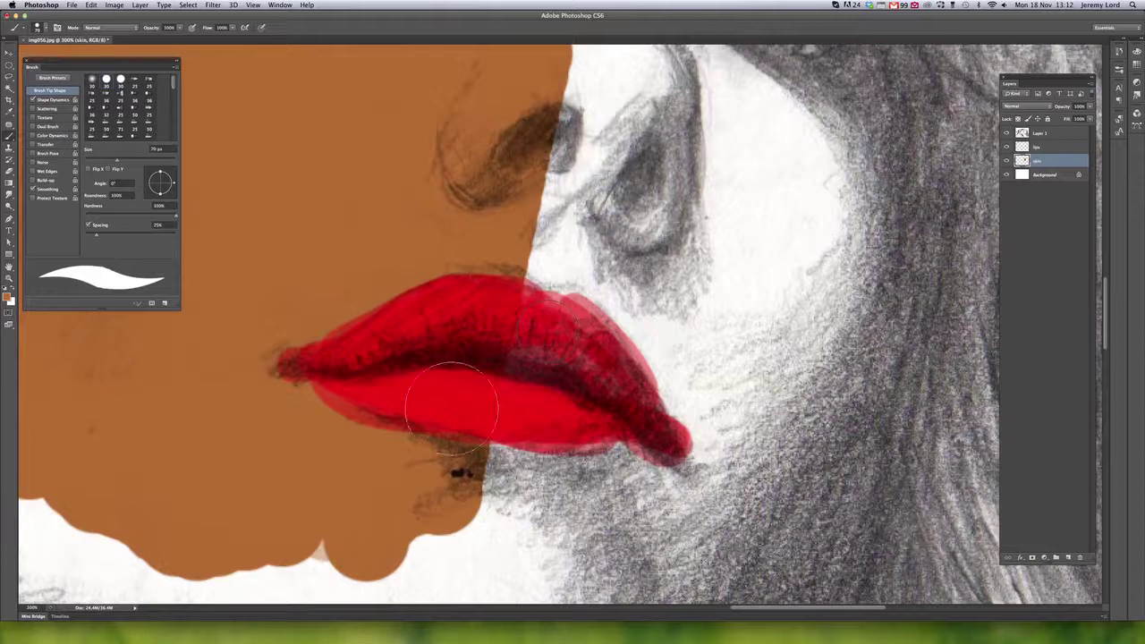
mouse_move(452, 407)
mouse_down()
mouse_move(503, 309)
mouse_move(460, 454)
mouse_move(495, 383)
mouse_move(530, 246)
mouse_move(554, 242)
mouse_move(546, 469)
mouse_move(588, 352)
mouse_move(555, 508)
mouse_move(653, 276)
mouse_move(586, 513)
mouse_move(680, 298)
mouse_move(635, 487)
mouse_up()
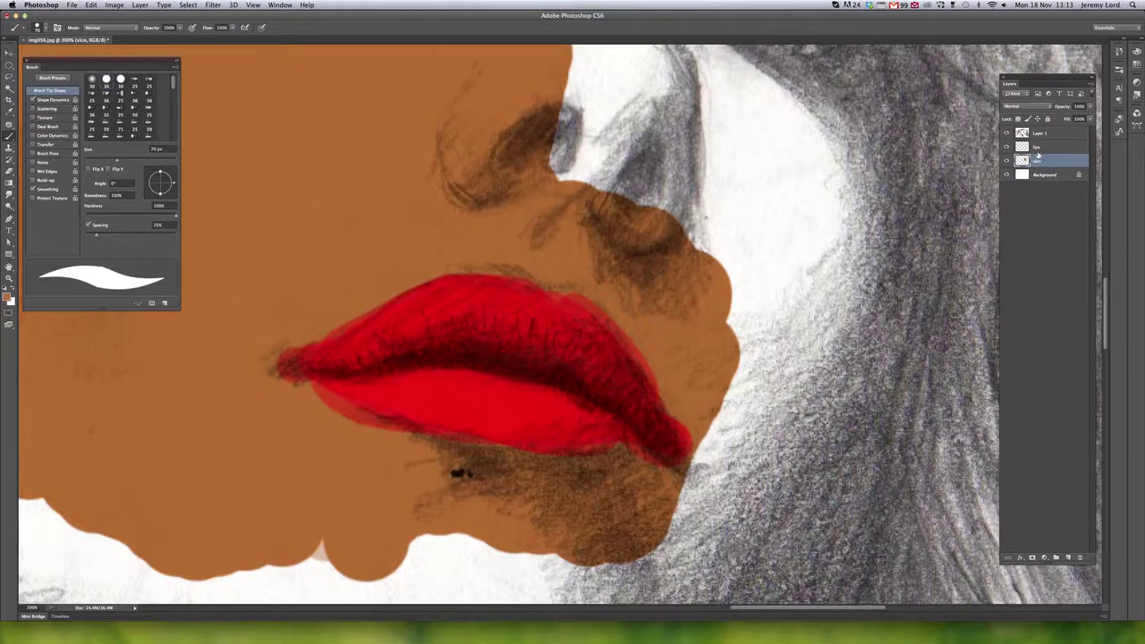
Fill the rest of the woman's face, ear, forehead and neck with the skin tone on the skin layer
key(super+minus)
key(super+minus)
key(super+minus)
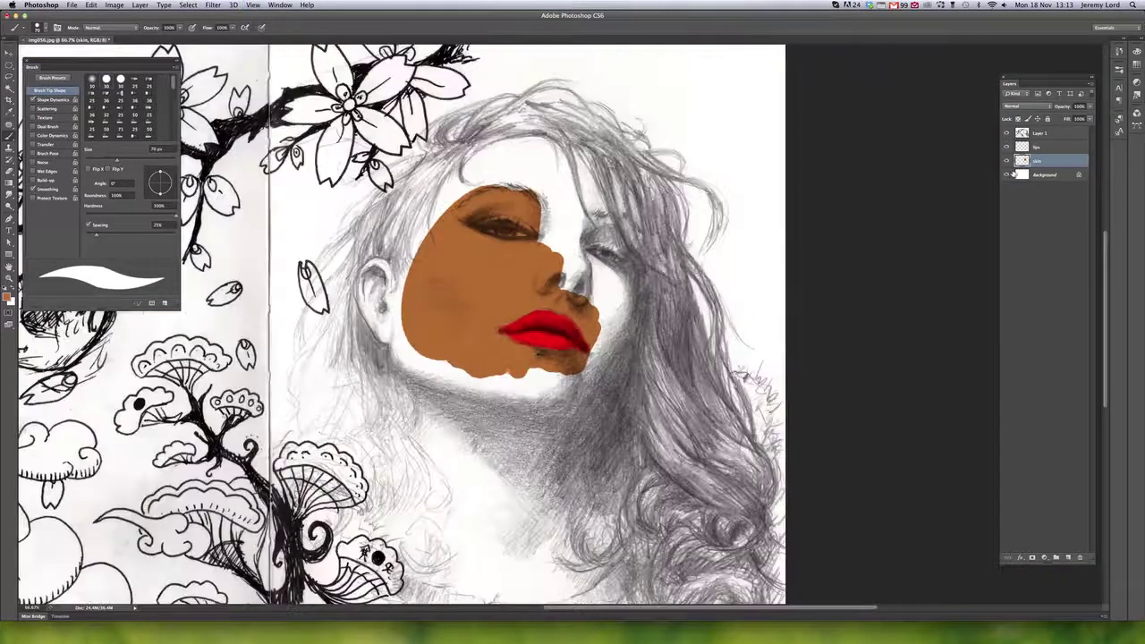
key(super+minus)
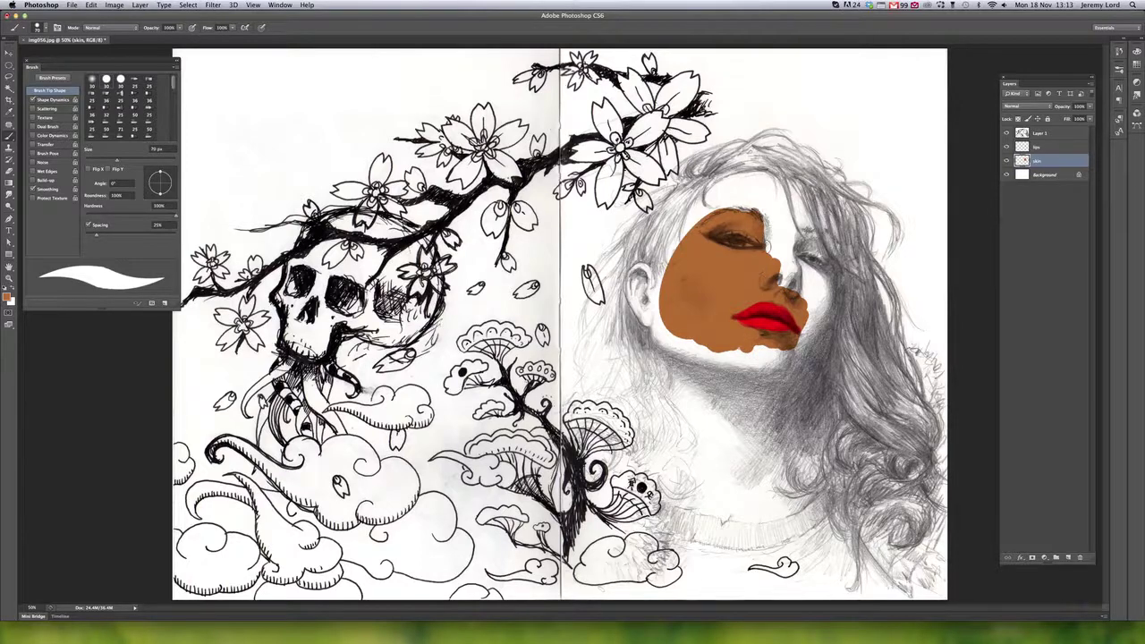
mouse_move(771, 268)
mouse_down()
mouse_move(776, 210)
mouse_move(782, 284)
mouse_move(790, 203)
mouse_move(805, 268)
mouse_move(818, 201)
mouse_move(782, 187)
mouse_move(706, 192)
mouse_move(657, 317)
mouse_move(635, 295)
mouse_move(706, 354)
mouse_move(756, 358)
mouse_move(809, 322)
mouse_move(801, 393)
mouse_up()
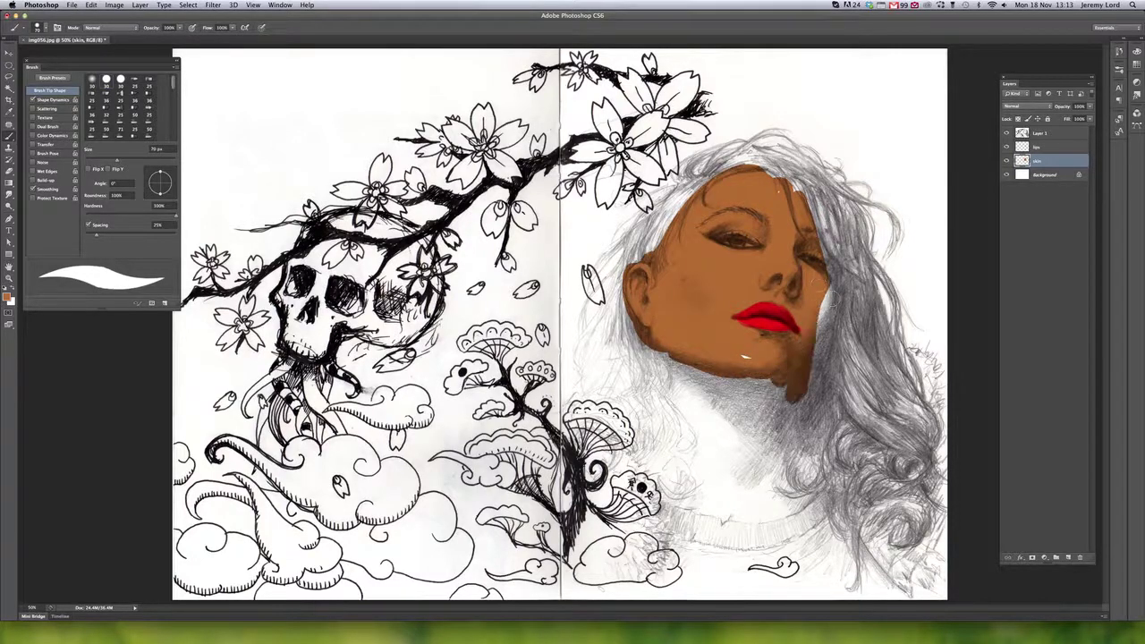
mouse_move(744, 356)
mouse_down()
mouse_move(783, 443)
mouse_move(756, 483)
mouse_move(688, 461)
mouse_move(666, 357)
mouse_up()
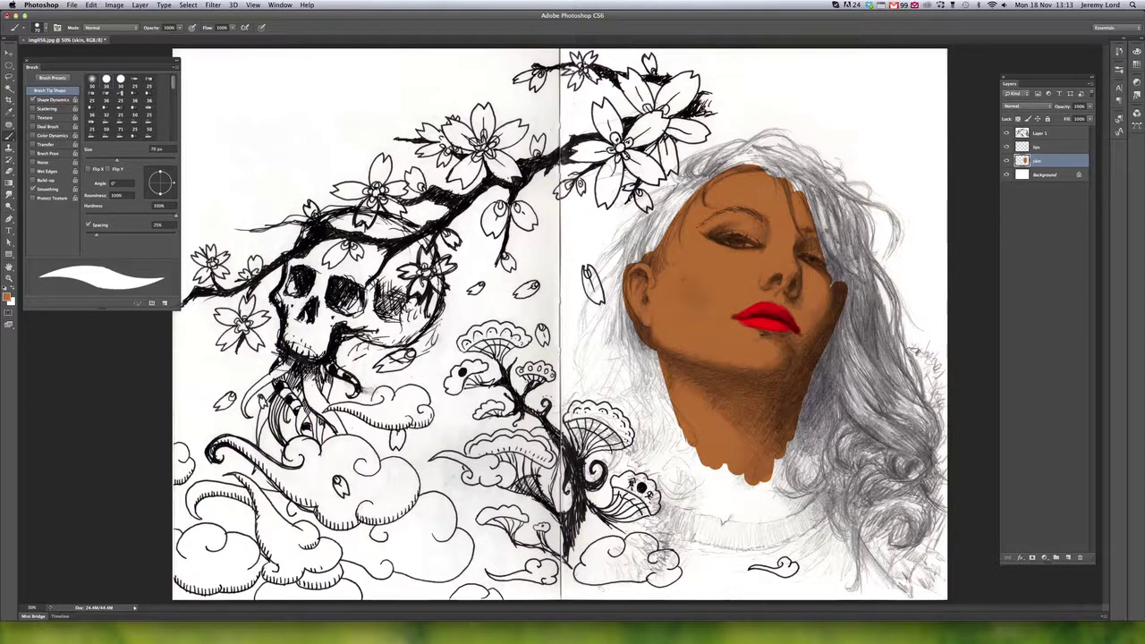
drag(797, 186, 828, 276)
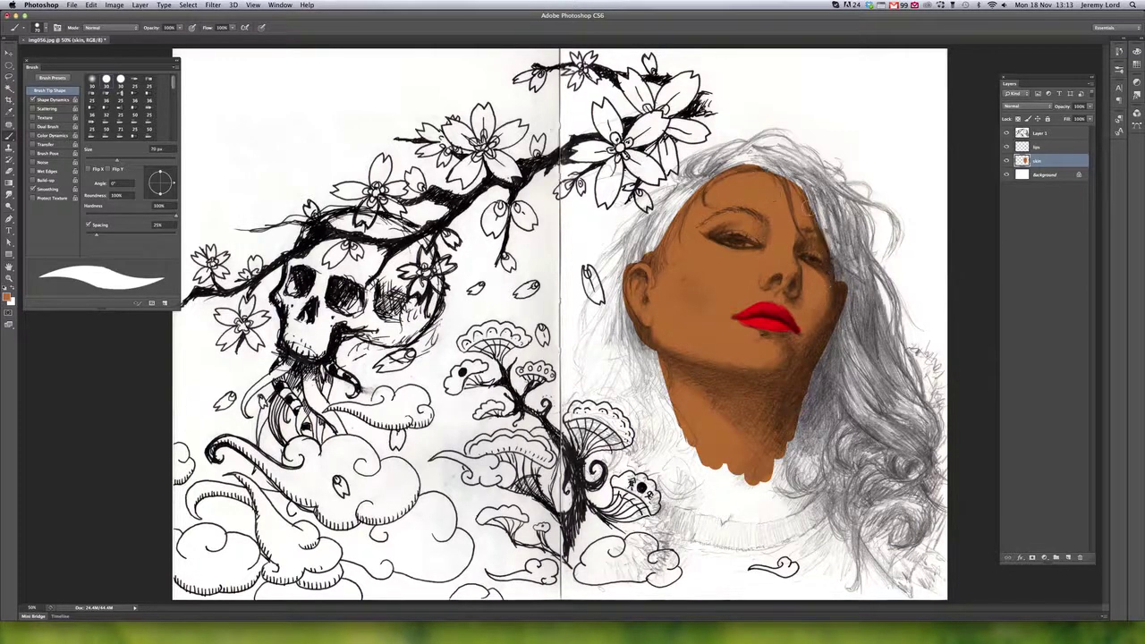
drag(809, 204, 811, 219)
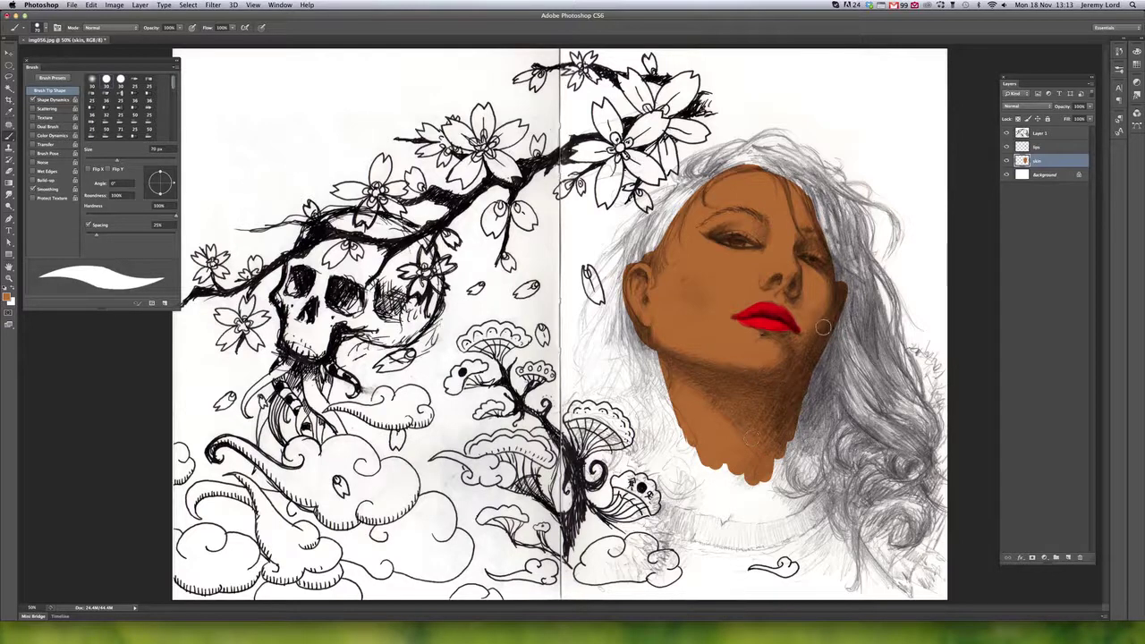
click(1046, 133)
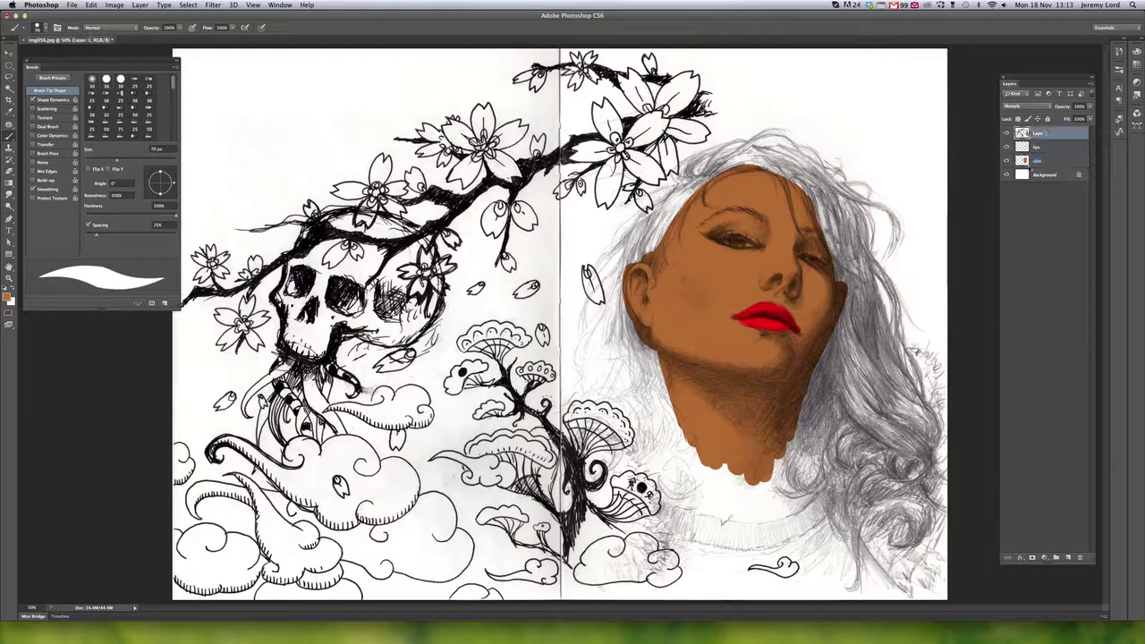
click(1047, 160)
click(1042, 147)
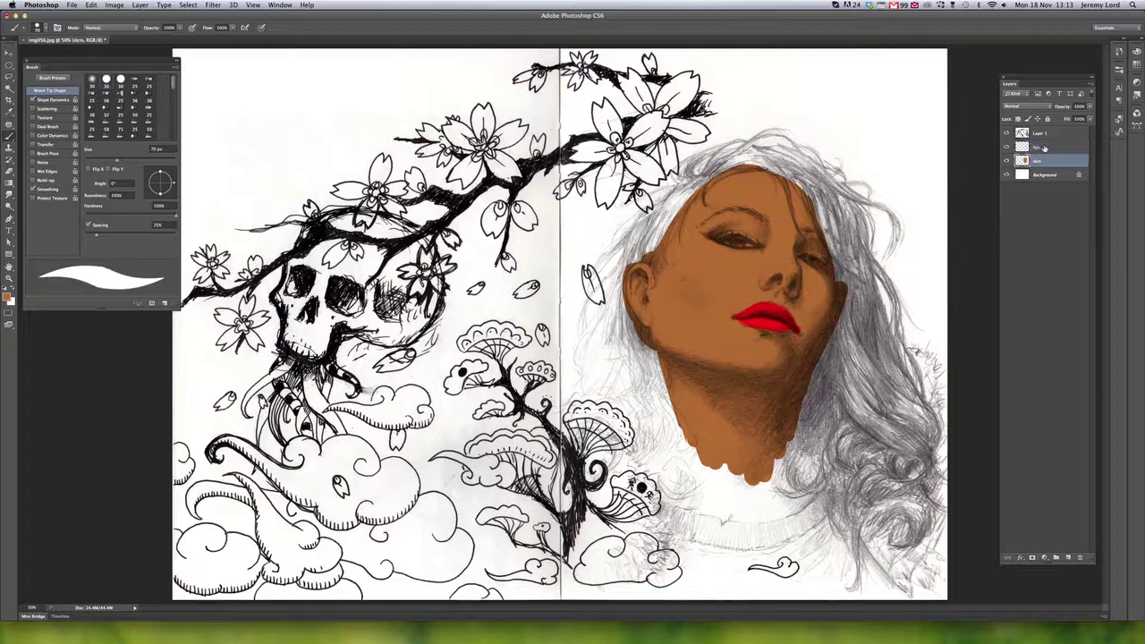
click(1045, 159)
key(super+u)
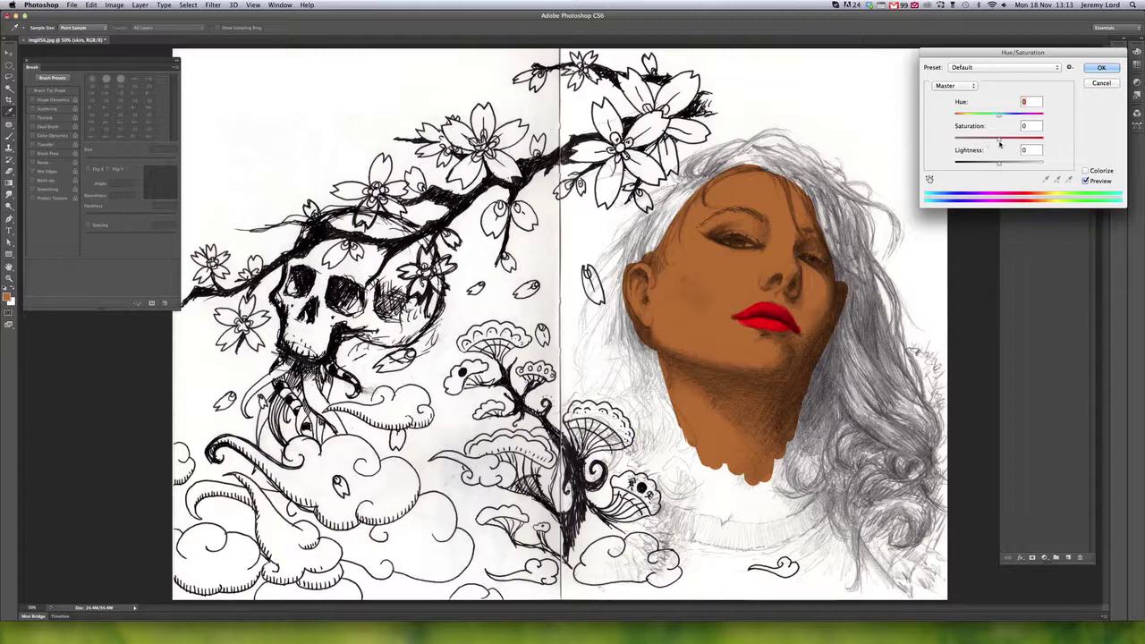
click(1086, 83)
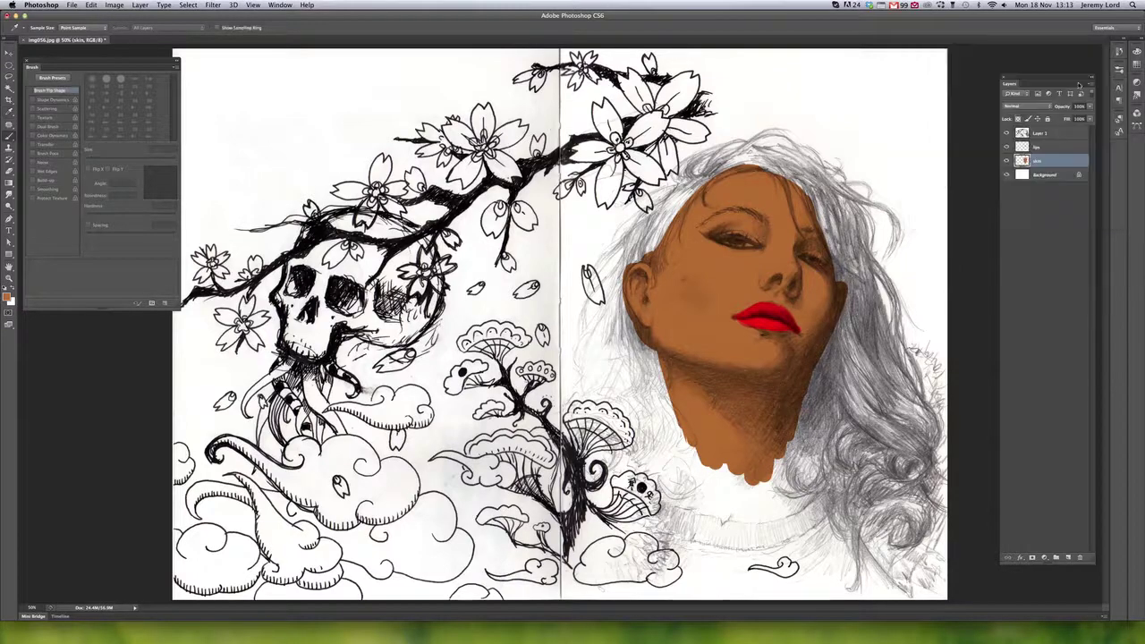
Fully lock the line art layer, Layer 1, against editing
key(super+minus)
key(super+plus)
key(super+plus)
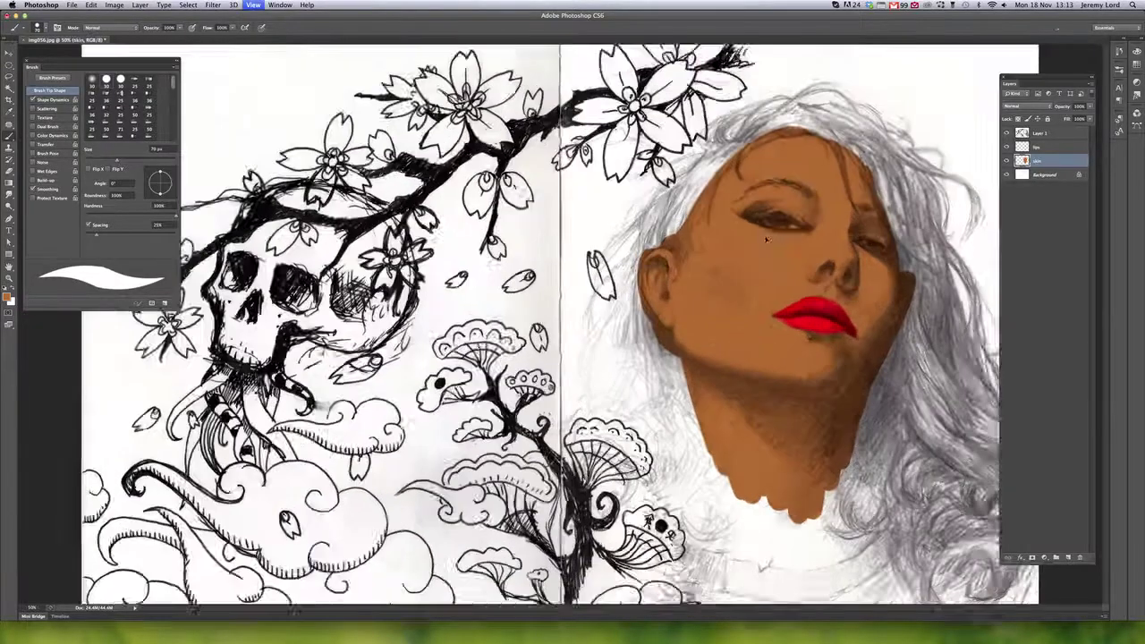
key(super+equal)
drag(830, 236, 694, 258)
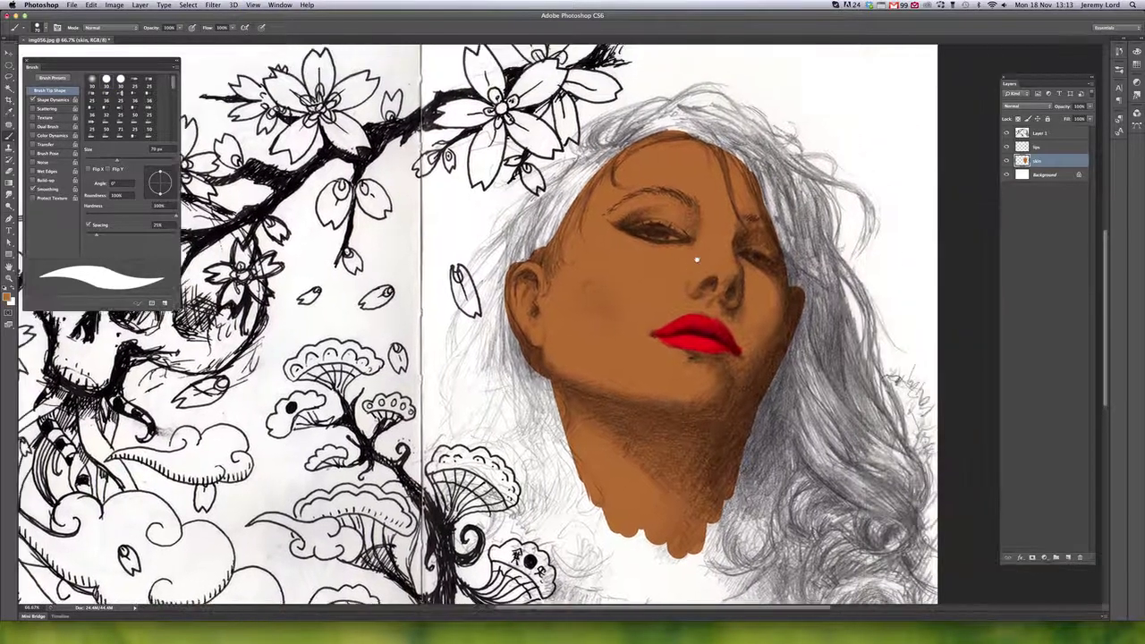
click(1055, 135)
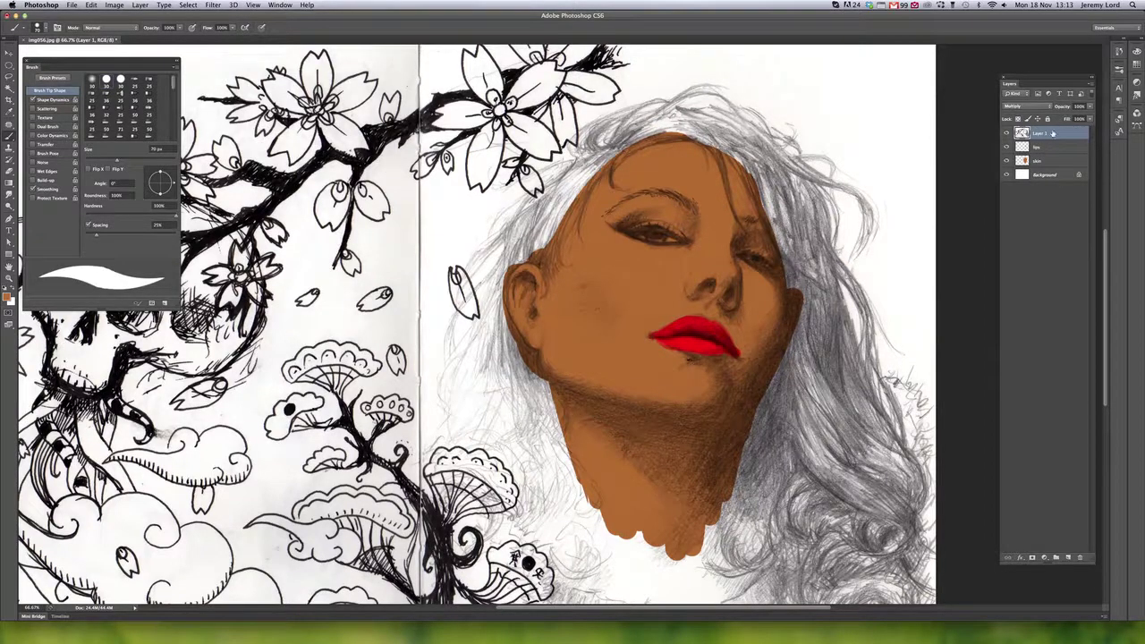
click(1047, 119)
Examine what the line art, lips and skin layers each contribute by hiding and showing them in turn
click(1047, 148)
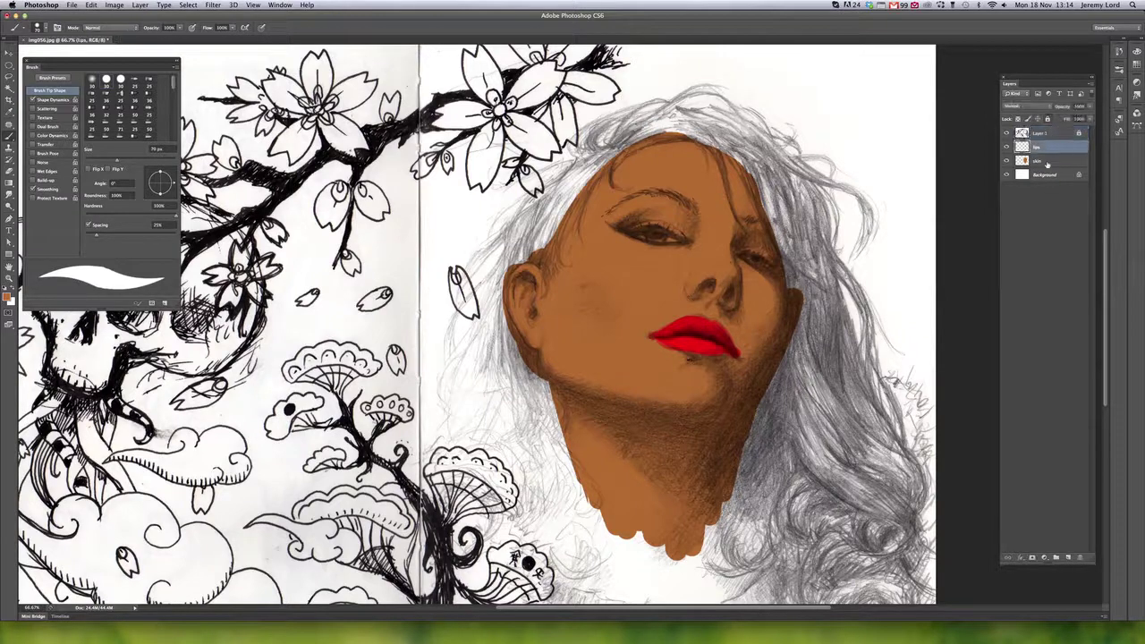
click(1048, 162)
click(1044, 149)
click(1065, 134)
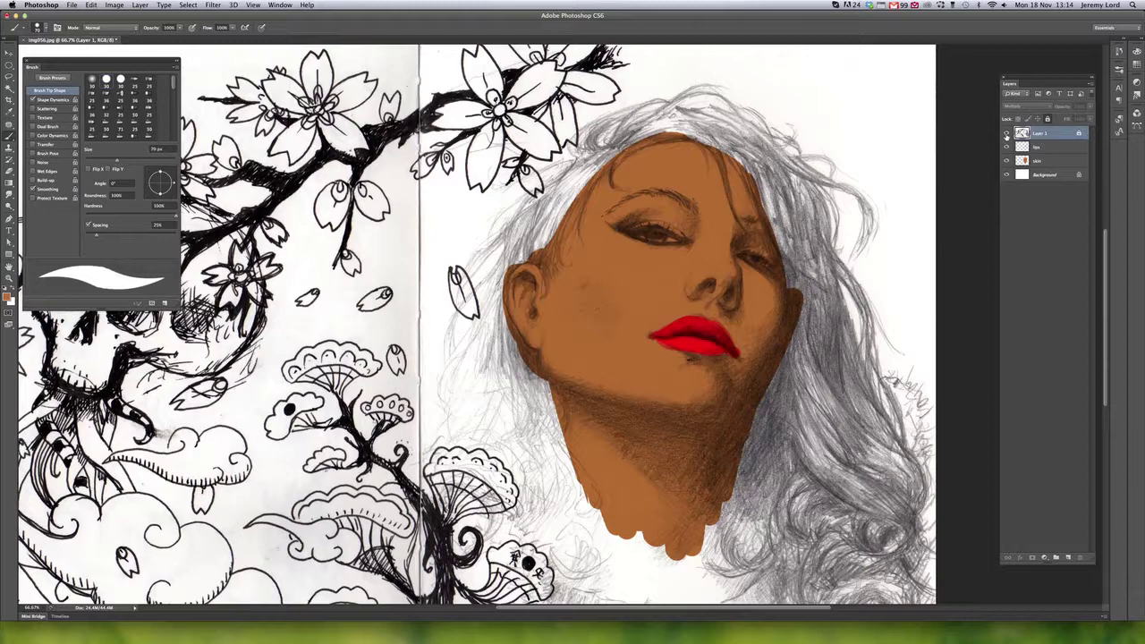
click(1006, 134)
click(1006, 134)
click(1006, 134)
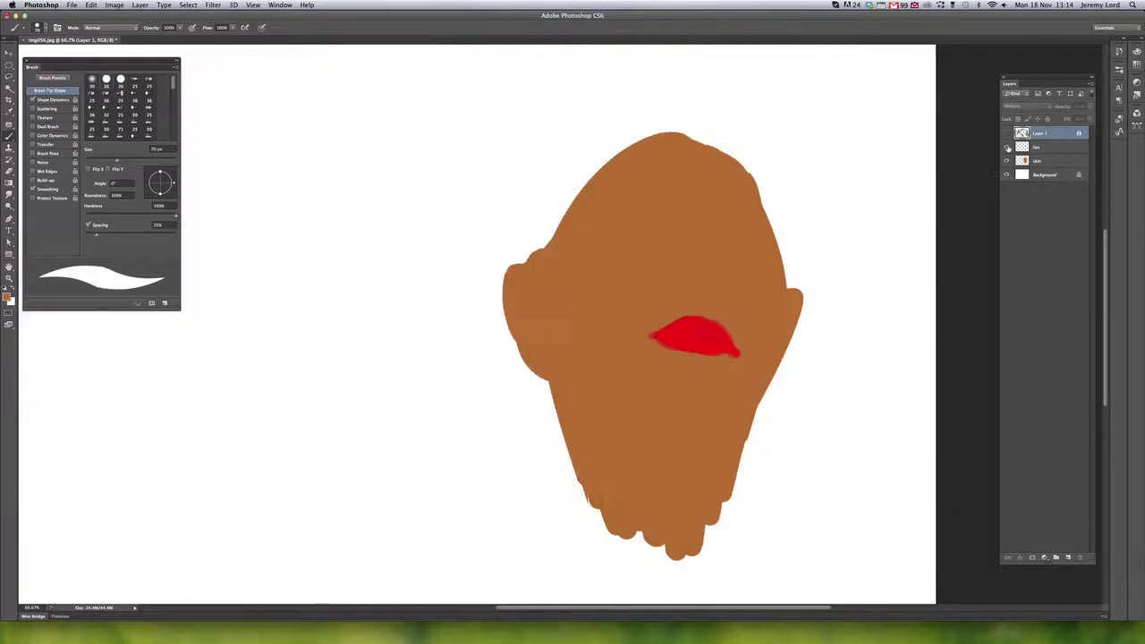
click(1005, 147)
click(1006, 148)
click(1006, 161)
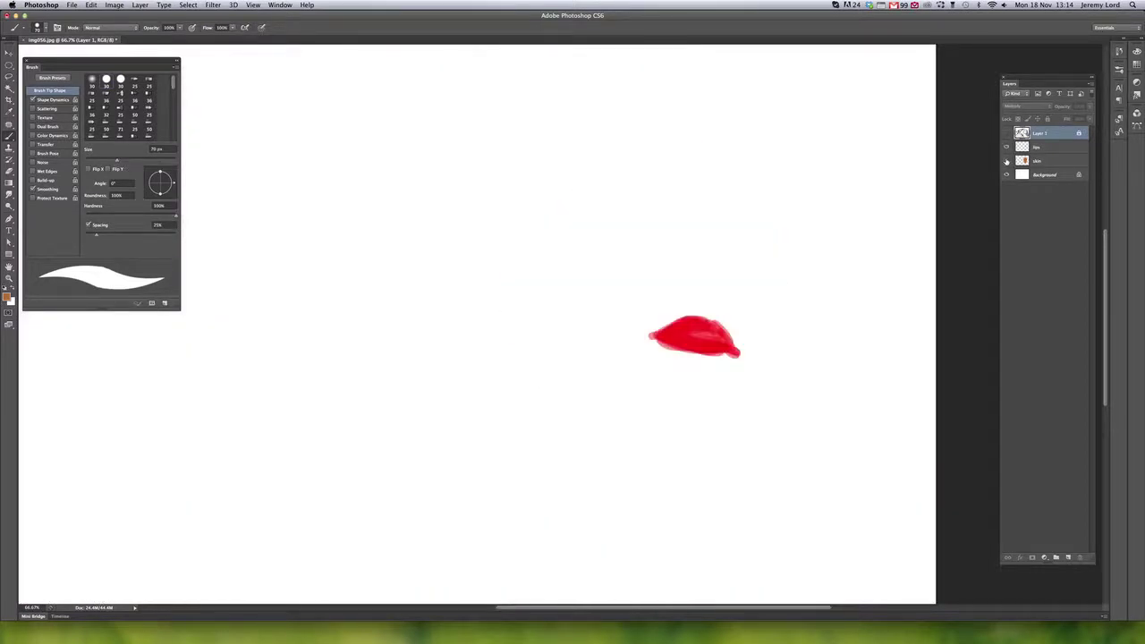
click(1006, 161)
click(1006, 134)
Lighten the skin layer to a pale pink with Hue/Saturation, using Hue -10 and Lightness +47
click(1042, 161)
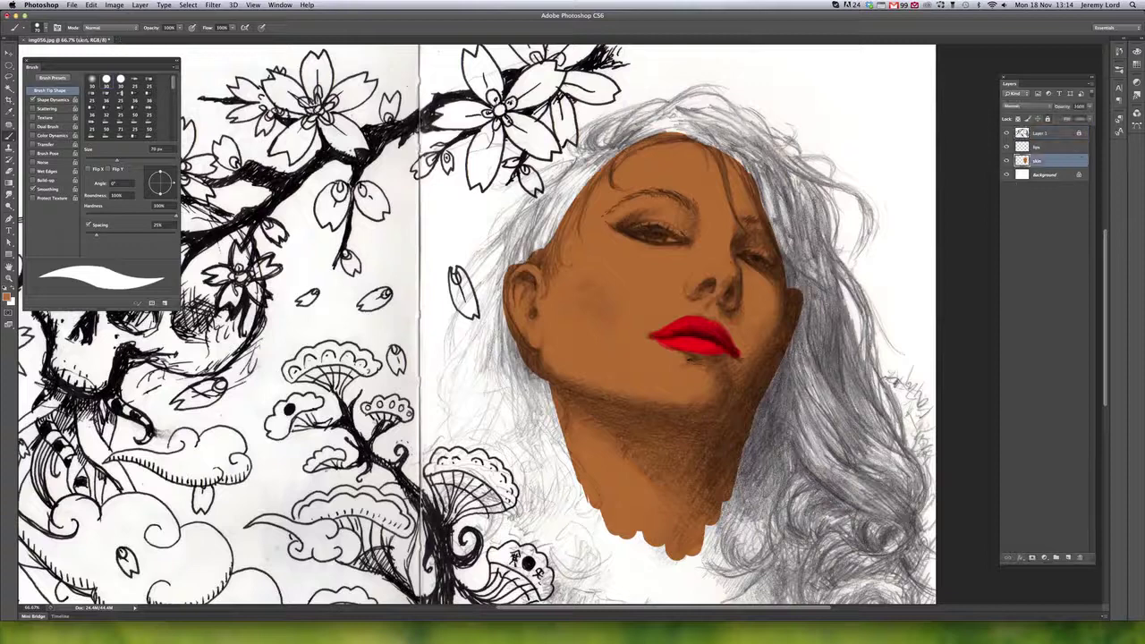
key(super+u)
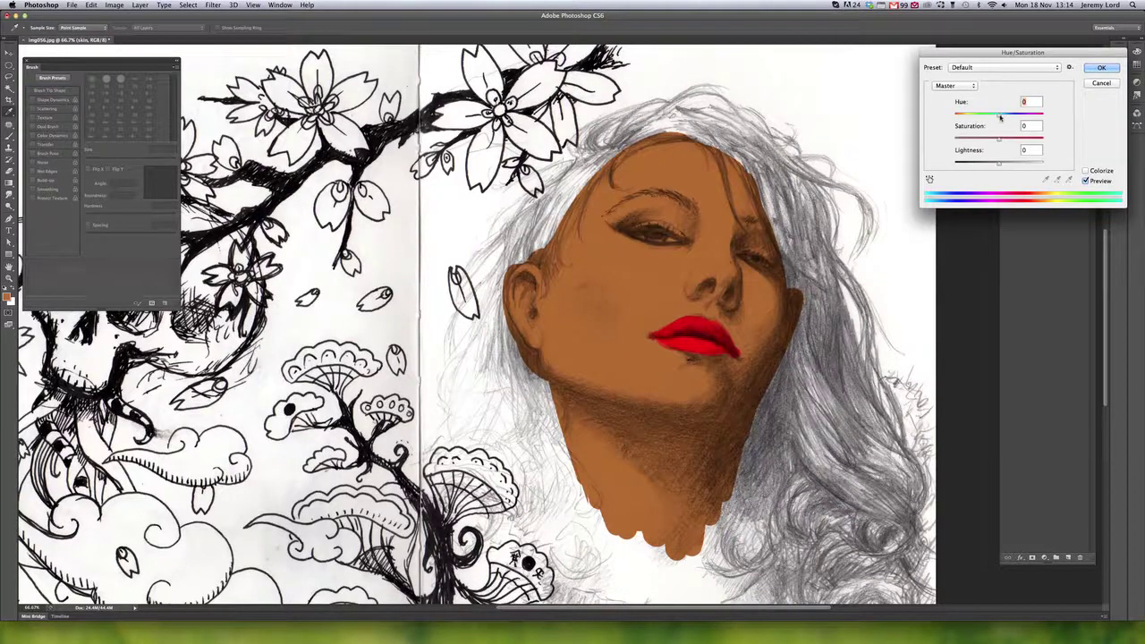
mouse_move(999, 117)
mouse_down()
mouse_move(970, 117)
mouse_move(986, 118)
mouse_up()
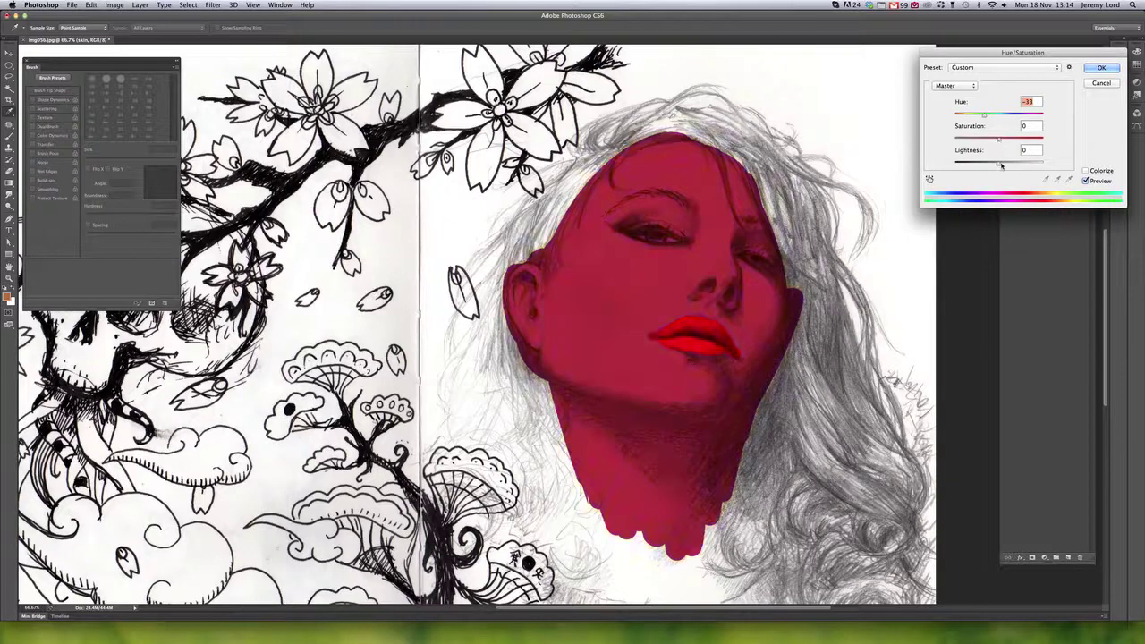
drag(999, 164, 1019, 164)
drag(983, 114, 982, 150)
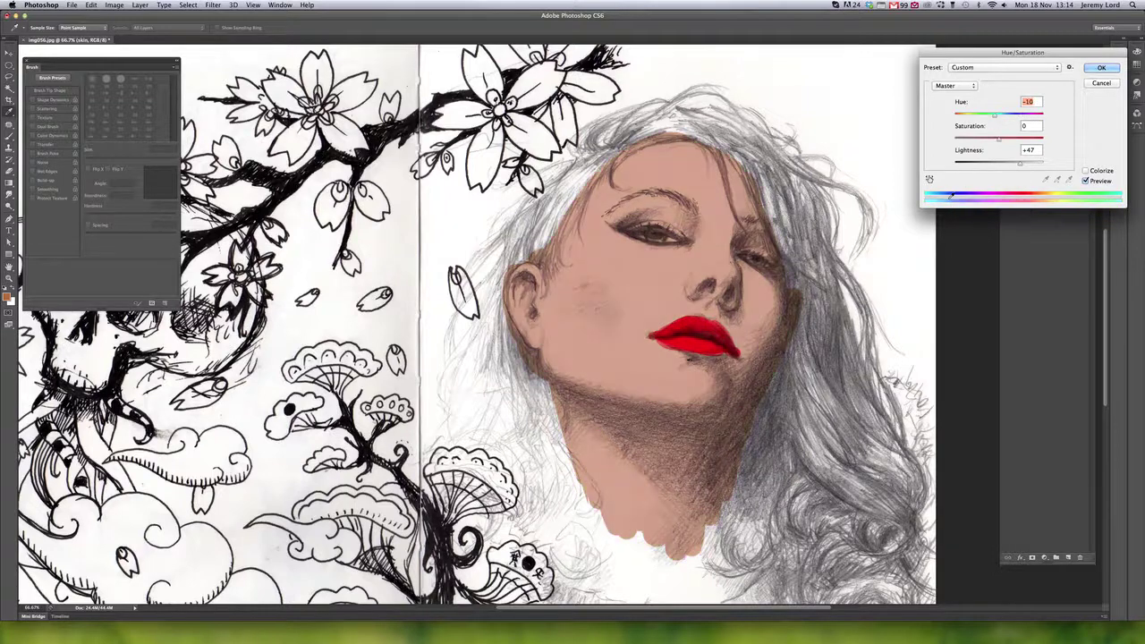
click(1101, 68)
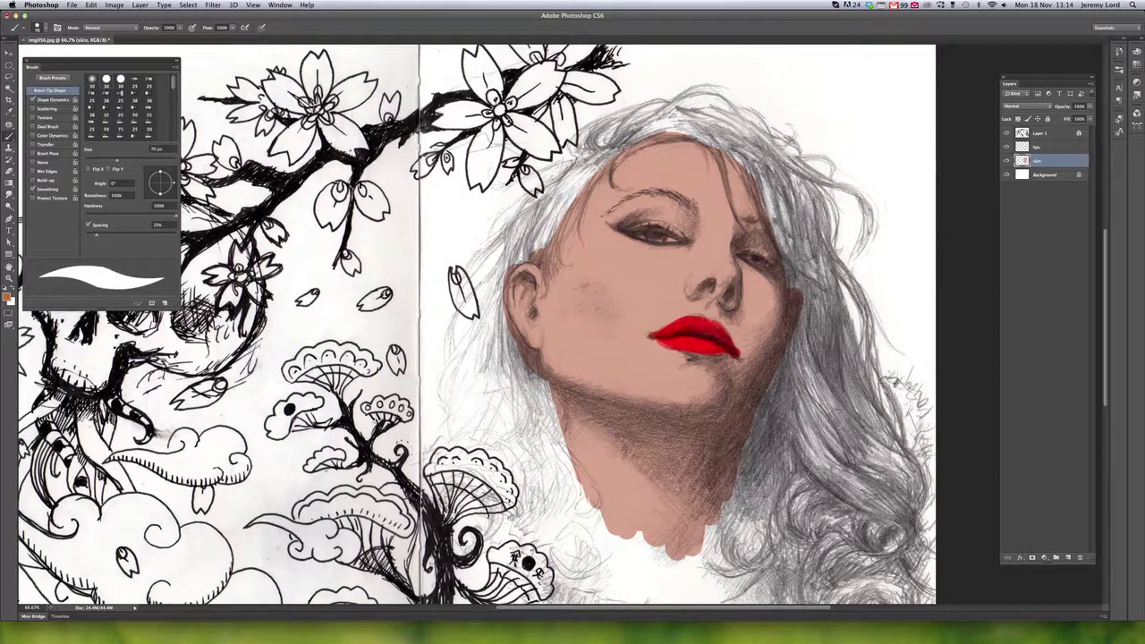
Clear all the paint from the skin layer
shift+click(1050, 149)
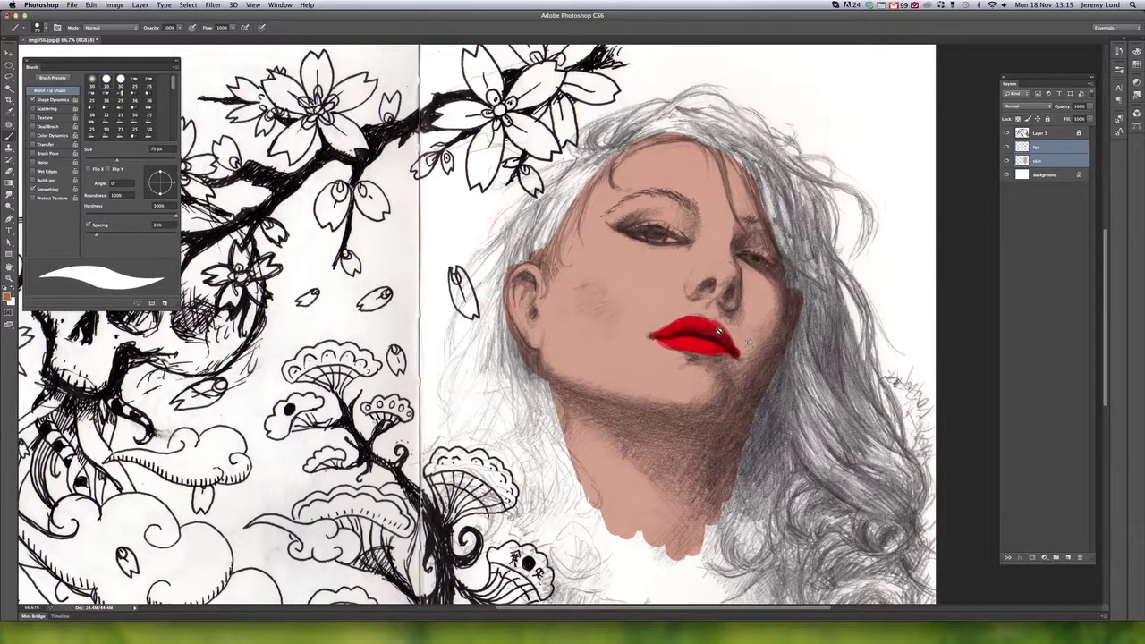
click(1043, 165)
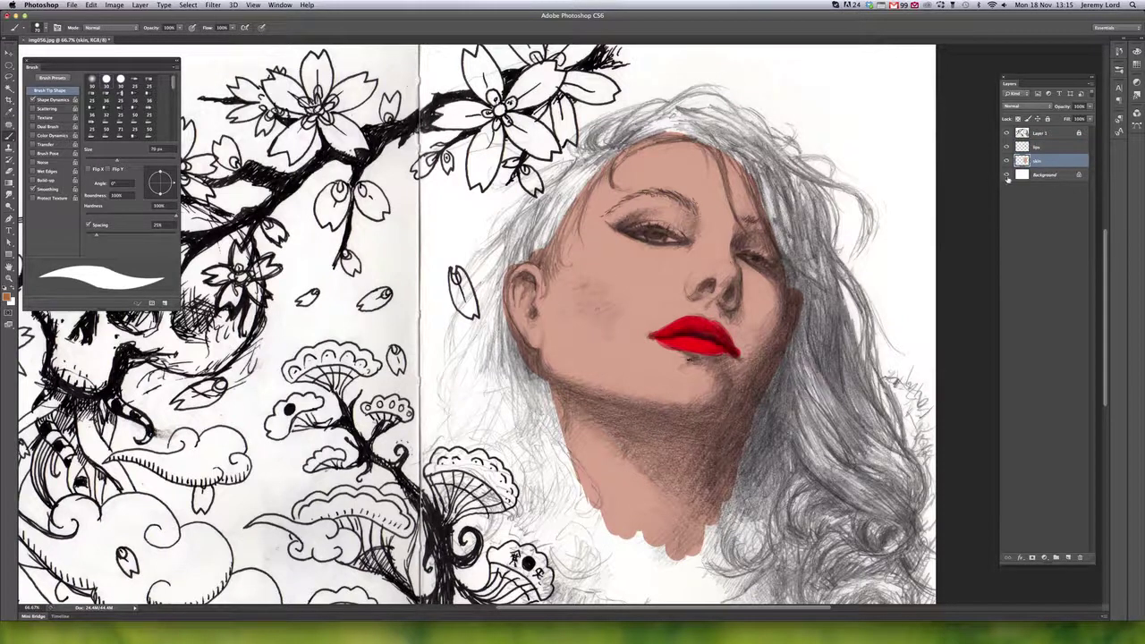
key(super+a)
key(Delete)
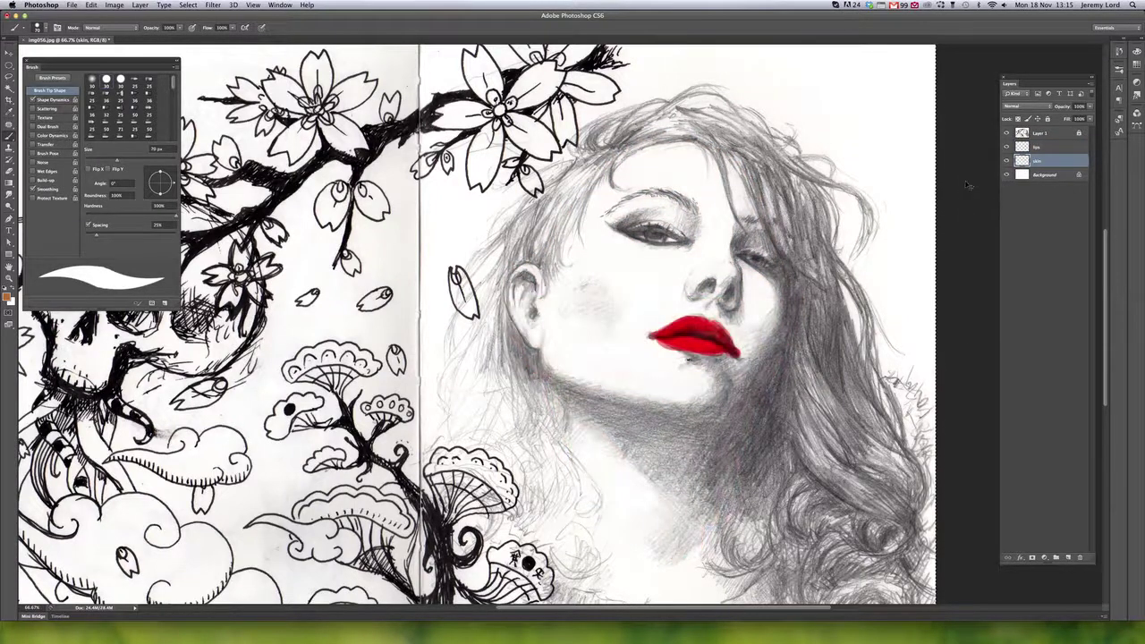
Outline the woman's face, ear and neck with the Lasso tool and fill the selection with the orange-brown foreground colour
key(l)
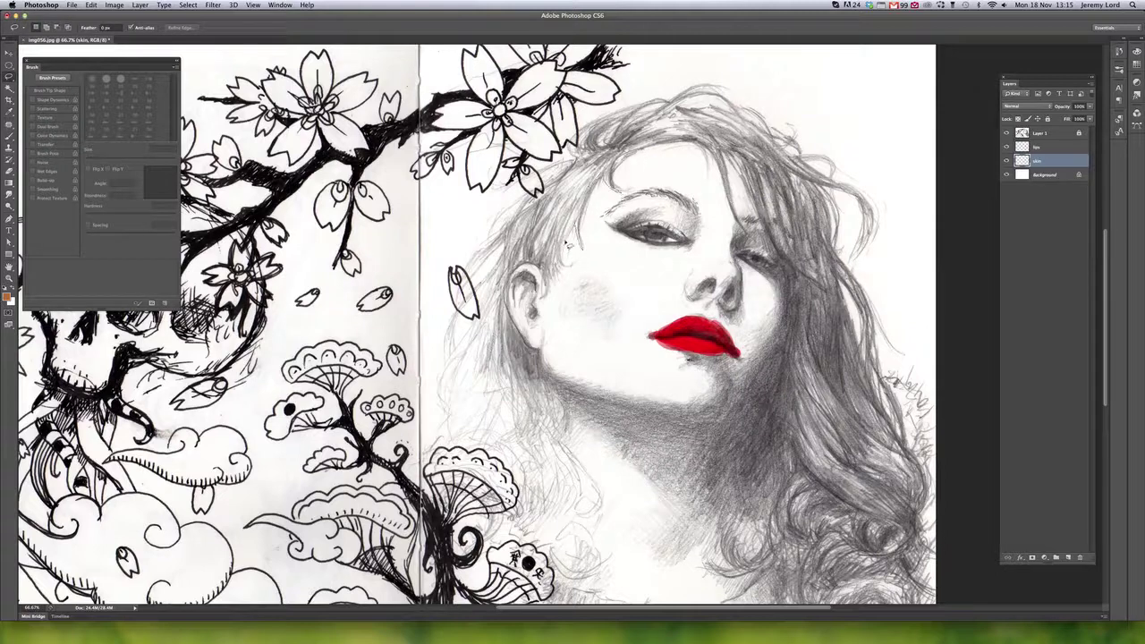
mouse_move(568, 243)
mouse_down()
mouse_move(553, 272)
mouse_move(525, 265)
mouse_move(527, 350)
mouse_move(639, 542)
mouse_move(760, 419)
mouse_up()
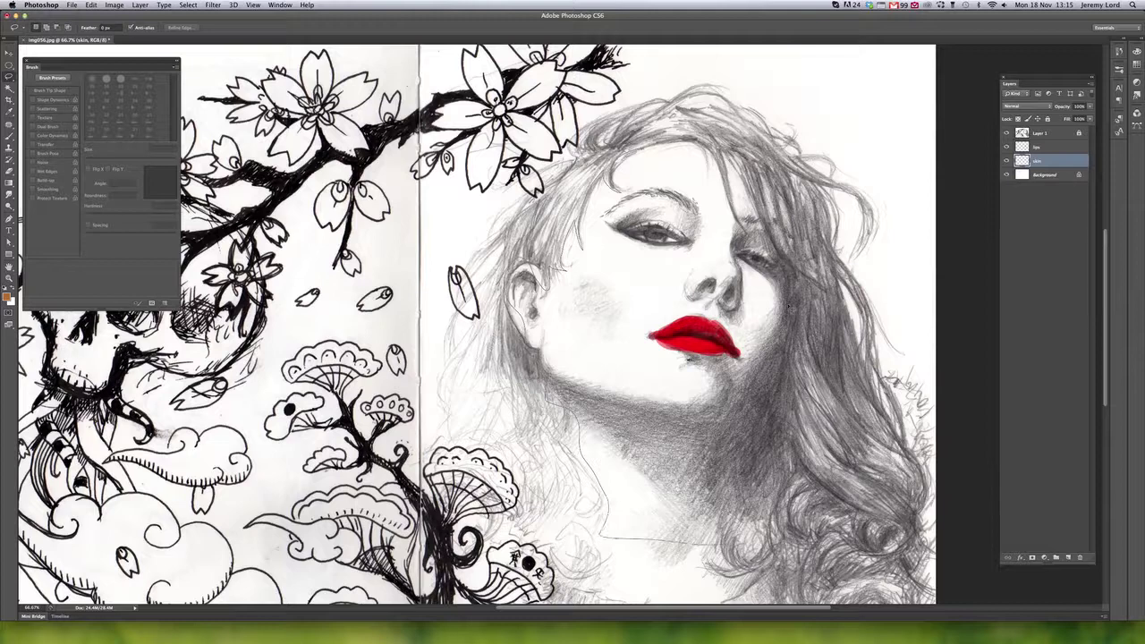
drag(790, 310, 787, 280)
mouse_move(712, 160)
mouse_down()
mouse_move(640, 157)
mouse_move(618, 165)
mouse_move(616, 195)
mouse_up()
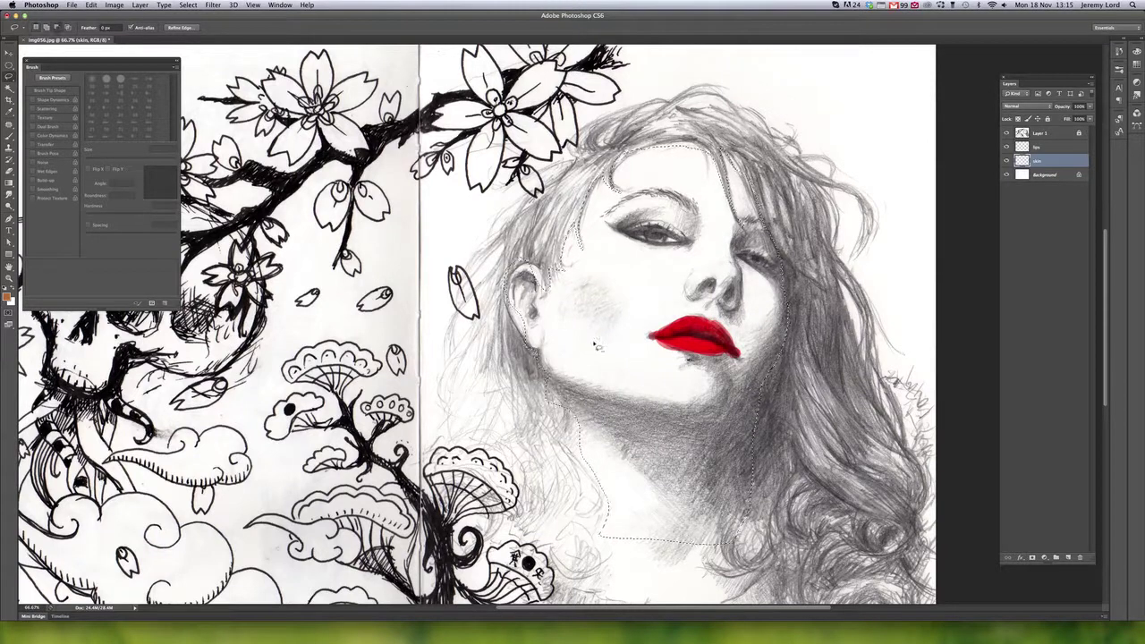
key(alt+BackSpace)
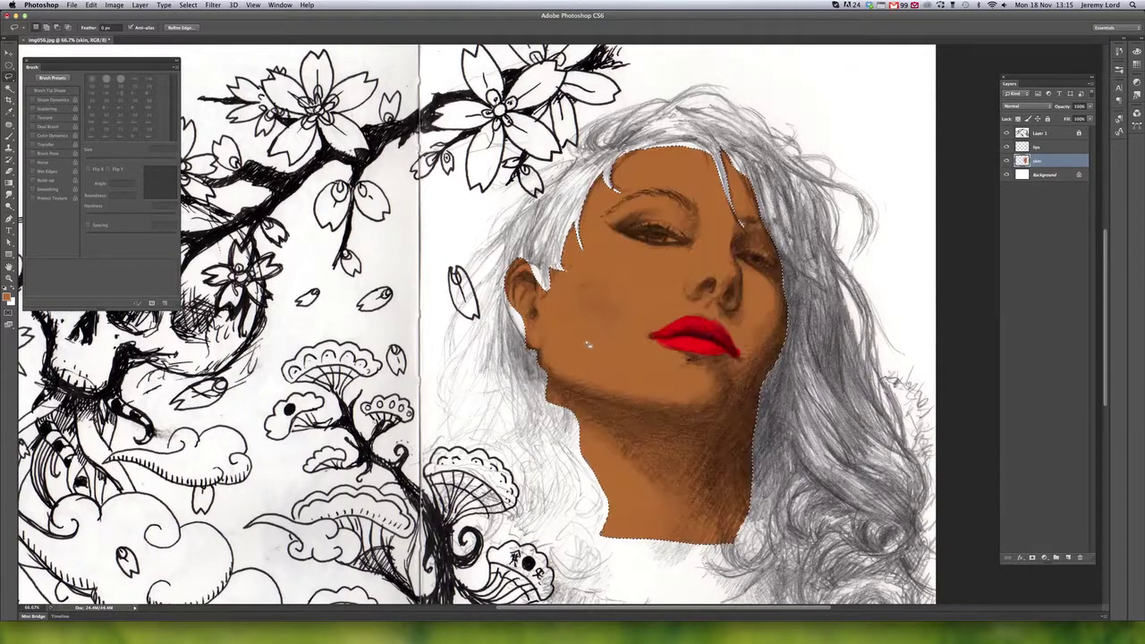
Undo the lasso fill and remove the face selection
key(ctrl+d)
key(super+alt+z)
key(super+alt+z)
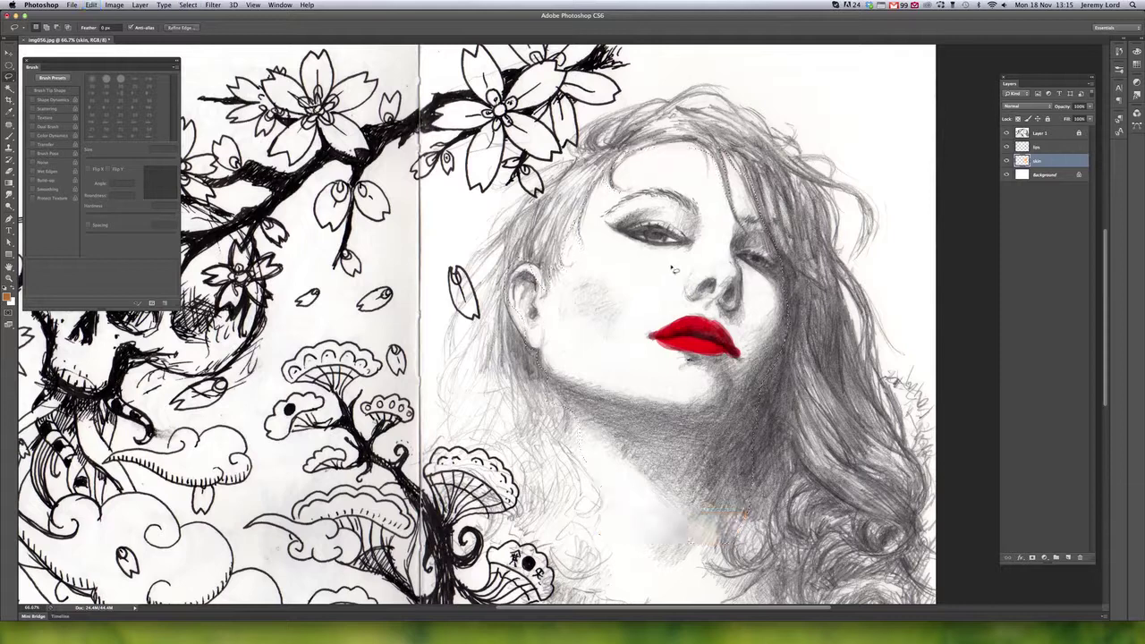
key(super+alt+z)
Outline the eye and its upper lid with the Polygonal Lasso, fill it with the orange-brown foreground colour and deselect
key(shift+l)
mouse_move(618, 220)
mouse_down()
mouse_move(698, 226)
mouse_move(701, 238)
mouse_move(659, 247)
mouse_move(614, 230)
mouse_up()
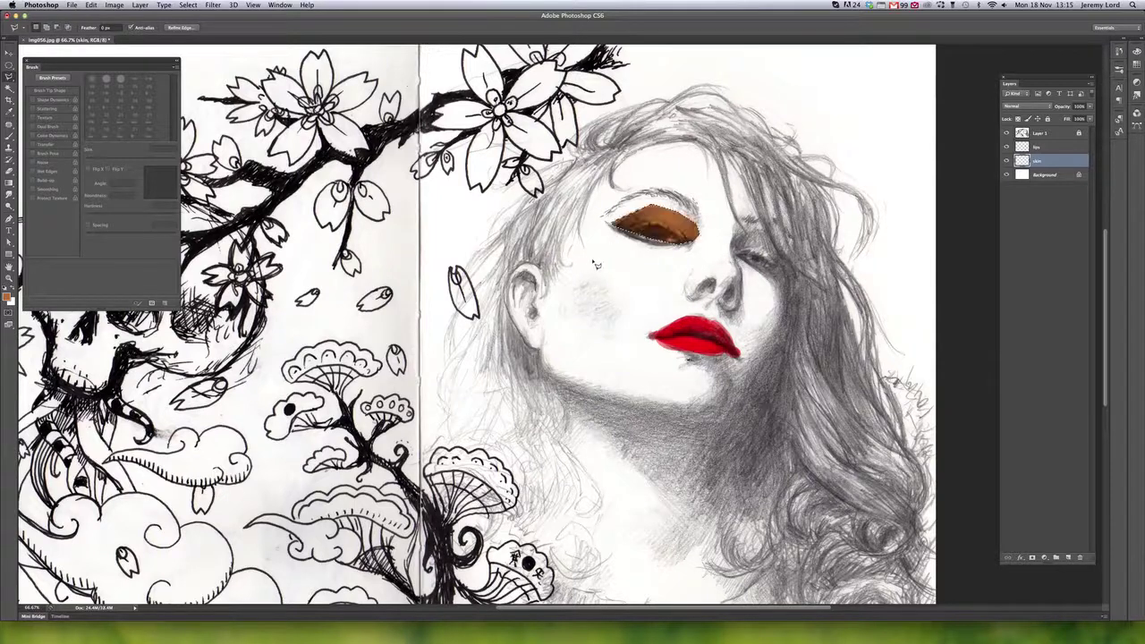
key(alt+BackSpace)
key(super+d)
Delete the skin and lips layers, leaving only the line art and the white background
key(Delete)
click(1040, 146)
key(Delete)
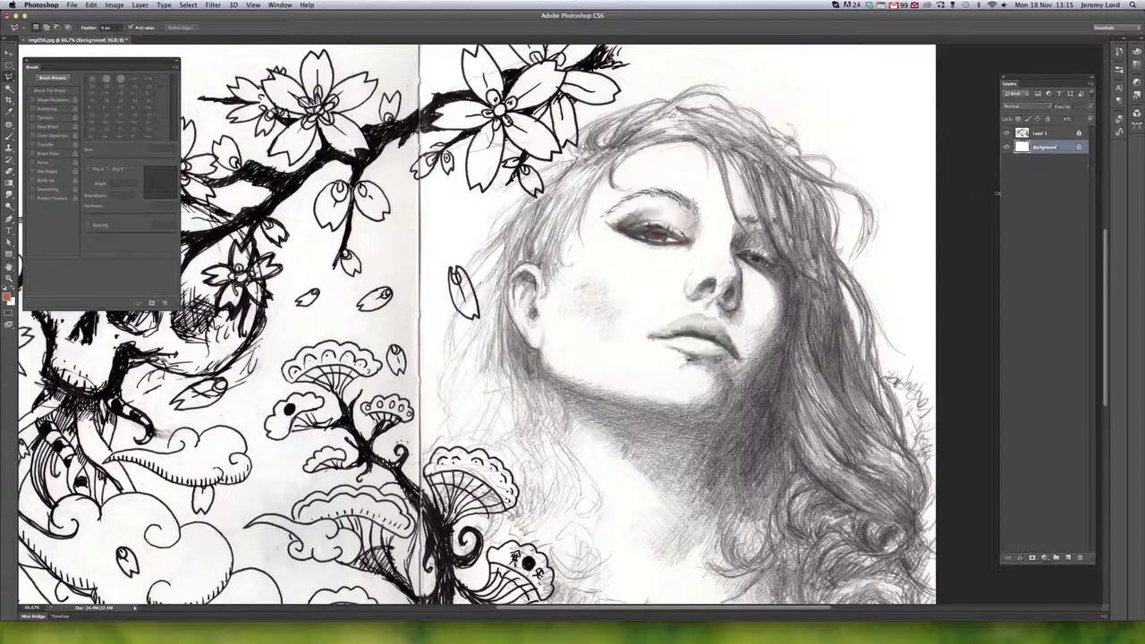
key(super+minus)
key(super+minus)
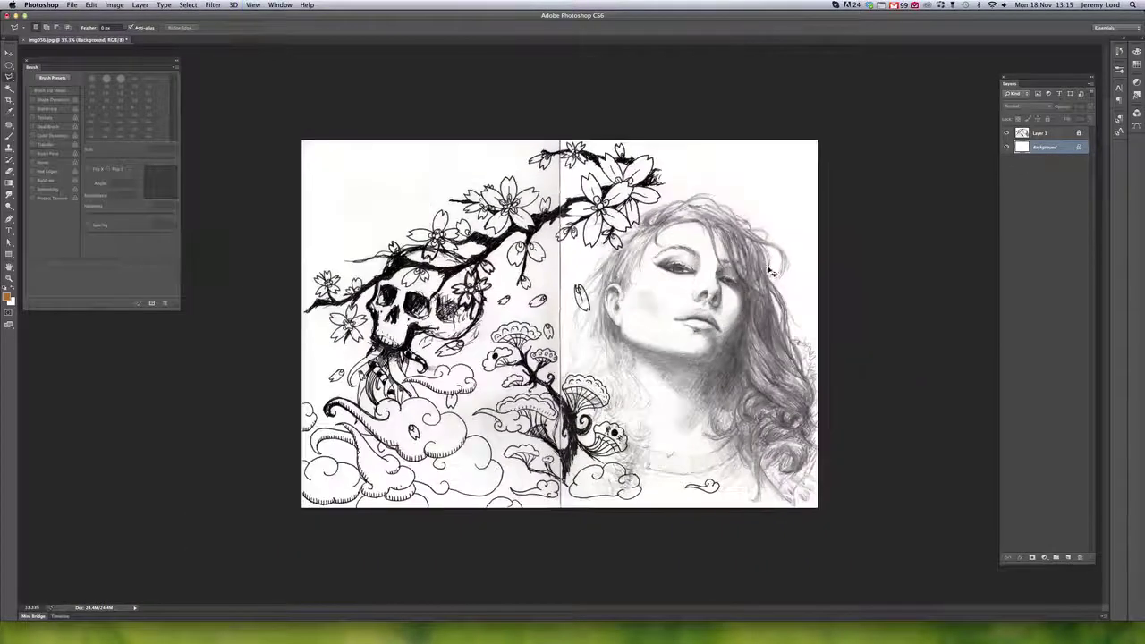
key(super+0)
key(super+plus)
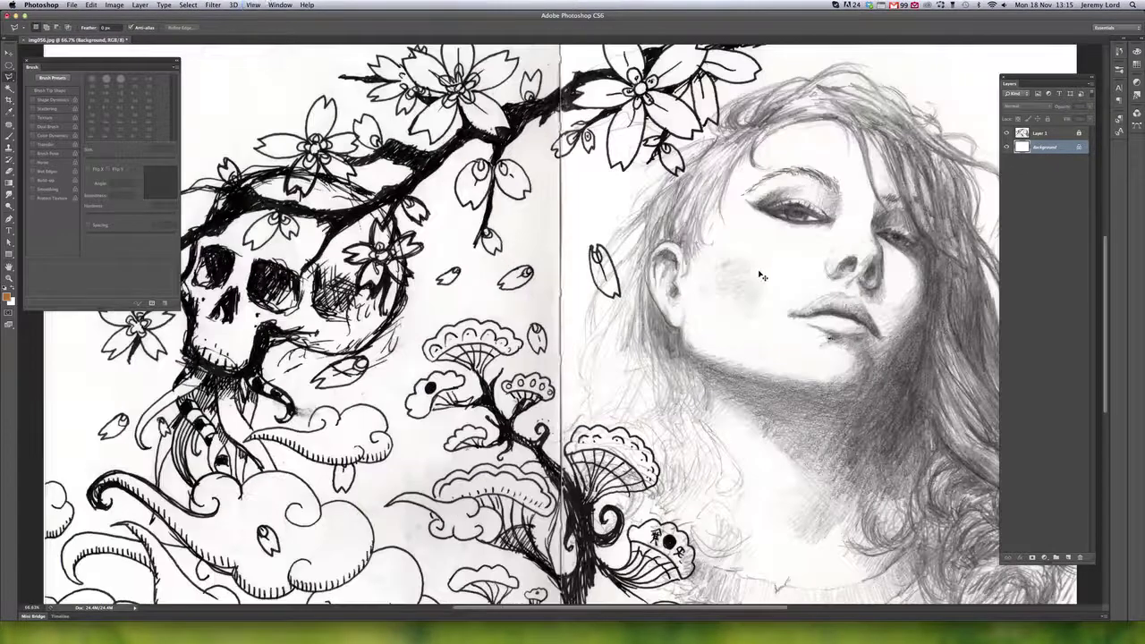
key(super+minus)
key(super+minus)
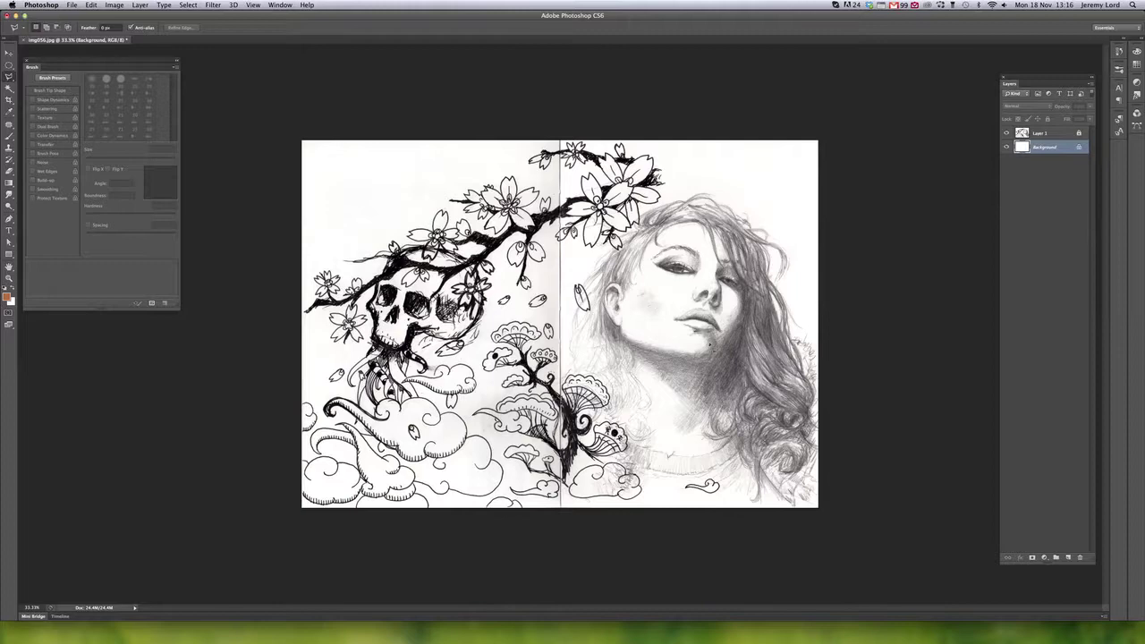
key(super+equal)
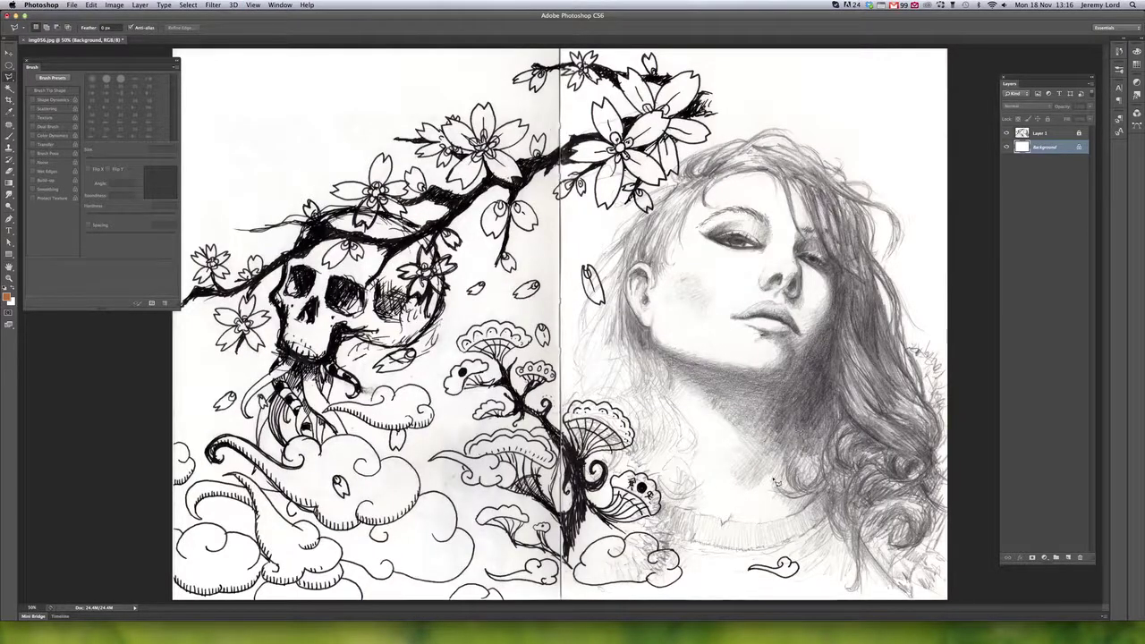
Add a new layer above the locked line art layer
click(1041, 133)
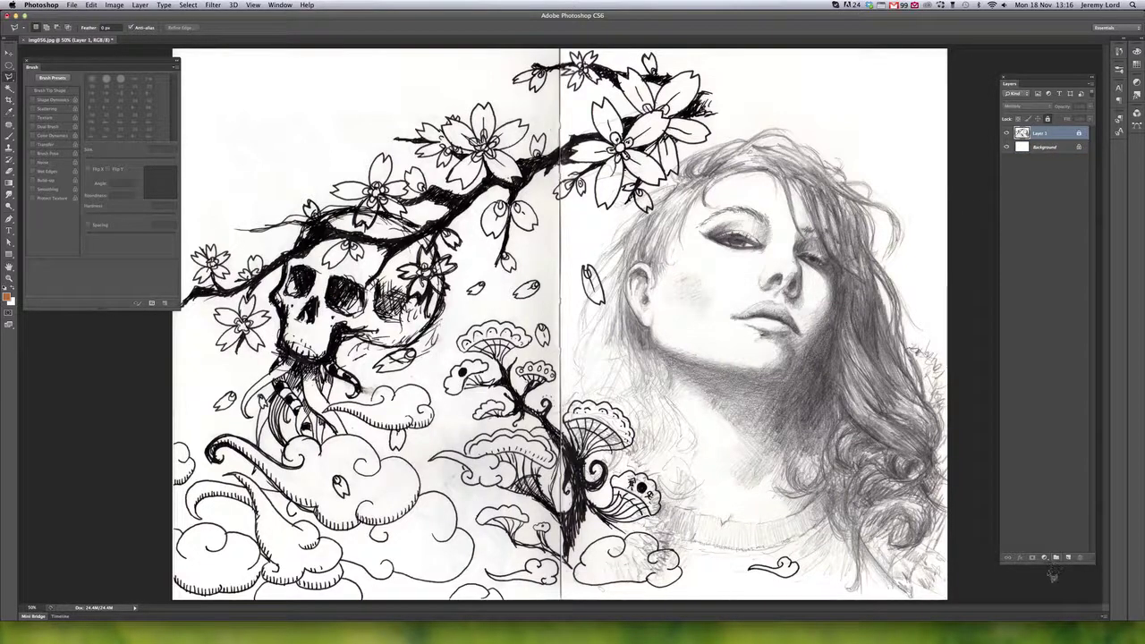
key(super+plus)
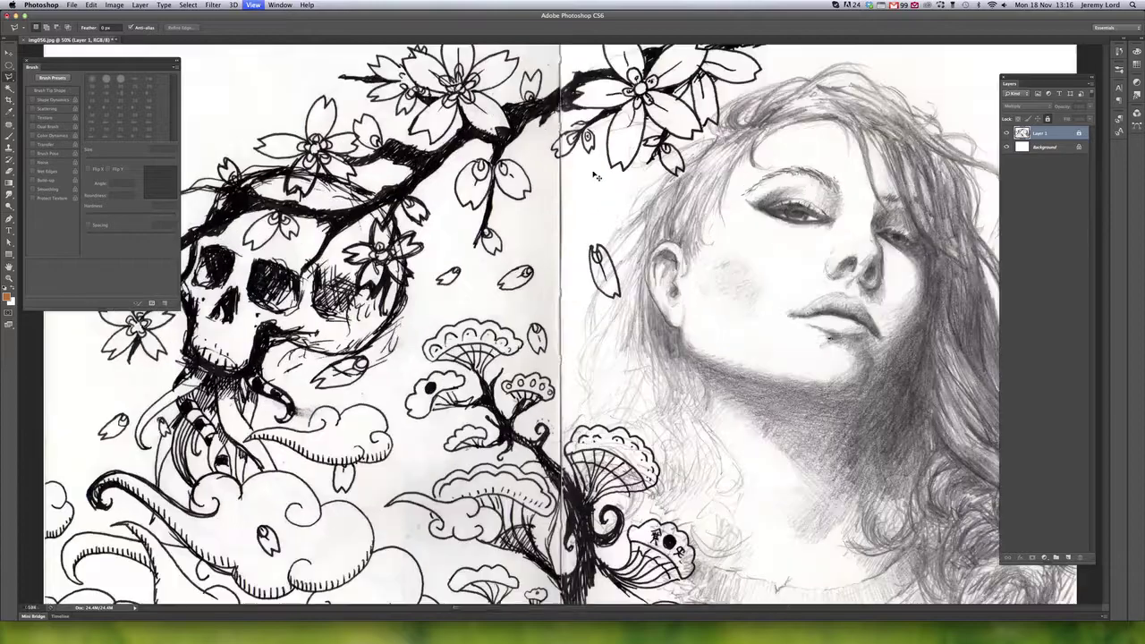
key(super+plus)
key(super+plus)
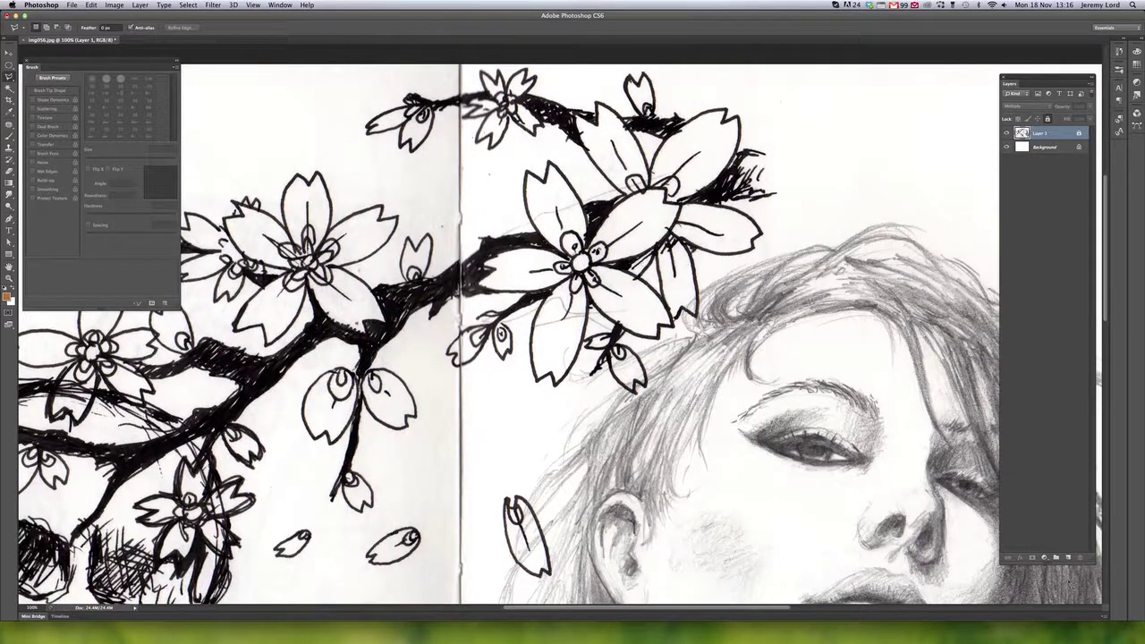
click(1069, 556)
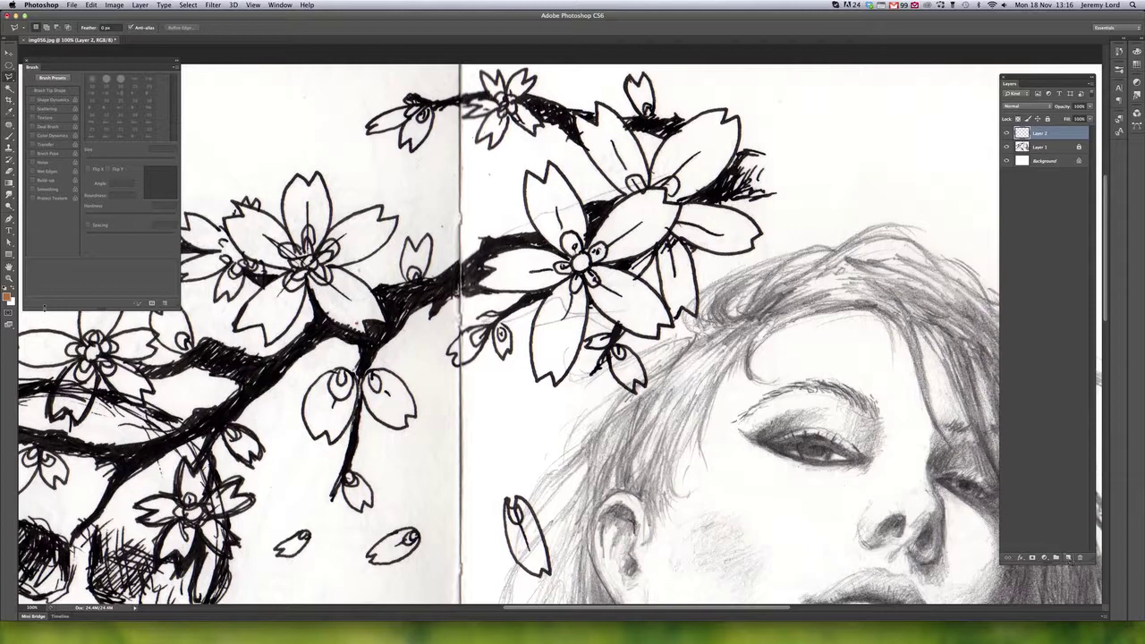
Trace the first two petals of the large blossom above the woman's head in black with a 10 px brush, checking against the hidden line art
key(d)
key(b)
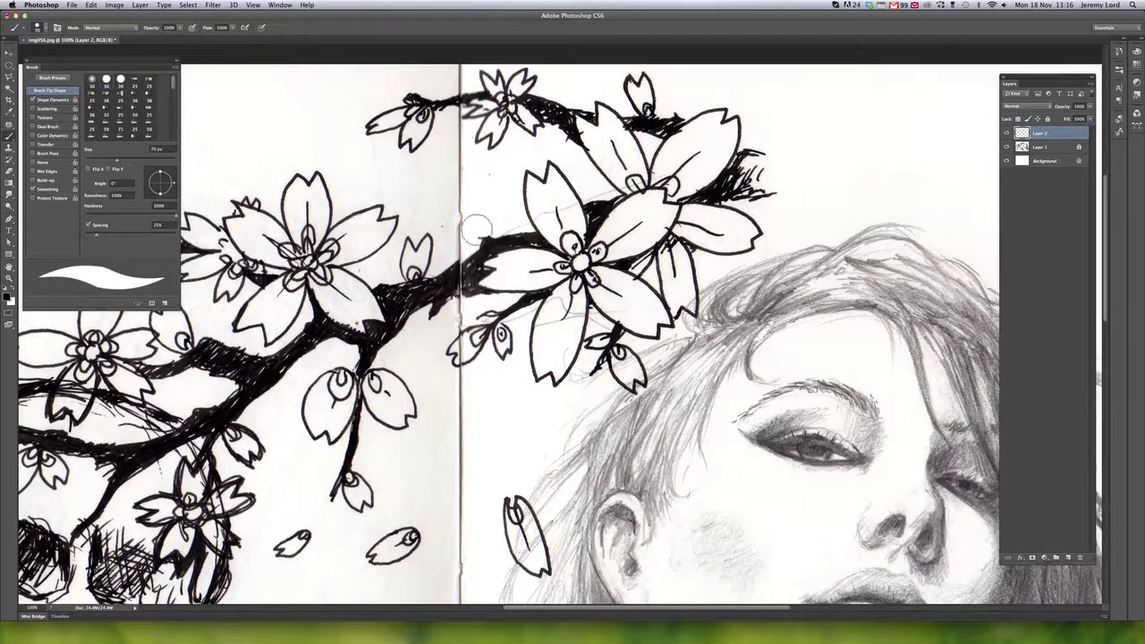
key(bracketleft)
key(bracketleft)
key(bracketleft)
key(bracketleft)
key(bracketleft)
key(bracketleft)
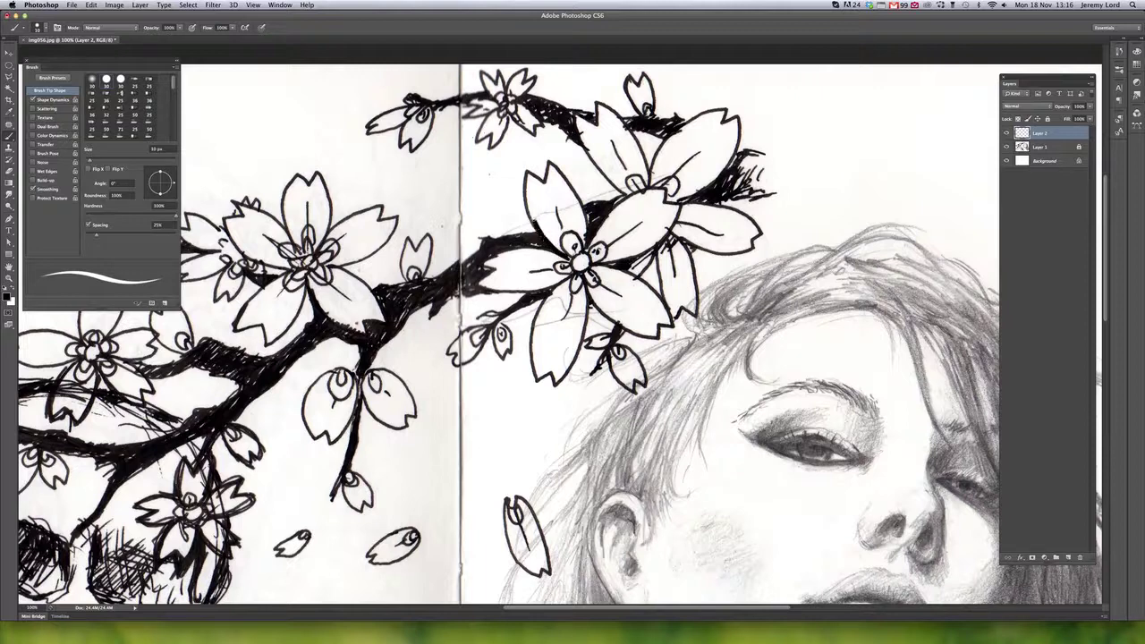
mouse_move(529, 201)
mouse_down()
mouse_move(525, 172)
mouse_move(563, 176)
mouse_move(586, 235)
mouse_move(635, 193)
mouse_move(667, 202)
mouse_move(664, 236)
mouse_move(602, 265)
mouse_up()
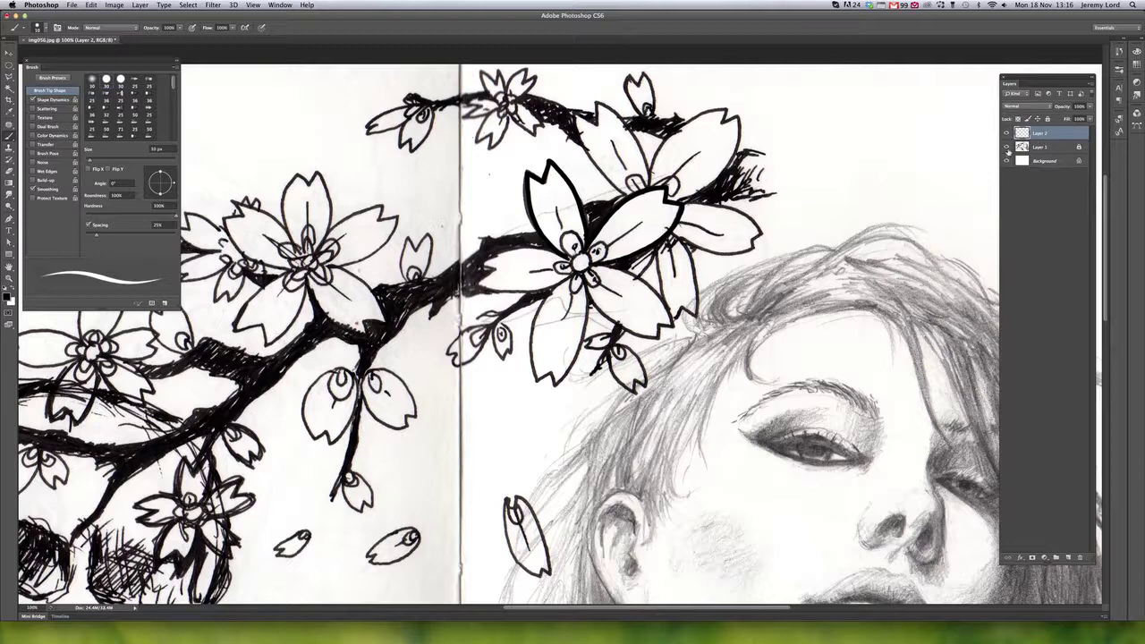
click(1006, 147)
click(1006, 148)
Trace the same blossom's remaining petals, stamens and centre in black on the new layer, checking the strokes without the line art
mouse_move(555, 247)
mouse_down()
mouse_move(490, 255)
mouse_move(475, 282)
mouse_move(538, 290)
mouse_move(567, 278)
mouse_move(534, 375)
mouse_move(551, 380)
mouse_move(576, 344)
mouse_move(589, 281)
mouse_move(615, 320)
mouse_move(662, 338)
mouse_move(665, 297)
mouse_move(628, 268)
mouse_up()
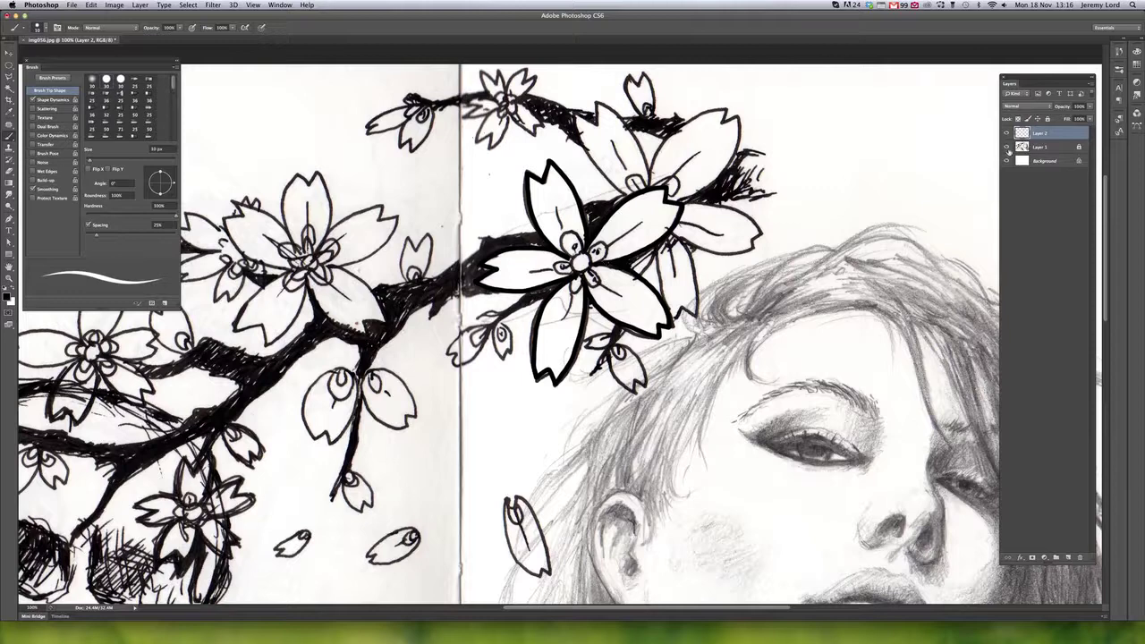
click(1006, 148)
click(1006, 148)
mouse_move(577, 255)
mouse_down()
mouse_move(579, 272)
mouse_move(601, 242)
mouse_move(605, 286)
mouse_move(552, 272)
mouse_move(578, 228)
mouse_move(565, 227)
mouse_up()
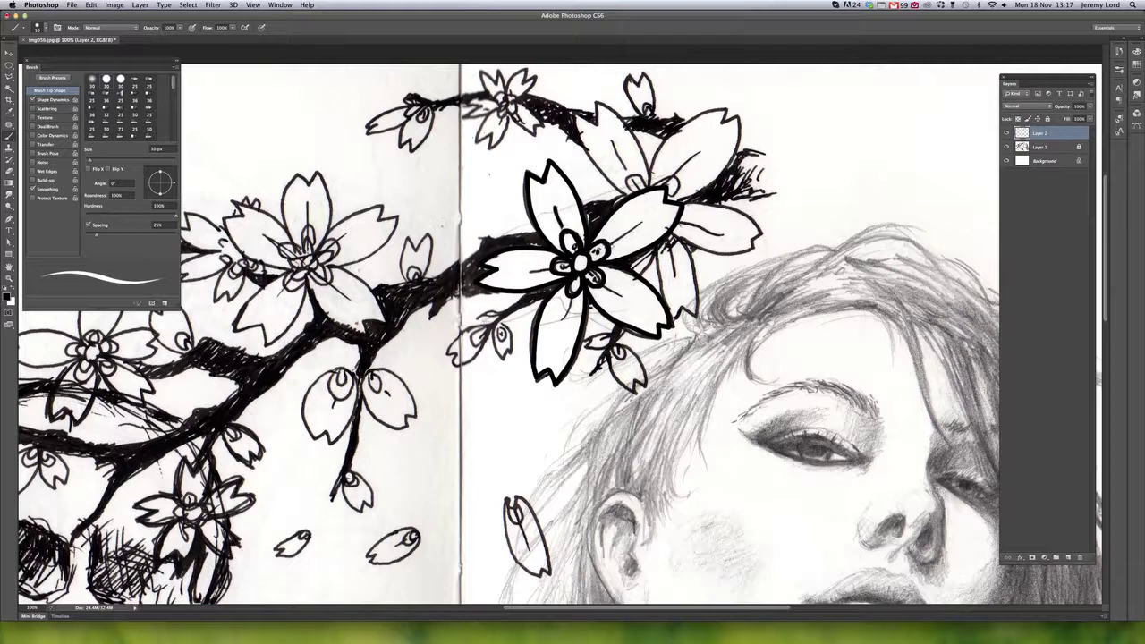
Add the remaining short strokes inside the large blossom's petals in black and hide the locked line art layer
drag(635, 225, 611, 241)
drag(626, 288, 560, 320)
click(1005, 147)
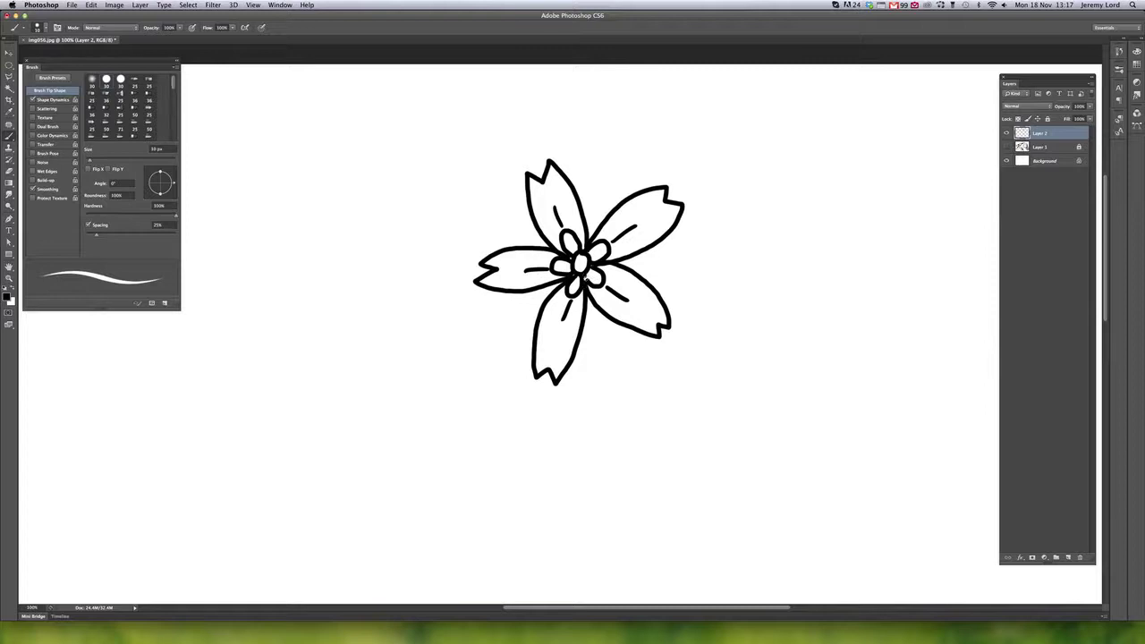
Add a new layer beneath the blossom drawing, rename the drawing's layer "blossom" and the new layer "colours"
click(1057, 146)
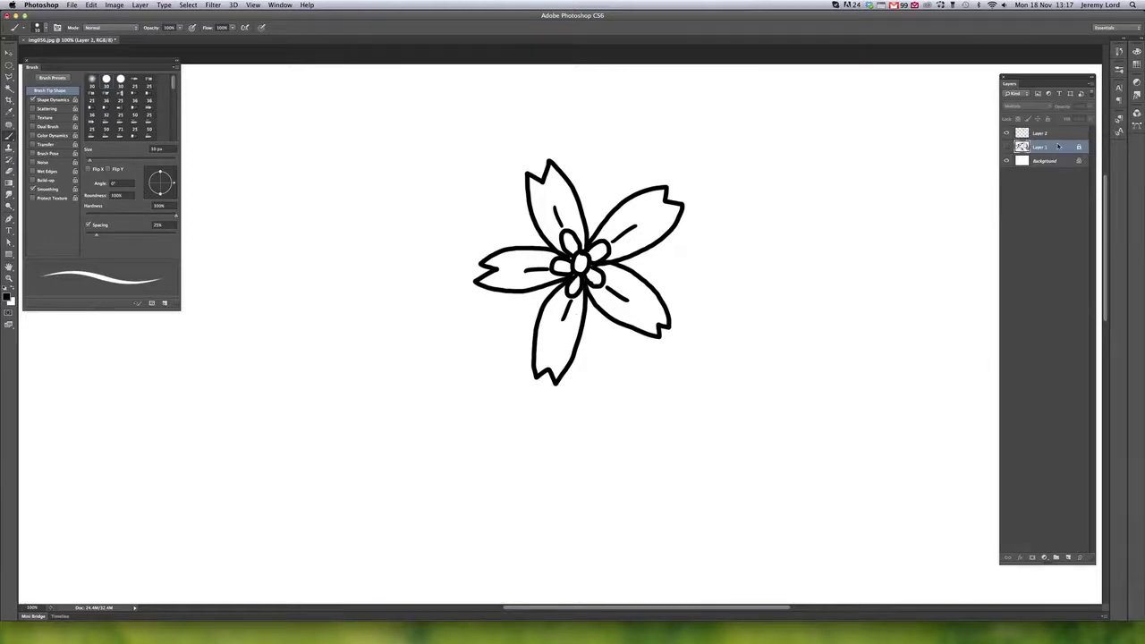
click(1056, 558)
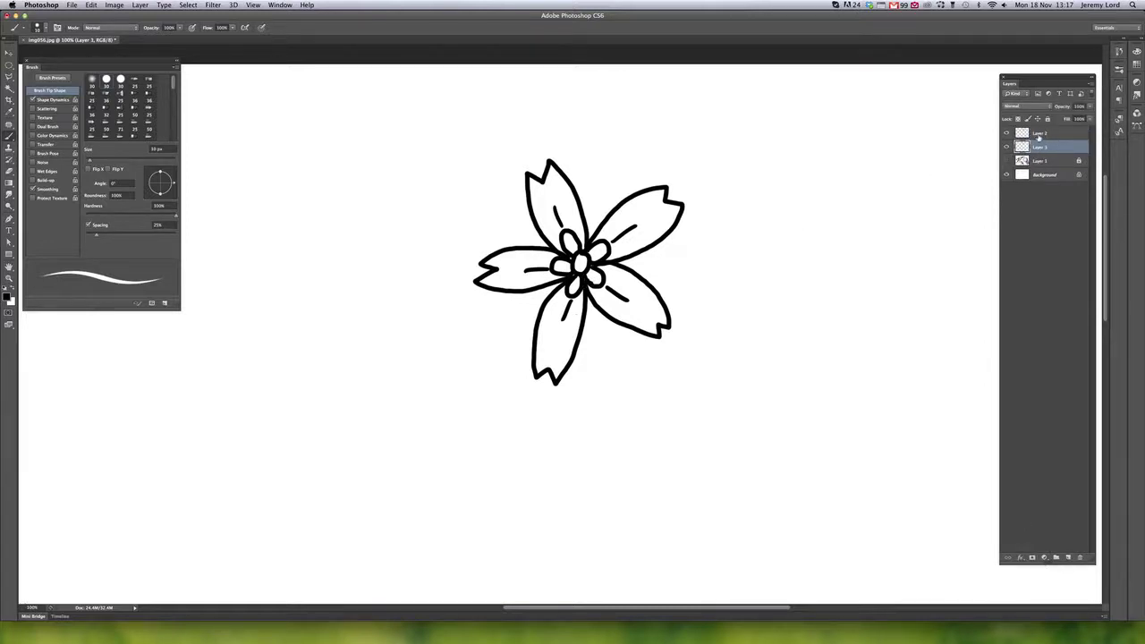
double_click(1038, 134)
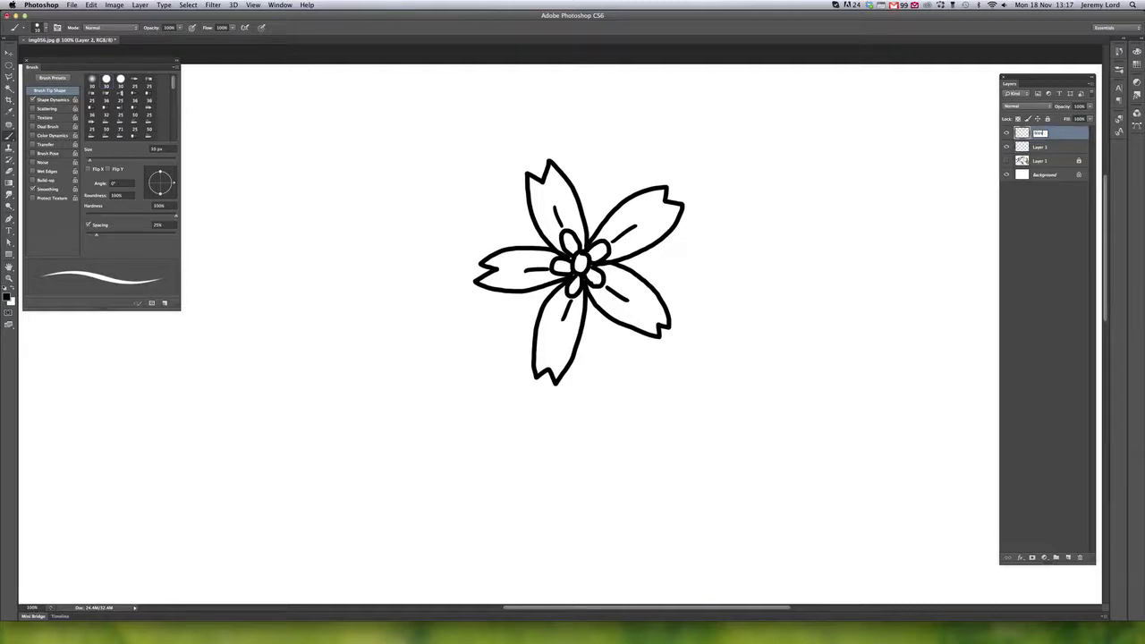
text(blossom)
key(Tab)
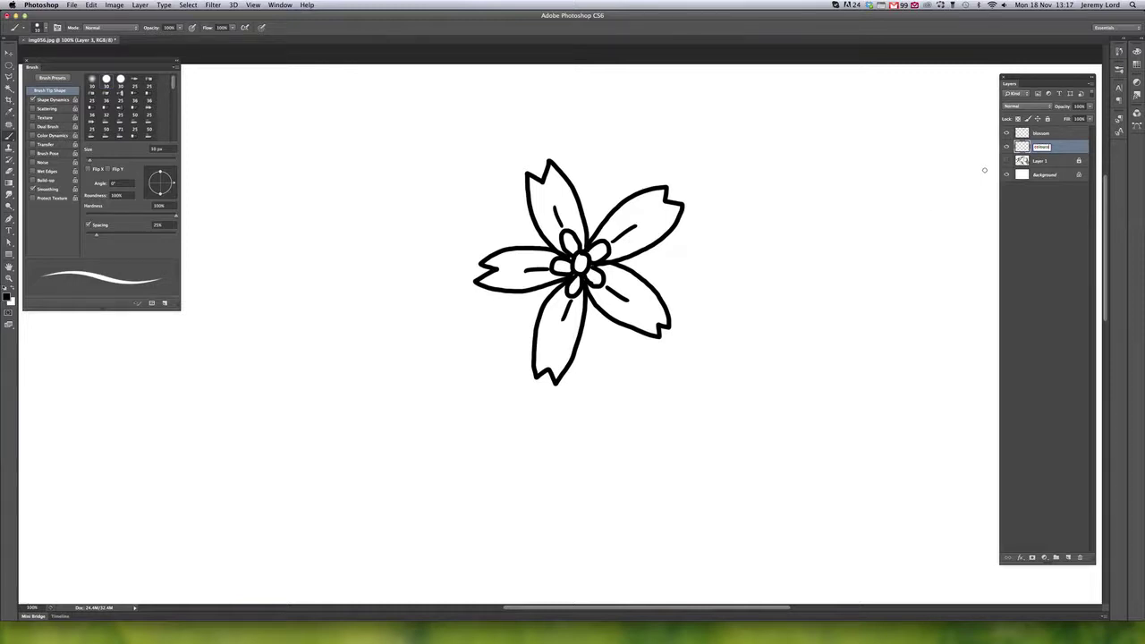
text(colours)
key(Return)
Set the foreground colour to light pink fabef2 and the brush size to 35 px
click(6, 297)
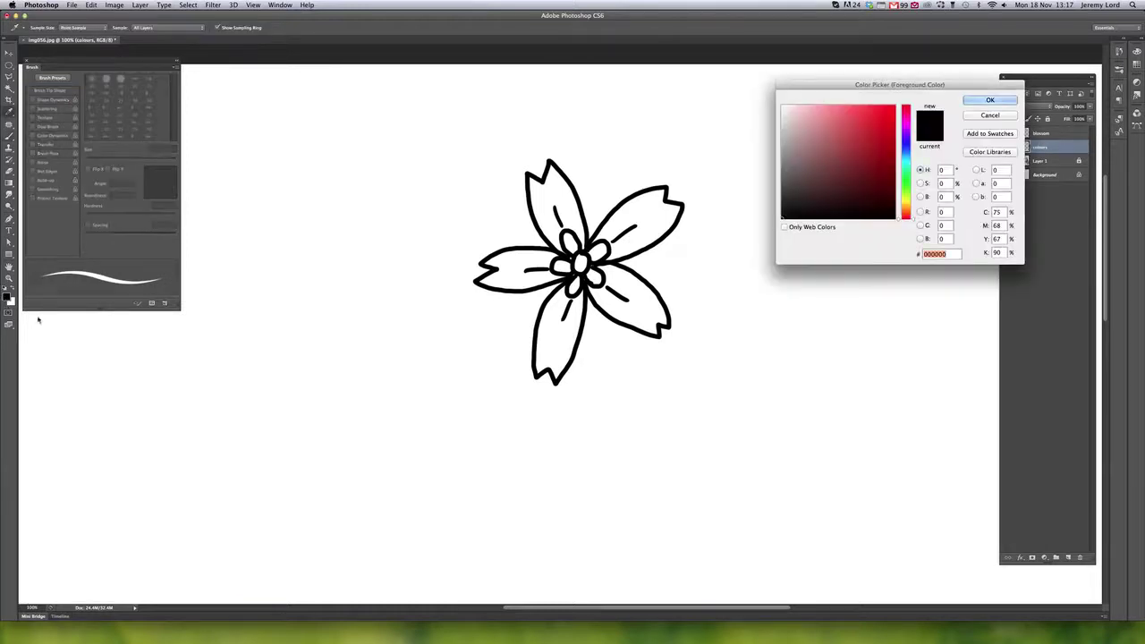
click(909, 121)
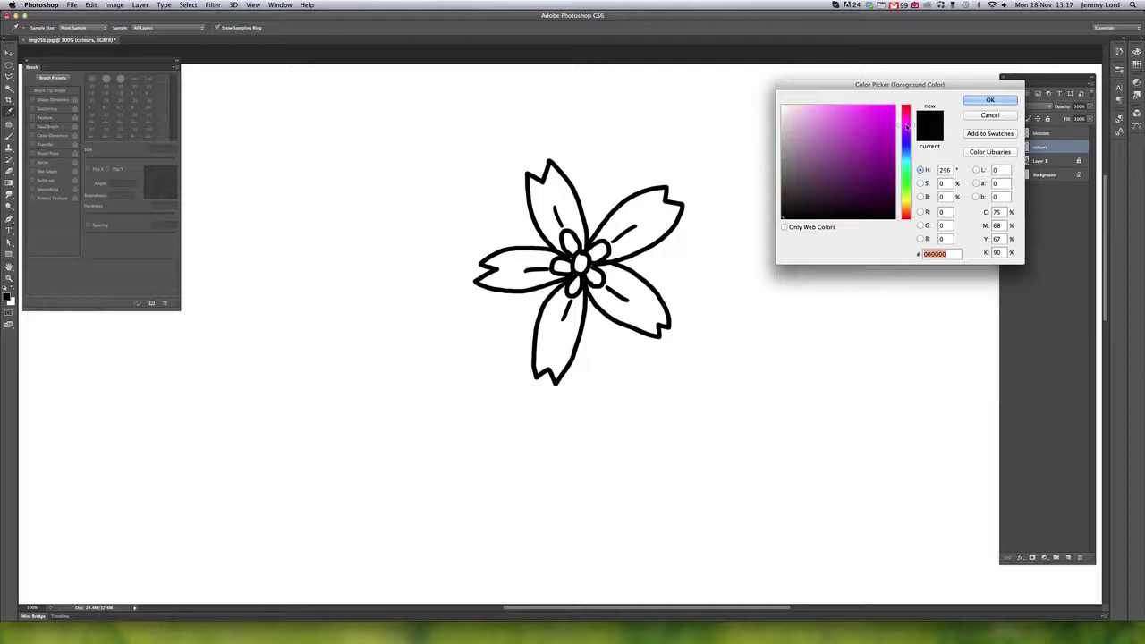
click(808, 107)
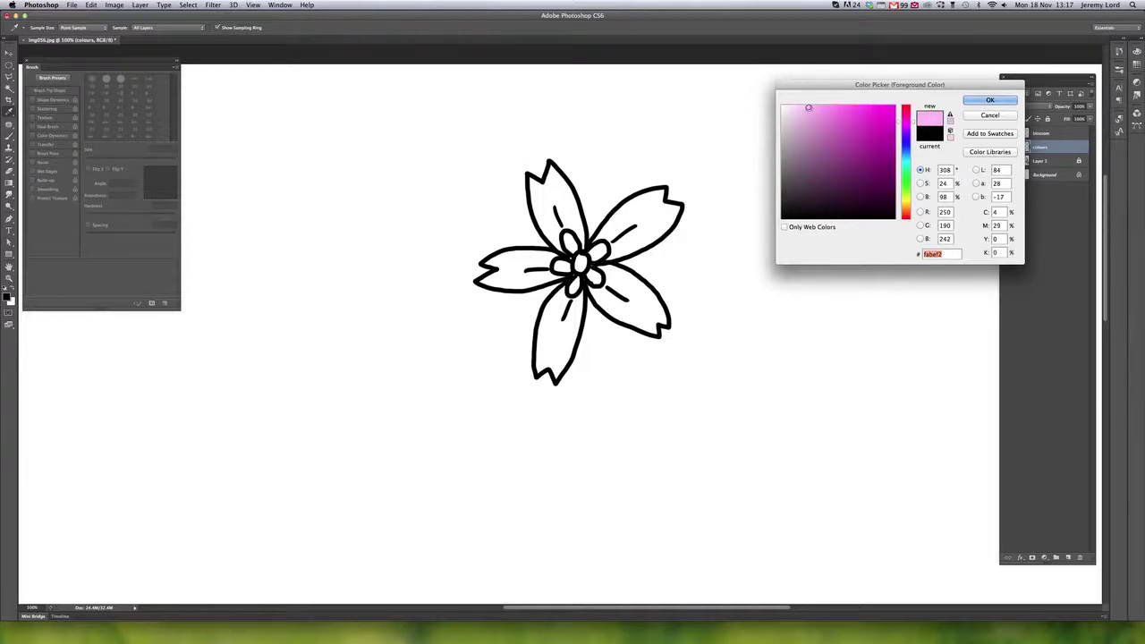
click(990, 99)
key(bracketright)
key(bracketright)
key(bracketright)
key(bracketright)
key(bracketright)
key(bracketright)
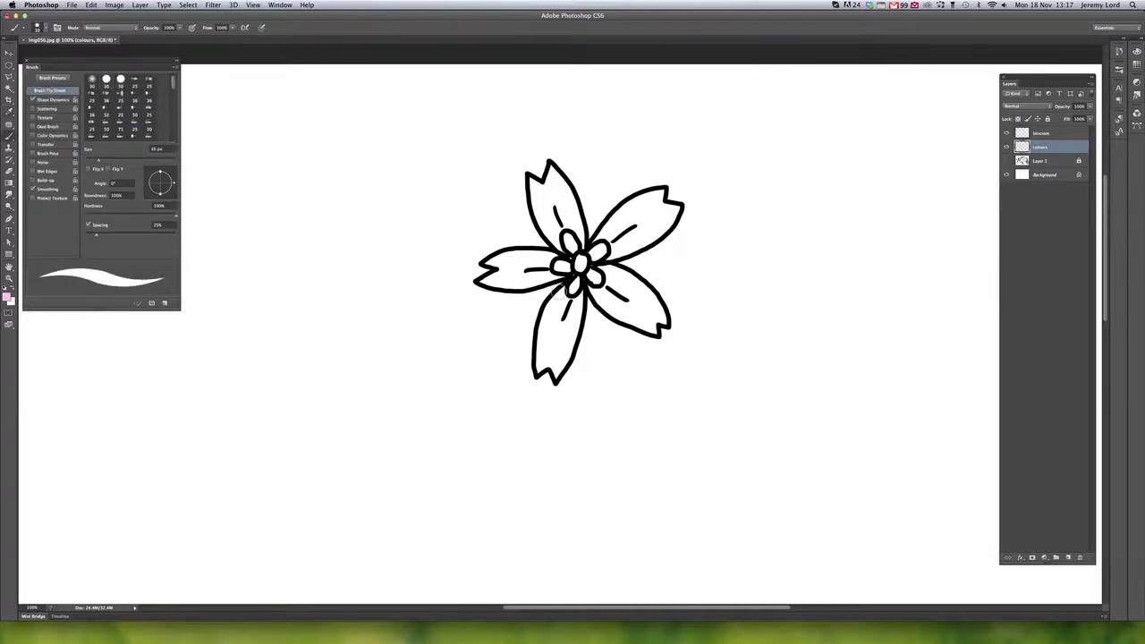
key(bracketleft)
On the colours layer, paint the blossom's five petals pink and its stamens and centre white
mouse_move(565, 291)
mouse_down()
mouse_move(545, 344)
mouse_move(563, 332)
mouse_move(556, 309)
mouse_move(541, 363)
mouse_move(554, 374)
mouse_move(544, 355)
mouse_up()
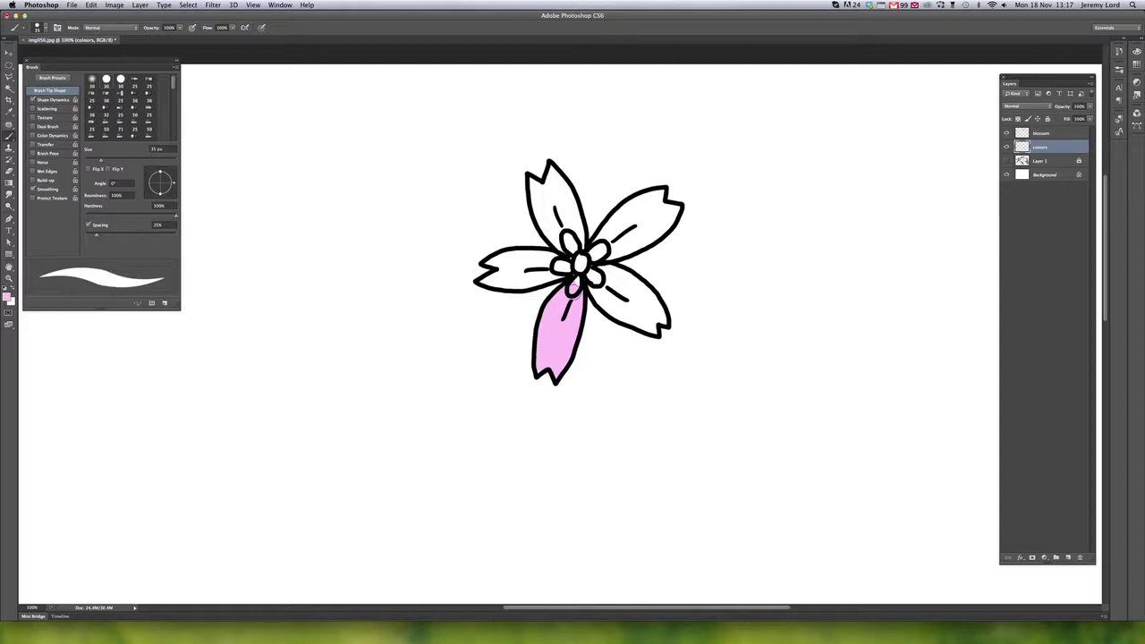
mouse_move(612, 253)
mouse_down()
mouse_move(672, 210)
mouse_move(652, 195)
mouse_move(610, 222)
mouse_move(608, 243)
mouse_move(650, 220)
mouse_up()
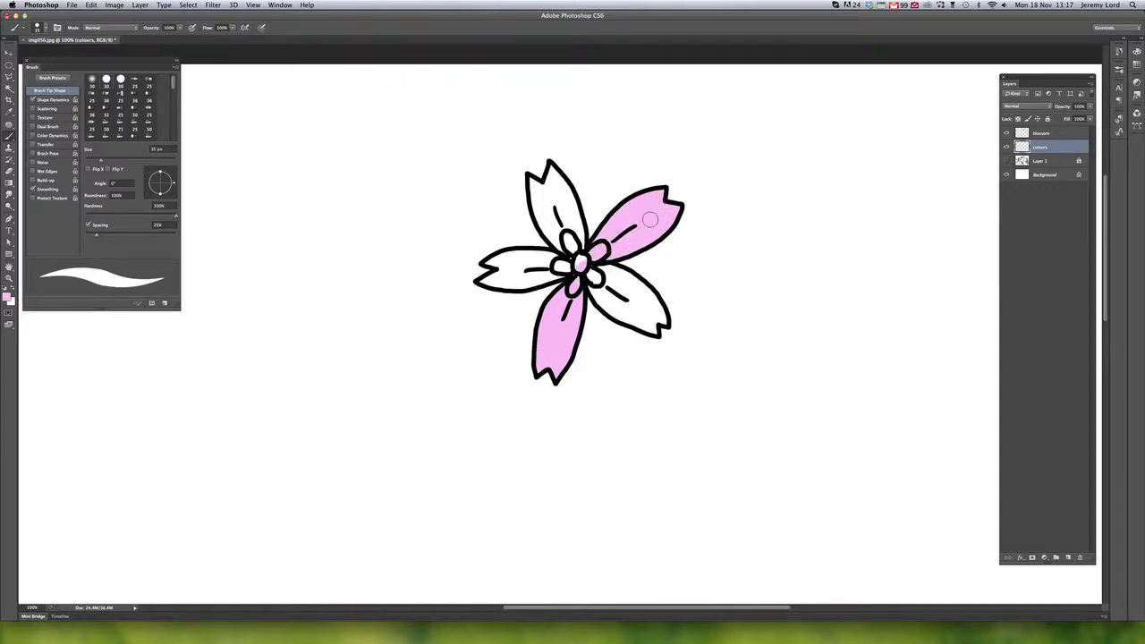
mouse_move(562, 215)
mouse_down()
mouse_move(577, 246)
mouse_move(559, 179)
mouse_move(554, 223)
mouse_move(536, 192)
mouse_up()
mouse_move(617, 308)
mouse_down()
mouse_move(649, 319)
mouse_move(646, 294)
mouse_move(661, 318)
mouse_up()
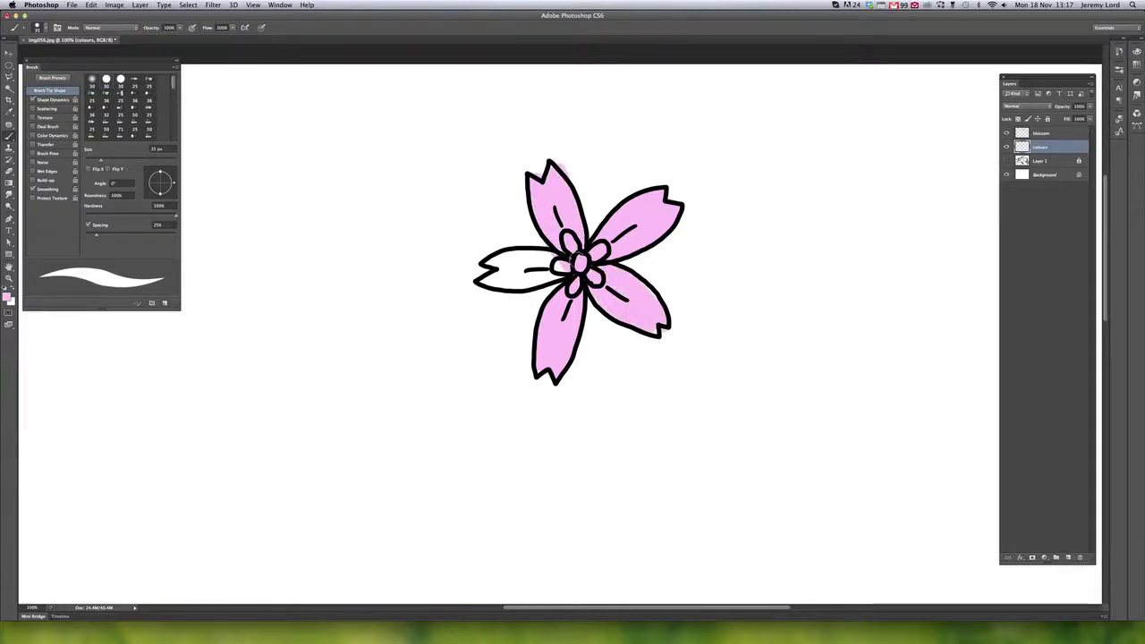
mouse_move(546, 273)
mouse_down()
mouse_move(510, 288)
mouse_move(486, 281)
mouse_move(503, 269)
mouse_move(492, 262)
mouse_move(548, 255)
mouse_up()
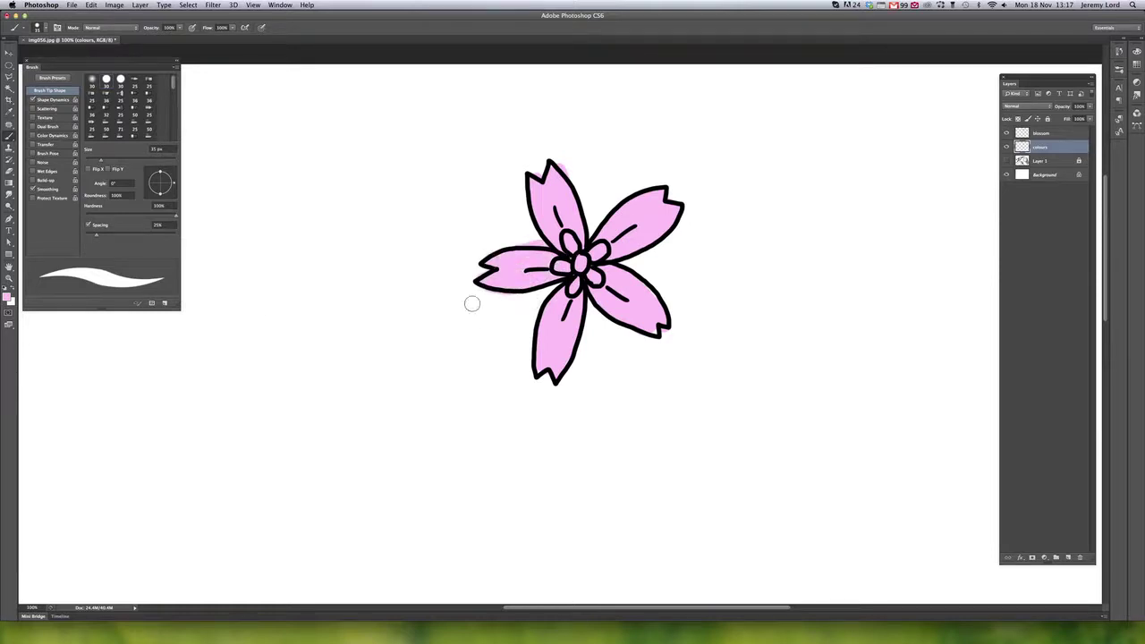
key(x)
mouse_move(560, 267)
mouse_down()
mouse_move(587, 256)
mouse_move(577, 284)
mouse_move(565, 238)
mouse_up()
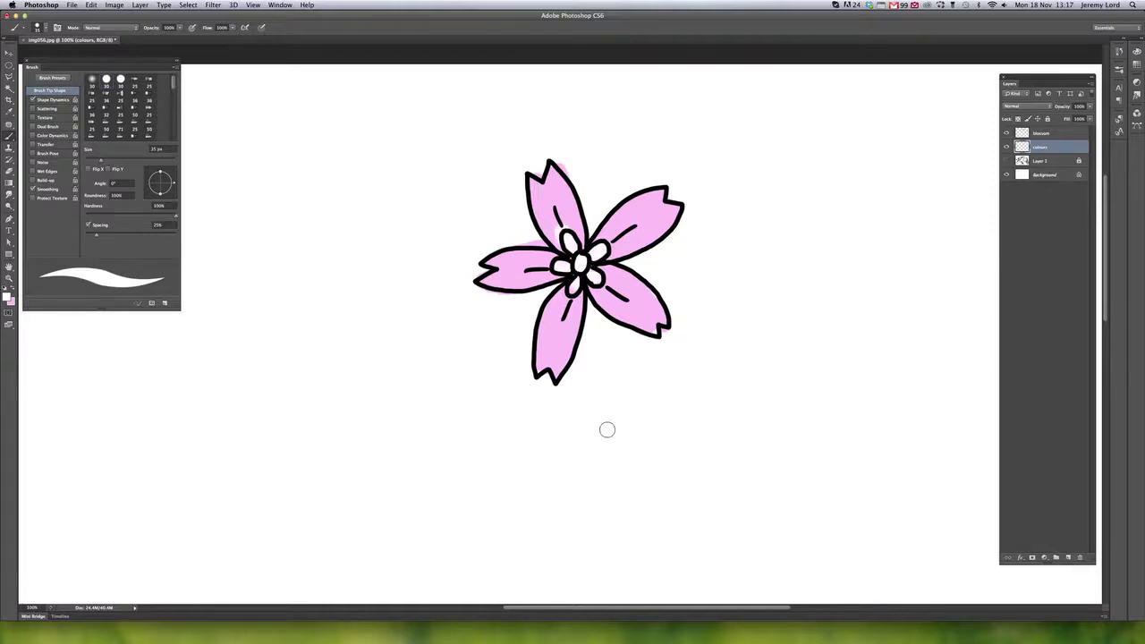
Delete the colours and blossom layers and show the line art layer again
key(super+minus)
key(super+minus)
key(super+minus)
key(super+equal)
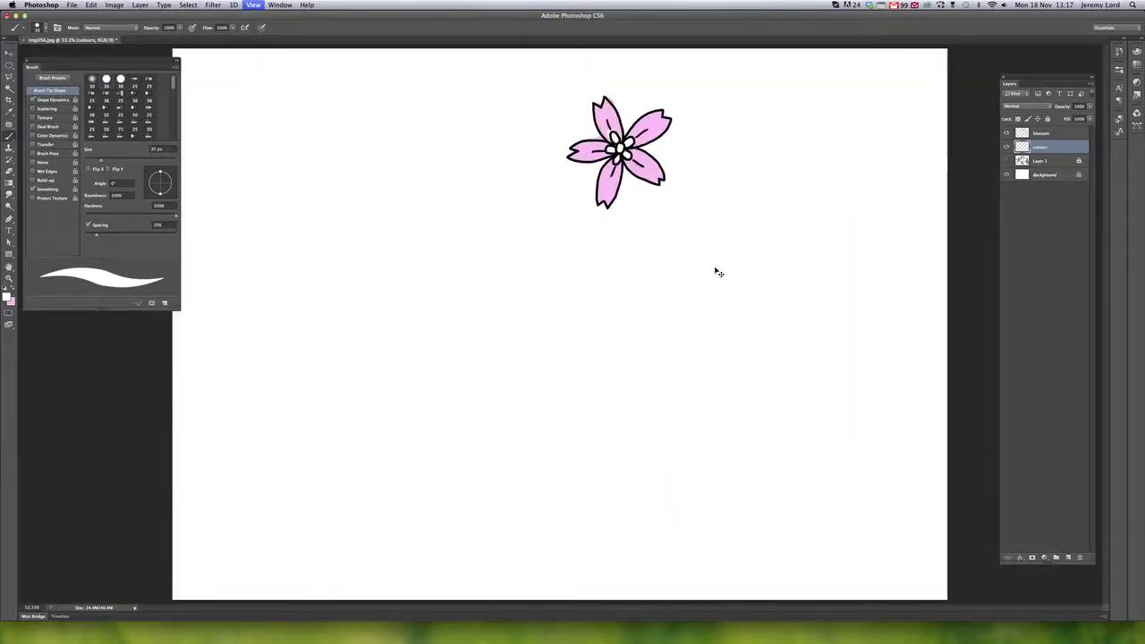
key(BackSpace)
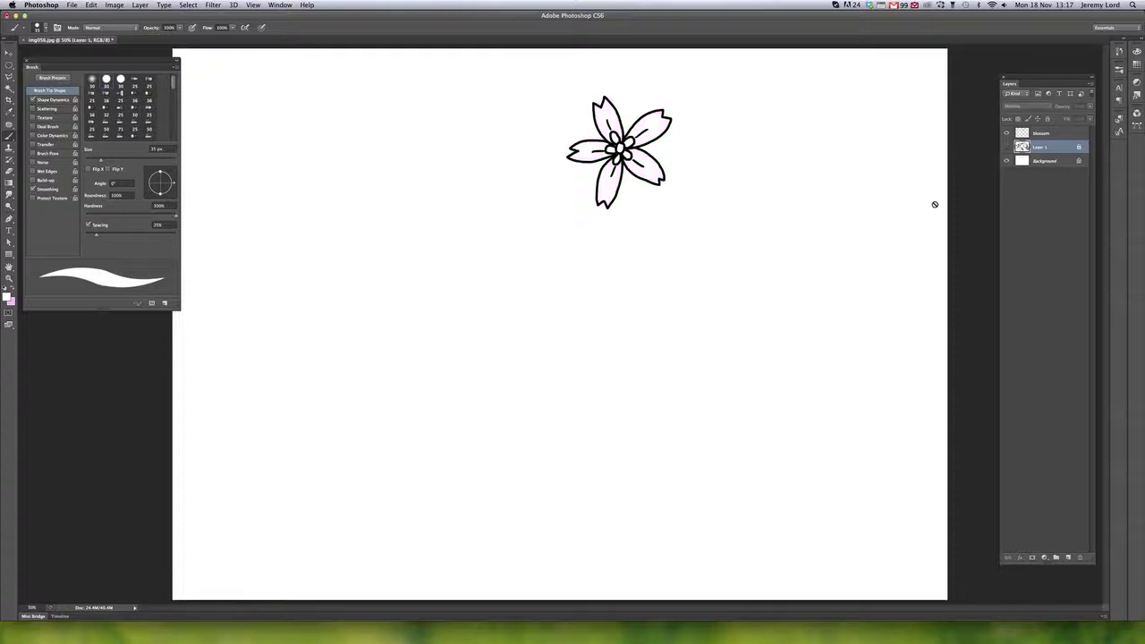
click(1052, 134)
key(BackSpace)
click(1006, 133)
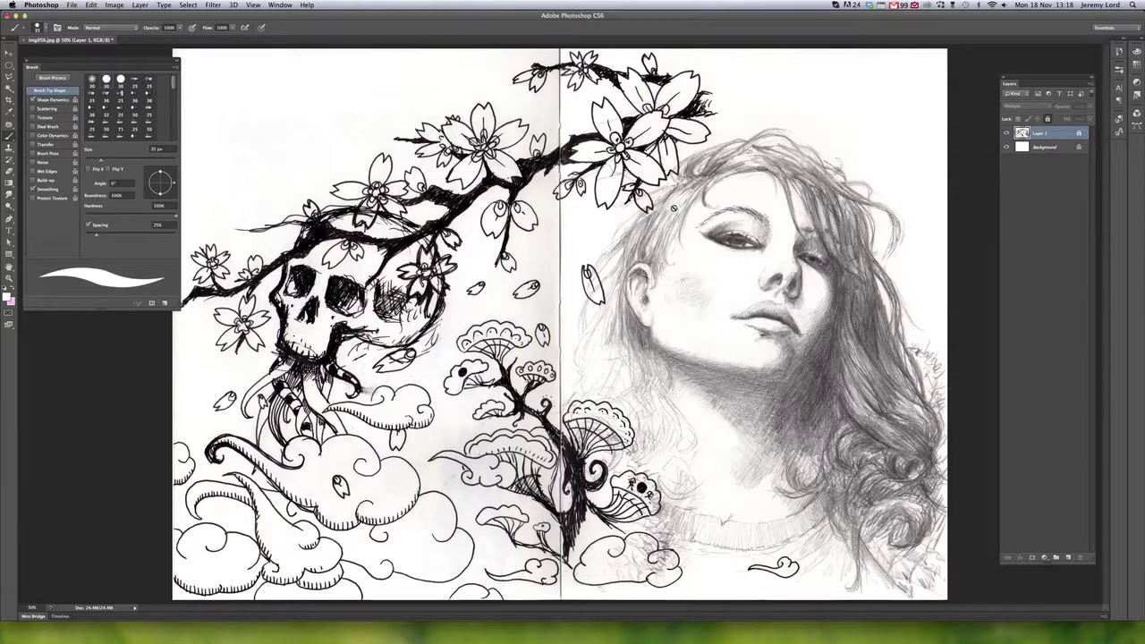
Unlock the line art layer in Multiply mode and add a layer mask to it
click(1047, 118)
key(shift+alt+m)
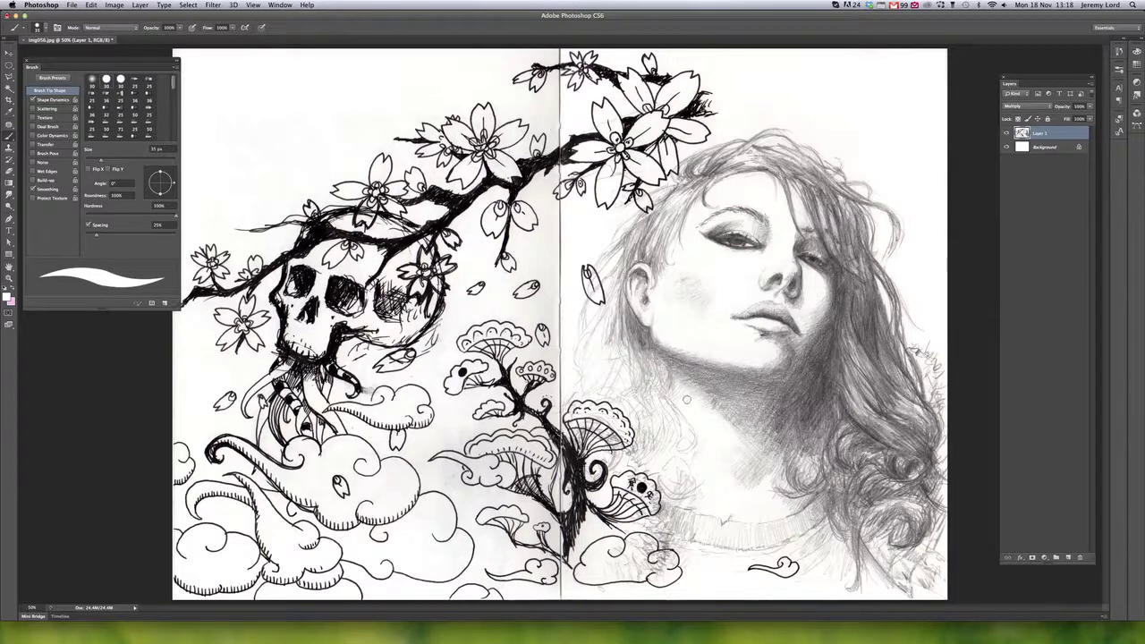
key(v)
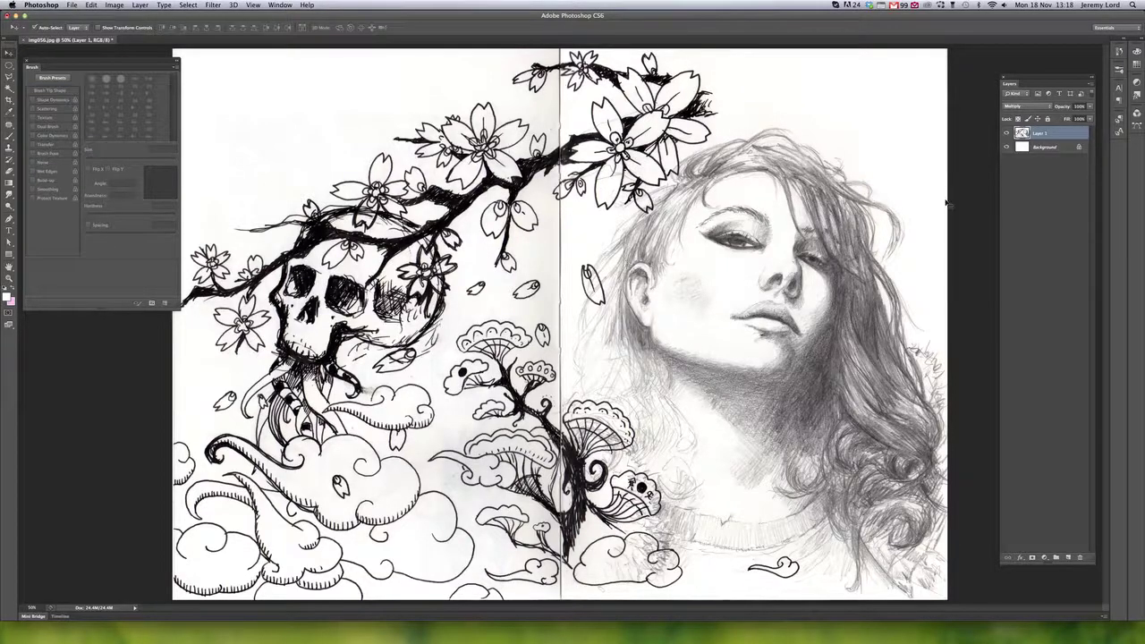
click(1032, 558)
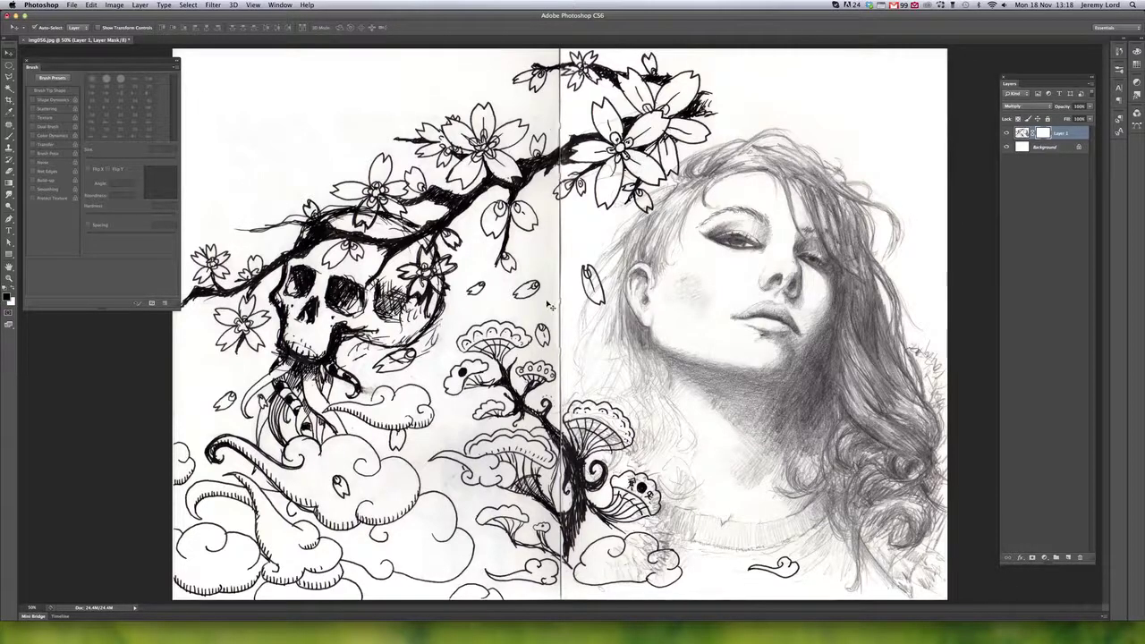
Paint black on the mask with a 125 px hard brush to hide the branch, blossoms and tree bordering the woman's hair
key(b)
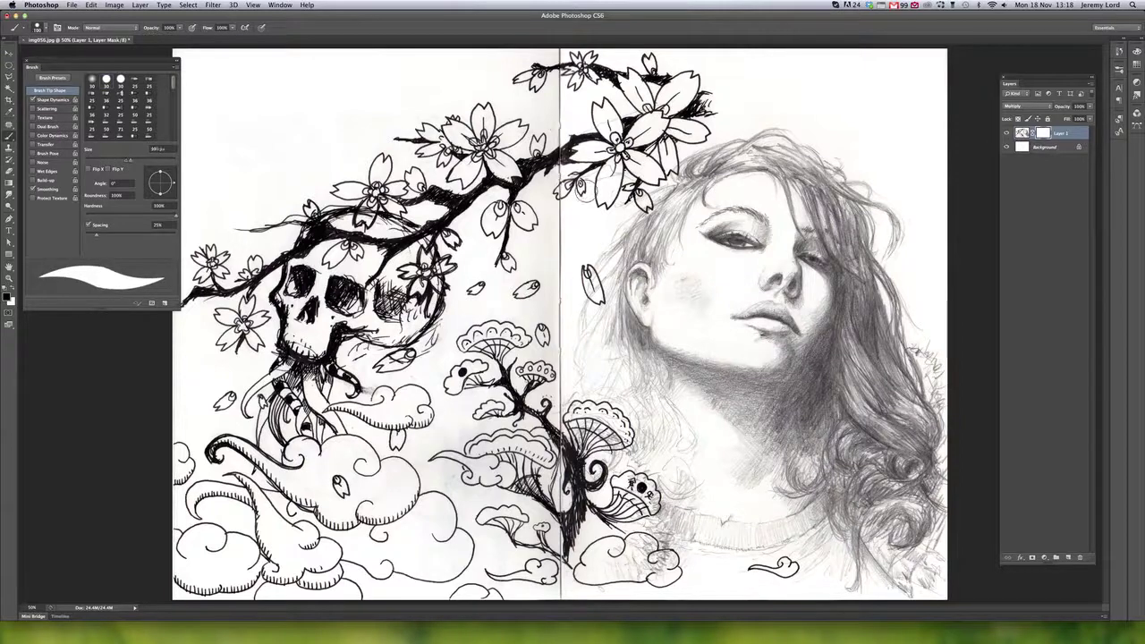
key(bracketright)
key(bracketright)
mouse_move(644, 168)
mouse_down()
mouse_move(589, 259)
mouse_move(573, 337)
mouse_move(560, 340)
mouse_move(567, 304)
mouse_move(561, 366)
mouse_move(592, 456)
mouse_move(672, 536)
mouse_move(685, 585)
mouse_move(605, 519)
mouse_move(548, 259)
mouse_move(610, 185)
mouse_move(710, 105)
mouse_move(587, 181)
mouse_move(669, 140)
mouse_move(630, 212)
mouse_up()
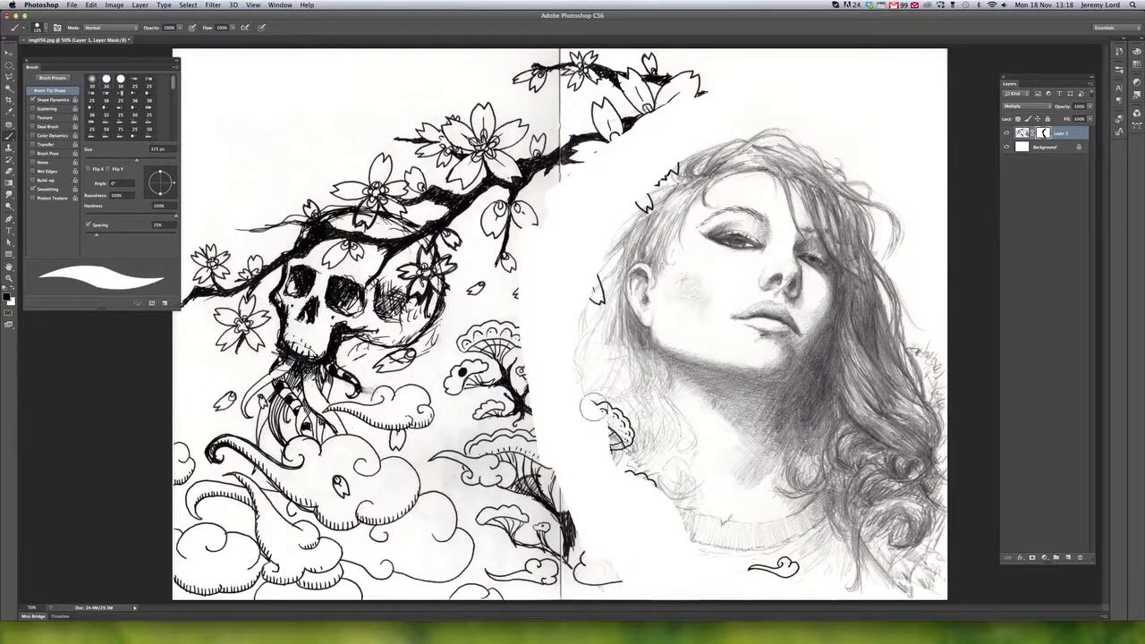
mouse_move(594, 410)
mouse_down()
mouse_move(609, 451)
mouse_move(709, 560)
mouse_move(769, 573)
mouse_move(720, 586)
mouse_up()
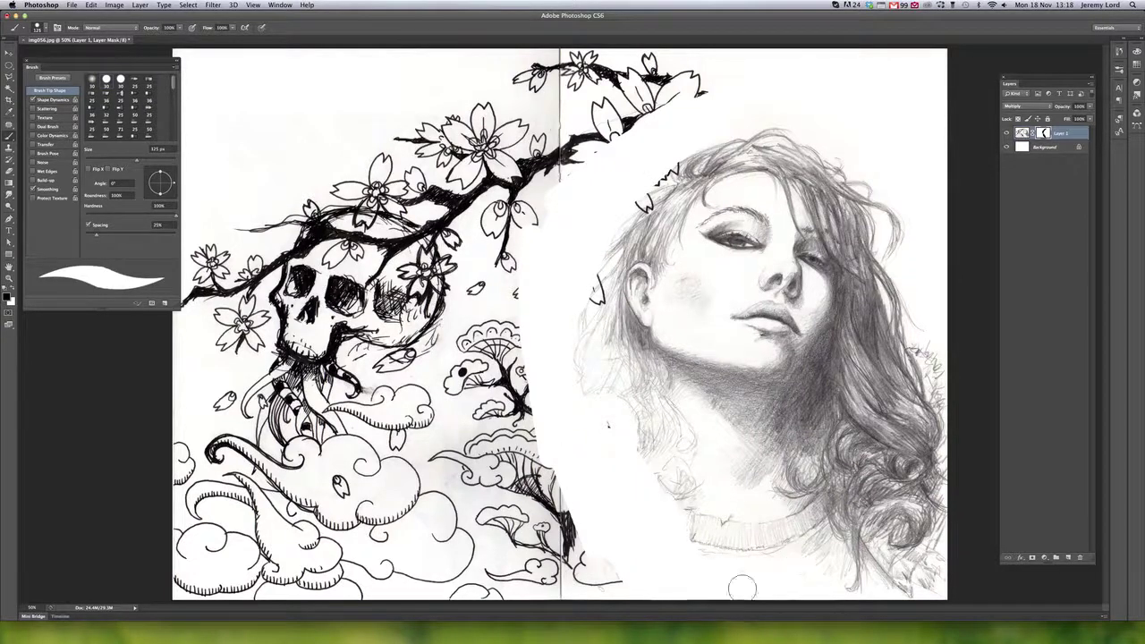
With a 70 px soft round brush, mask out the leftover blossom fragments along the edge of the woman's hair
click(93, 80)
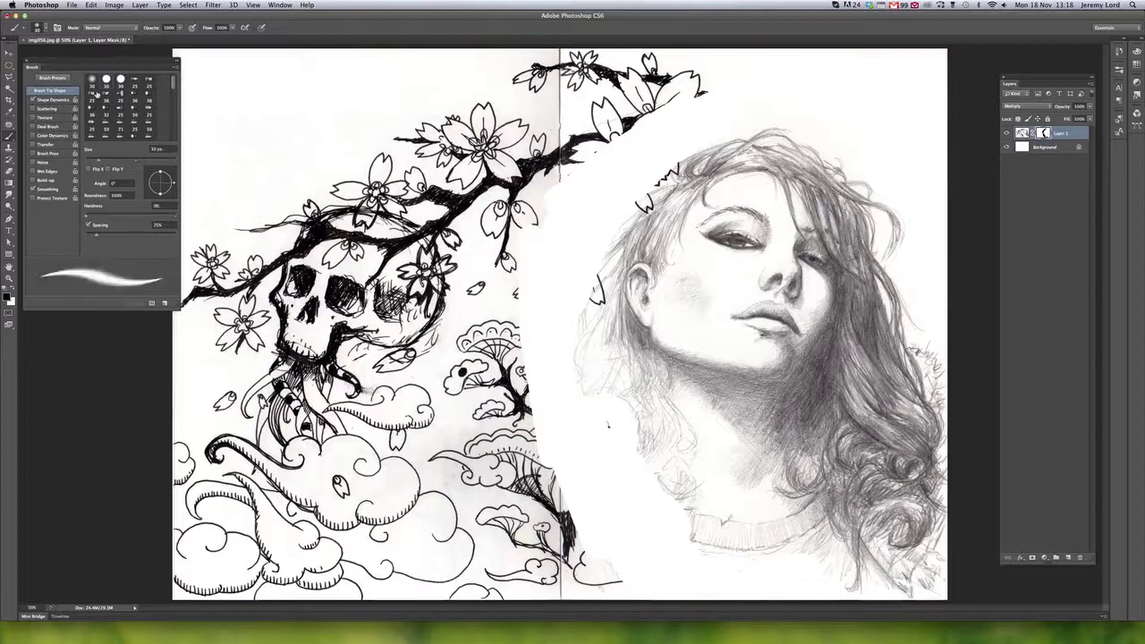
key(])
key(])
key(])
key(])
key(])
key(])
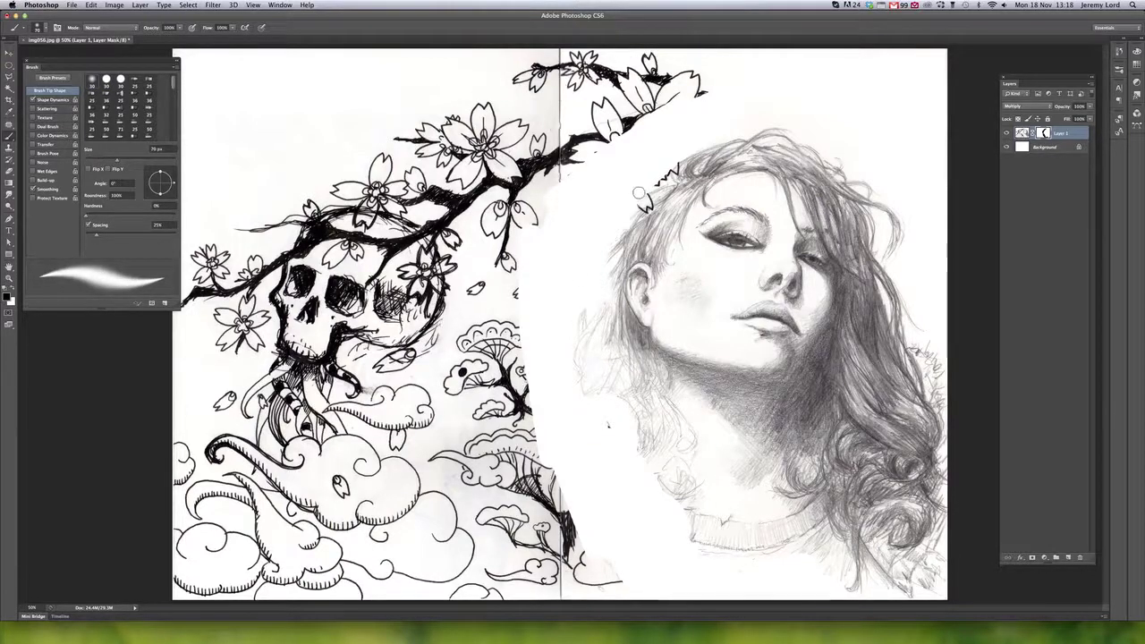
mouse_move(648, 198)
mouse_down()
mouse_move(673, 181)
mouse_move(637, 210)
mouse_move(659, 203)
mouse_move(611, 267)
mouse_up()
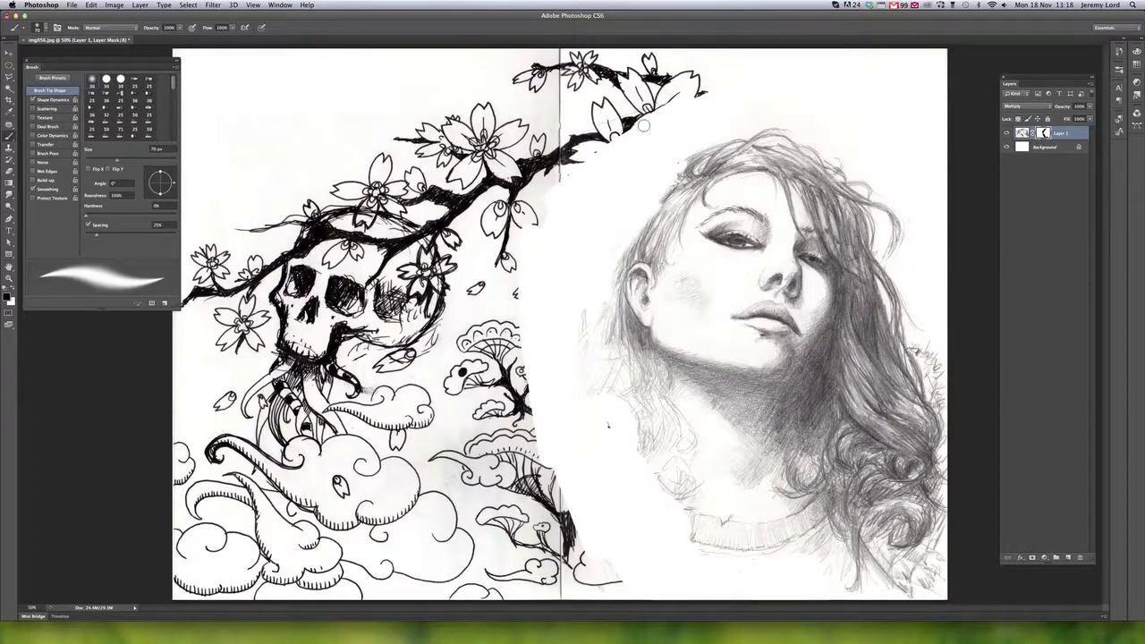
Select the skull, branch and cloud side of the drawing with the Polygonal Lasso, mask it out, and deselect
key(l)
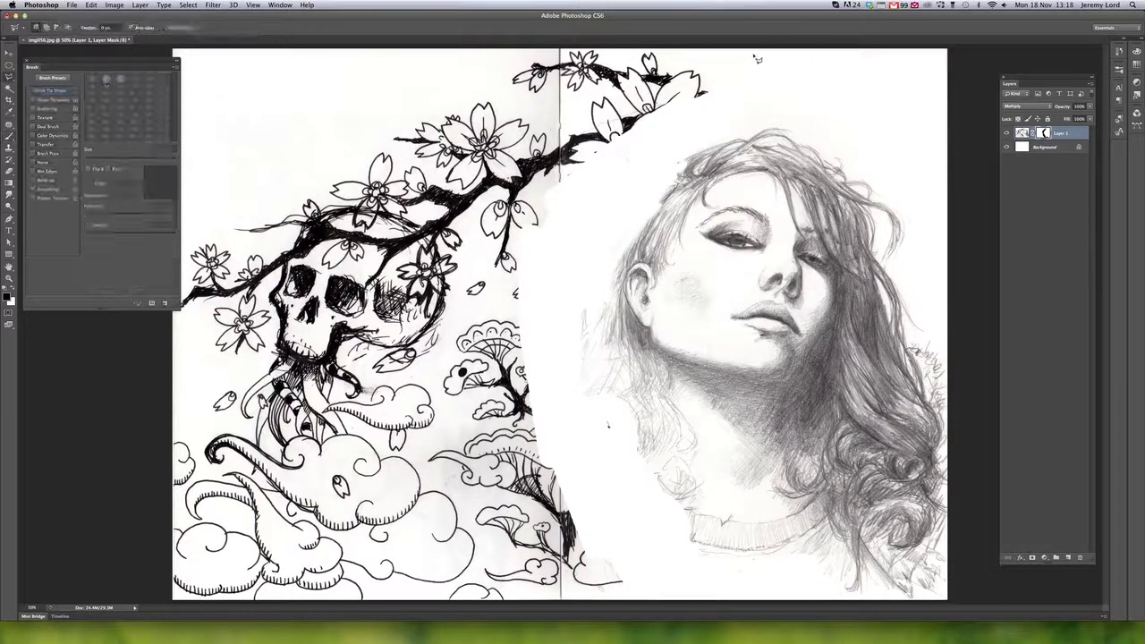
click(771, 77)
click(606, 202)
click(556, 310)
click(573, 459)
click(657, 600)
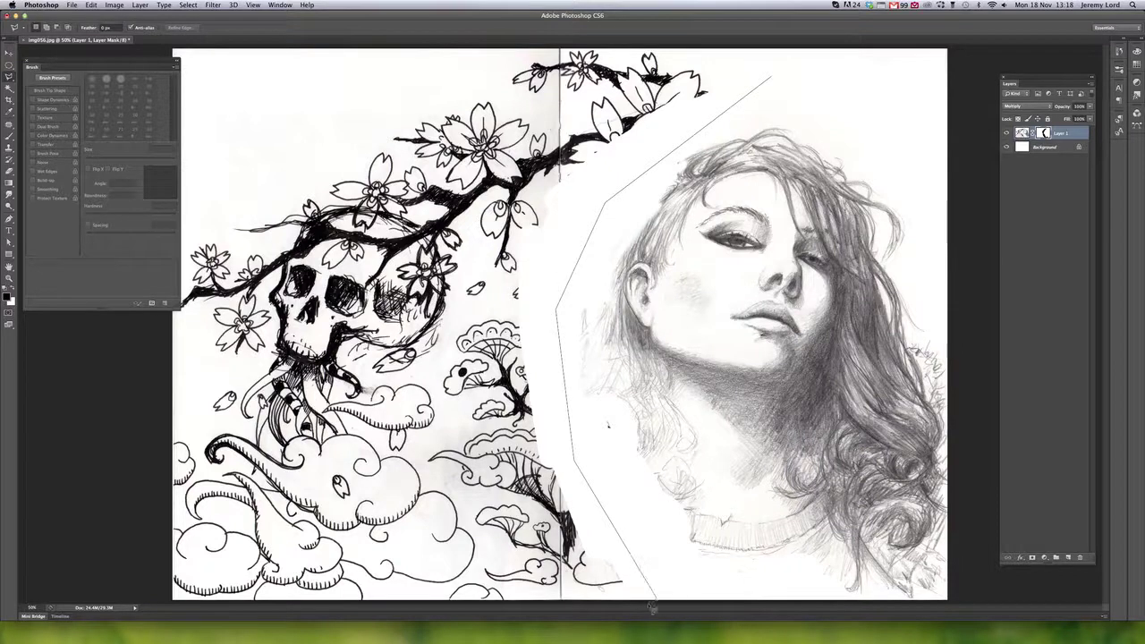
click(653, 597)
click(143, 592)
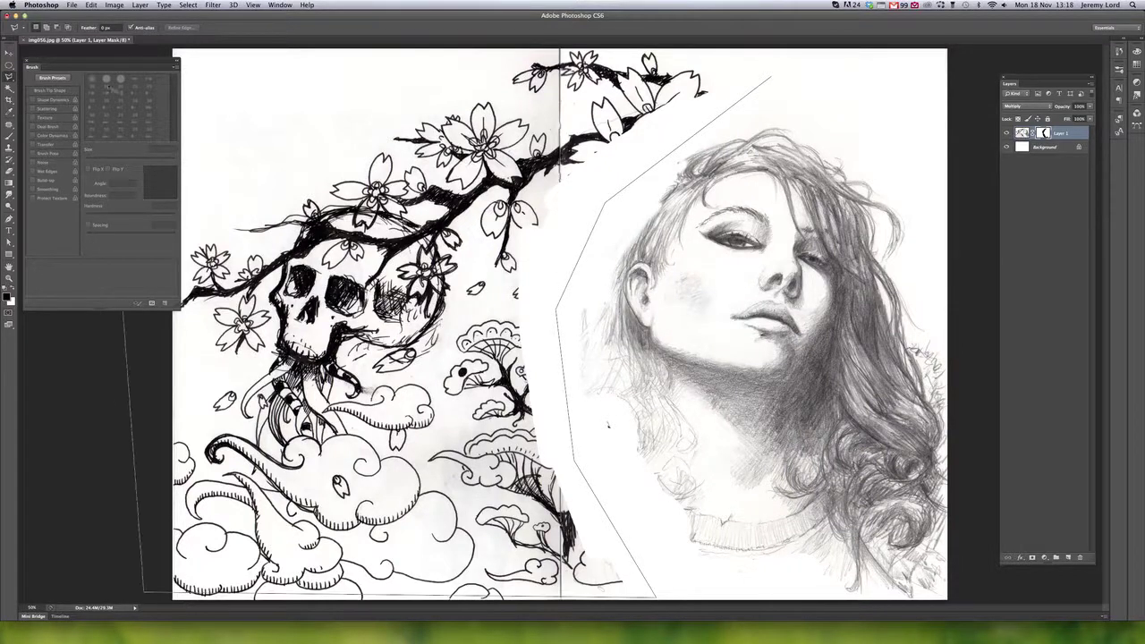
click(156, 50)
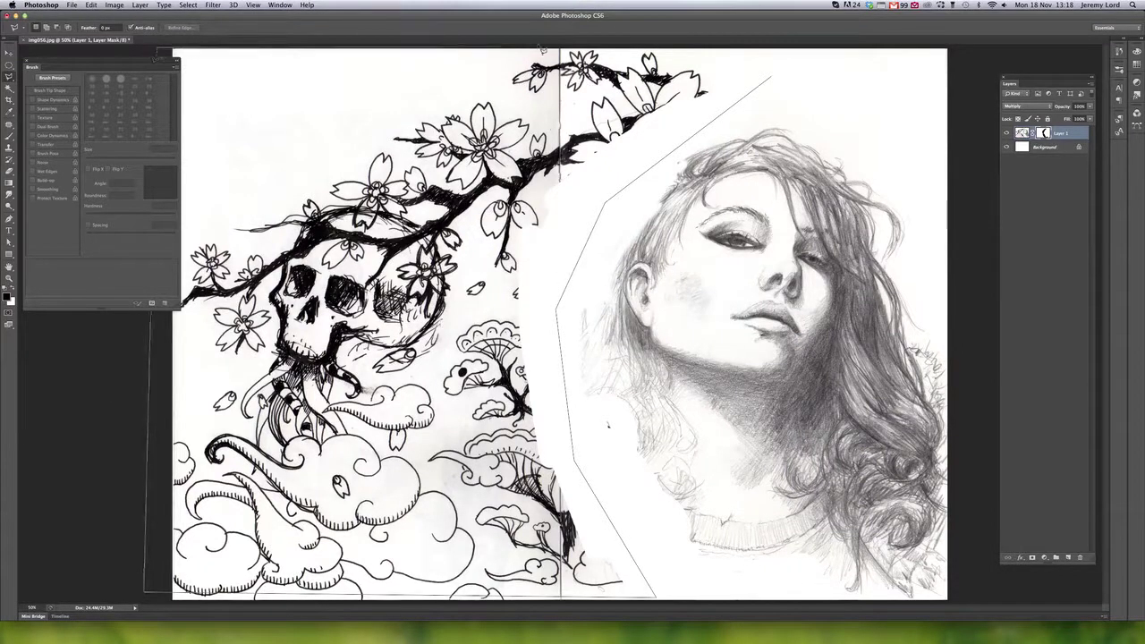
click(785, 57)
key(Delete)
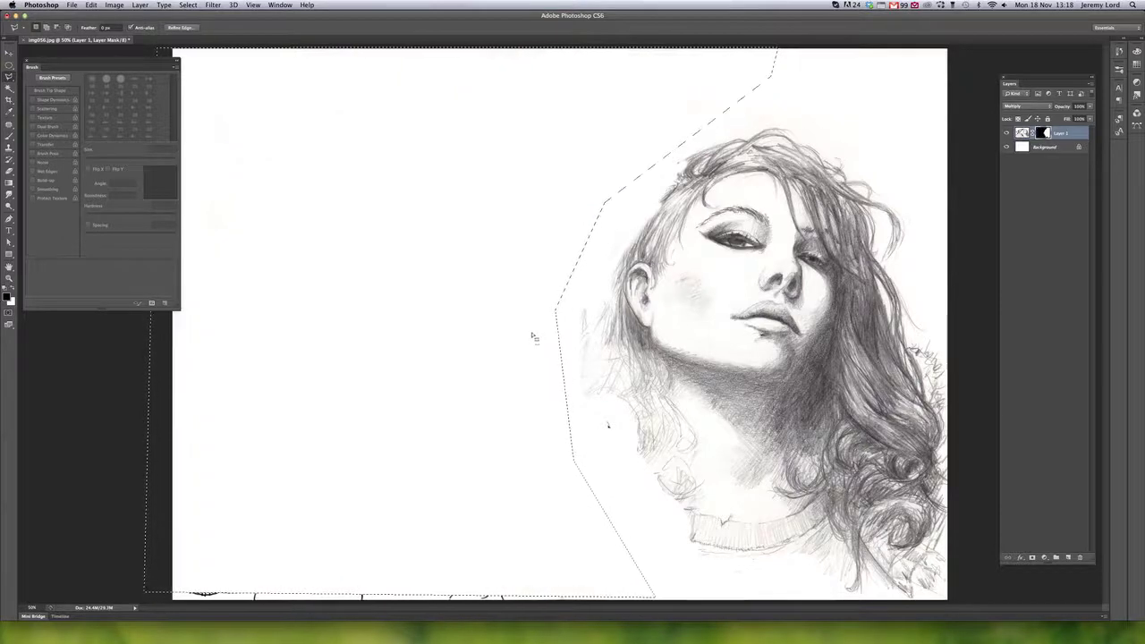
key(ctrl+d)
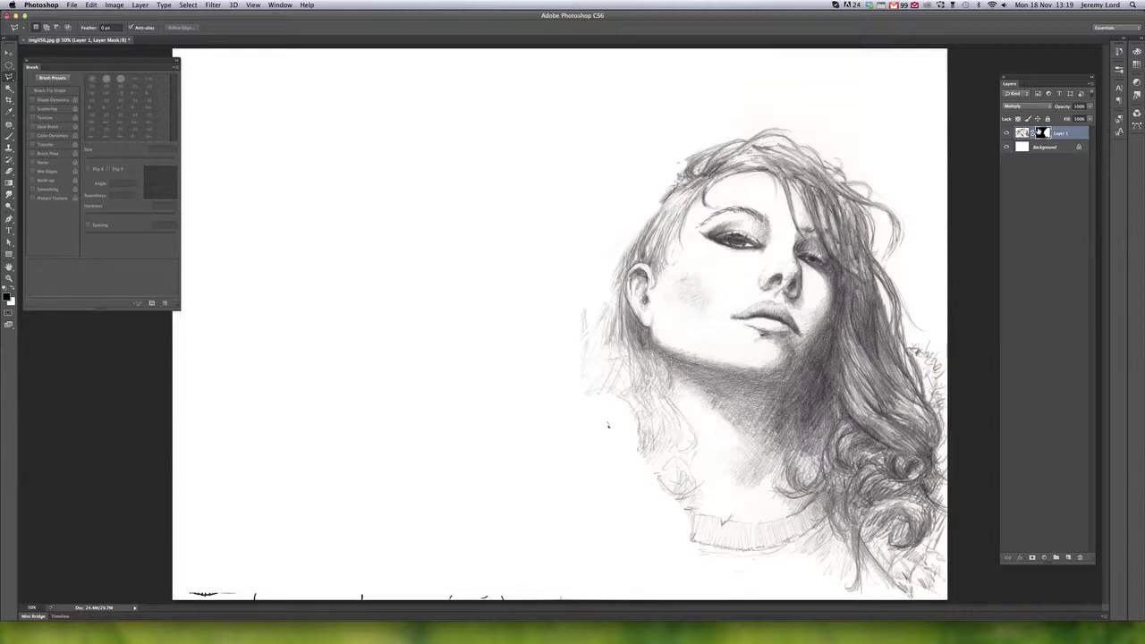
click(1022, 133)
key(super+l)
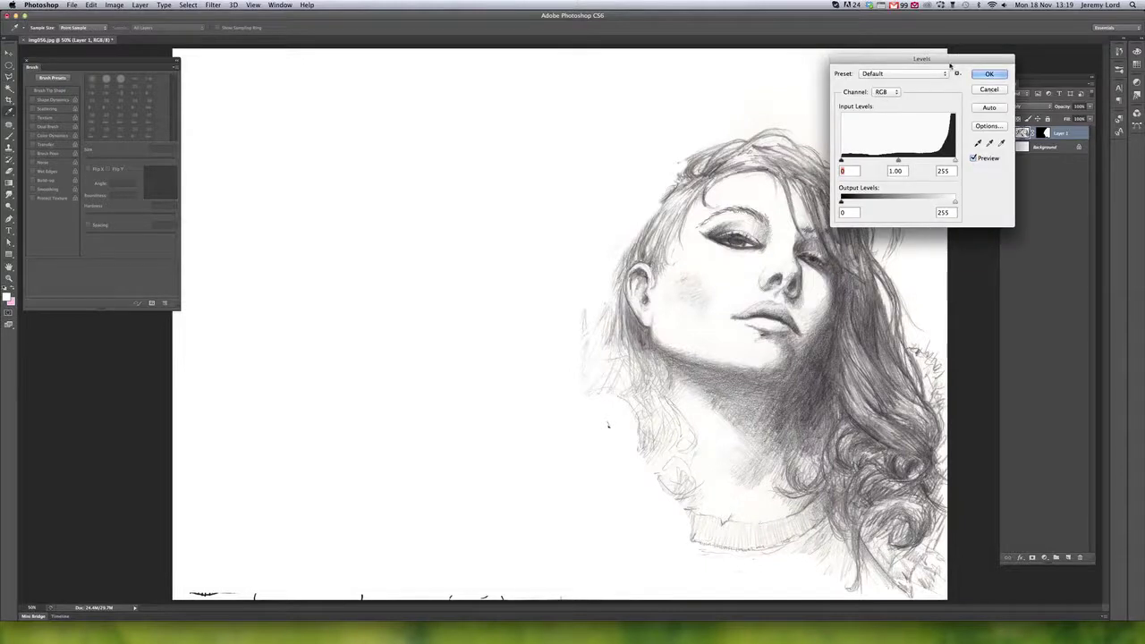
drag(950, 64, 497, 79)
click(532, 116)
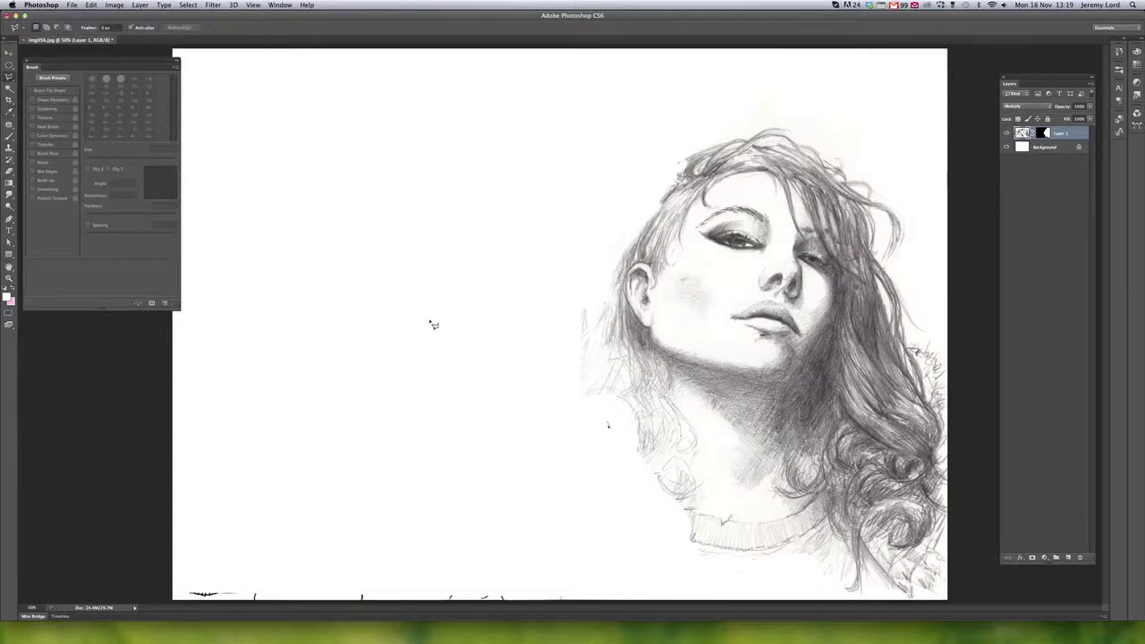
key(super+l)
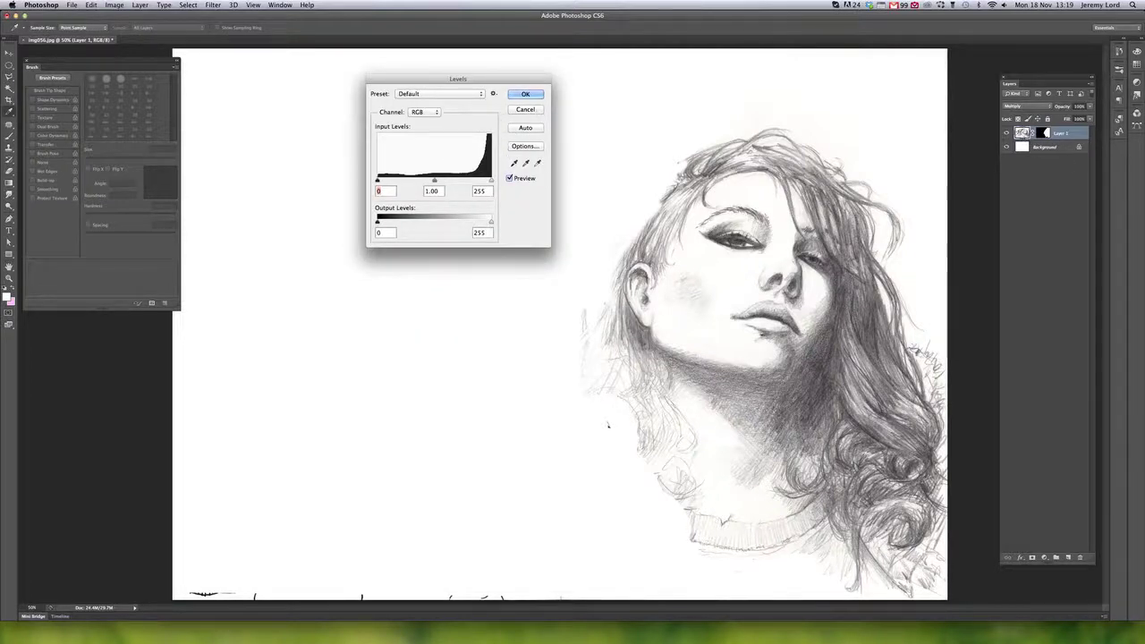
click(525, 94)
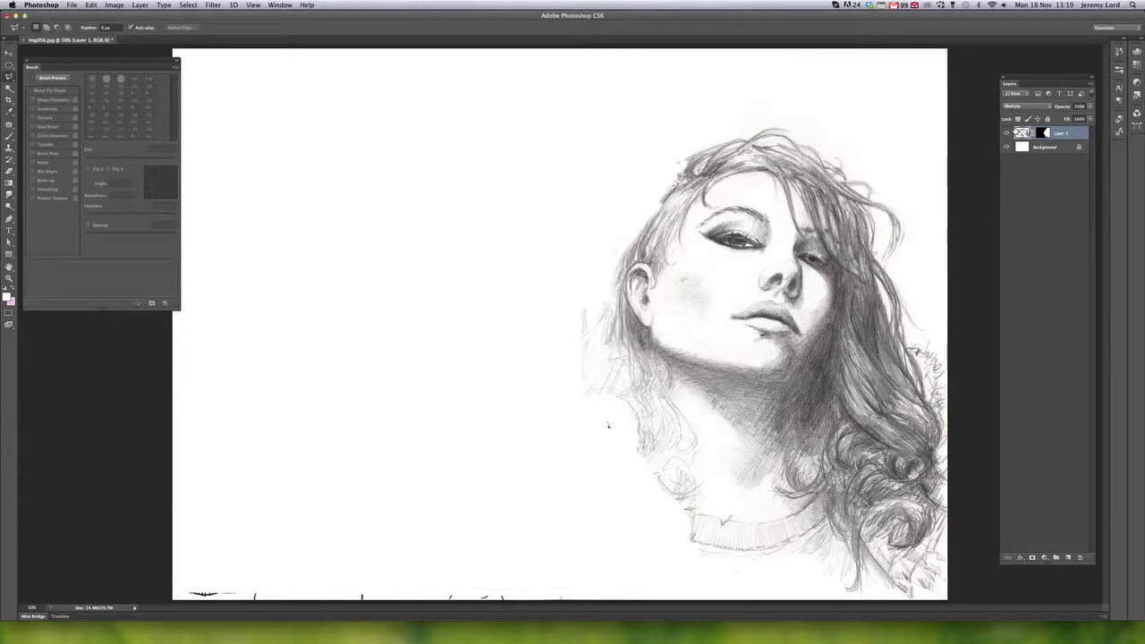
Adjust the line art layer's Levels, setting the midtone input to 0.57 and the white input to 241
click(1041, 135)
click(1021, 133)
key(super+l)
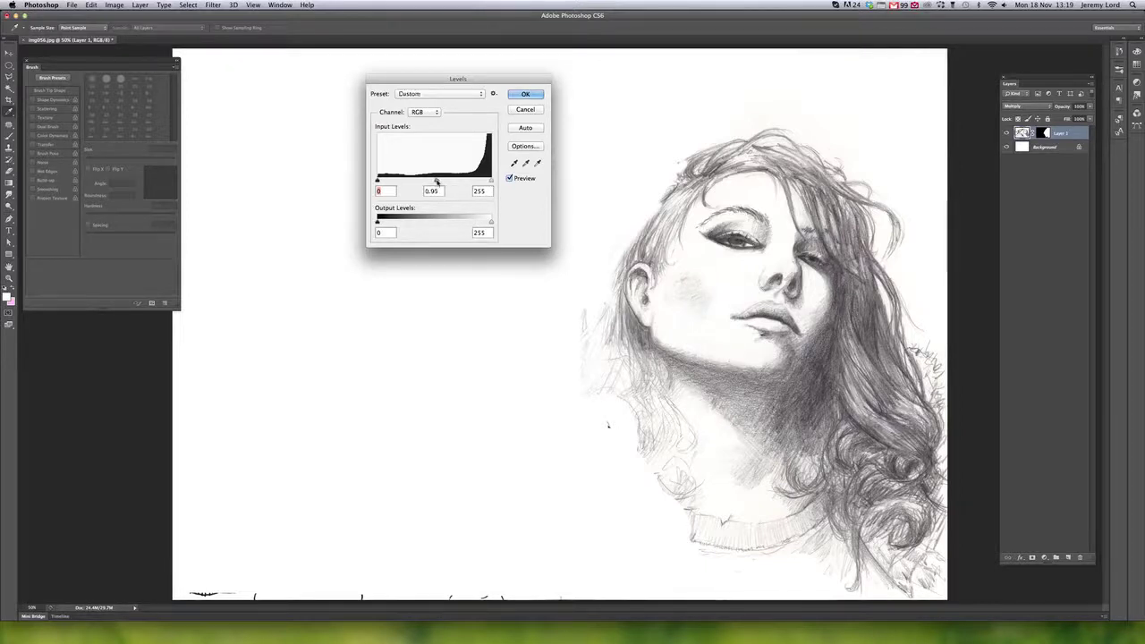
drag(437, 181, 450, 183)
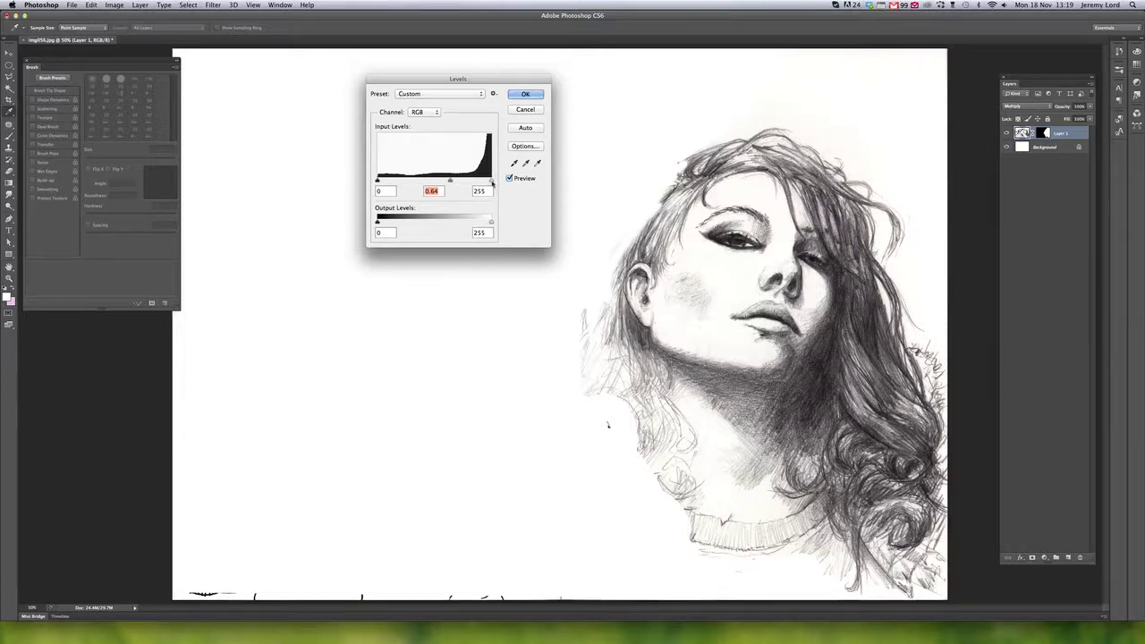
mouse_move(491, 182)
mouse_down()
mouse_move(412, 179)
mouse_move(486, 182)
mouse_move(448, 182)
mouse_up()
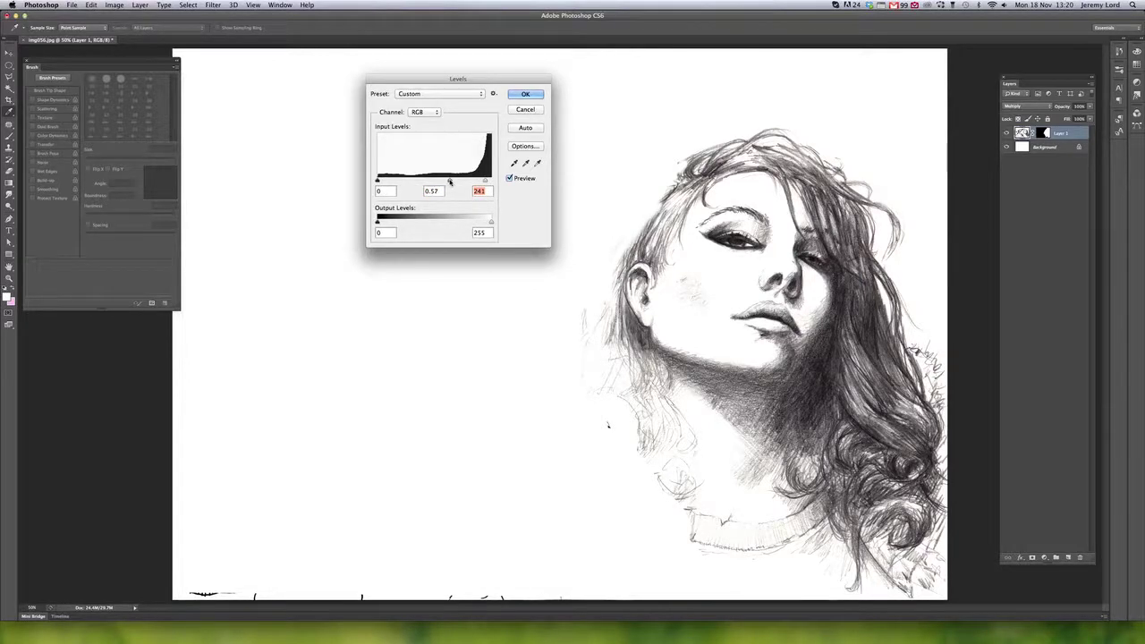
click(525, 95)
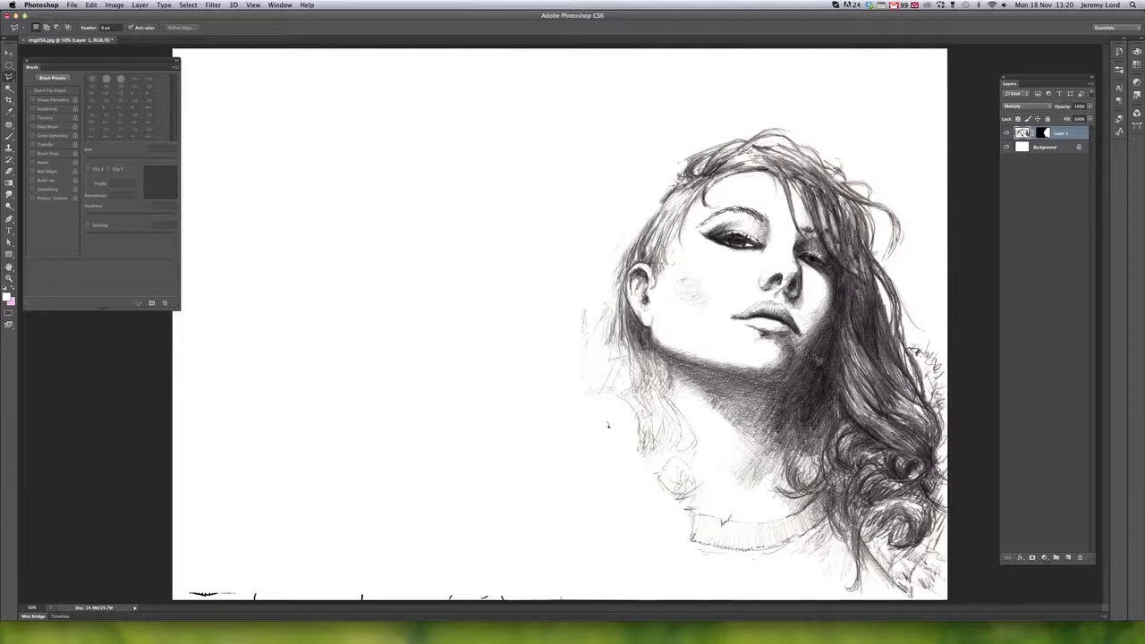
Add a new empty layer and place it between the masked line art and the Background
click(1038, 151)
click(1043, 131)
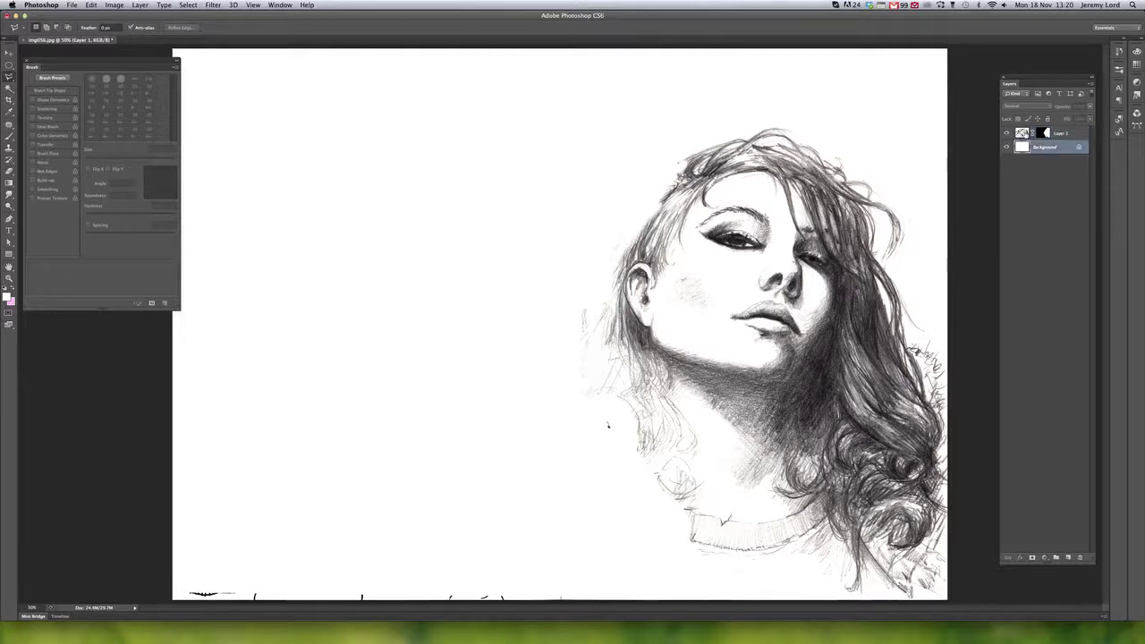
click(1067, 557)
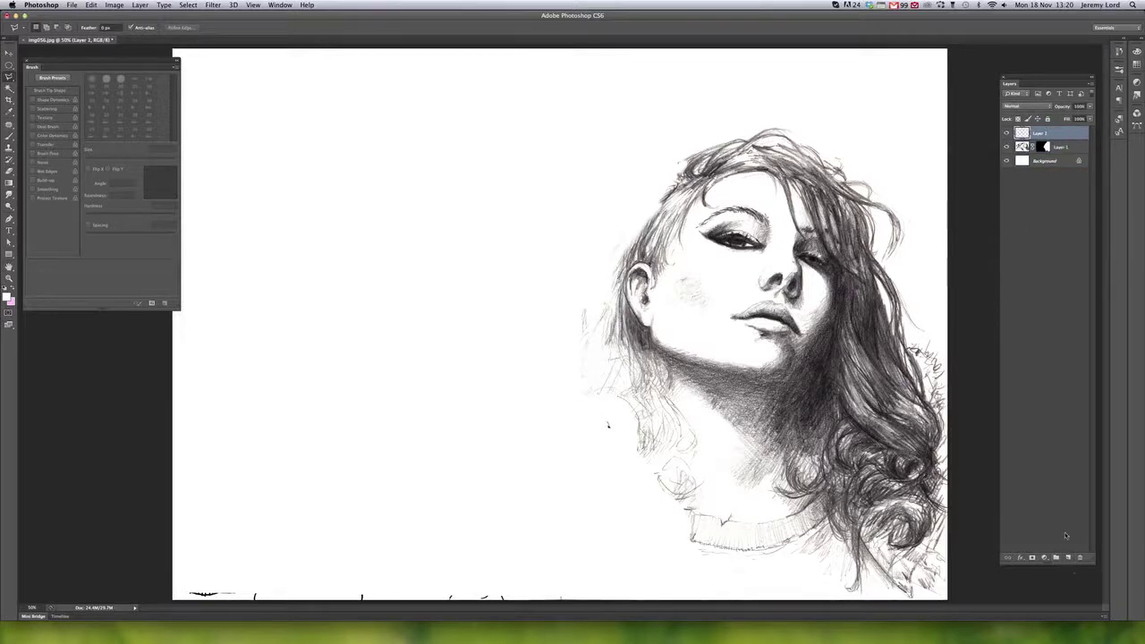
drag(1067, 152, 1061, 162)
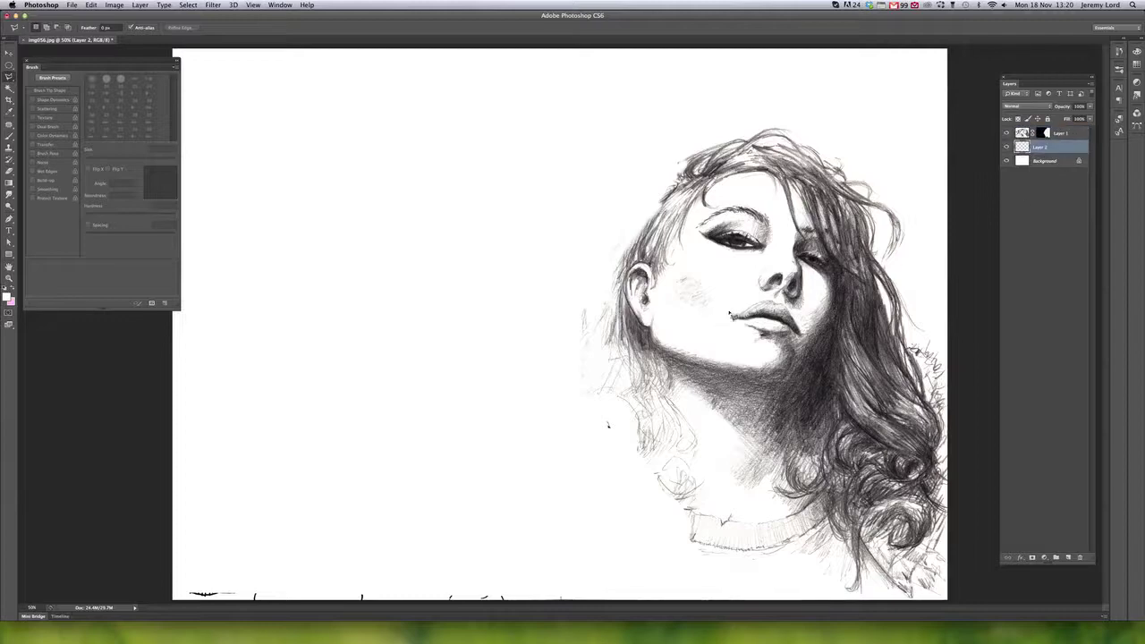
Activate the Brush tool and set the foreground colour to bright red, f30000
key(super+equal)
key(super+equal)
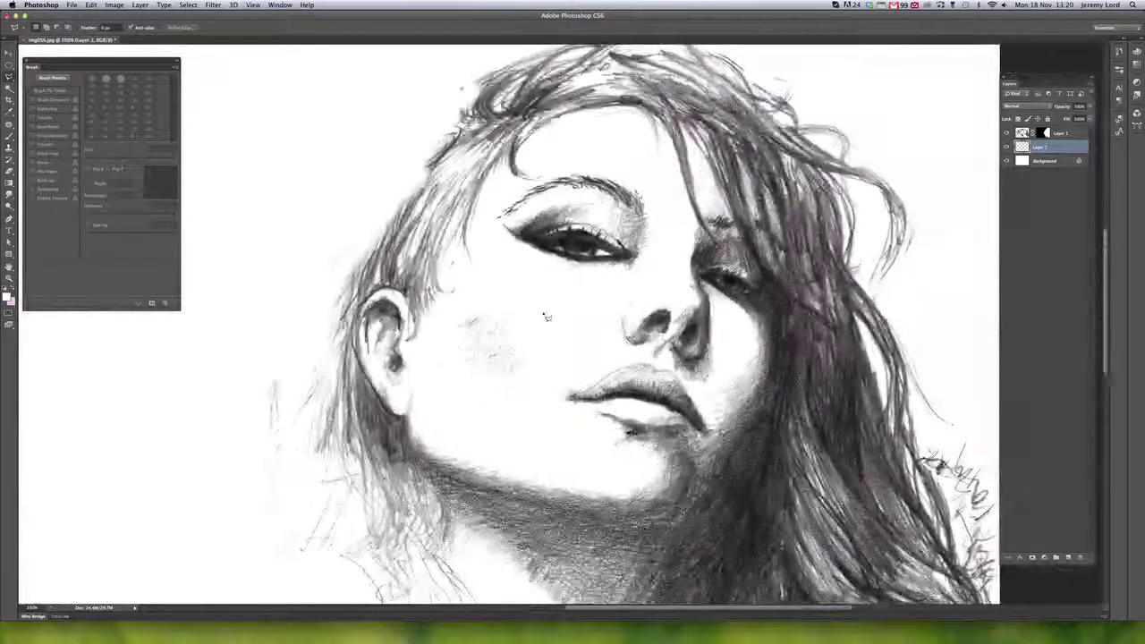
key(b)
click(8, 297)
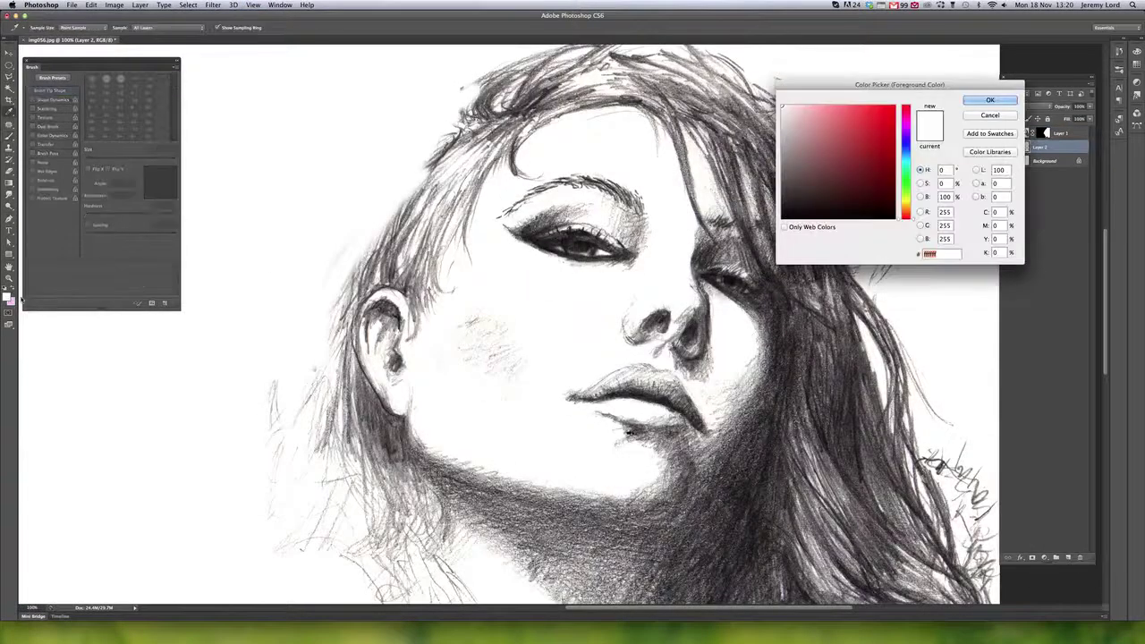
click(854, 162)
click(989, 100)
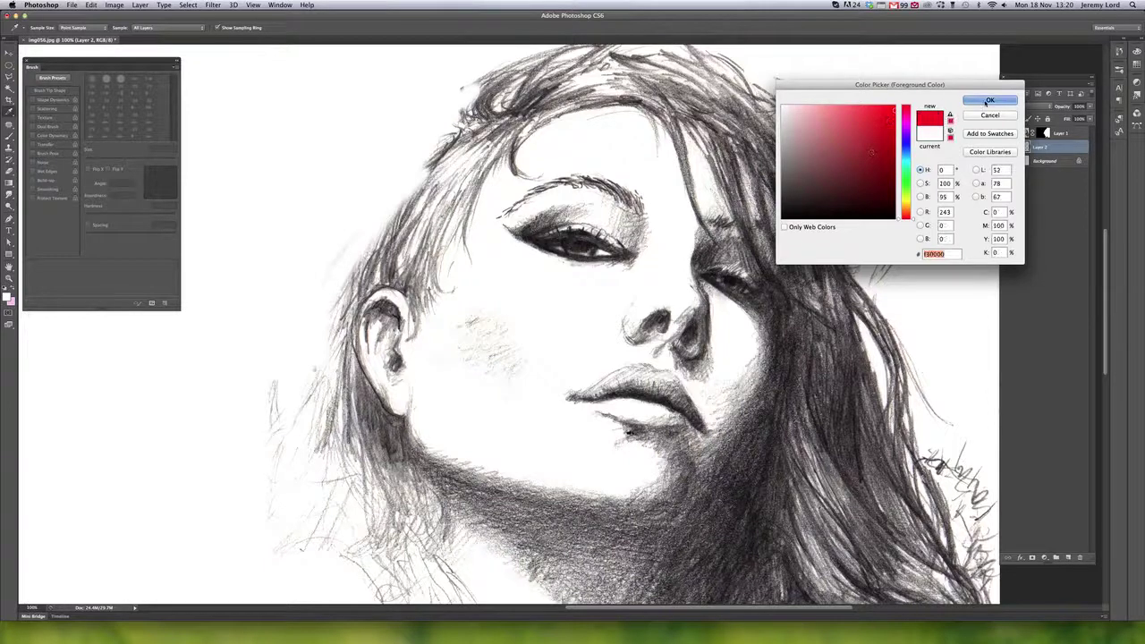
Paint a soft red band across the woman's face, covering both eyes and reaching the hair on each side
mouse_move(436, 265)
mouse_down()
mouse_move(541, 254)
mouse_move(692, 262)
mouse_up()
mouse_move(462, 212)
mouse_down()
mouse_move(544, 196)
mouse_move(683, 205)
mouse_move(710, 215)
mouse_move(767, 304)
mouse_up()
mouse_move(692, 239)
mouse_down()
mouse_move(657, 231)
mouse_move(535, 246)
mouse_move(557, 197)
mouse_move(452, 244)
mouse_up()
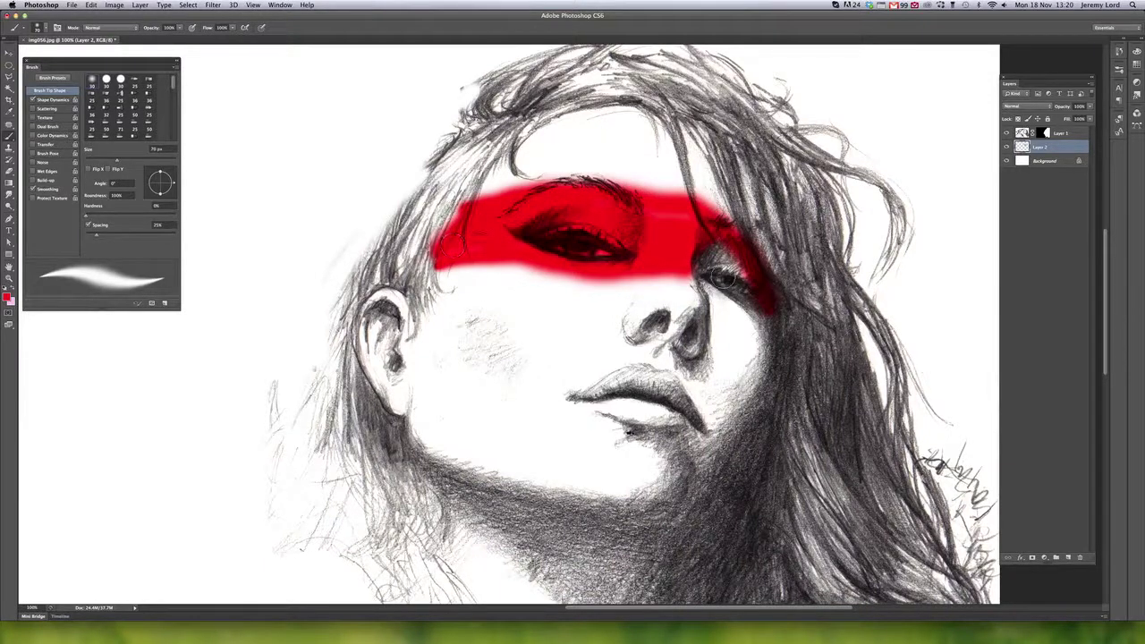
drag(715, 259, 792, 338)
Add short red war-paint stripes to both of the woman's cheeks
drag(495, 294, 539, 293)
drag(467, 328, 548, 325)
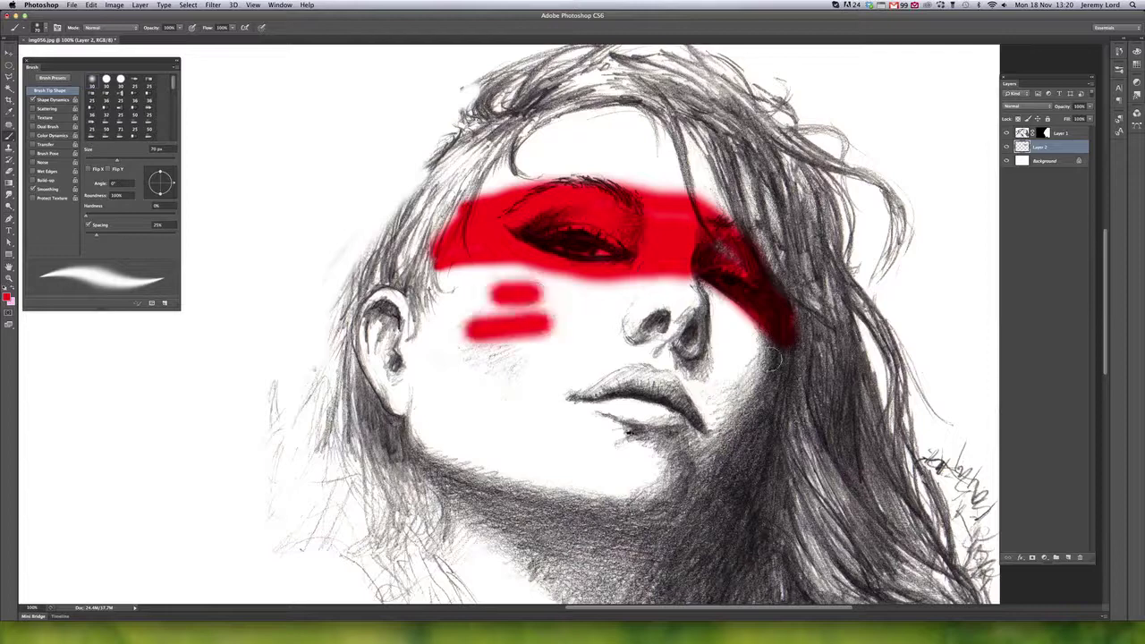
mouse_move(752, 338)
mouse_down()
mouse_move(765, 365)
mouse_move(752, 384)
mouse_up()
key(super+0)
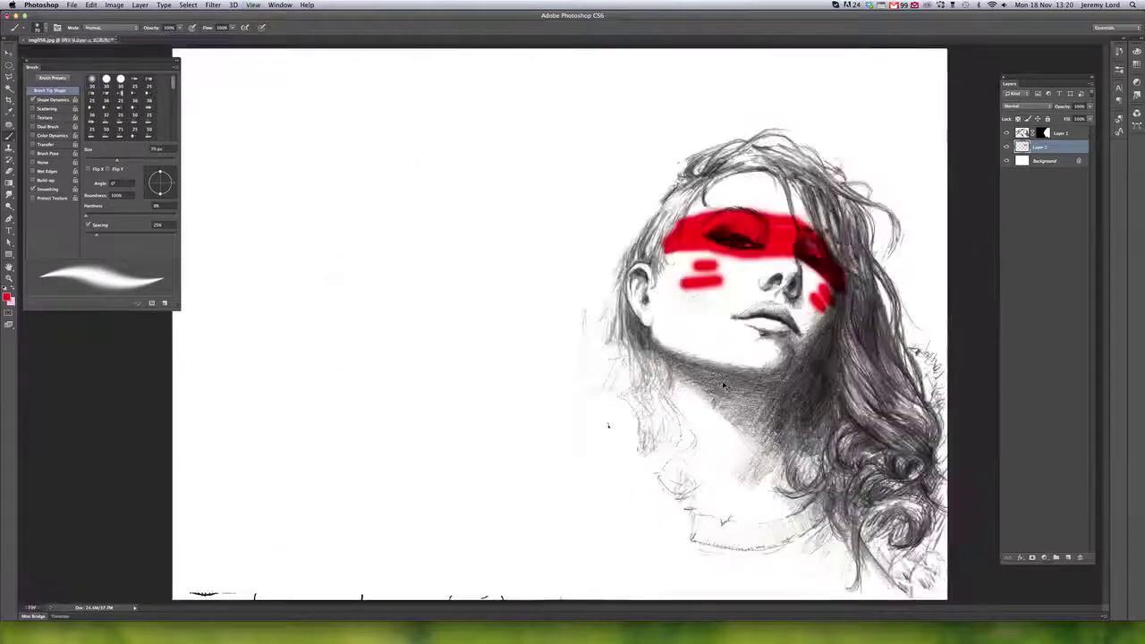
Look over the coloured portrait, close the img056.jpg document and minimise the empty Photoshop window
key(super+minus)
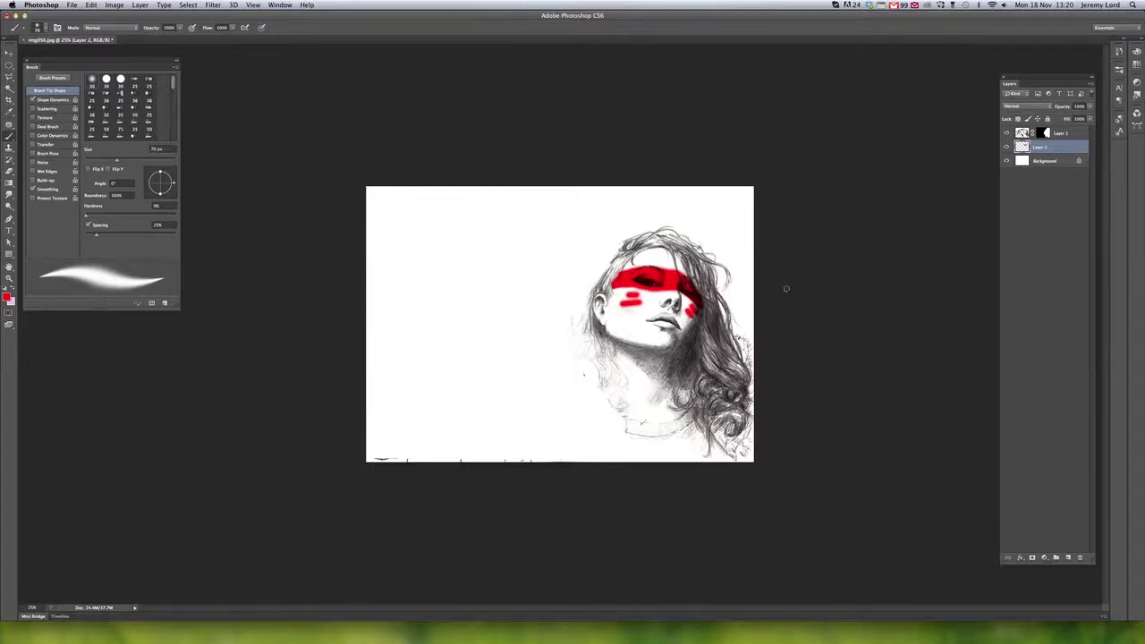
key(super+plus)
key(super+plus)
key(super+plus)
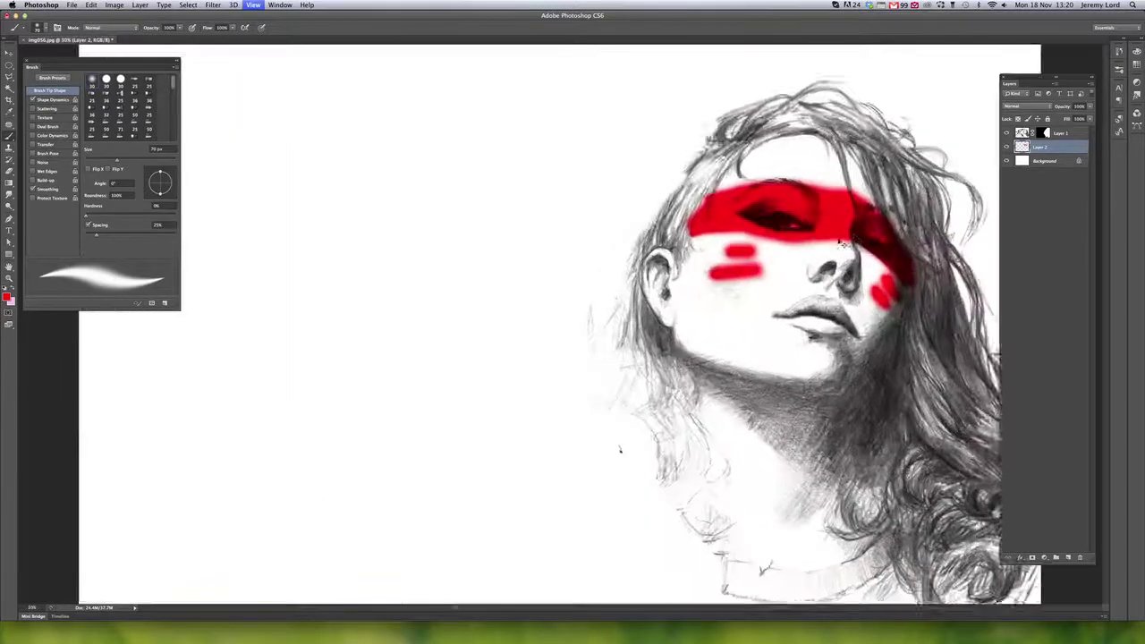
drag(520, 496, 434, 452)
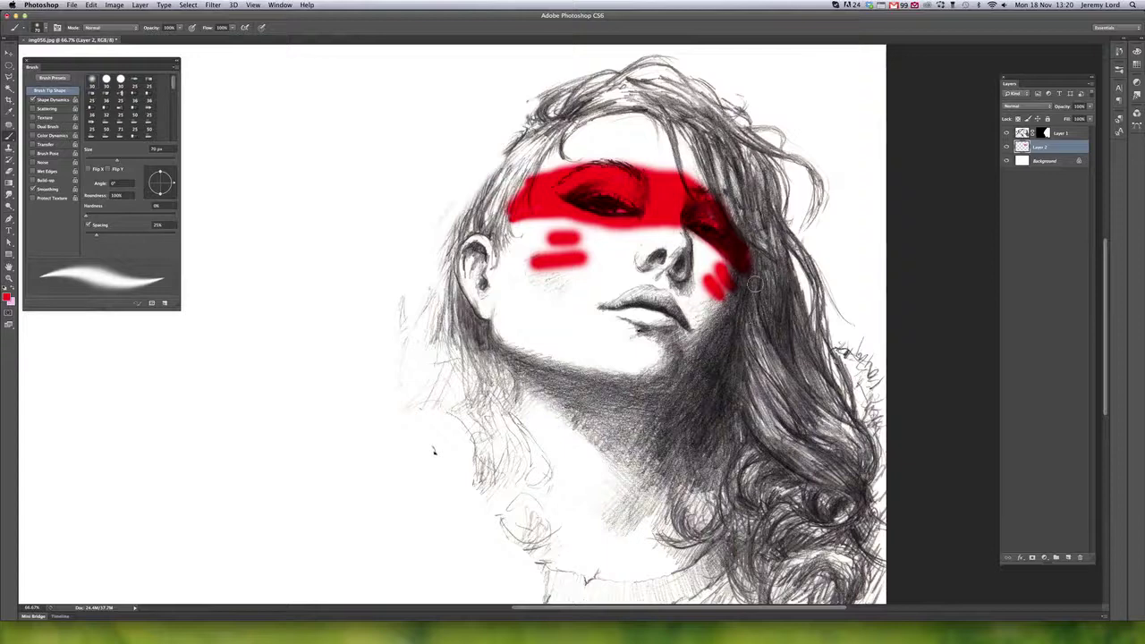
key(super+w)
click(554, 207)
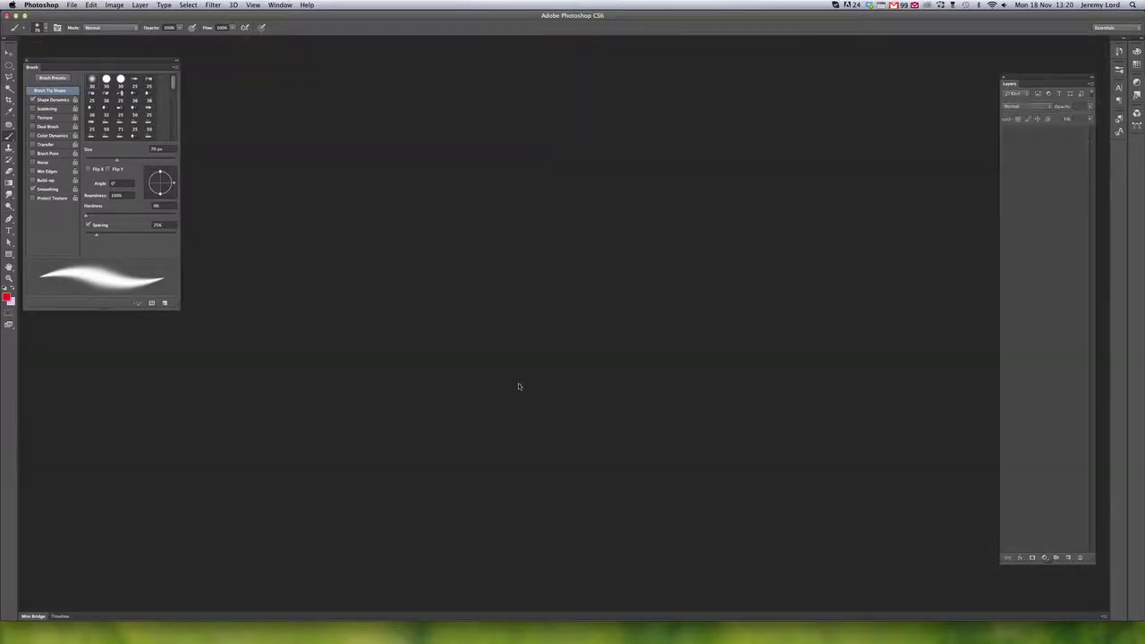
click(14, 16)
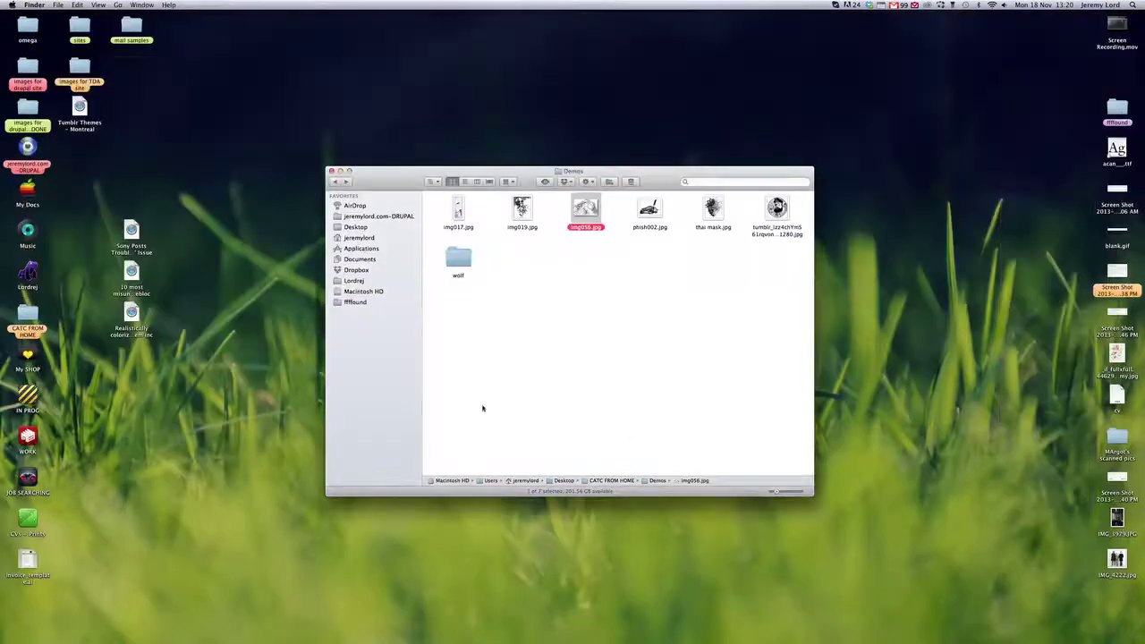
Select img019.jpg, phish002.jpg and thai mask.jpg in the Demos folder and open them in Photoshop
click(526, 222)
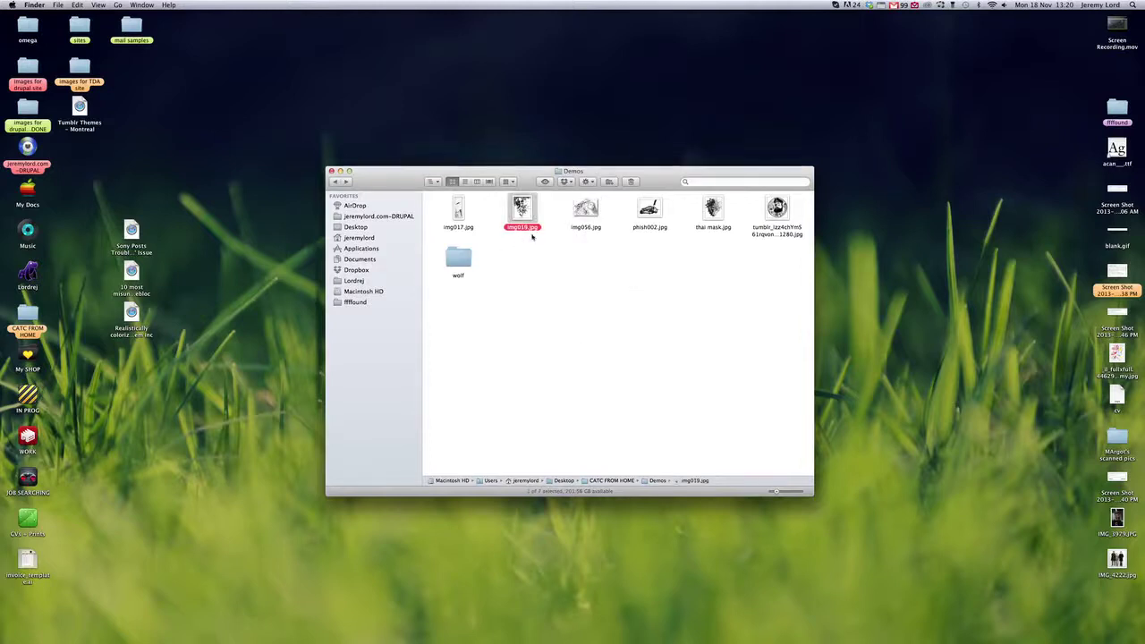
super+click(650, 211)
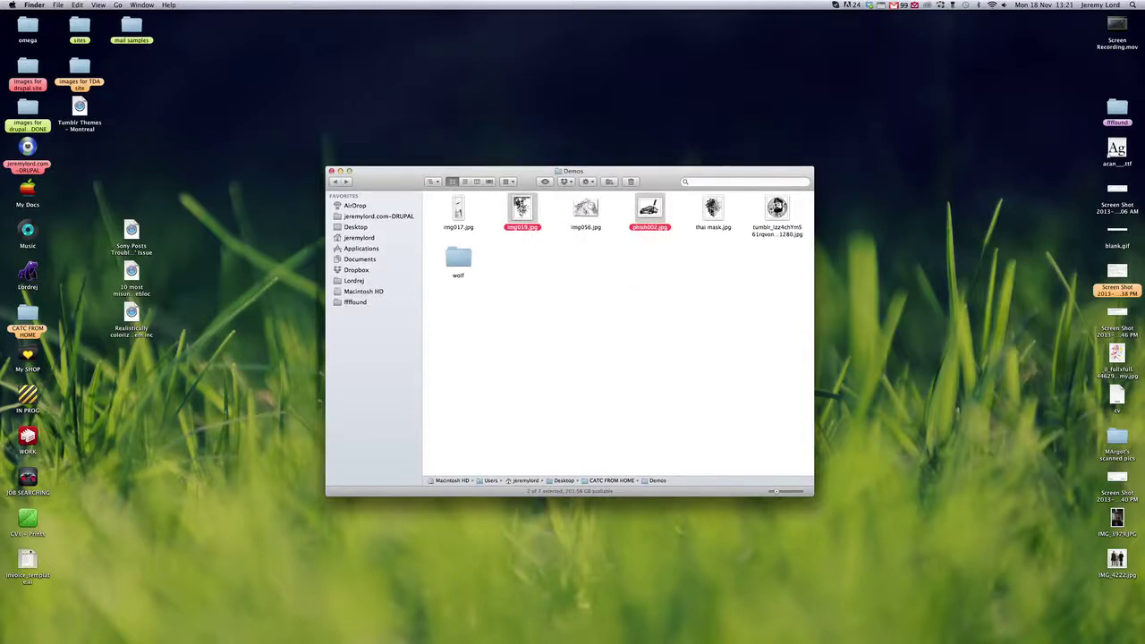
super+click(712, 211)
drag(432, 636, 399, 634)
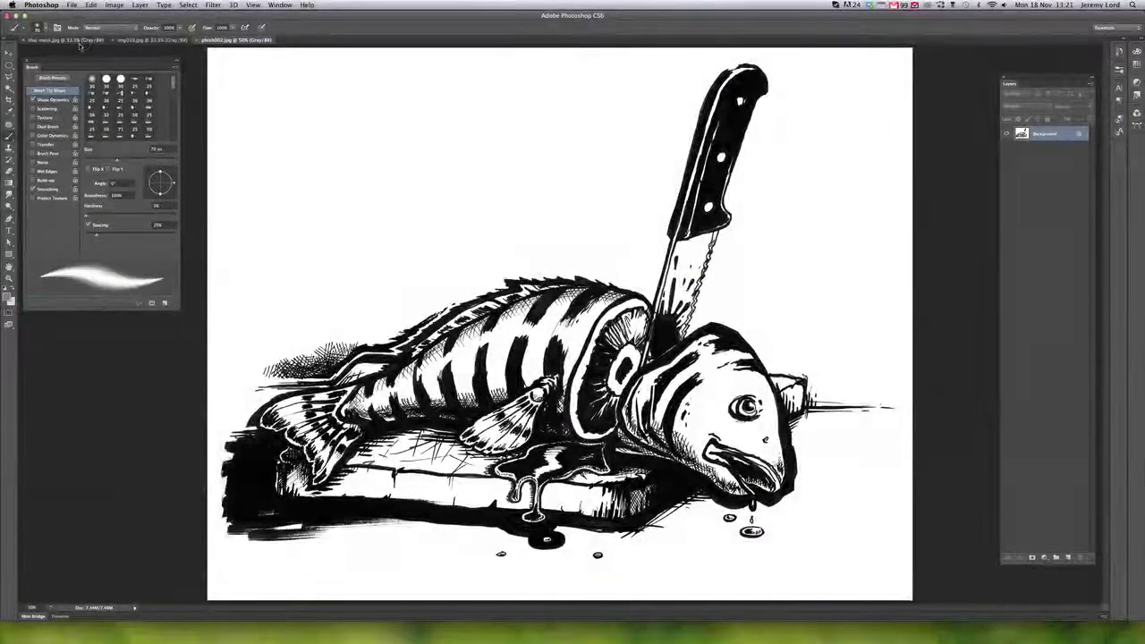
Switch to thai mask.jpg and examine the inked teeth and tusks up close
key(ctrl+Tab)
key(super+plus)
key(super+plus)
key(super+plus)
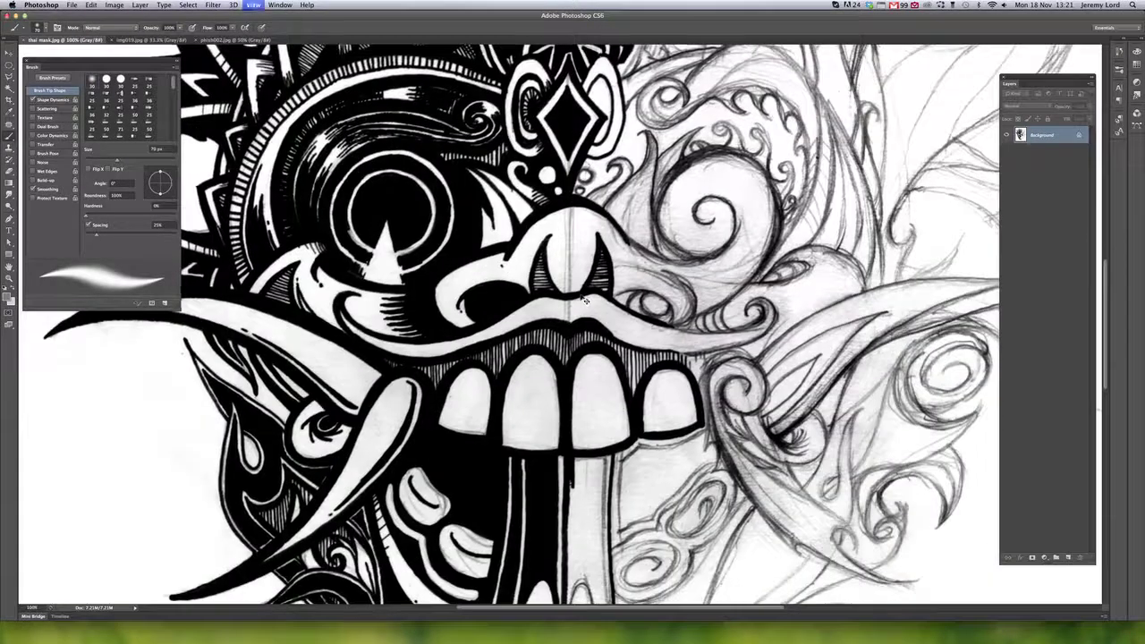
key(super+minus)
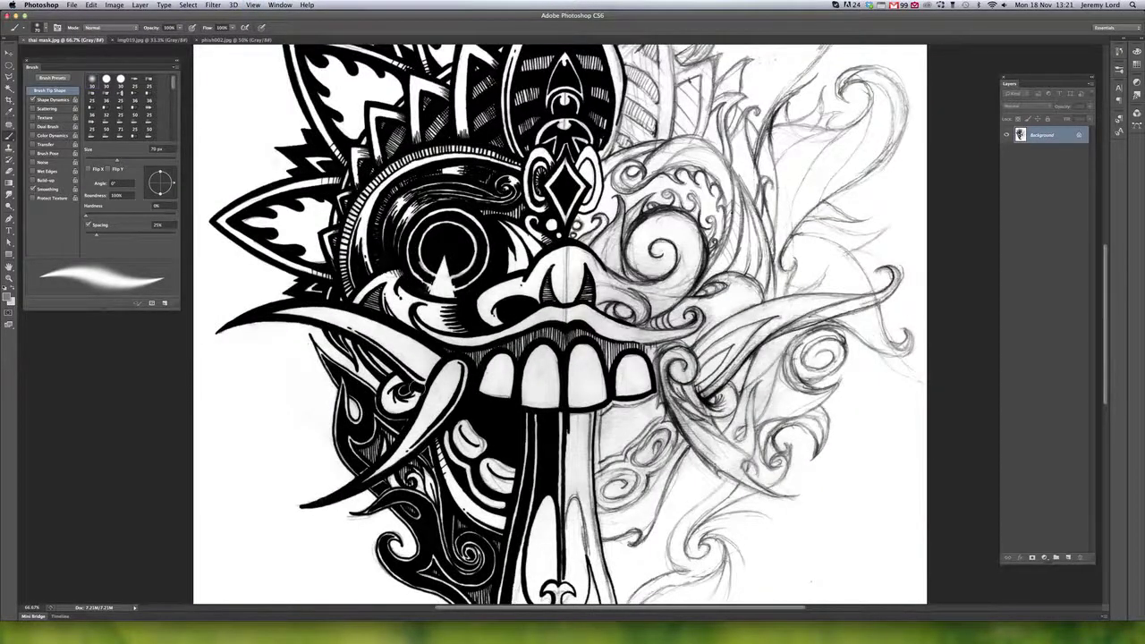
key(super+equal)
key(super+equal)
key(super+equal)
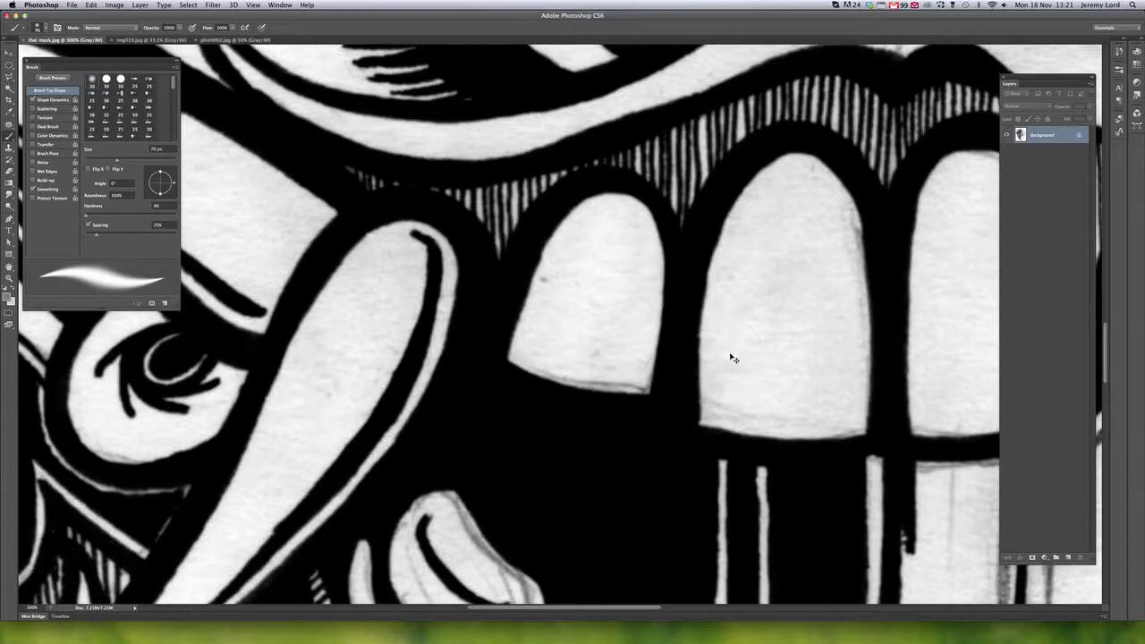
Compare the mask's inked half with the pencil-sketched half, from the spiral eye out to the whole drawing
key(super+minus)
key(super+minus)
key(super+minus)
key(super+minus)
key(super+equal)
key(super+equal)
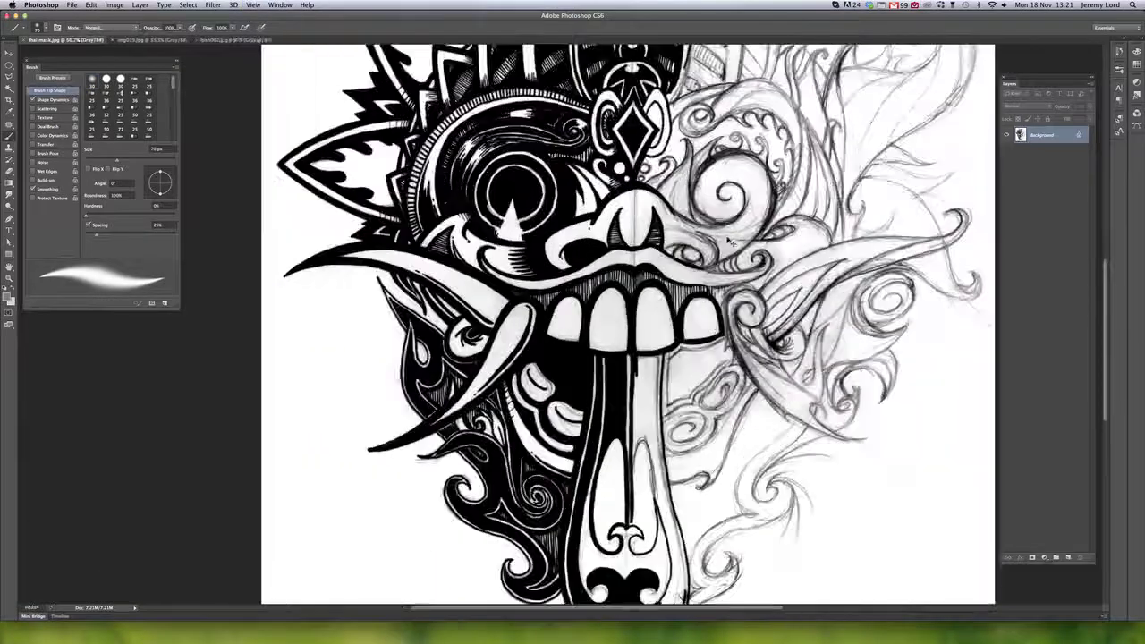
drag(731, 262, 443, 485)
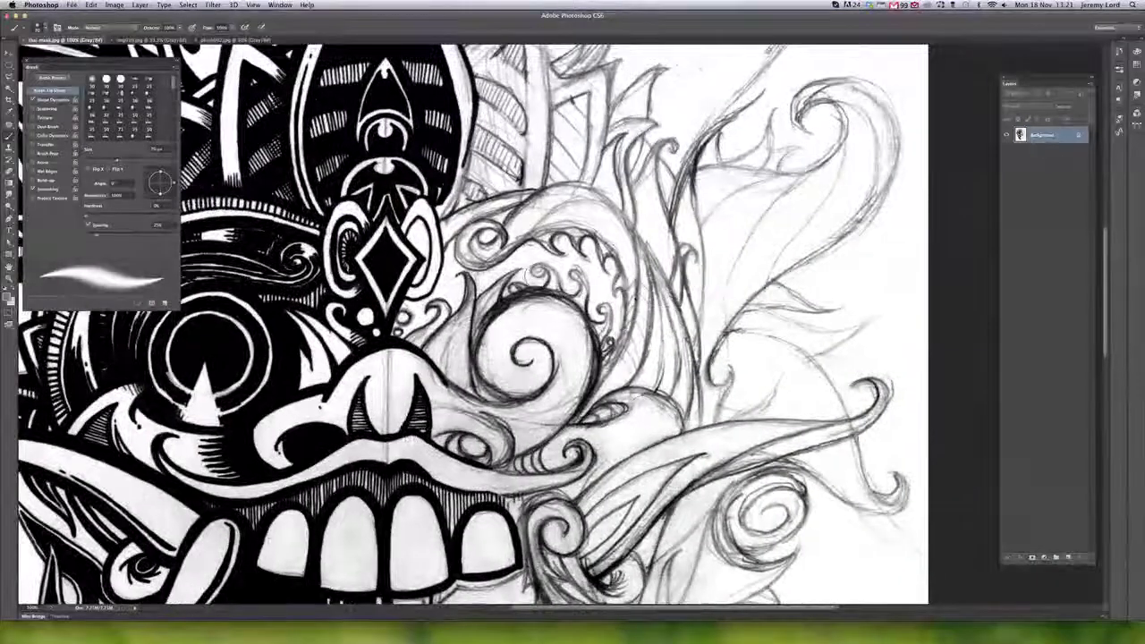
key(super+minus)
key(super+minus)
key(super+minus)
key(super+minus)
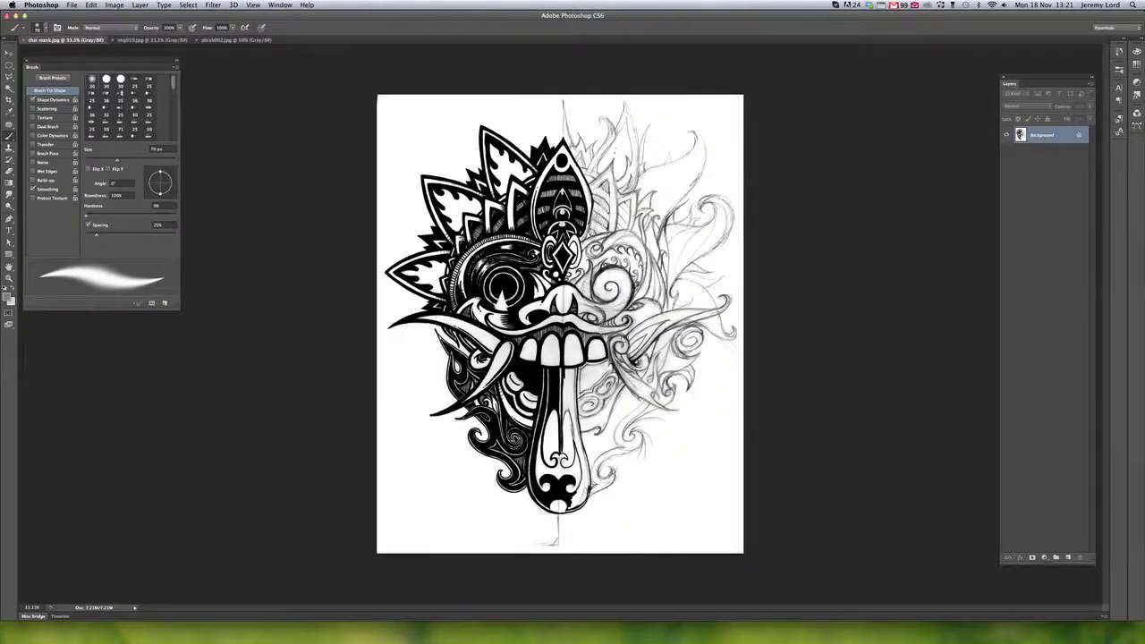
Activate the Move tool and inspect the ink edges and hatching around the mask's nose and upper teeth
key(v)
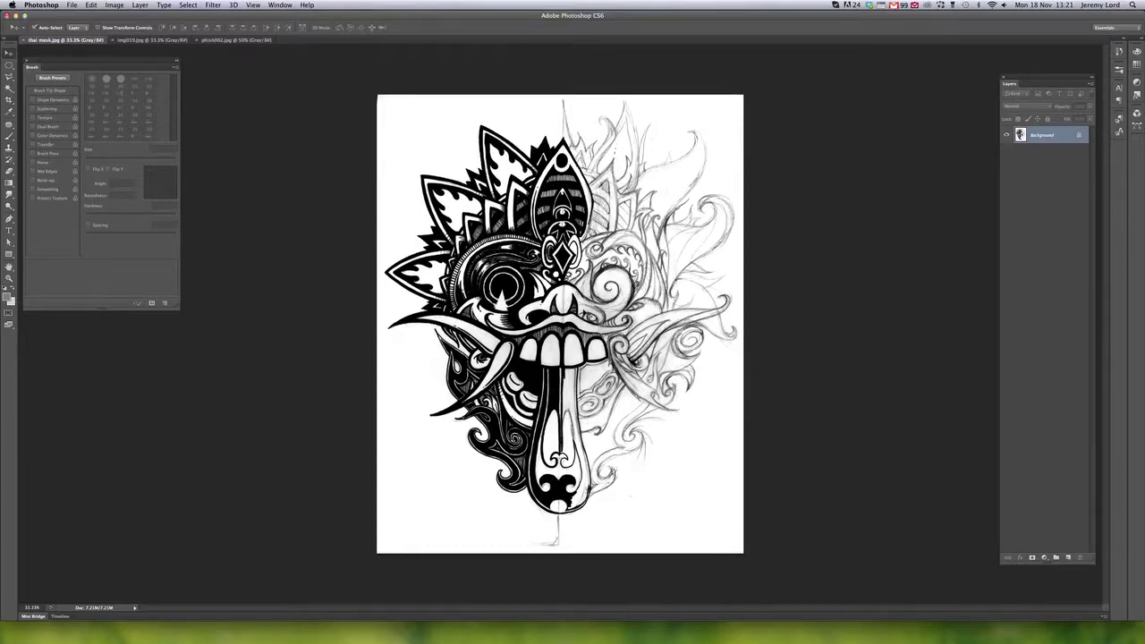
key(super+plus)
key(super+plus)
key(super+plus)
key(super+minus)
key(super+minus)
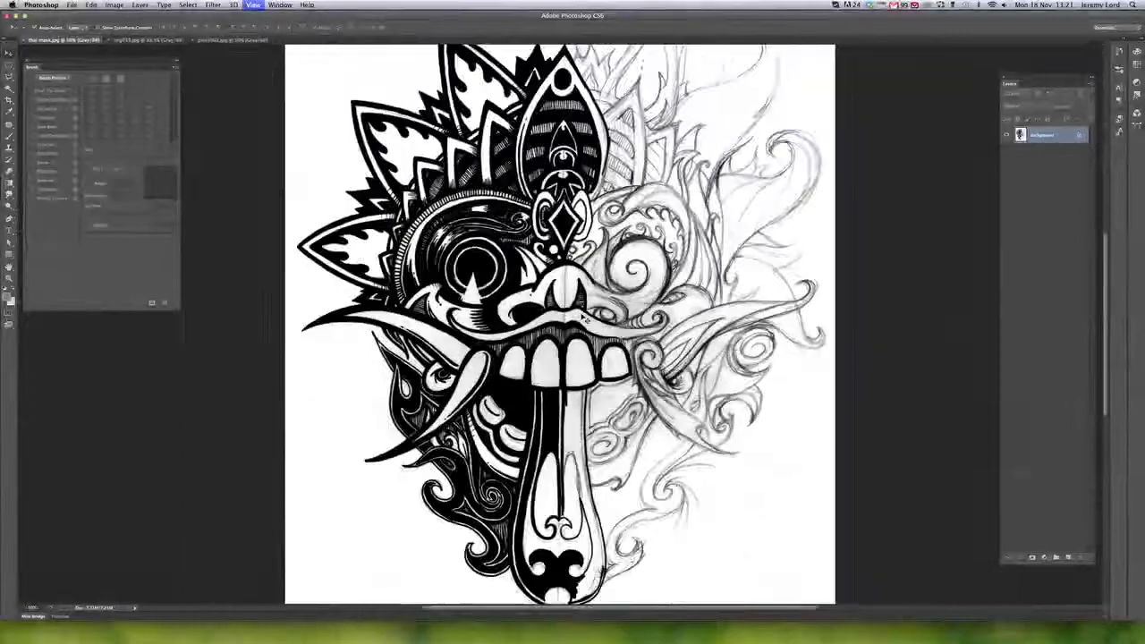
key(super+plus)
key(super+plus)
key(super+plus)
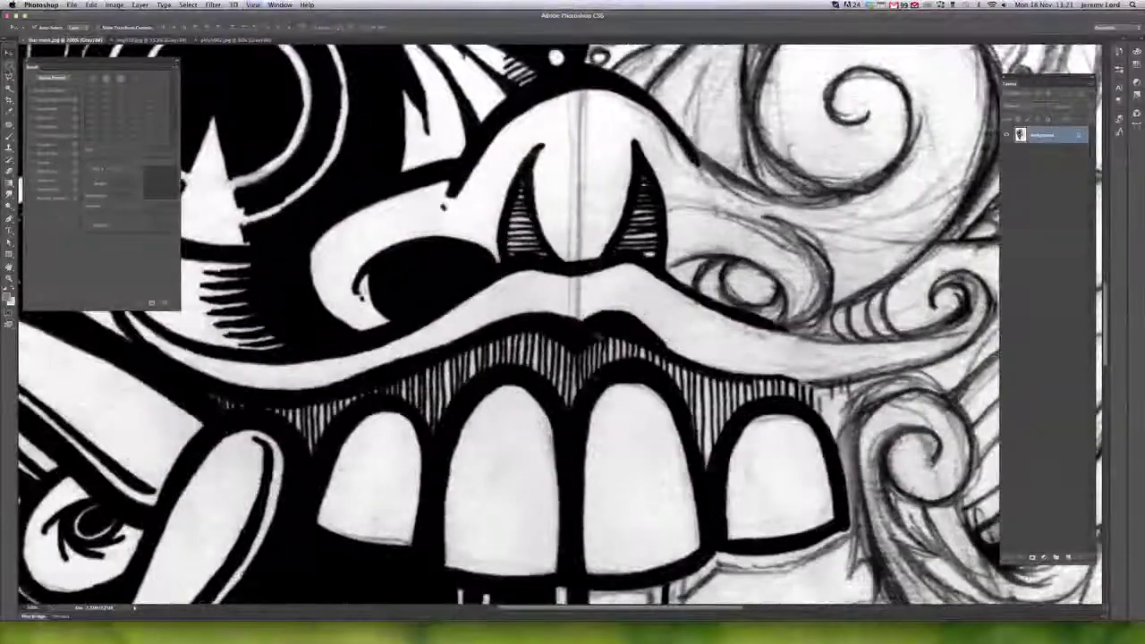
key(super+minus)
key(super+minus)
key(super+plus)
key(super+plus)
key(super+plus)
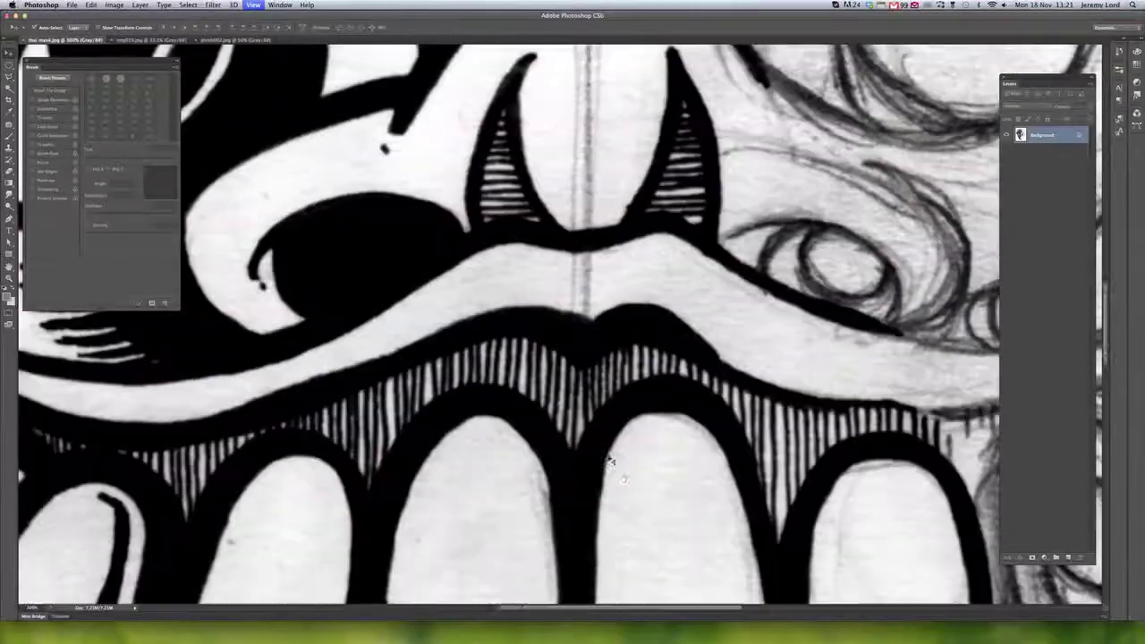
Duplicate the Background layer of the thai mask scan and fill the original Background with white
drag(623, 480, 651, 234)
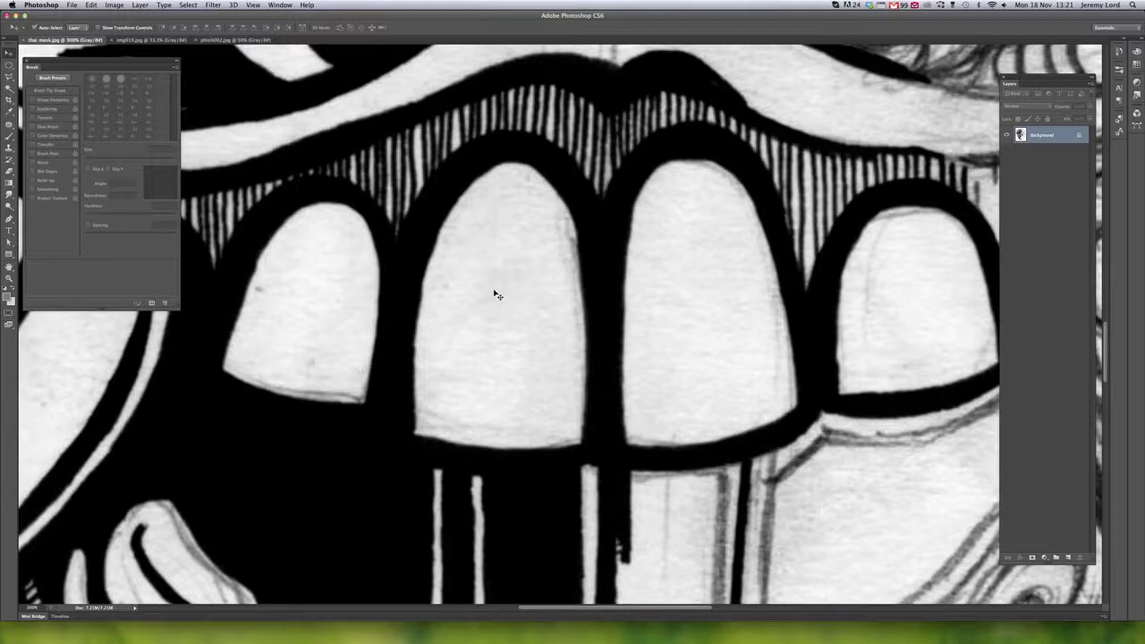
key(super+0)
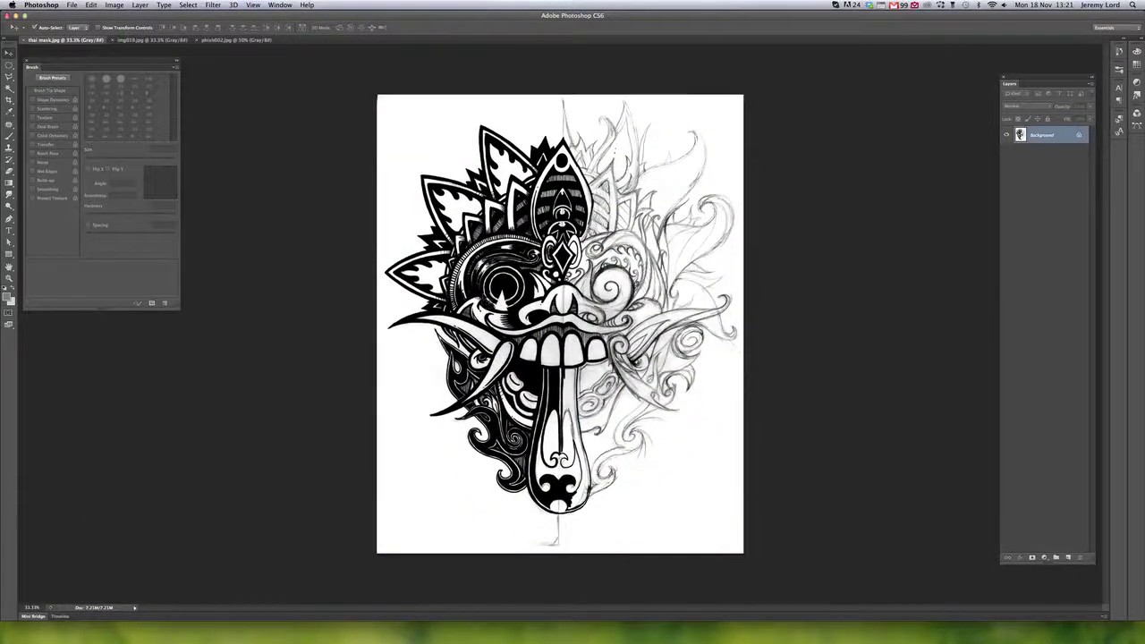
key(super+j)
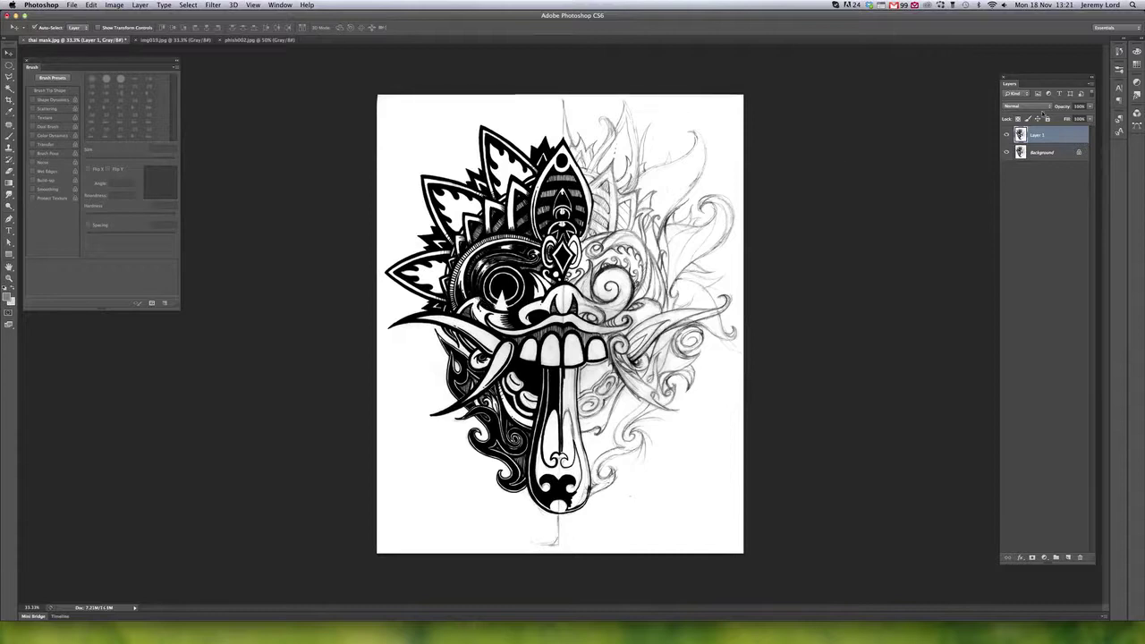
click(1042, 152)
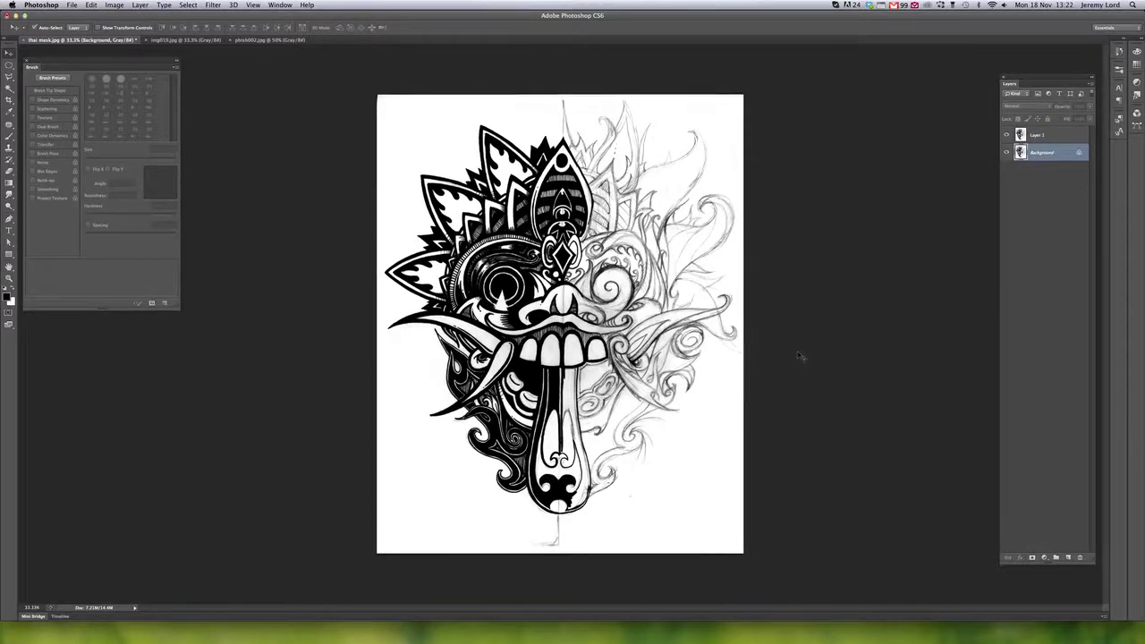
key(super+BackSpace)
Set the blending mode of the duplicated drawing layer to Multiply
click(1040, 135)
click(1019, 107)
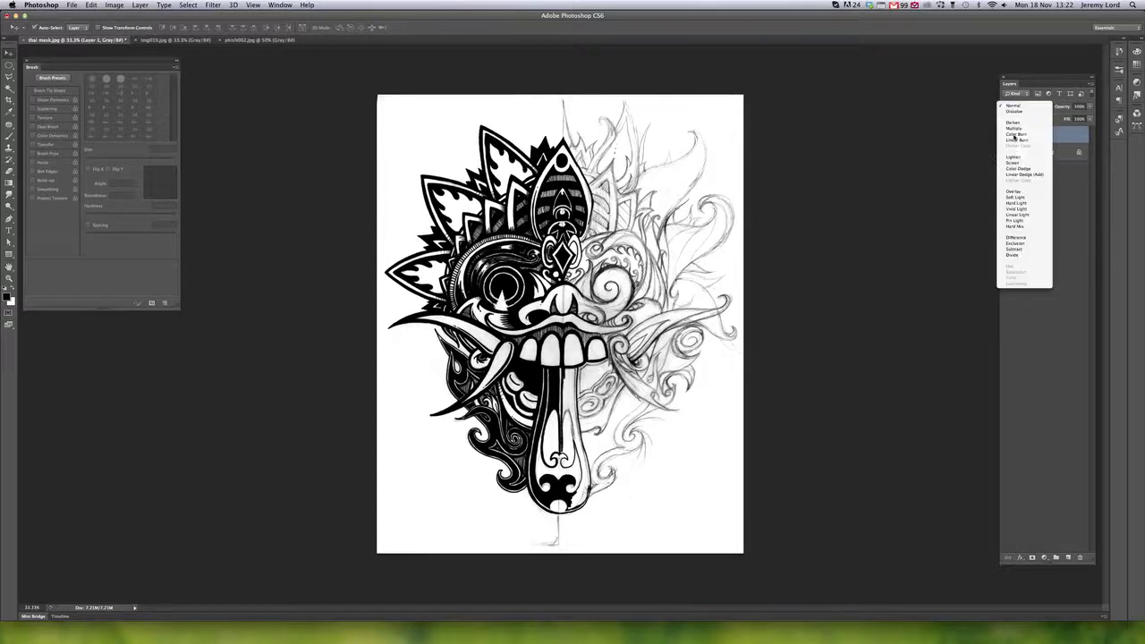
click(1018, 128)
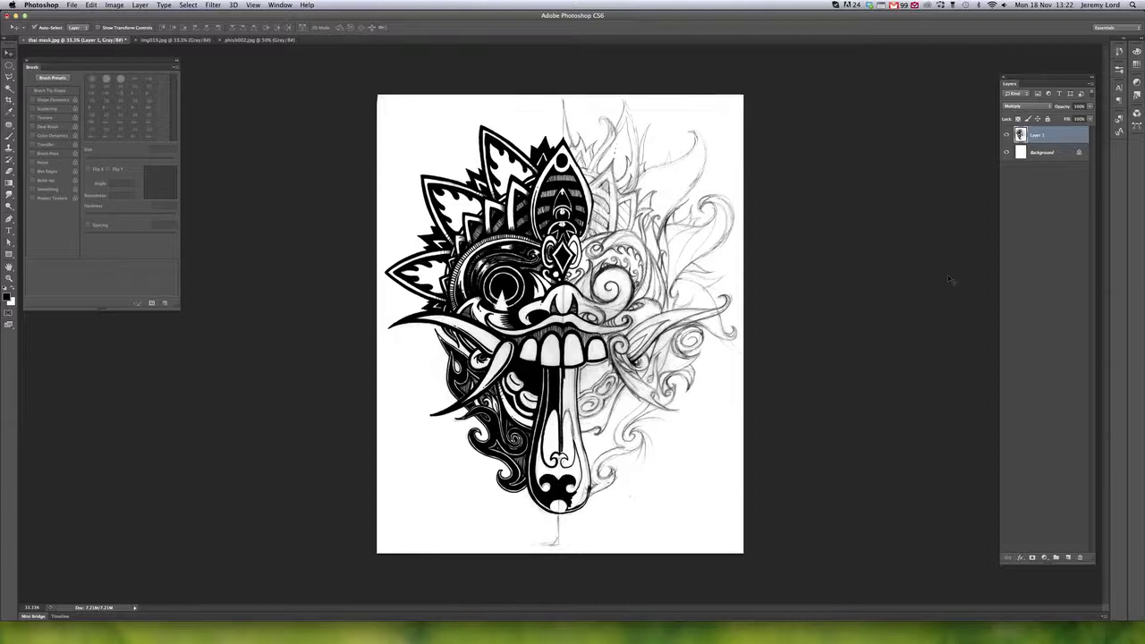
Add an empty layer named "colour" between the white Background and the drawing layer, and lock the drawing layer
click(1045, 154)
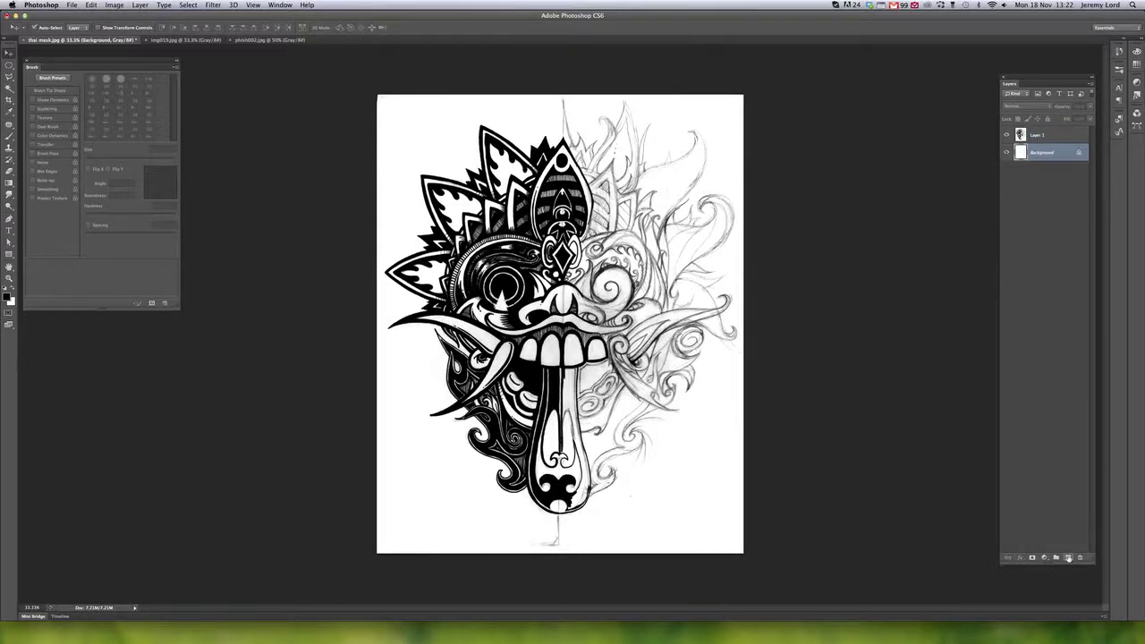
click(1067, 557)
click(1048, 138)
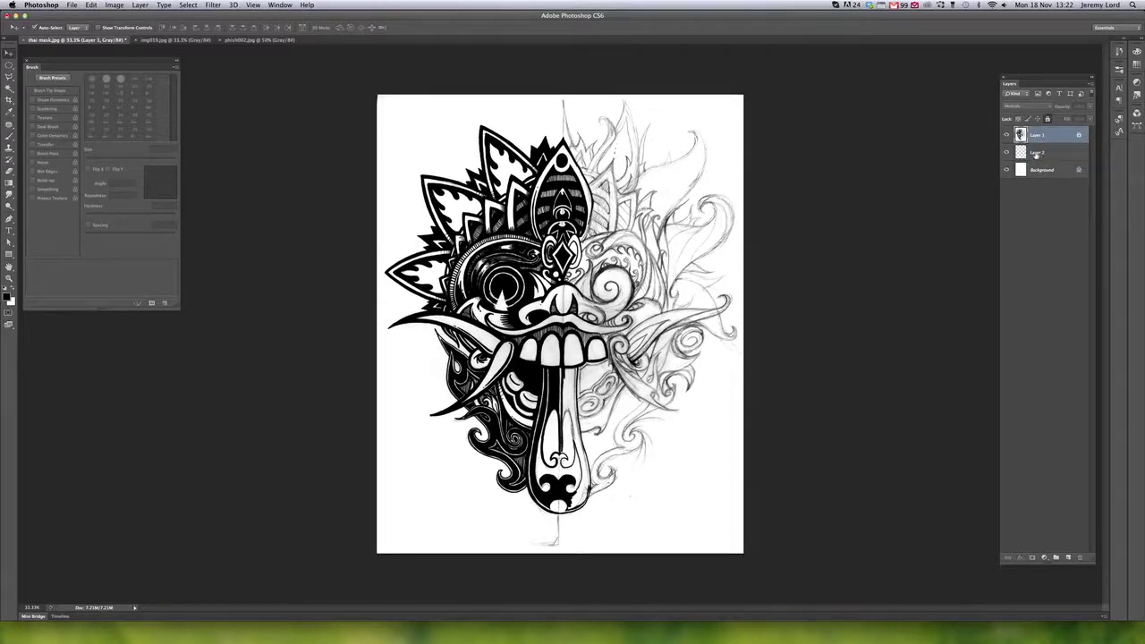
double_click(1036, 153)
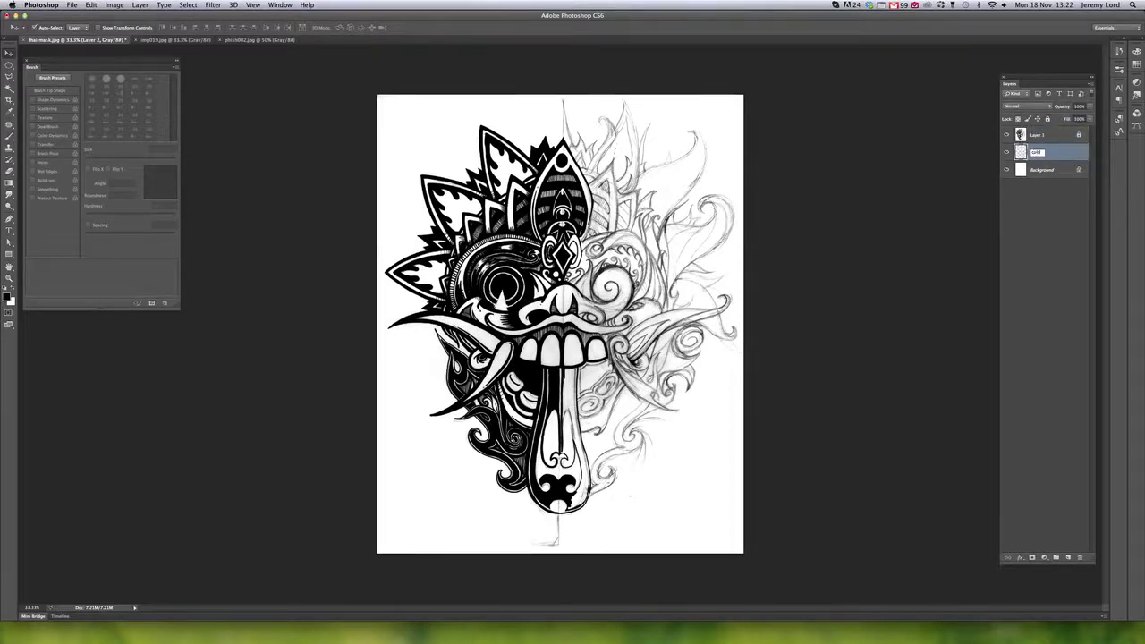
key(Return)
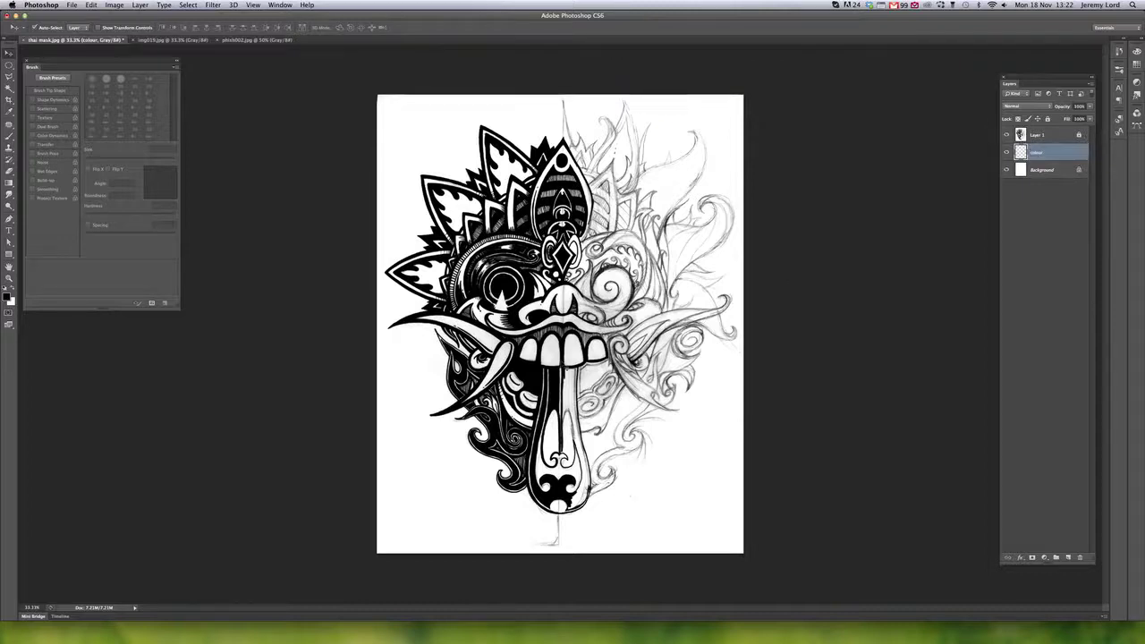
Set the foreground colour to a bright, saturated orange with a hue of about 40°
click(9, 302)
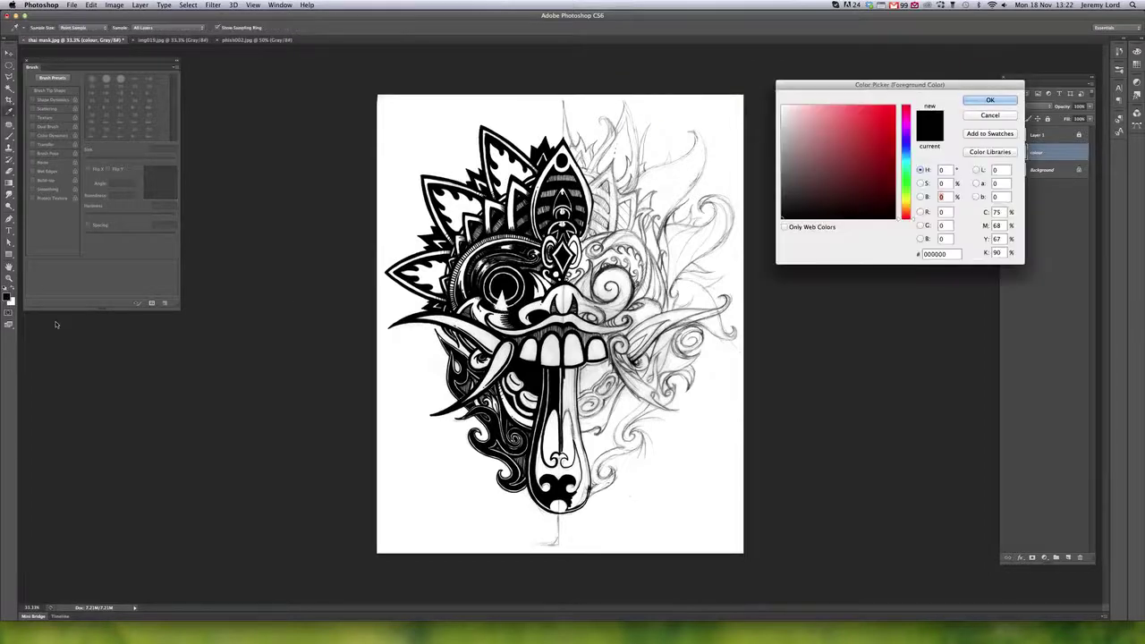
click(907, 204)
drag(909, 205, 909, 208)
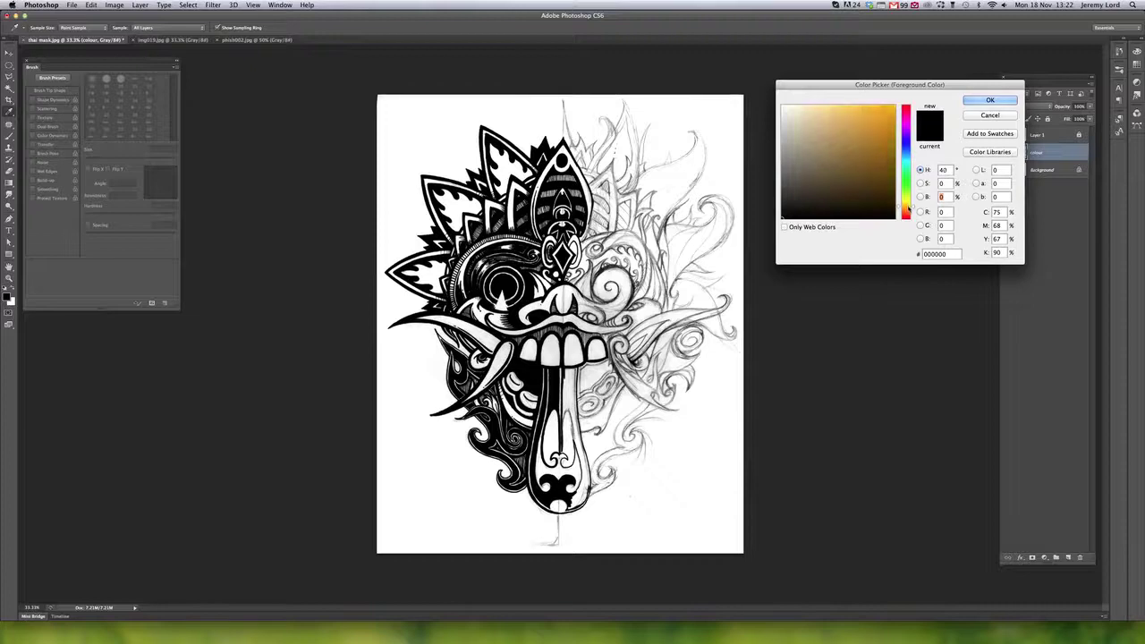
click(895, 121)
click(989, 101)
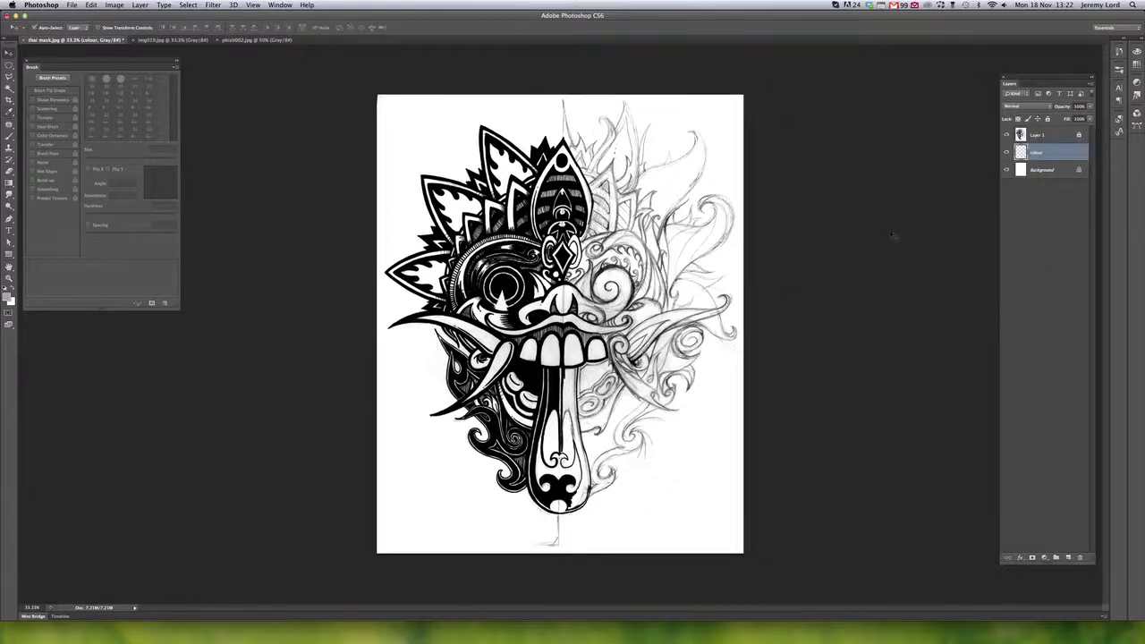
Choose a hard round 30 px brush and try a stroke on the mask's upper front tooth, undoing it
key(super+plus)
key(super+plus)
key(super+plus)
key(super+plus)
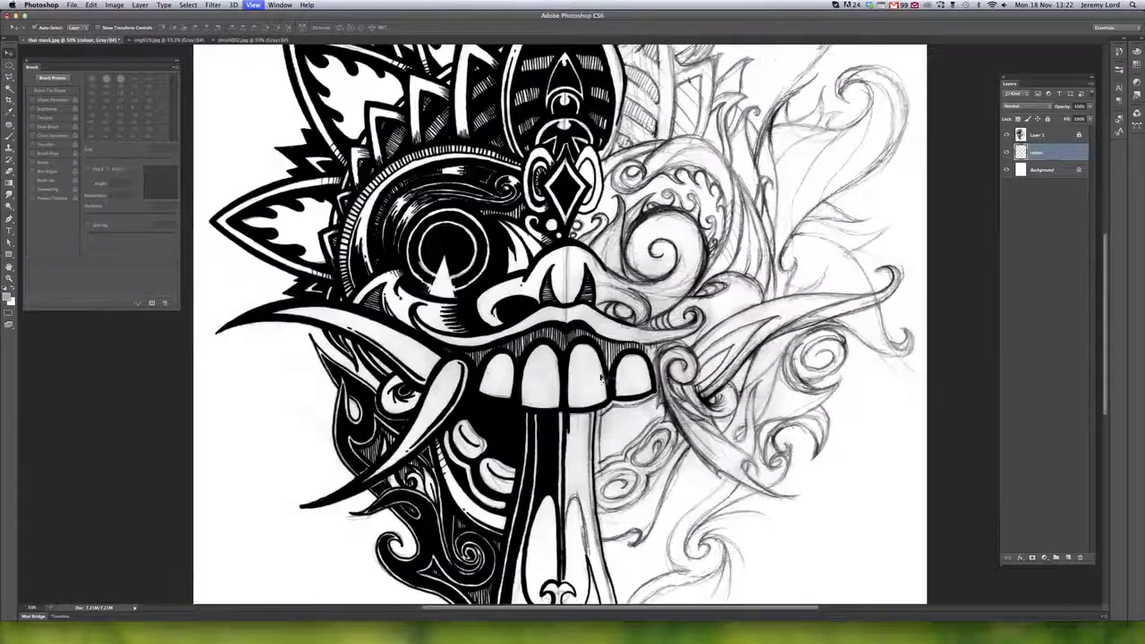
key(super+plus)
key(super+plus)
key(super+minus)
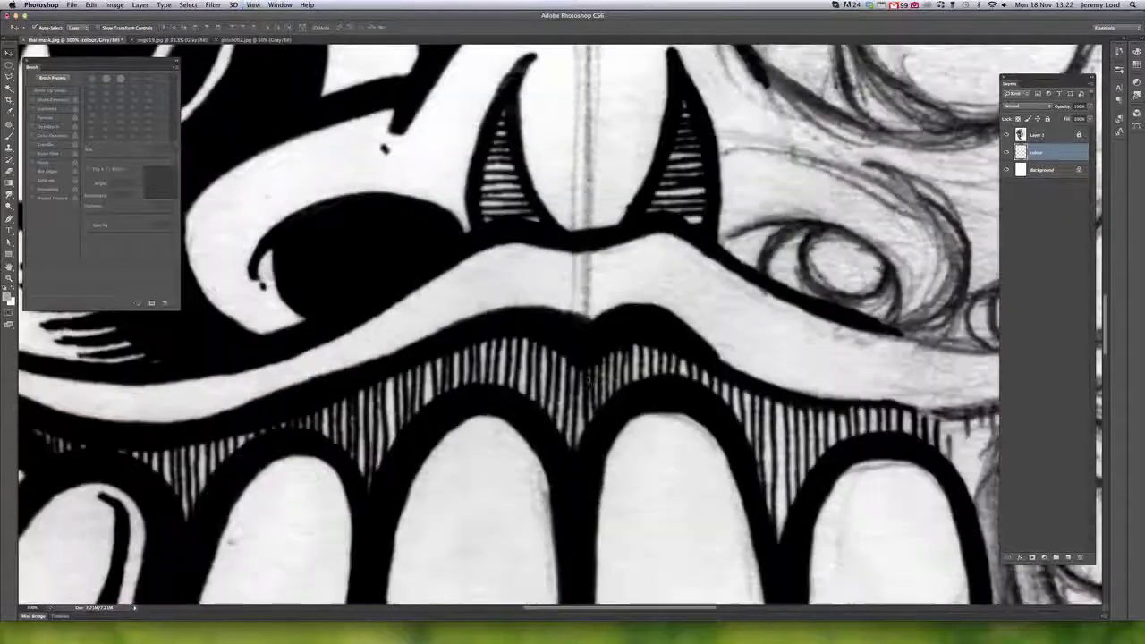
drag(496, 424, 555, 182)
key(b)
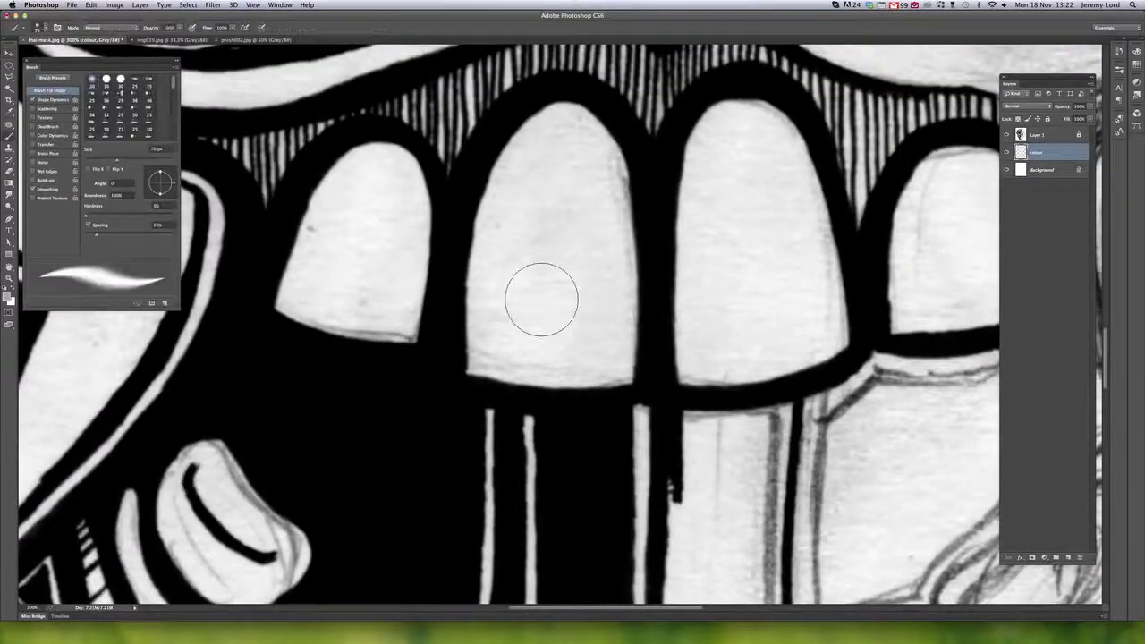
click(106, 83)
mouse_move(521, 170)
mouse_down()
mouse_move(486, 319)
mouse_move(490, 304)
mouse_up()
key(super+z)
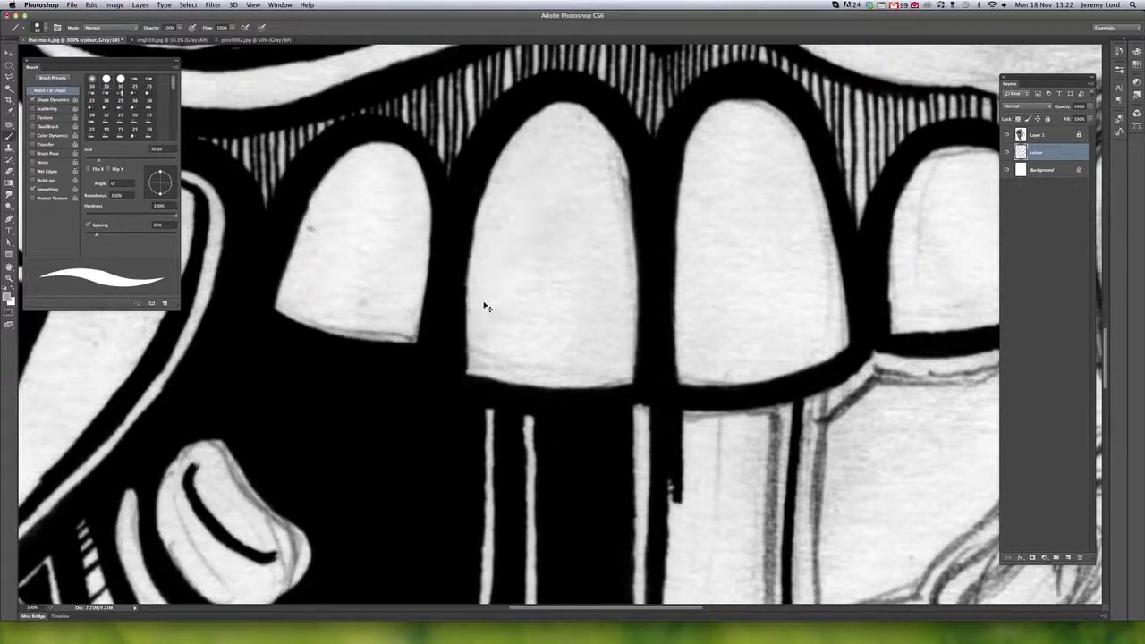
Convert the image from grayscale to CMYK Color without flattening the layers
click(119, 7)
mouse_move(134, 16)
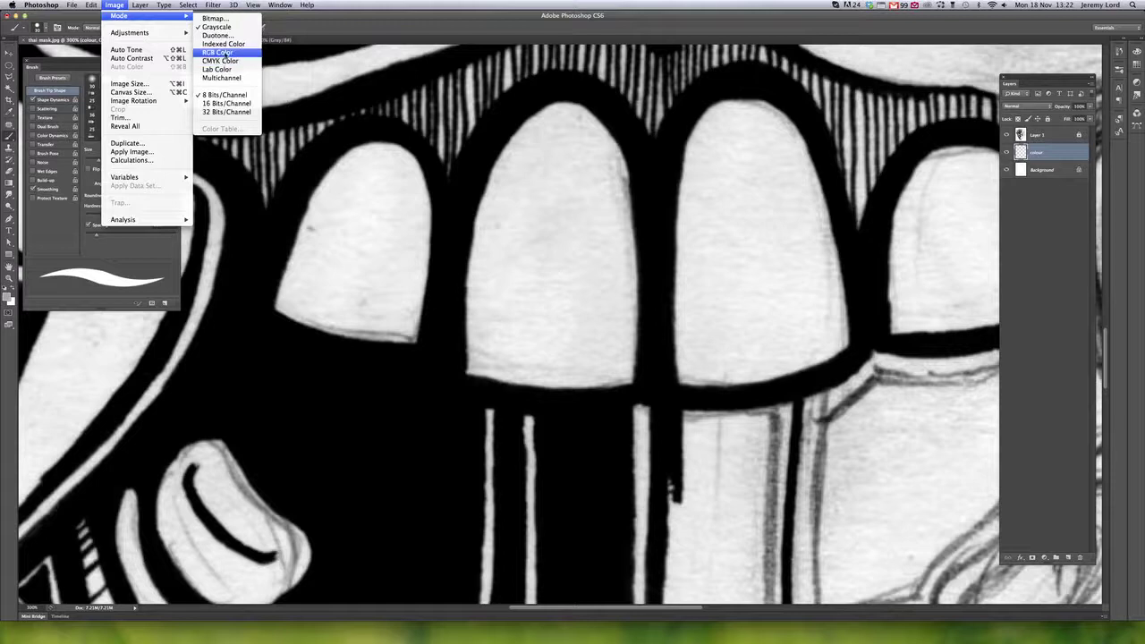
click(231, 60)
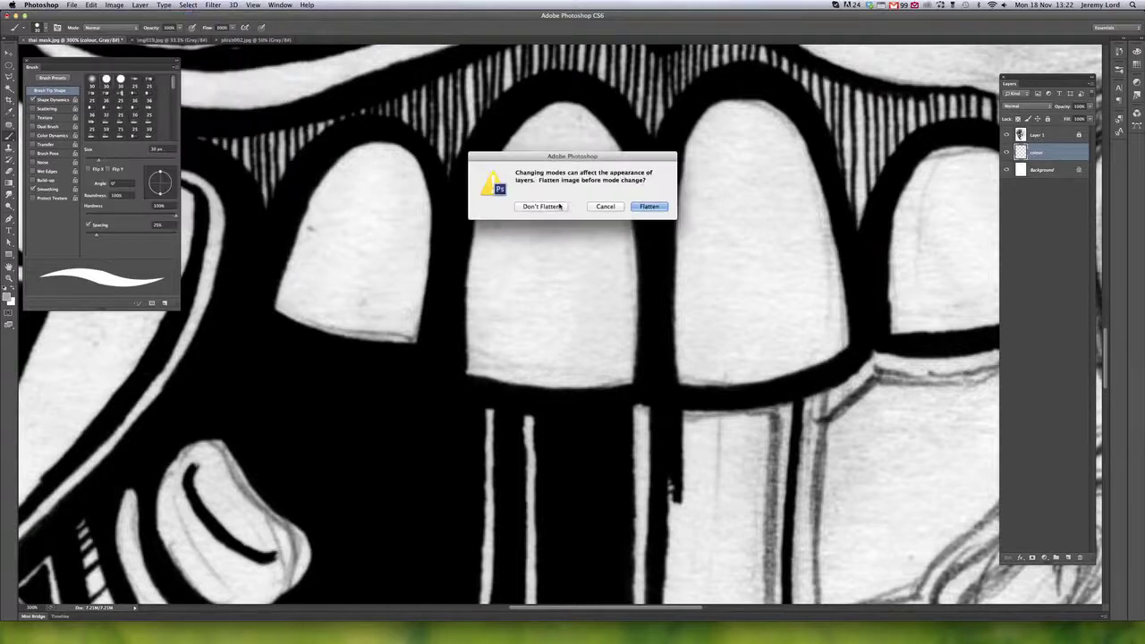
click(542, 207)
click(626, 242)
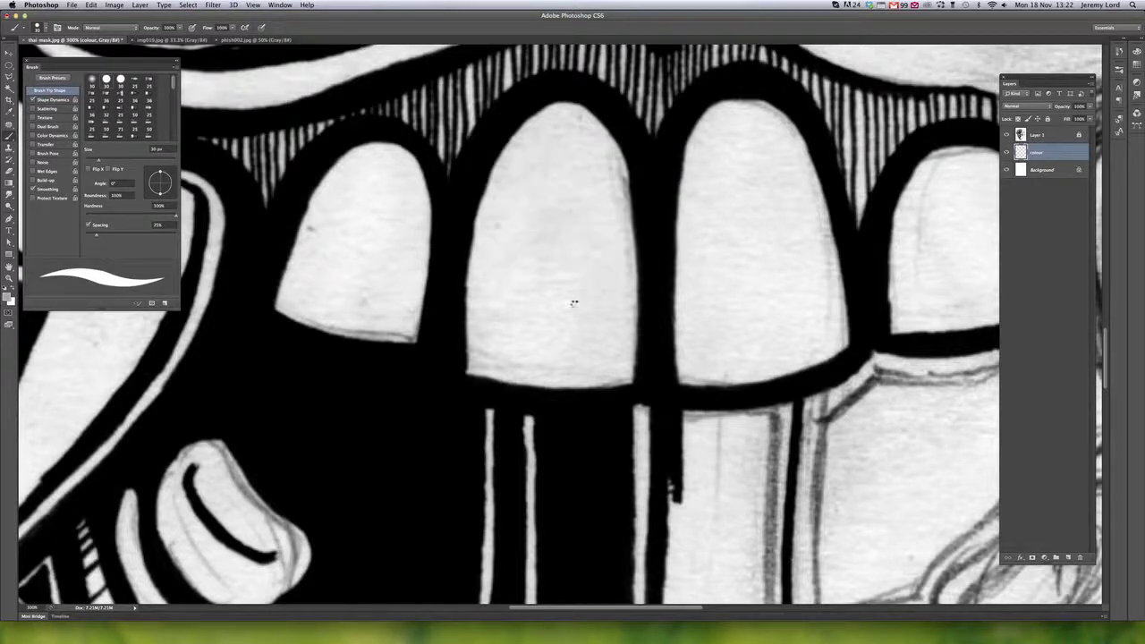
Paint the inked half's upper front tooth completely orange on the colour layer, up to its black outline
mouse_move(605, 267)
mouse_down()
mouse_move(609, 225)
mouse_move(616, 260)
mouse_move(594, 125)
mouse_move(578, 251)
mouse_up()
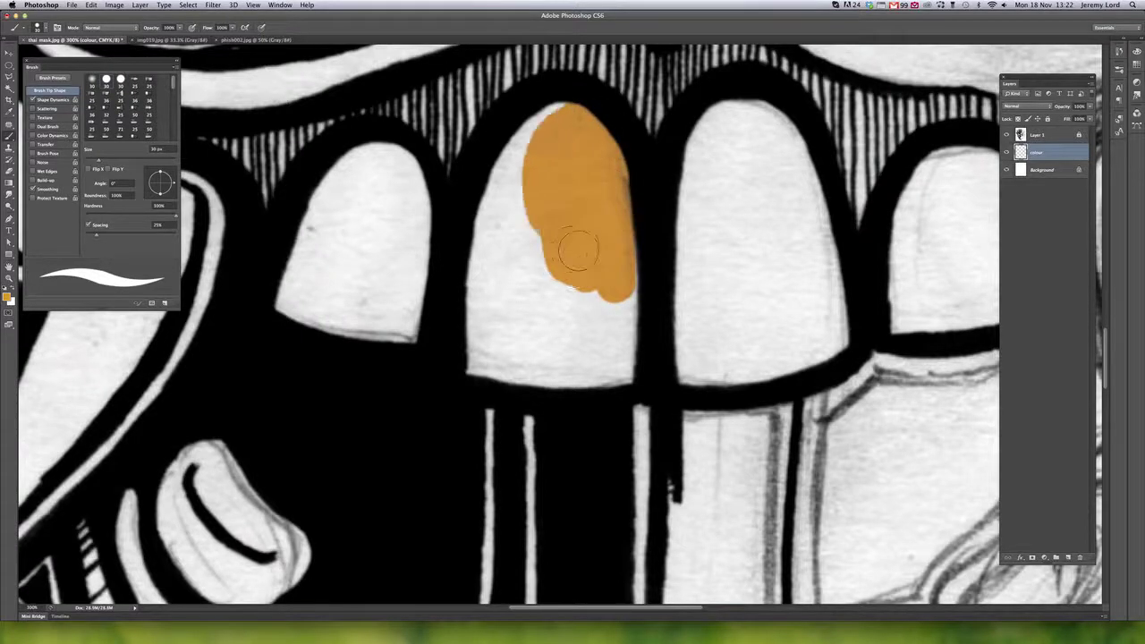
key(super+plus)
key(super+plus)
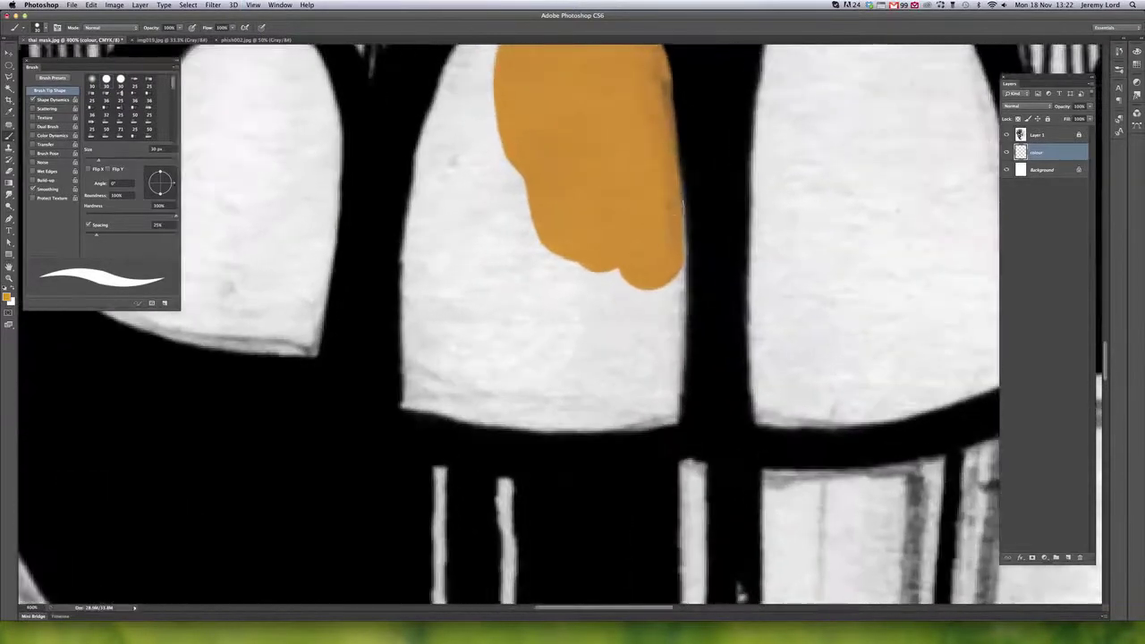
drag(624, 199, 544, 383)
scroll(543, 382, down, 5)
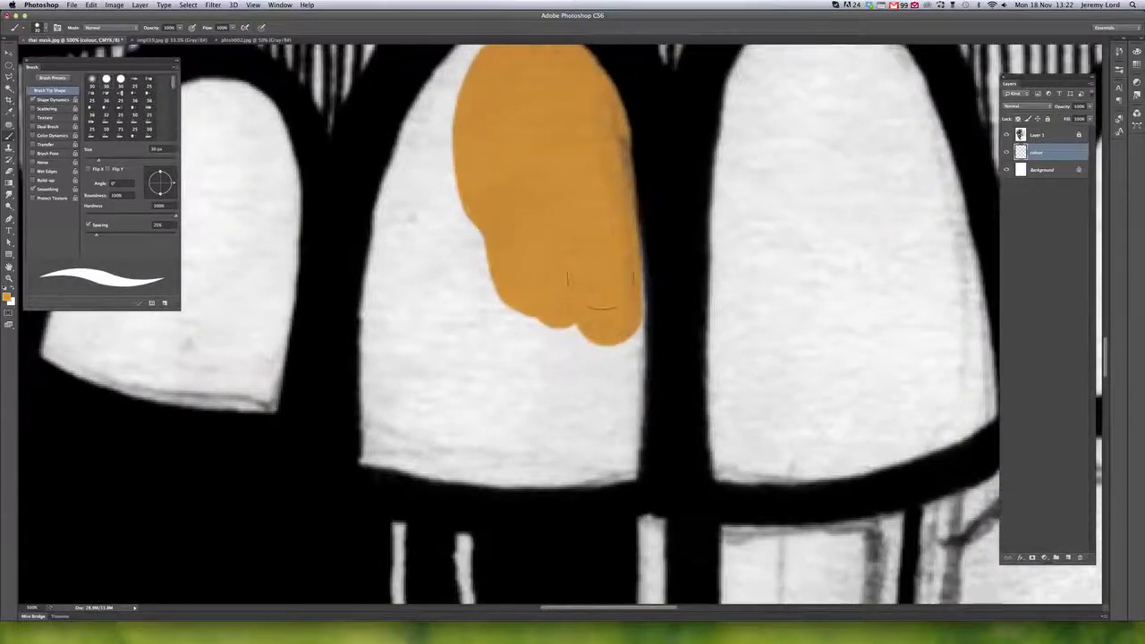
mouse_move(572, 304)
mouse_down()
mouse_move(590, 456)
mouse_move(574, 306)
mouse_move(486, 396)
mouse_move(409, 340)
mouse_move(403, 217)
mouse_move(429, 192)
mouse_move(459, 82)
mouse_up()
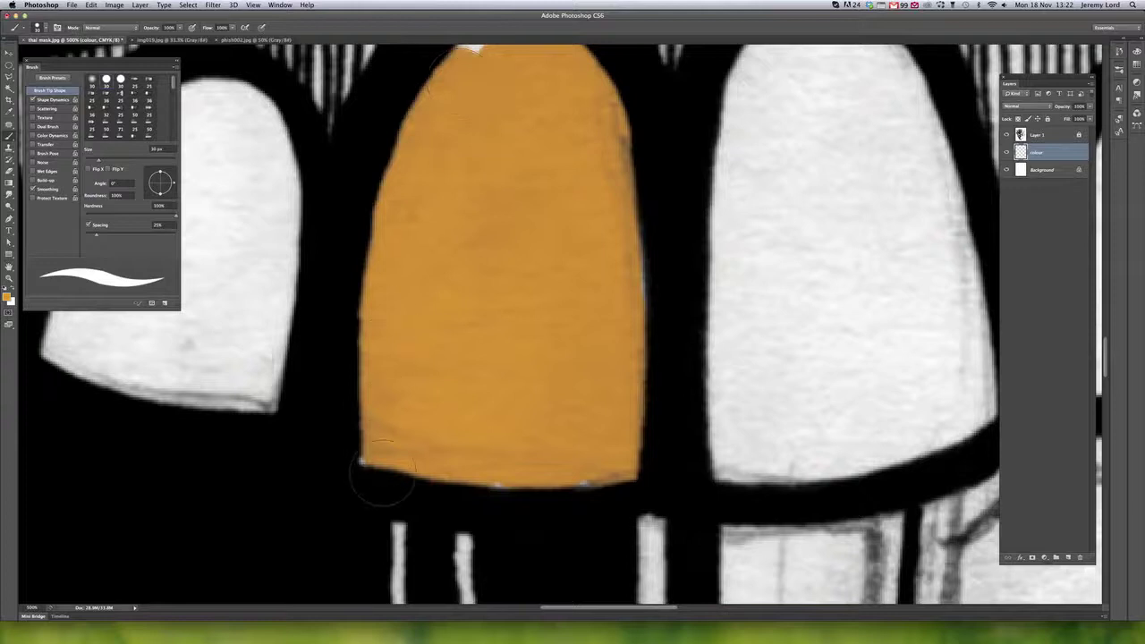
mouse_move(382, 472)
mouse_down()
mouse_move(557, 467)
mouse_move(536, 319)
mouse_move(474, 67)
mouse_up()
scroll(527, 255, up, 5)
click(509, 237)
scroll(503, 268, down, 10)
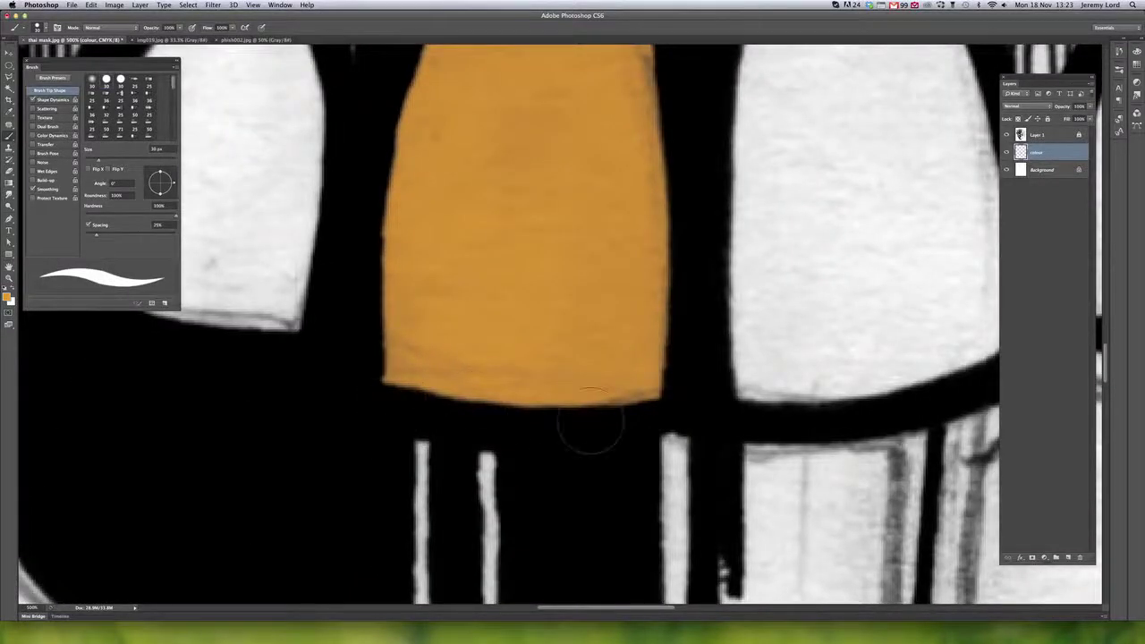
Paint the open mouth area on the pencil-sketched half orange, between the upper teeth, tongue and gum outline
key(super+minus)
key(super+minus)
key(super+minus)
key(super+minus)
key(super+minus)
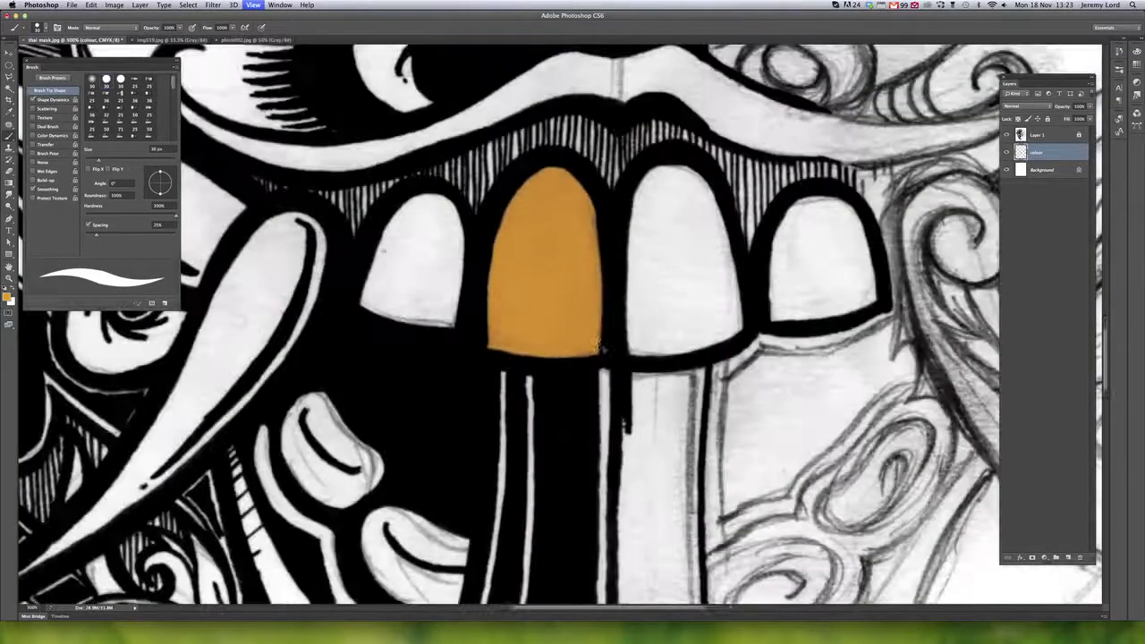
key(super+plus)
key(super+plus)
key(super+plus)
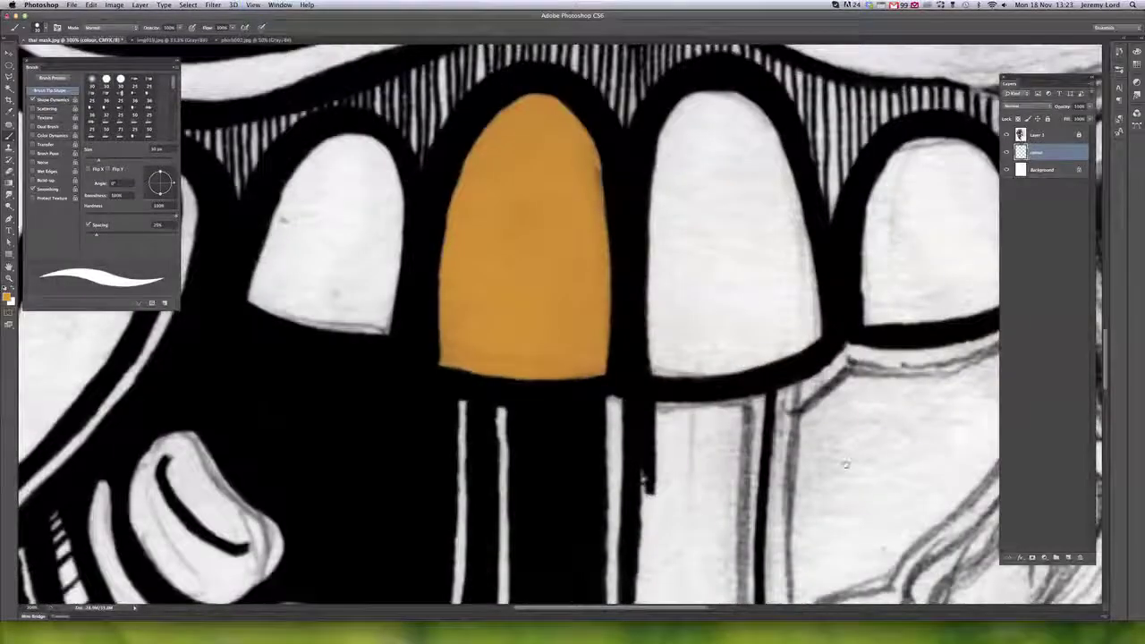
drag(845, 464, 651, 267)
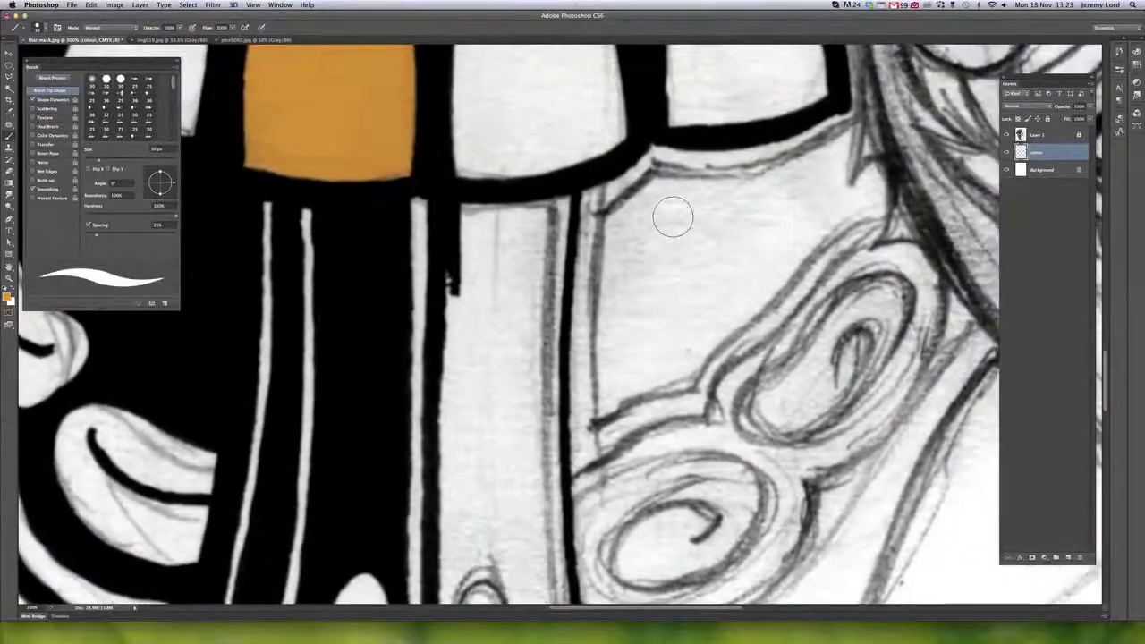
mouse_move(672, 217)
mouse_down()
mouse_move(608, 344)
mouse_move(612, 315)
mouse_move(690, 185)
mouse_move(631, 207)
mouse_move(645, 182)
mouse_move(688, 197)
mouse_move(713, 193)
mouse_move(715, 179)
mouse_move(617, 384)
mouse_move(607, 347)
mouse_move(605, 392)
mouse_move(688, 365)
mouse_move(784, 279)
mouse_move(842, 204)
mouse_move(866, 195)
mouse_move(841, 198)
mouse_move(835, 164)
mouse_move(851, 178)
mouse_move(756, 177)
mouse_move(719, 291)
mouse_move(642, 338)
mouse_up()
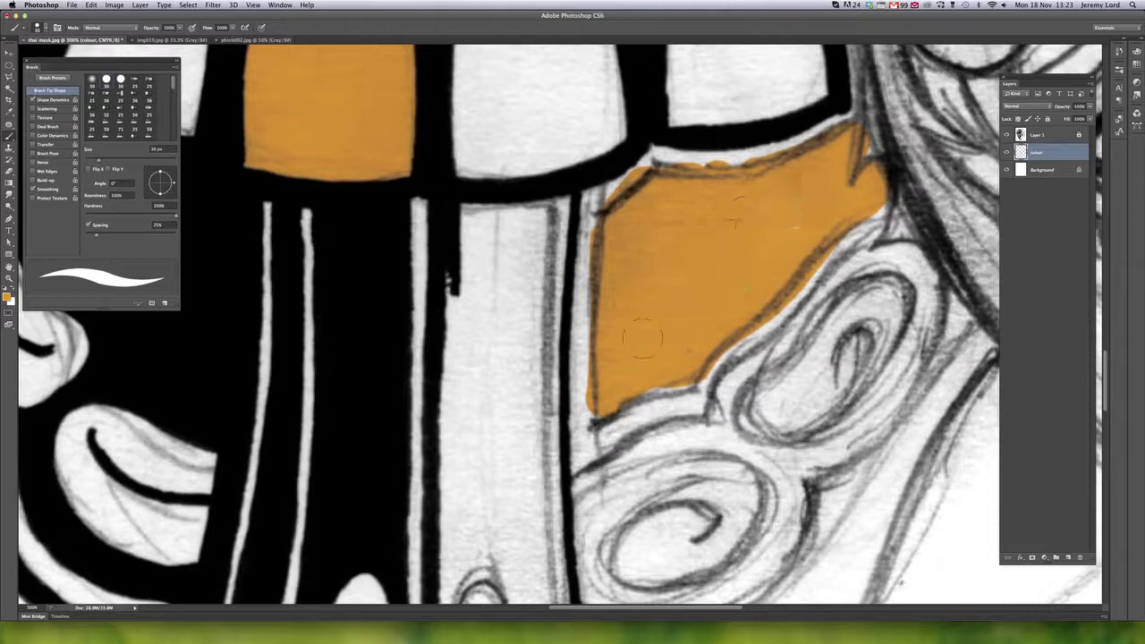
Apply Levels to the line layer, Layer 1, with a white input level of 209 and a midtone of 0.69
key(super+minus)
key(super+minus)
key(super+minus)
key(super+minus)
key(super+minus)
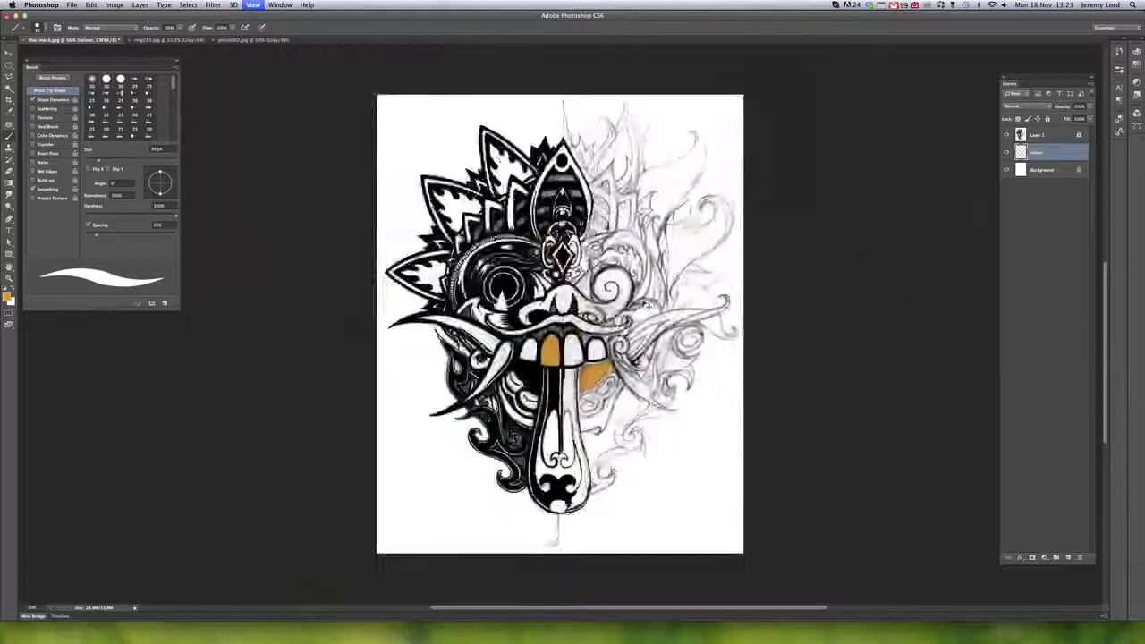
click(1042, 136)
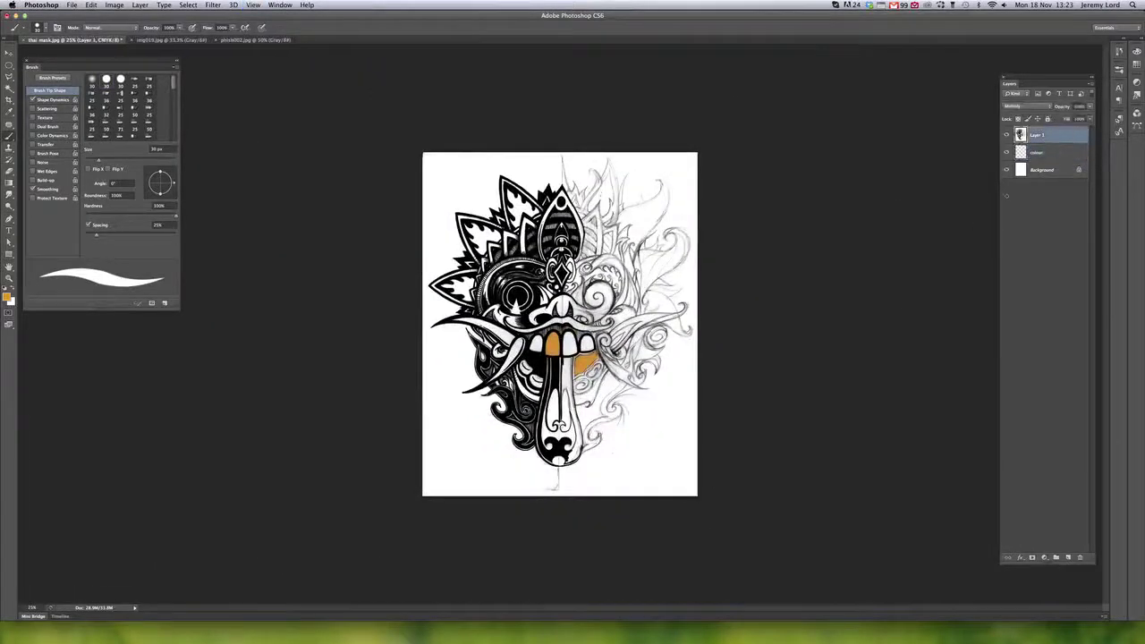
key(super+l)
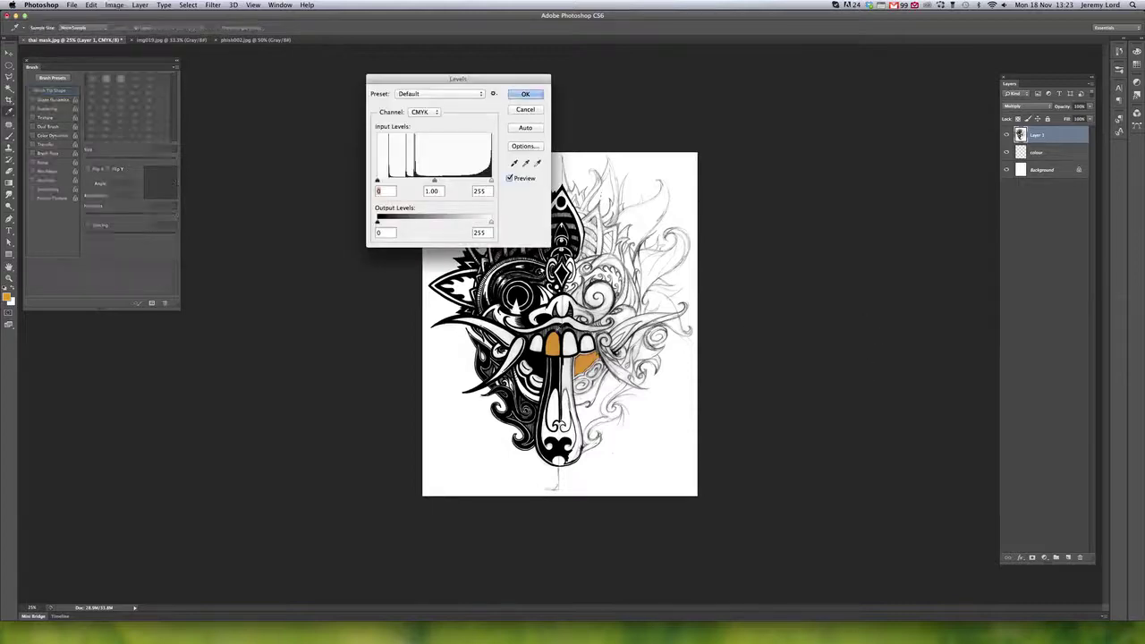
key(super+plus)
key(super+plus)
key(super+plus)
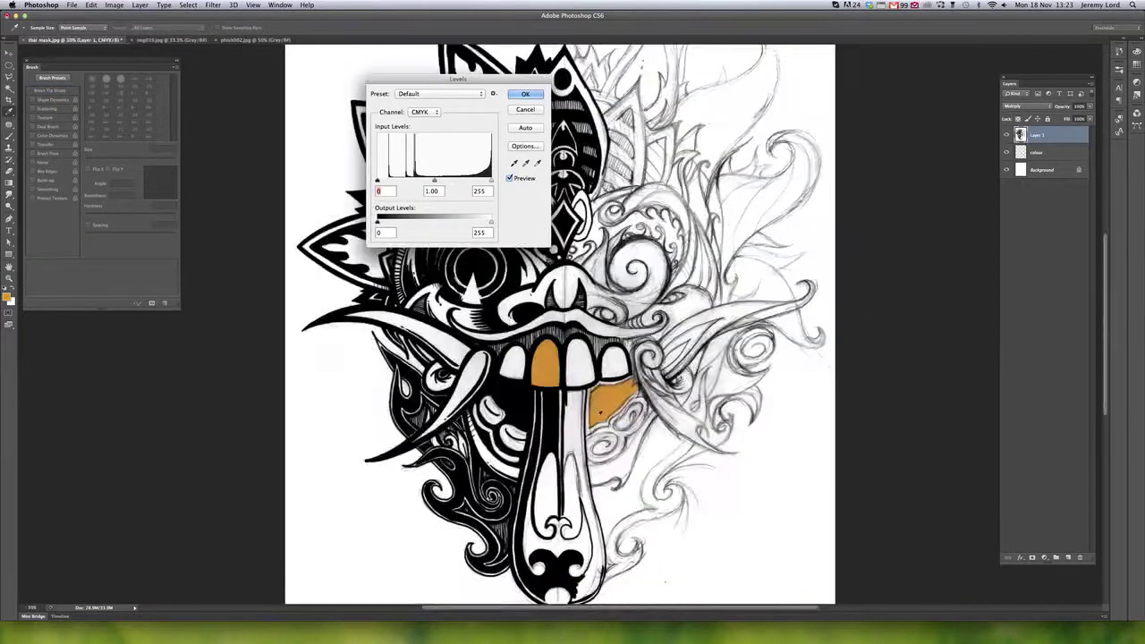
key(super+plus)
key(super+plus)
key(super+plus)
key(super+plus)
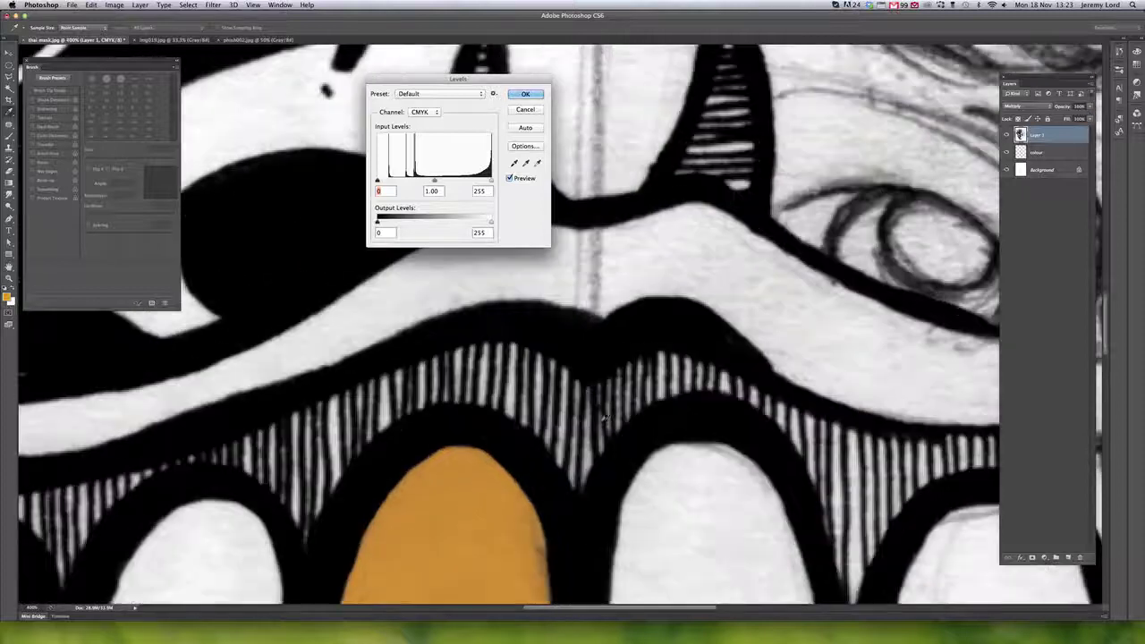
scroll(642, 476, down, 10)
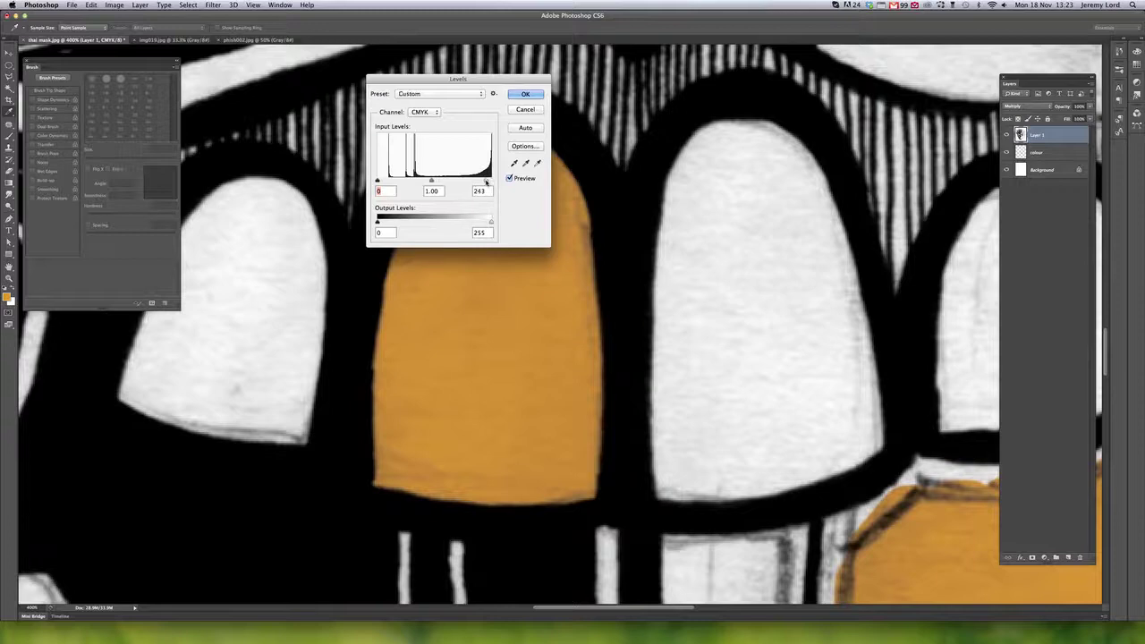
mouse_move(486, 182)
mouse_down()
mouse_move(465, 181)
mouse_move(479, 181)
mouse_up()
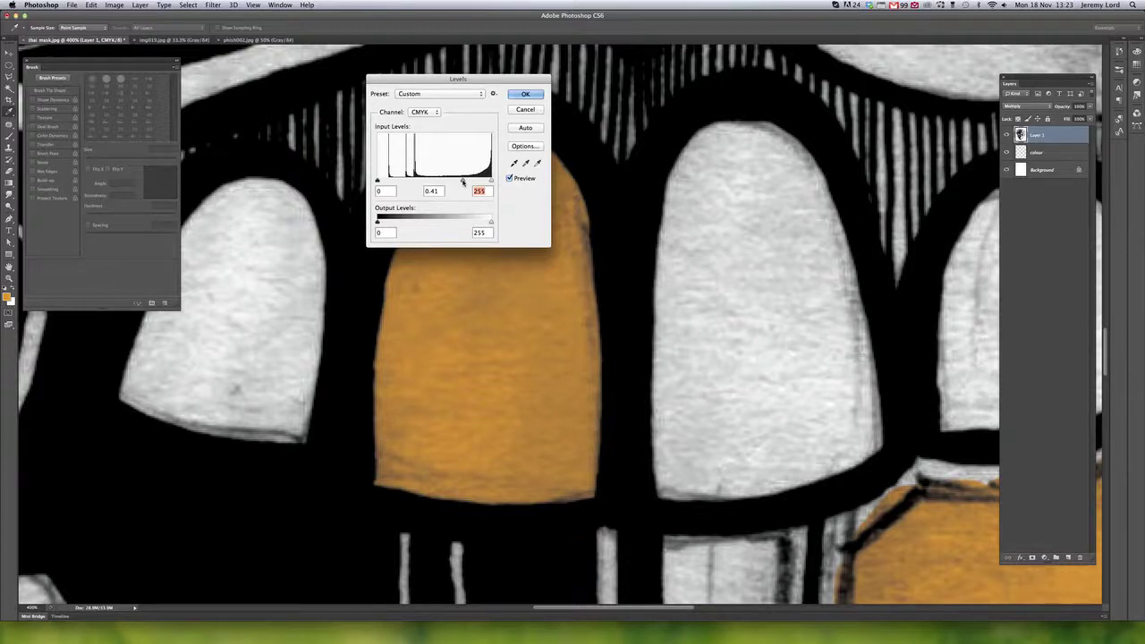
drag(433, 183, 471, 183)
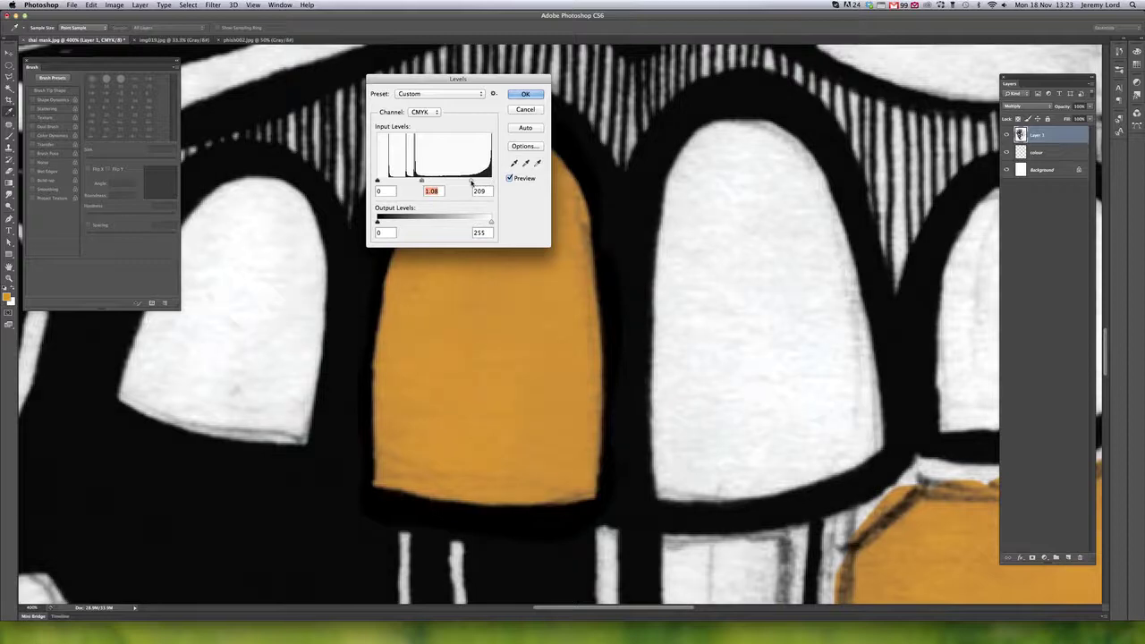
click(430, 181)
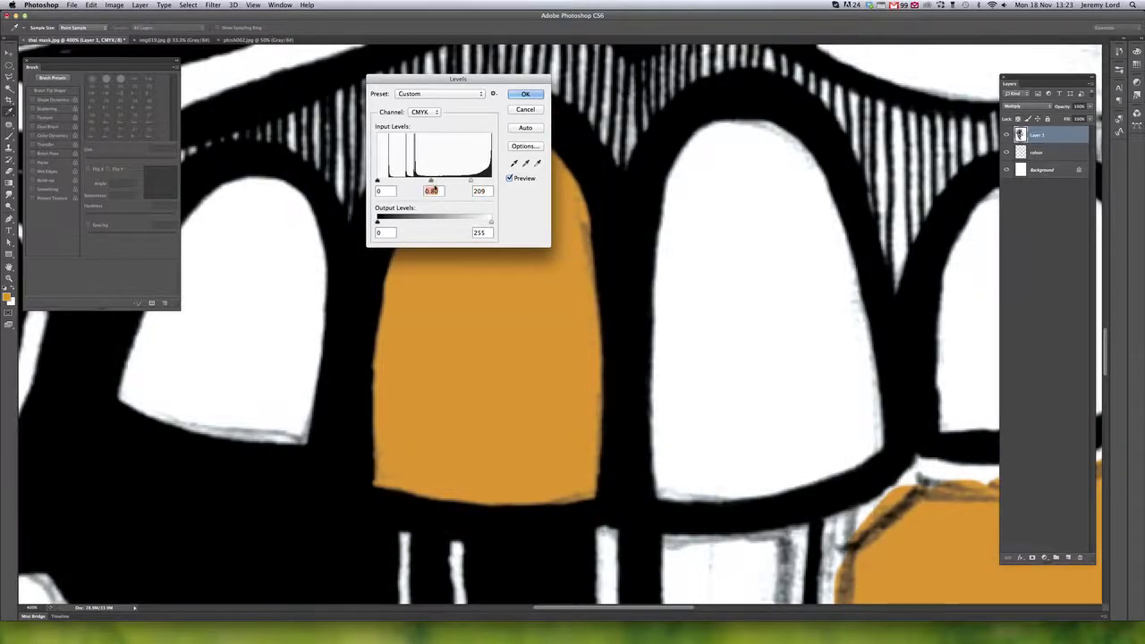
drag(430, 181, 437, 185)
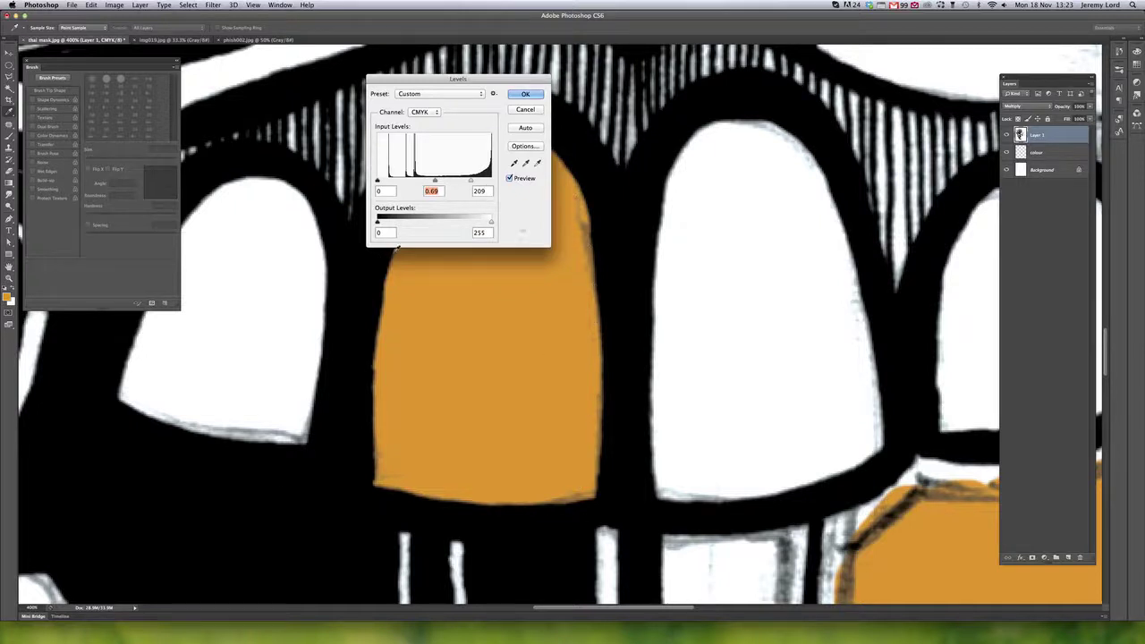
click(519, 96)
key(b)
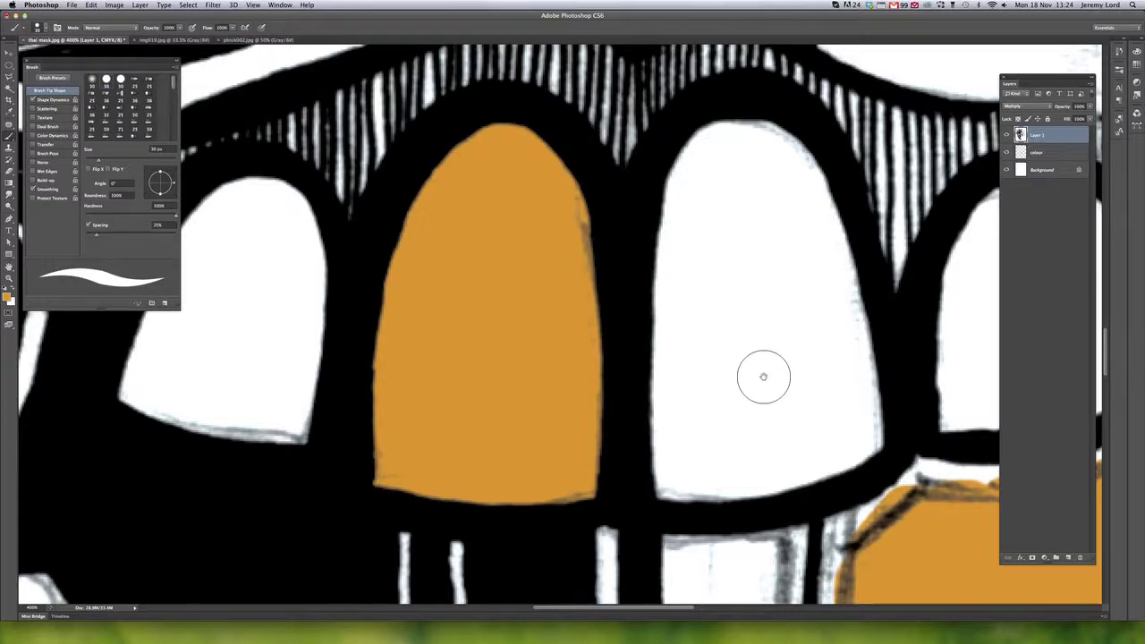
Apply a second Levels adjustment to Layer 1 with a midtone of 0.96 and a white input level of 220
scroll(742, 320, down, 5)
key(super+minus)
key(super+minus)
key(super+minus)
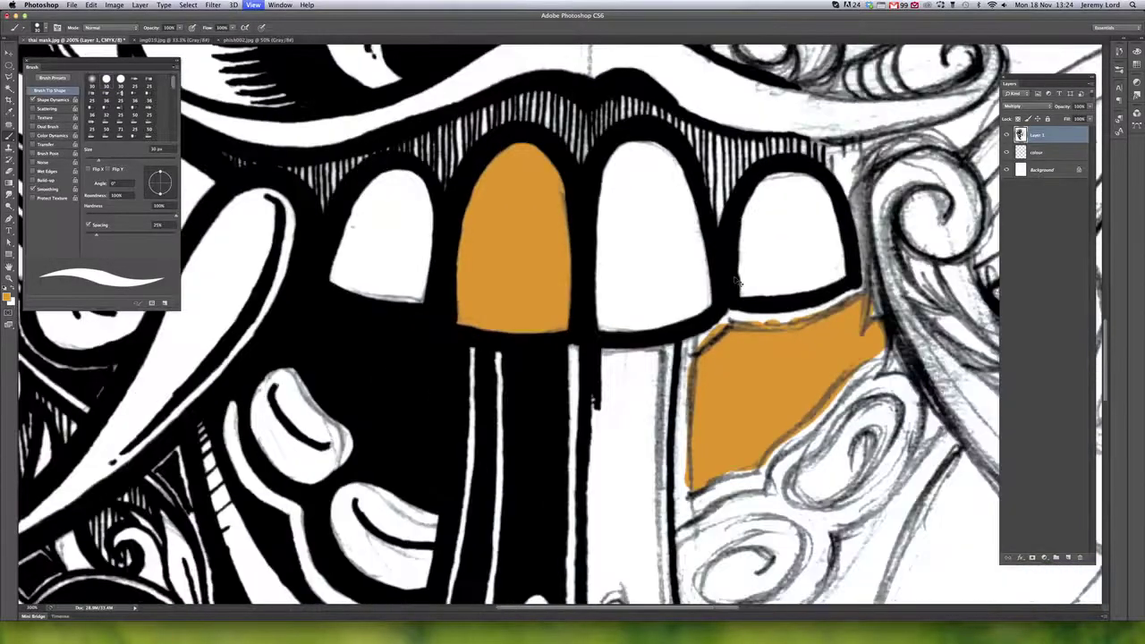
key(super+minus)
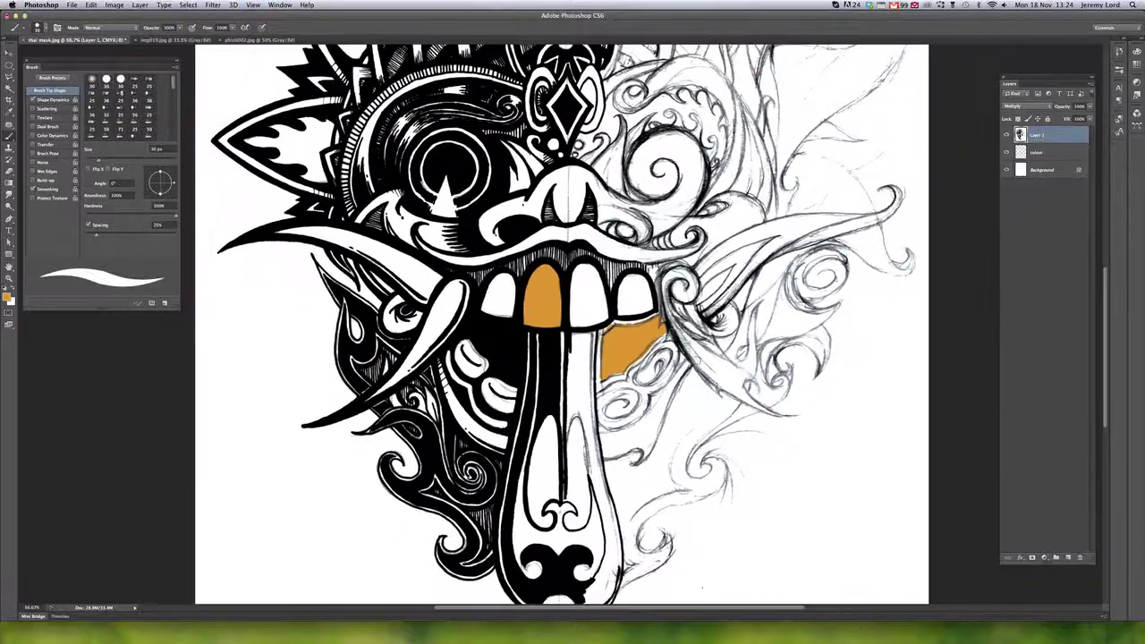
scroll(680, 370, up, 2)
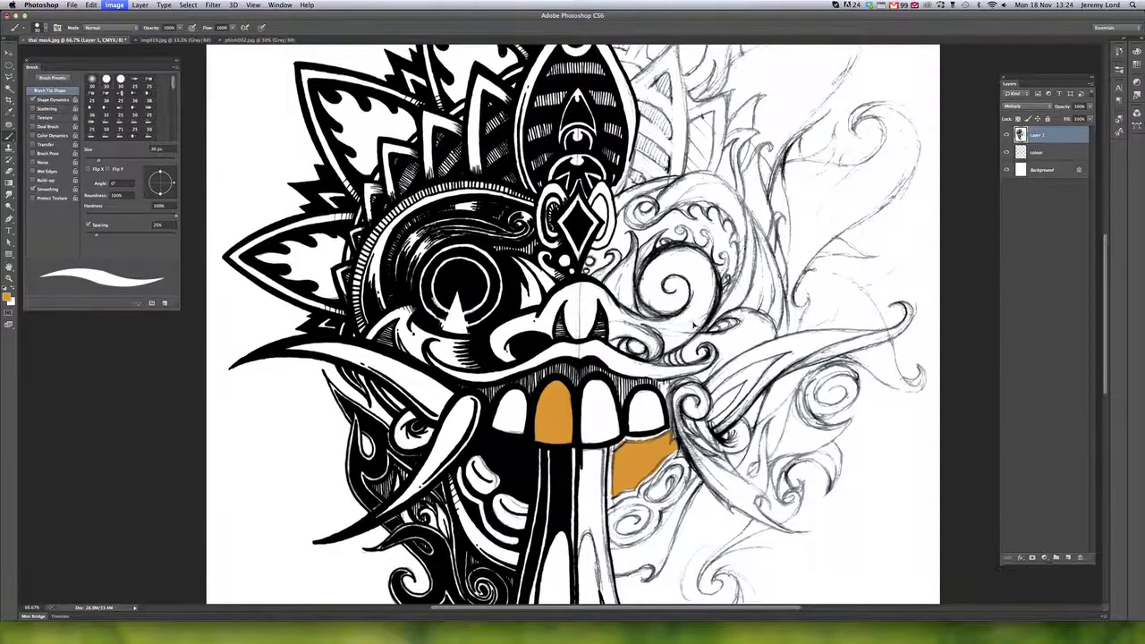
key(super+l)
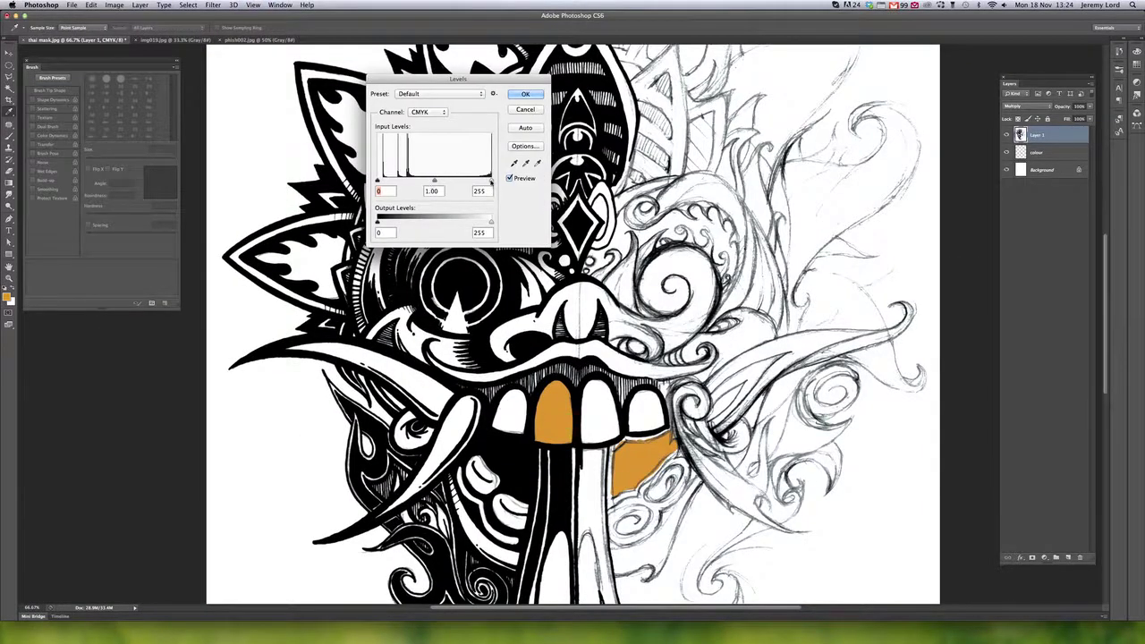
drag(488, 182, 448, 200)
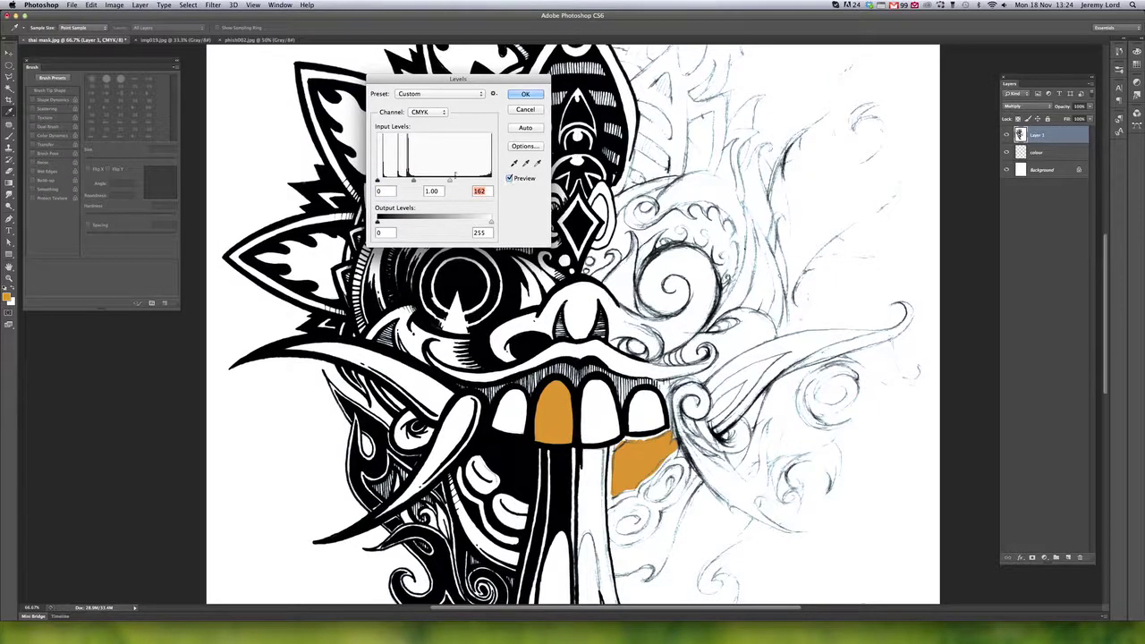
drag(414, 183, 424, 184)
key(Tab)
text(68)
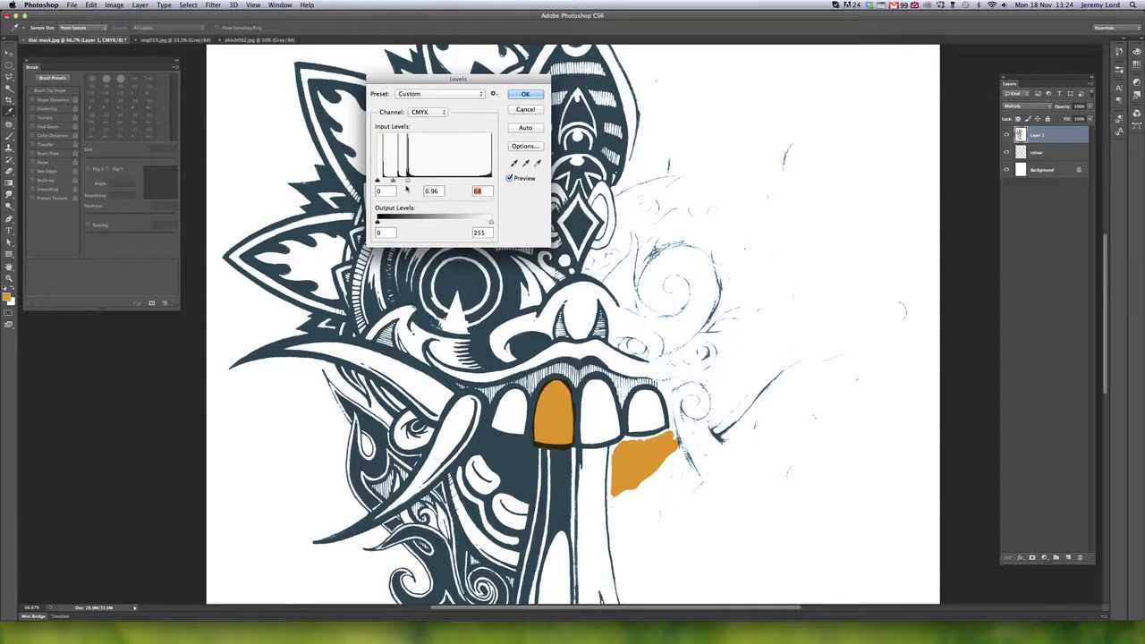
drag(471, 181, 475, 182)
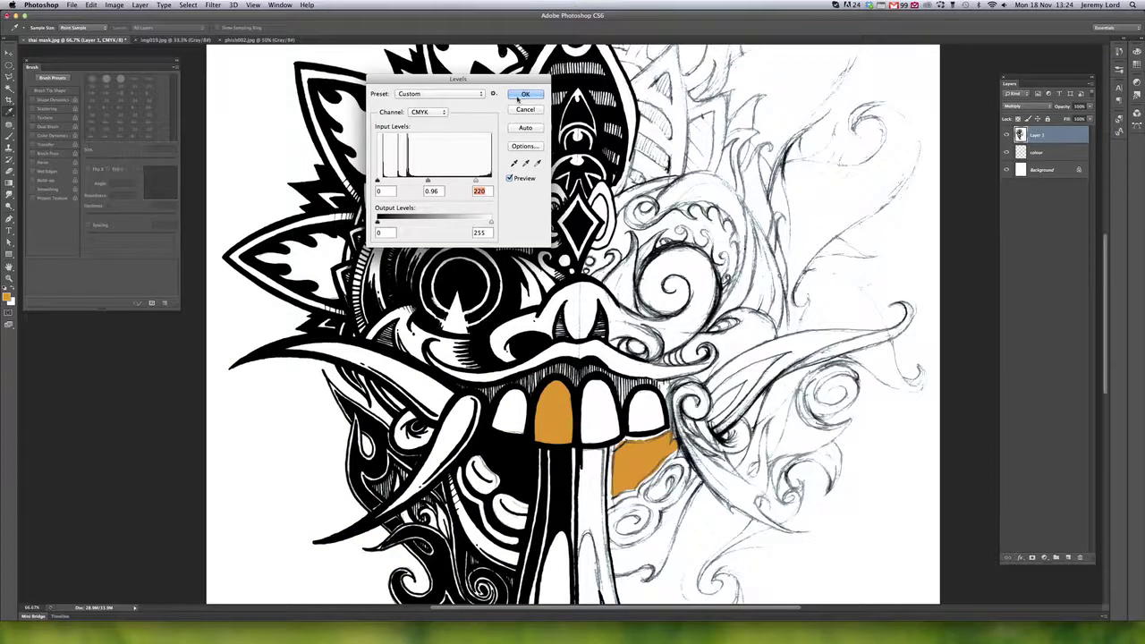
click(525, 94)
Brush white over the pencil centre line down the nose on Layer 1, undoing the stroke that crosses the black outline
key(b)
key(super+plus)
key(super+plus)
key(super+plus)
key(super+plus)
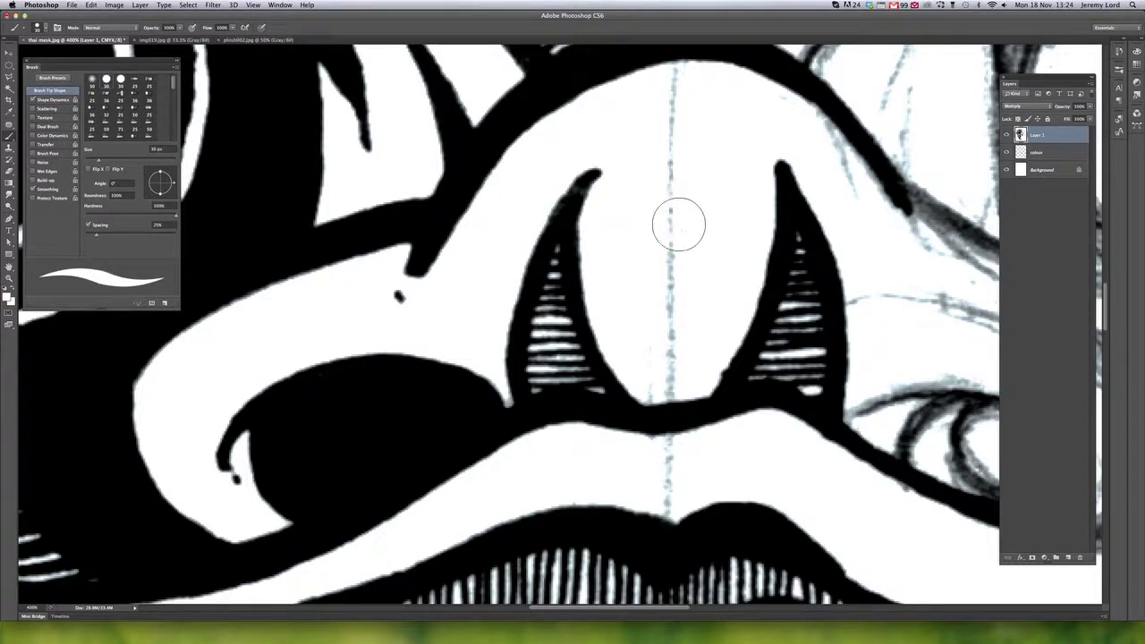
drag(671, 313, 678, 92)
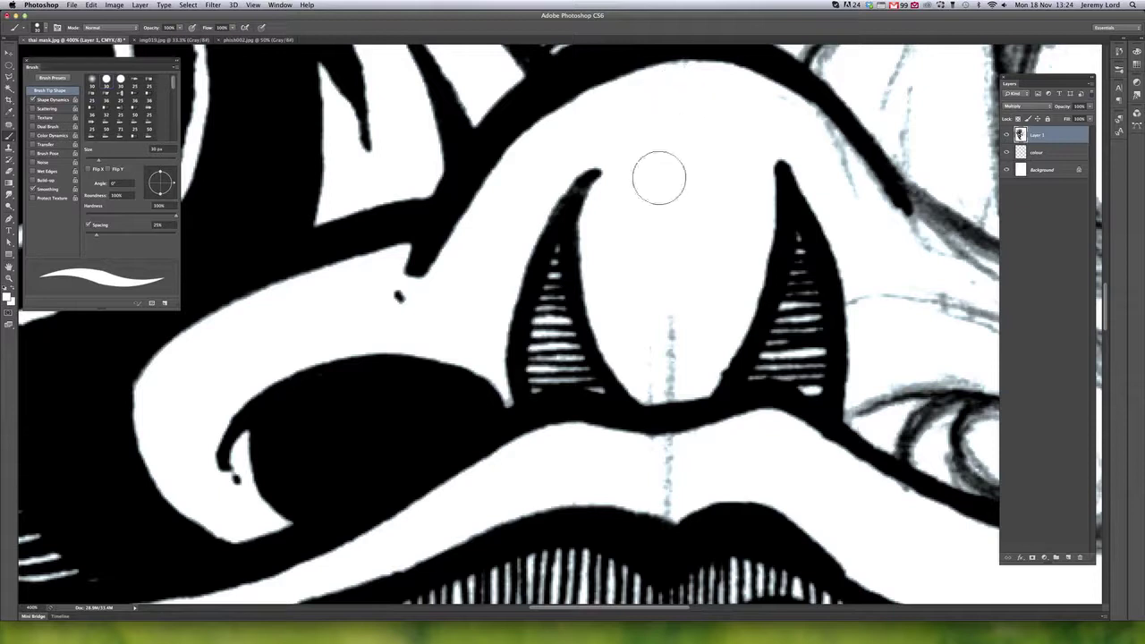
mouse_move(664, 340)
mouse_down()
mouse_move(666, 309)
mouse_move(669, 477)
mouse_up()
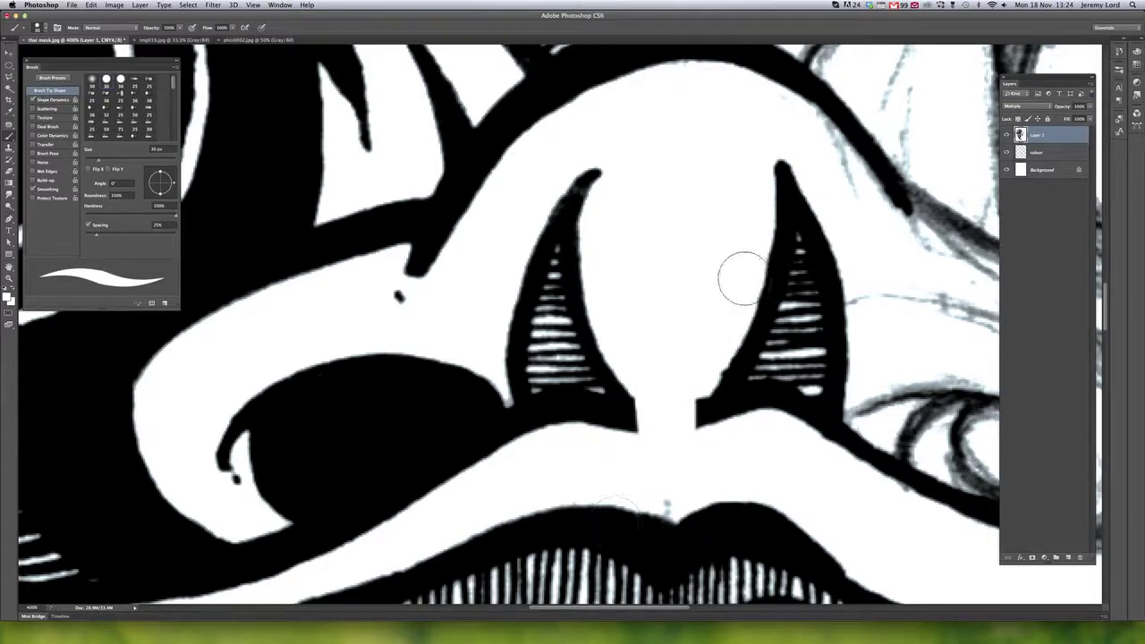
key(super+z)
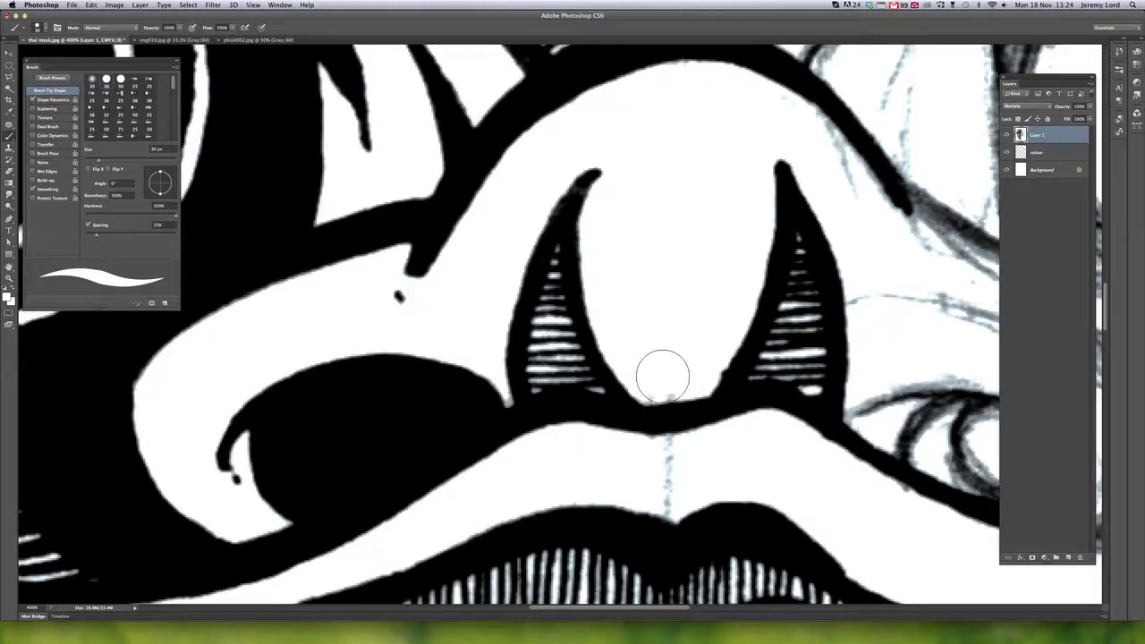
Examine the cleaned line work around the eye, tusk, mouth and tongue, and across the whole mask
drag(370, 401, 940, 573)
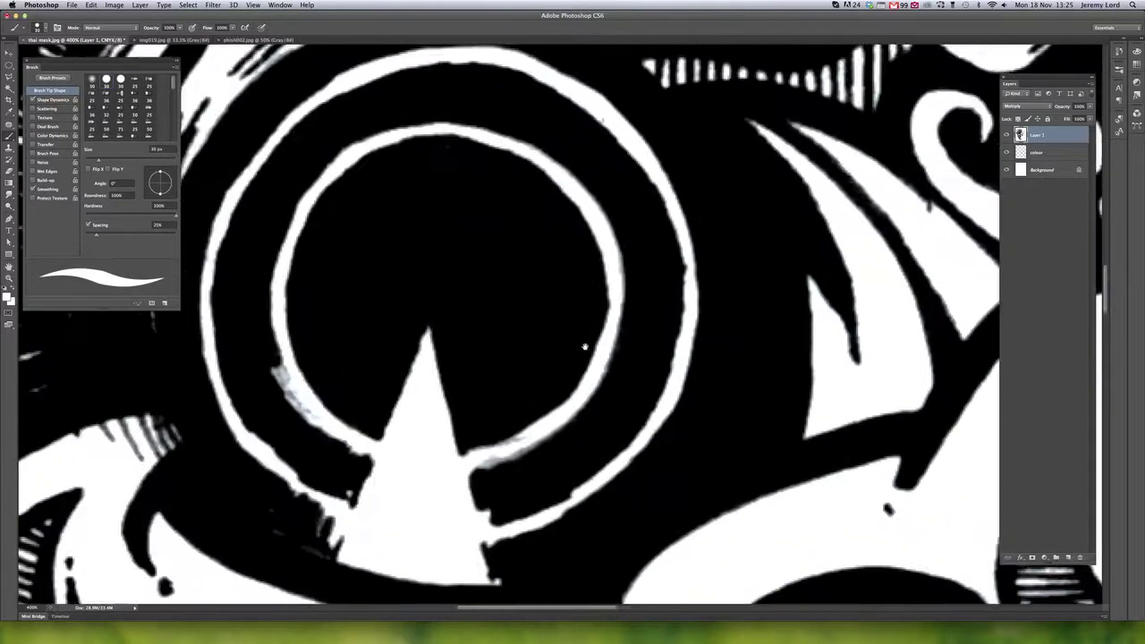
drag(585, 345, 758, 64)
drag(666, 500, 675, 209)
drag(751, 572, 674, 346)
scroll(674, 345, down, 5)
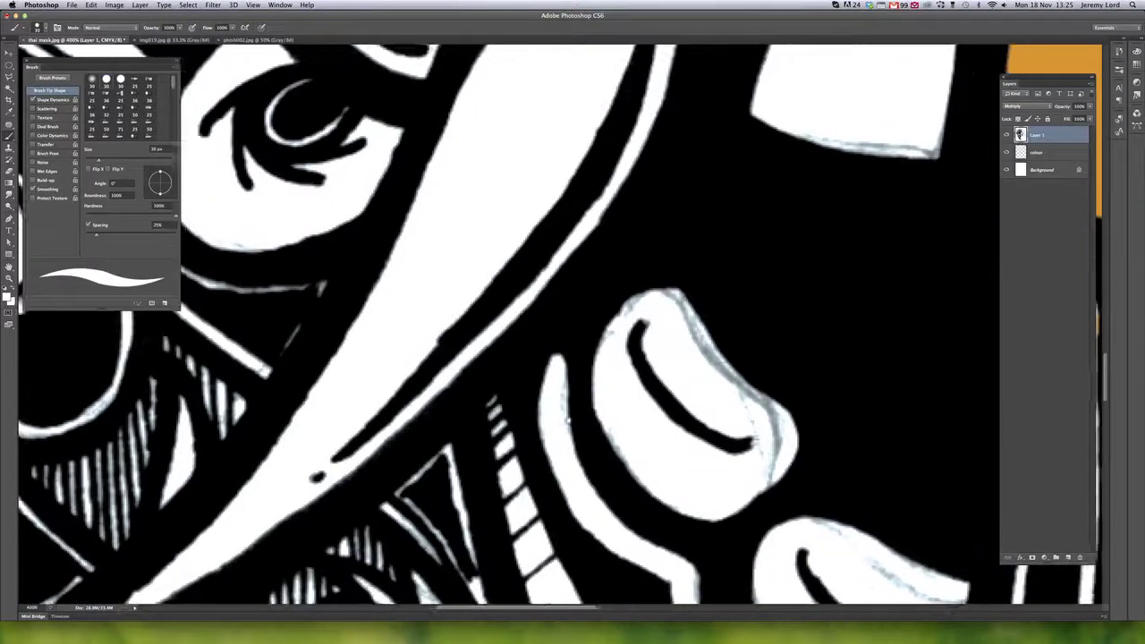
drag(896, 241, 628, 376)
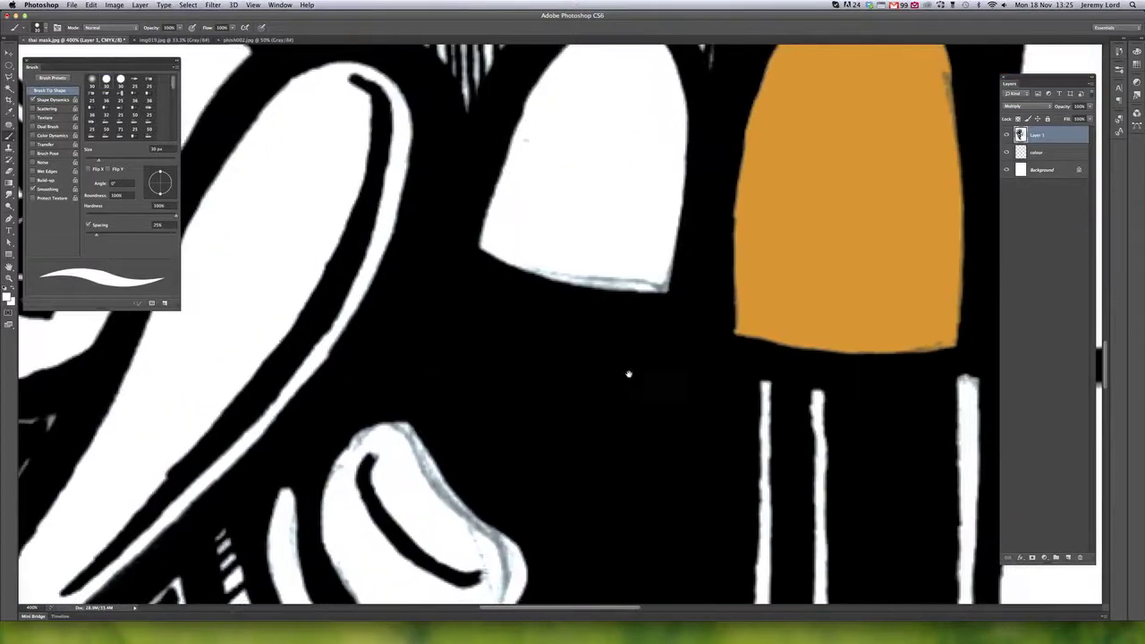
key(super+minus)
key(super+minus)
key(super+minus)
key(super+minus)
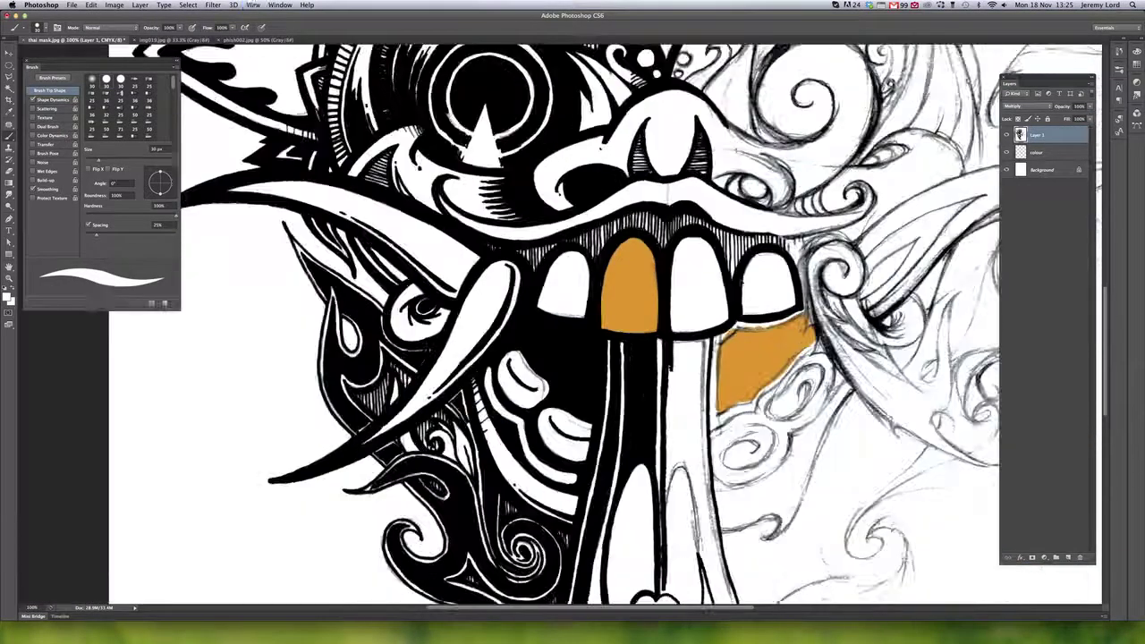
scroll(751, 277, up, 10)
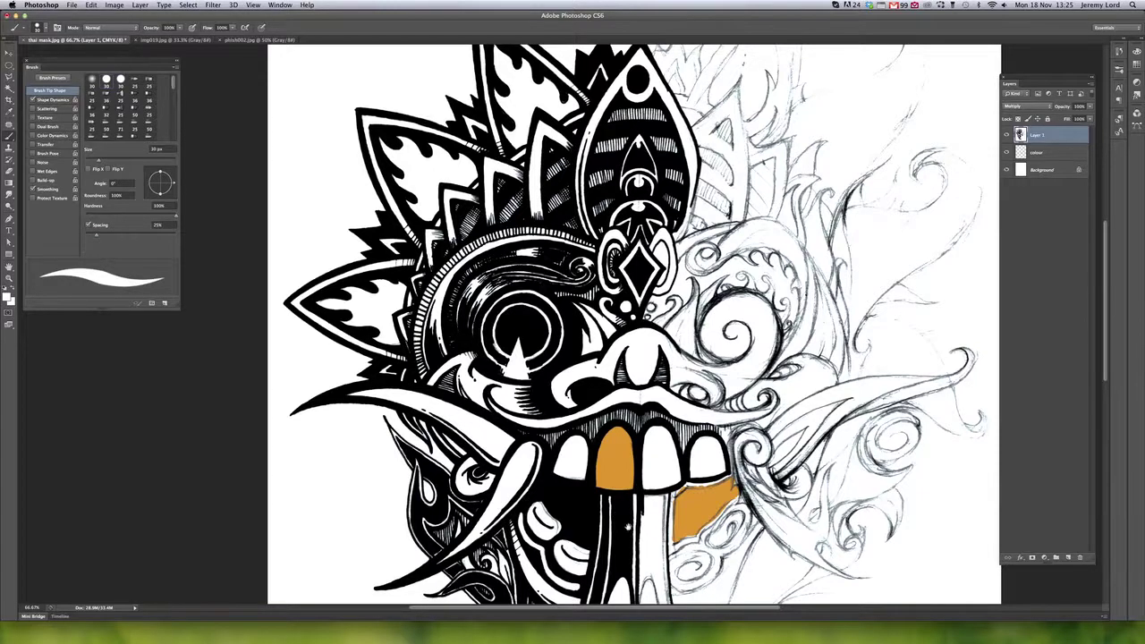
drag(629, 527, 601, 263)
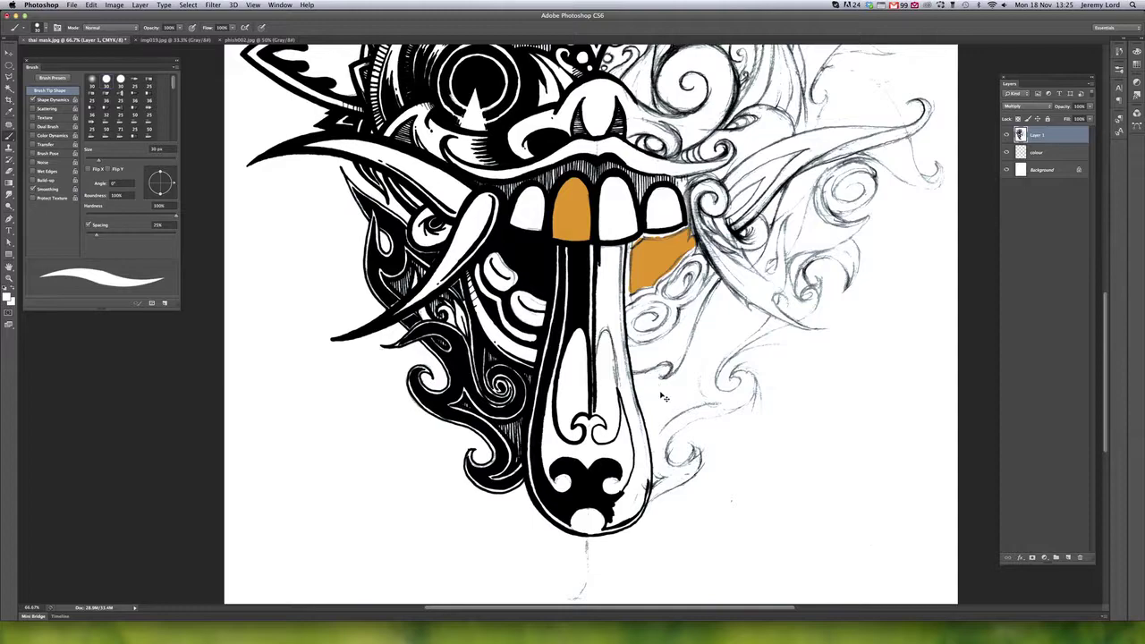
key(super+minus)
key(super+minus)
key(super+minus)
Sample the painted tooth's orange and paint the outer tooth on the inked half with it on the colour layer
key(super+equal)
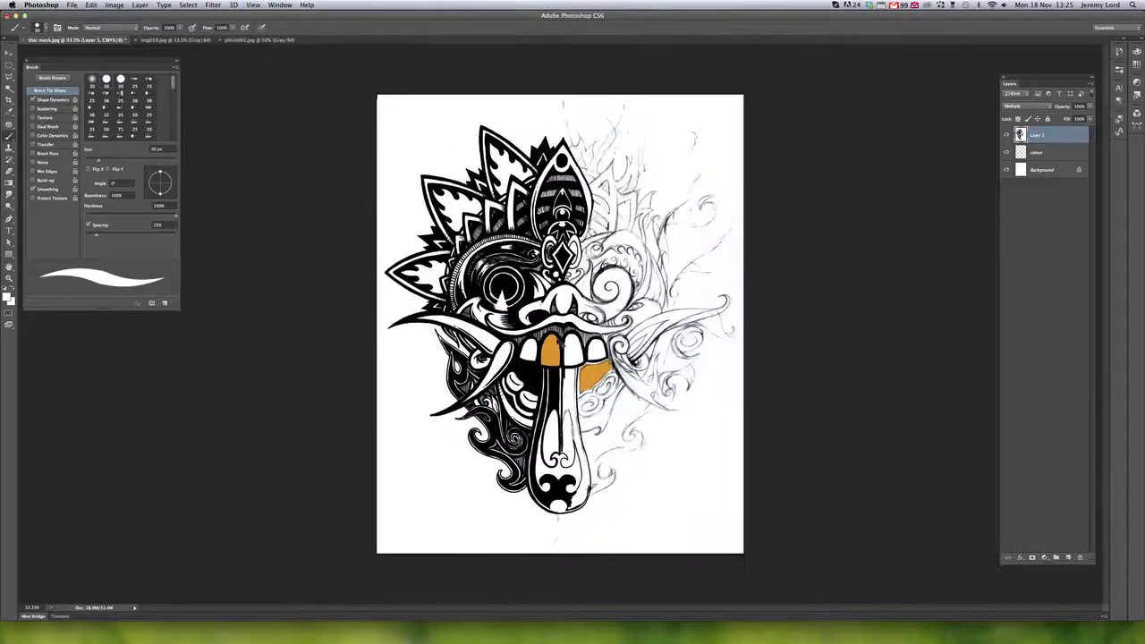
key(super+equal)
key(super+equal)
click(1071, 150)
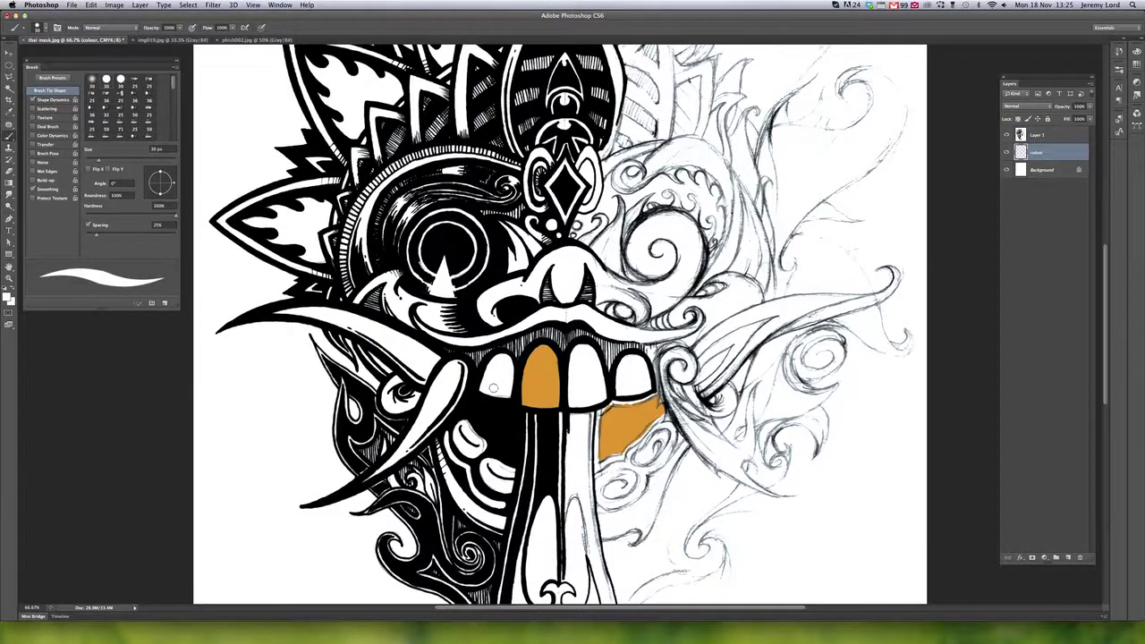
alt+click(534, 383)
drag(515, 372, 483, 377)
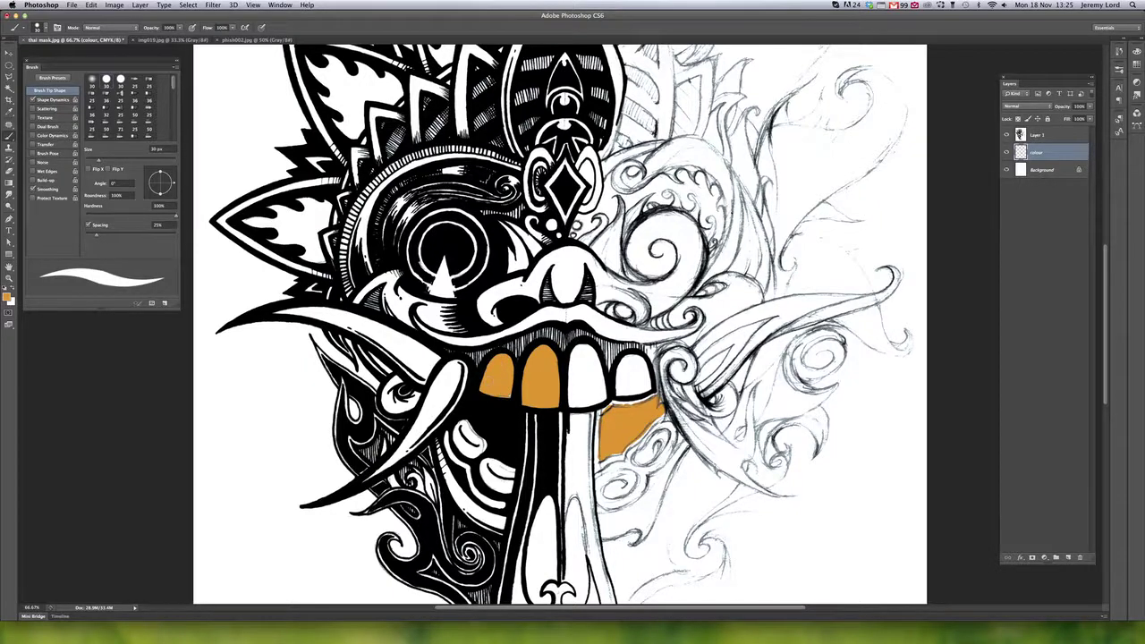
Hide and show the line layer, Layer 1, to compare the orange paint with and without the line art
key(super+equal)
key(super+equal)
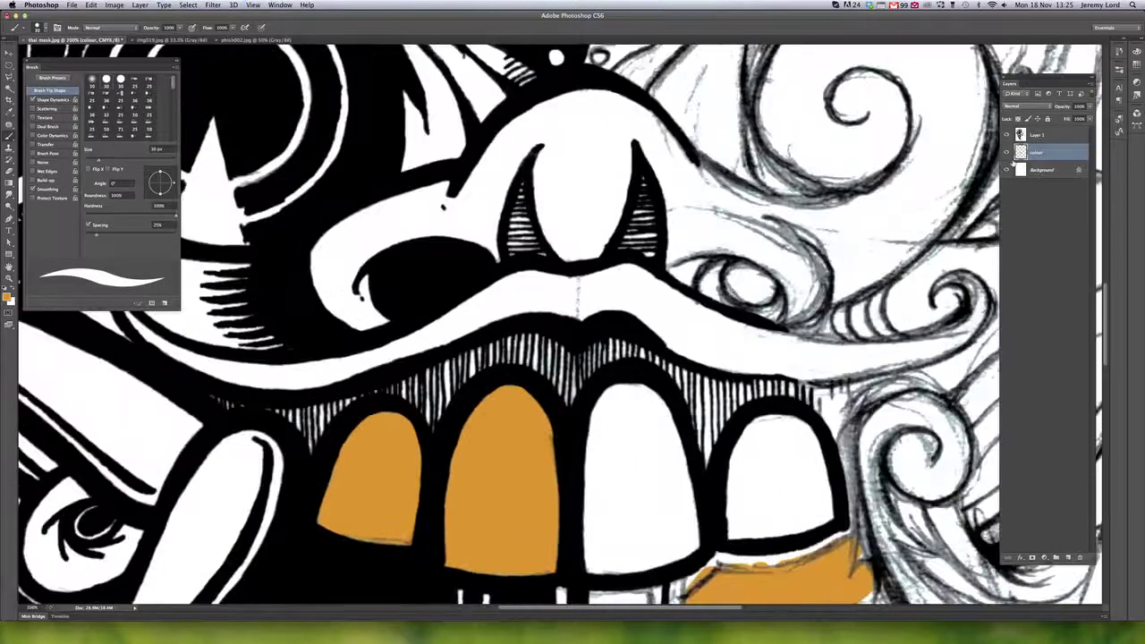
click(1006, 134)
click(1006, 134)
click(1006, 134)
click(1006, 134)
Paint the two remaining white upper teeth orange on the colour layer, up to their black outlines
drag(584, 467, 594, 289)
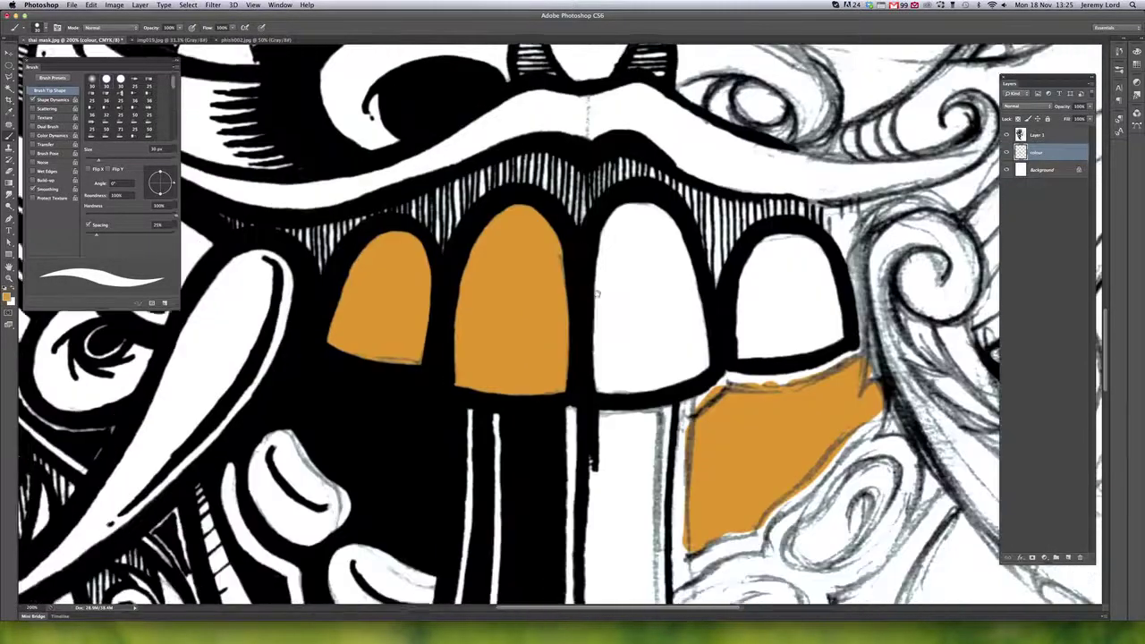
mouse_move(629, 215)
mouse_down()
mouse_move(598, 320)
mouse_move(605, 382)
mouse_move(671, 384)
mouse_move(702, 356)
mouse_move(670, 231)
mouse_move(621, 233)
mouse_move(618, 321)
mouse_move(630, 253)
mouse_move(615, 358)
mouse_move(660, 257)
mouse_move(638, 370)
mouse_move(690, 317)
mouse_move(697, 361)
mouse_up()
mouse_move(762, 288)
mouse_down()
mouse_move(791, 240)
mouse_move(748, 354)
mouse_move(835, 355)
mouse_move(795, 238)
mouse_move(767, 333)
mouse_move(779, 314)
mouse_move(828, 333)
mouse_up()
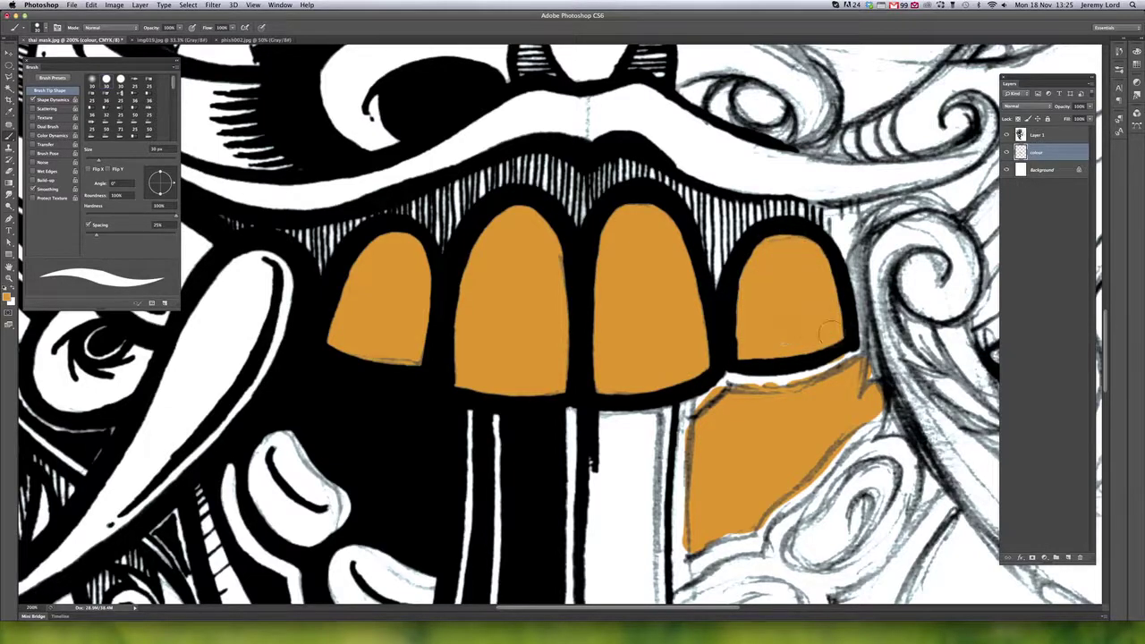
key(super+minus)
key(super+minus)
key(super+minus)
key(super+minus)
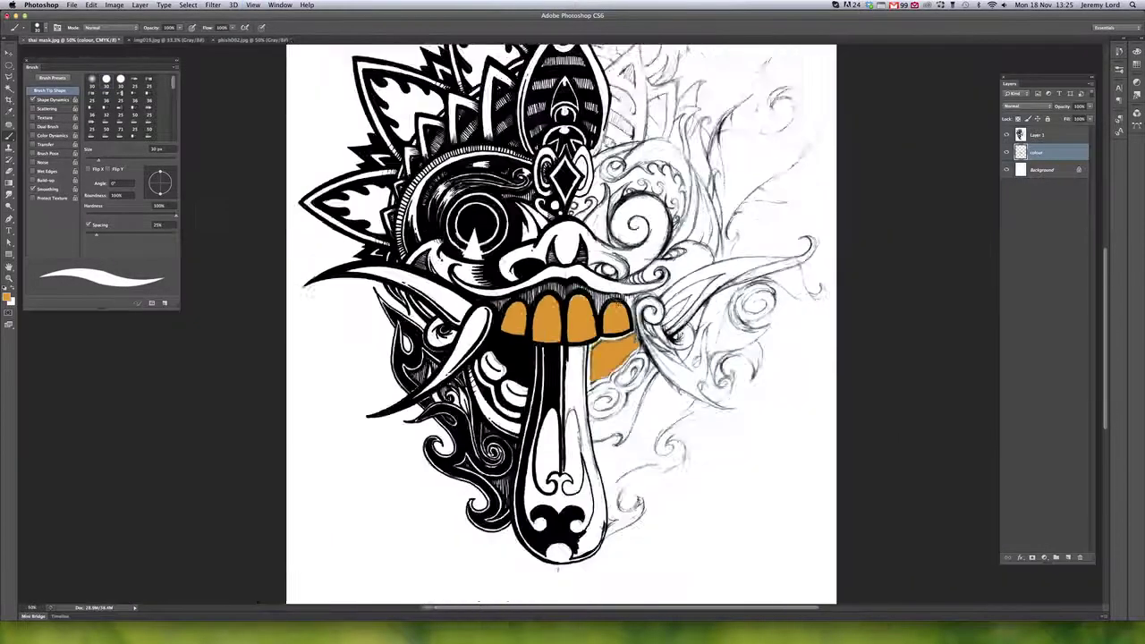
Set the foreground colour to magenta #db2885 and fill the lassoed lower tusk with it on the colour layer
key(super+plus)
key(super+plus)
key(super+plus)
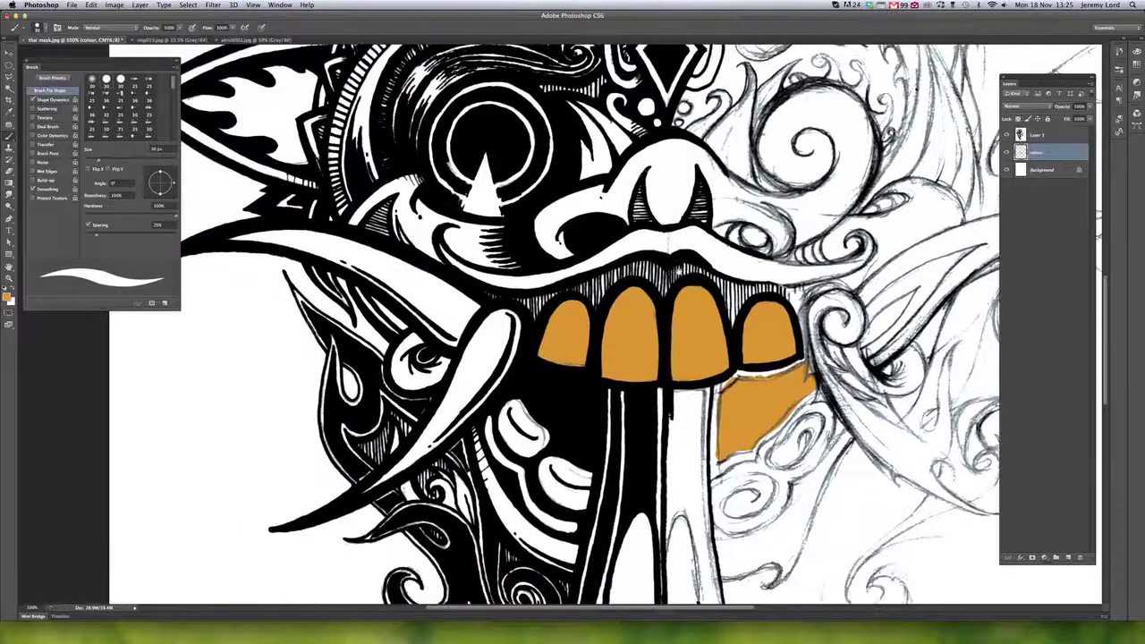
drag(548, 350, 670, 275)
click(8, 300)
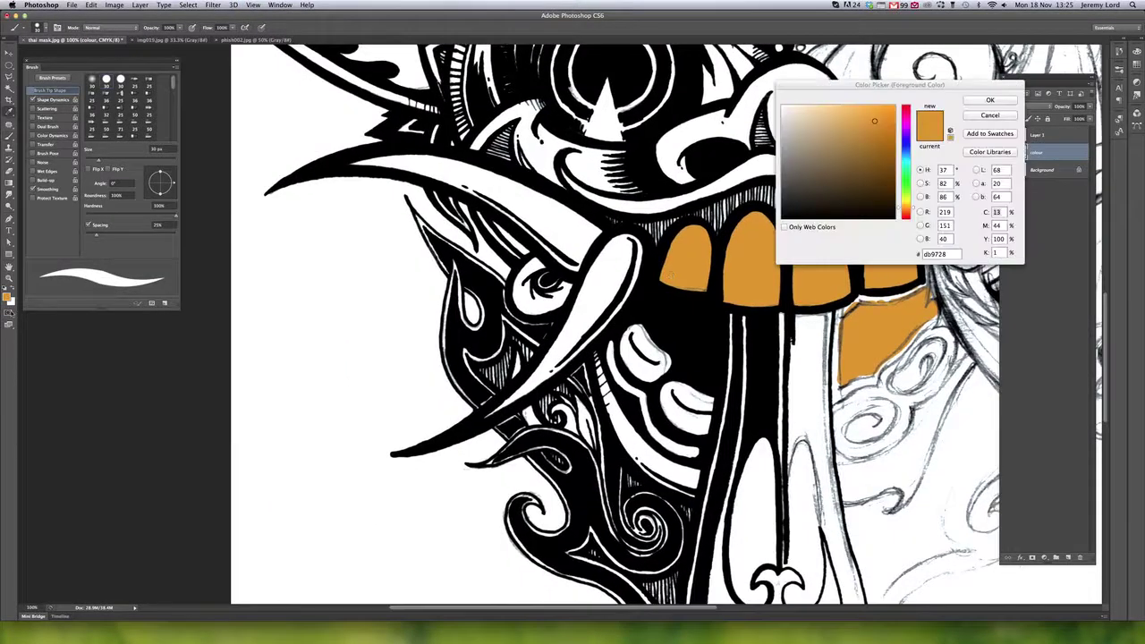
drag(906, 206, 909, 110)
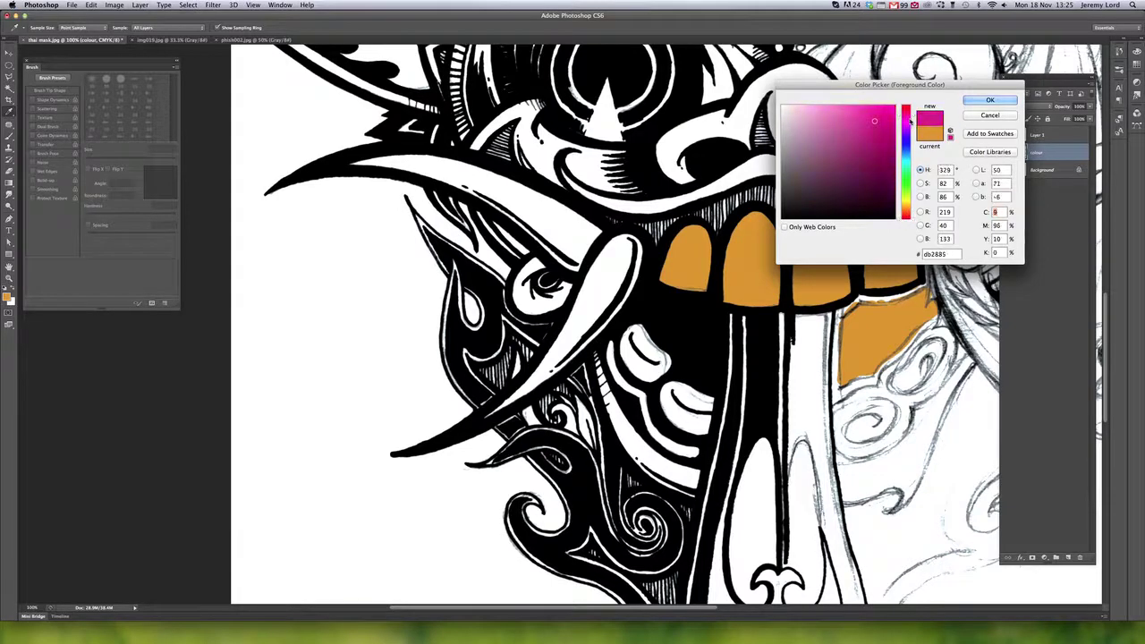
click(984, 100)
key(l)
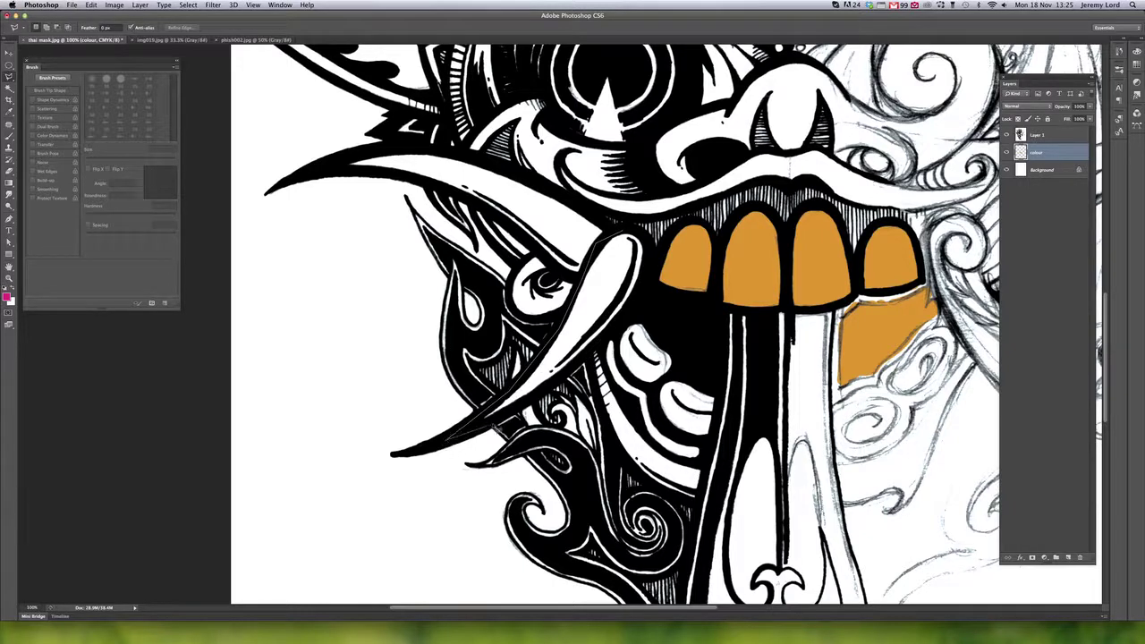
click(646, 274)
drag(642, 235, 639, 235)
key(alt+BackSpace)
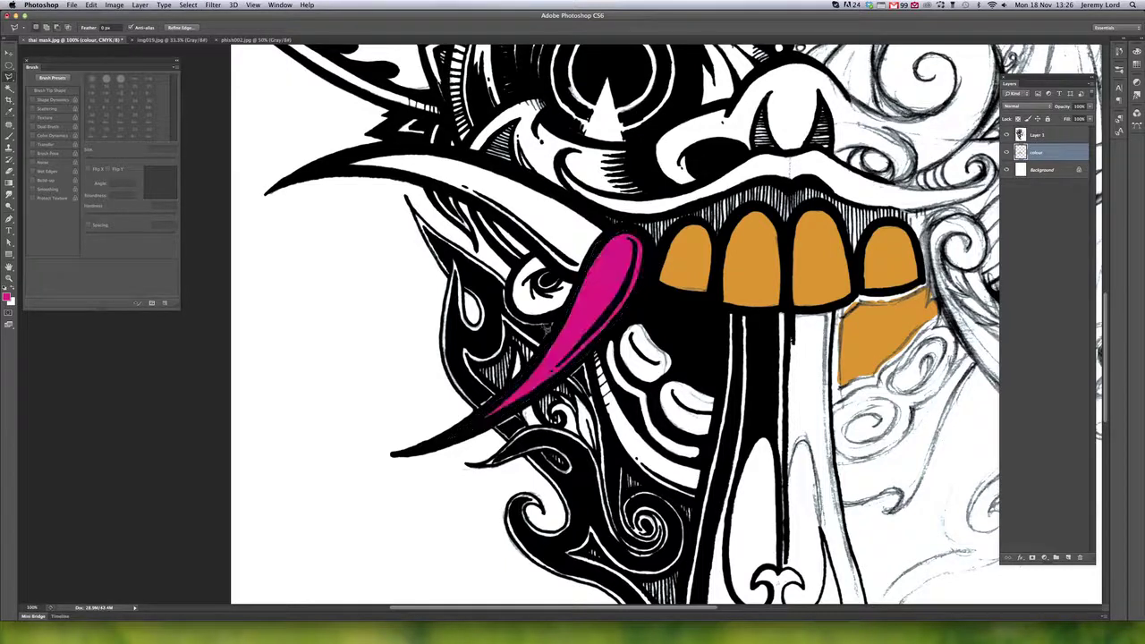
key(super+d)
Outline the upper tusk with the Polygonal Lasso up to its black edge and fill it with the same magenta
mouse_move(304, 179)
mouse_down()
mouse_move(429, 141)
mouse_move(389, 152)
mouse_move(483, 158)
mouse_move(613, 238)
mouse_up()
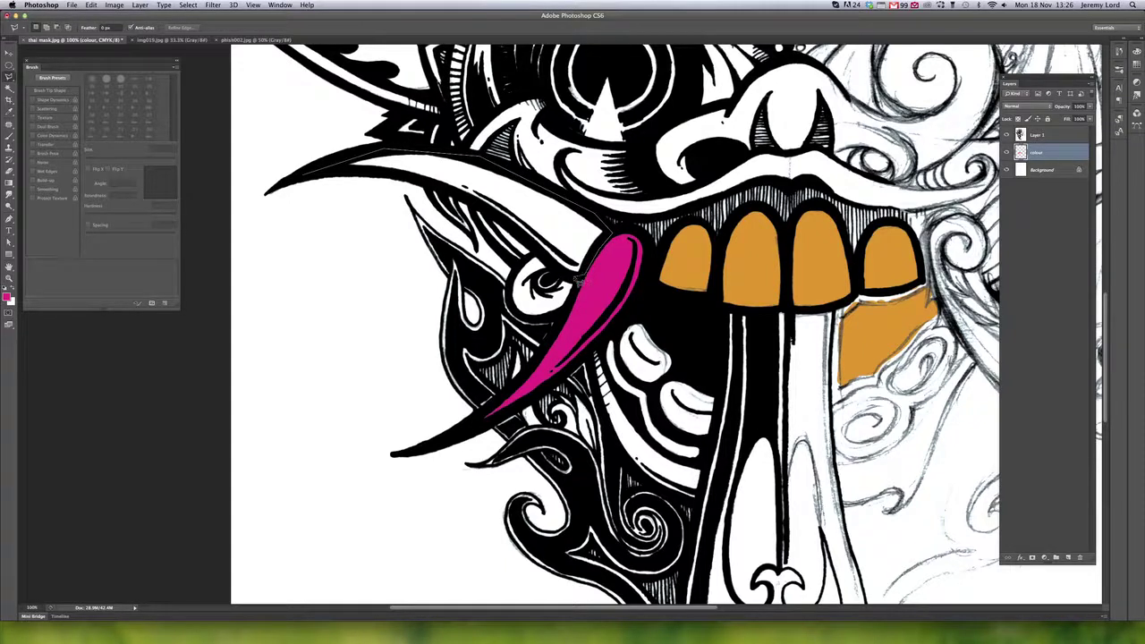
mouse_move(522, 241)
mouse_down()
mouse_move(468, 201)
mouse_move(489, 211)
mouse_move(391, 182)
mouse_move(399, 177)
mouse_move(340, 193)
mouse_up()
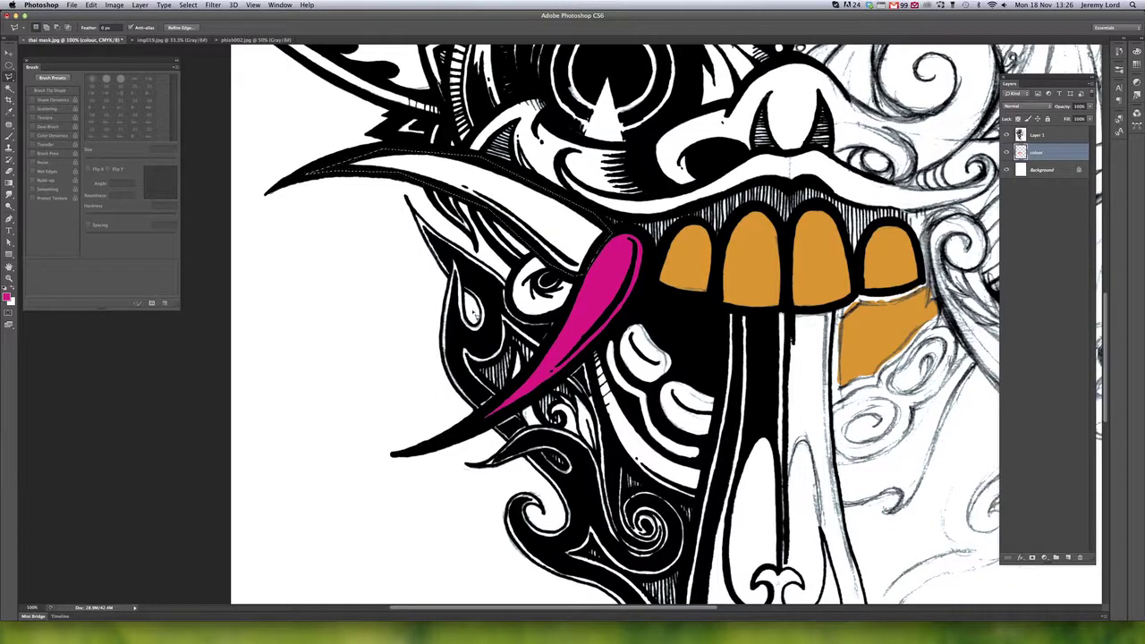
key(alt+BackSpace)
Examine the magenta tusks and orange teeth against the line art, both up close and across the whole mask
key(super+minus)
key(super+minus)
key(super+minus)
key(super+minus)
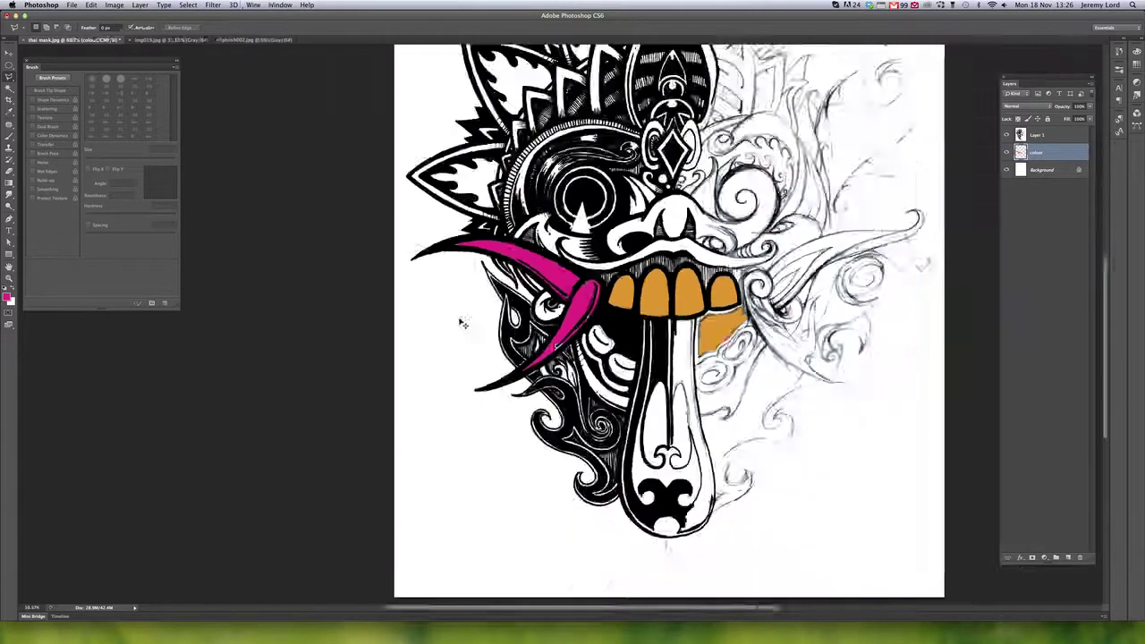
key(super+plus)
key(super+plus)
key(super+plus)
drag(450, 331, 551, 268)
drag(509, 335, 604, 295)
scroll(681, 235, up, 2)
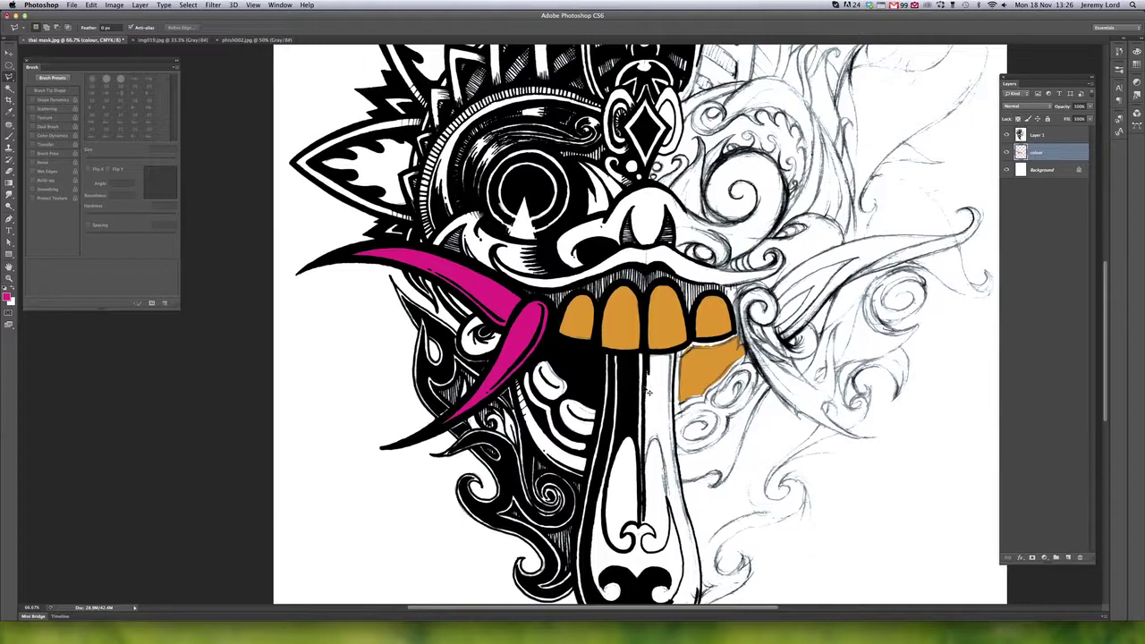
key(super+minus)
key(super+plus)
key(super+plus)
key(super+plus)
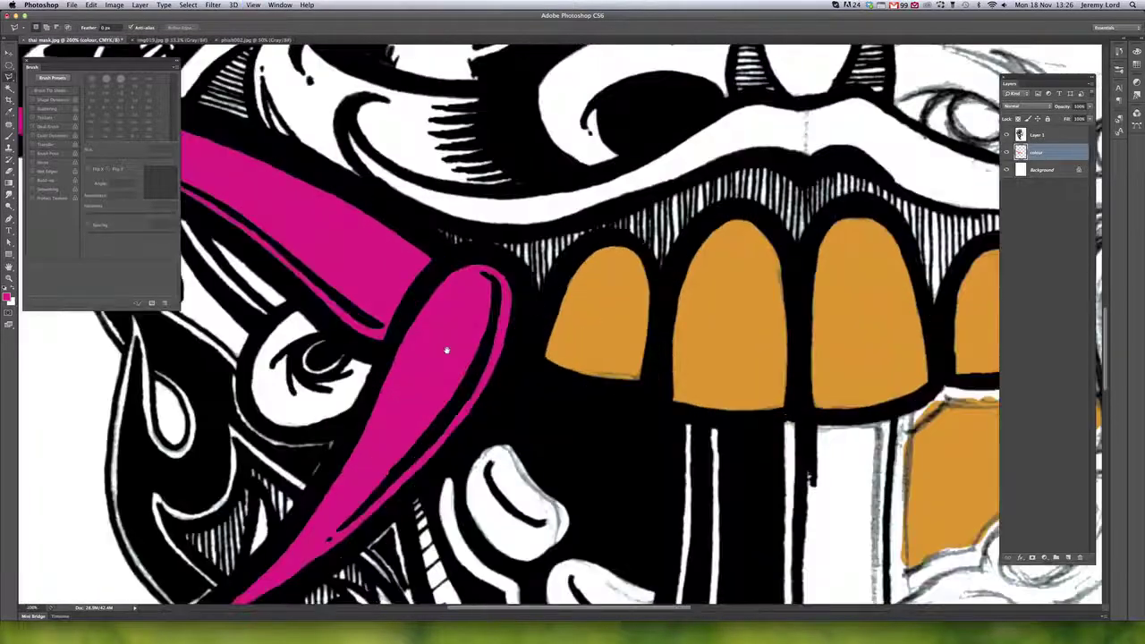
drag(447, 350, 539, 379)
key(super+minus)
key(super+minus)
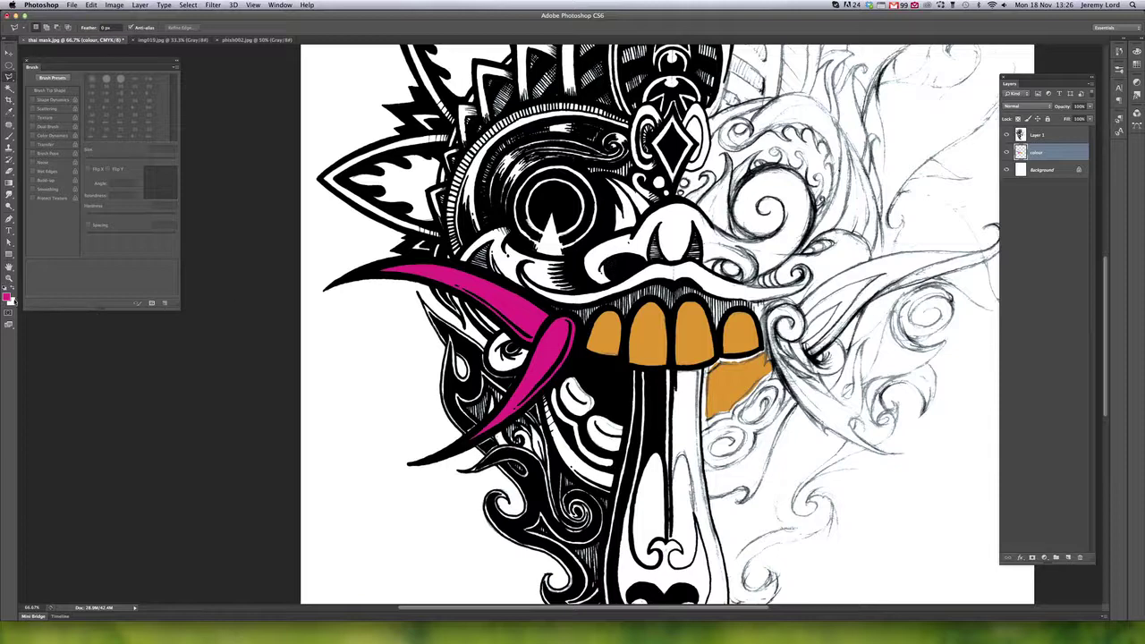
Choose a dark red foreground colour and fill the lassoed nose with it on the colour layer
click(8, 298)
drag(905, 207, 905, 219)
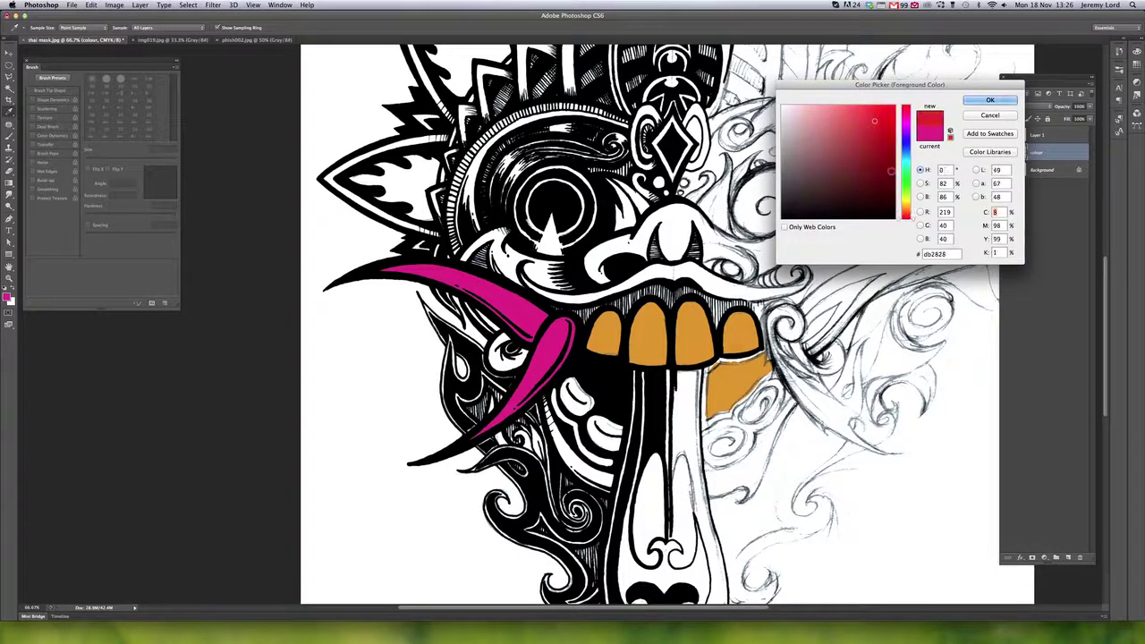
click(886, 159)
click(974, 101)
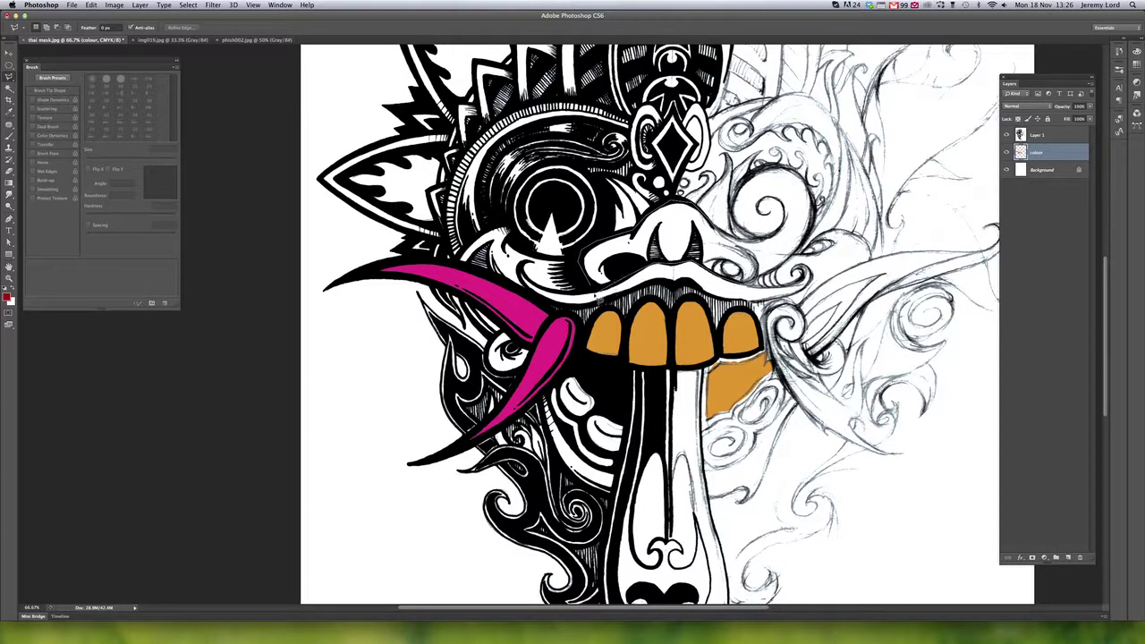
click(596, 289)
key(alt+BackSpace)
key(super+d)
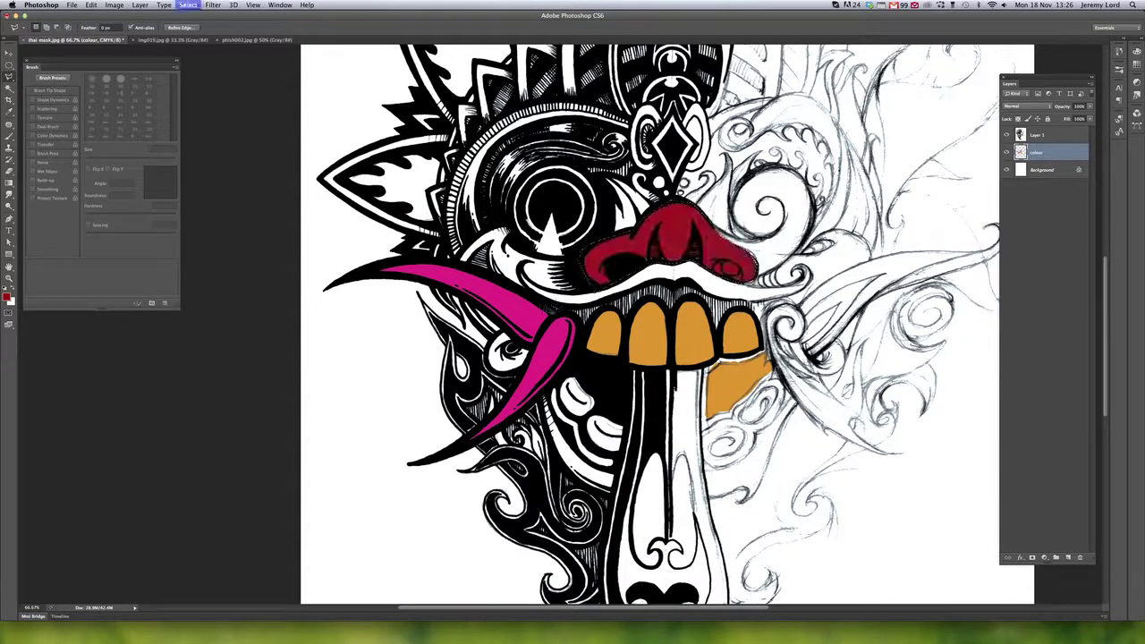
Choose a bright red and brush it into the white flame shapes of the two lower headdress leaves on the colour layer
key(super+minus)
key(super+minus)
key(super+minus)
key(super+plus)
key(super+plus)
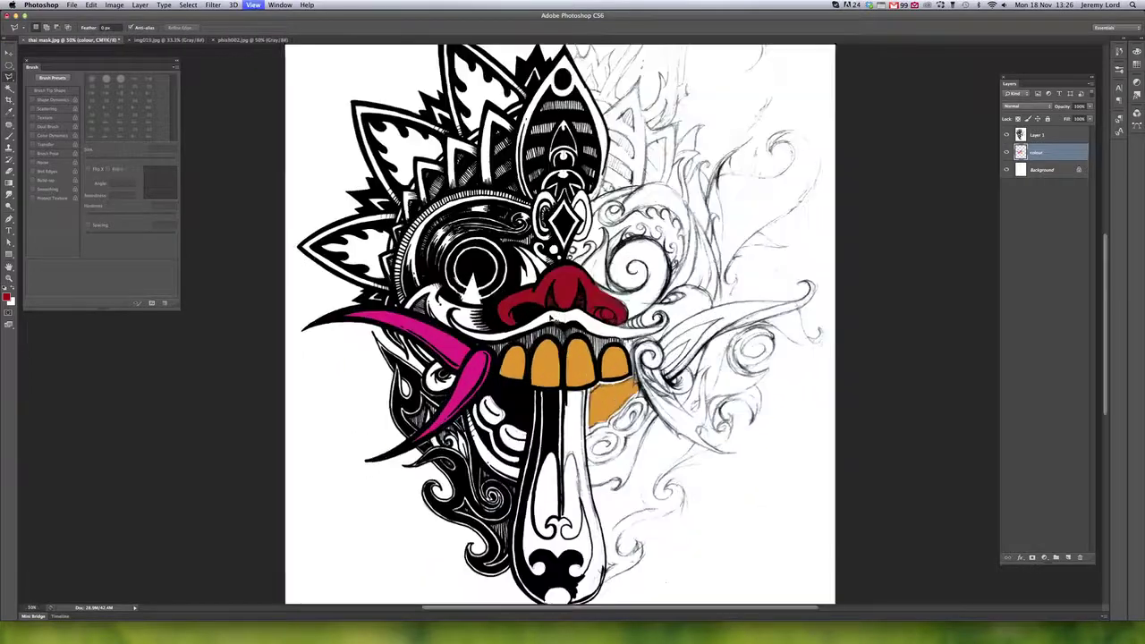
key(super+plus)
drag(470, 357, 670, 401)
key(super+plus)
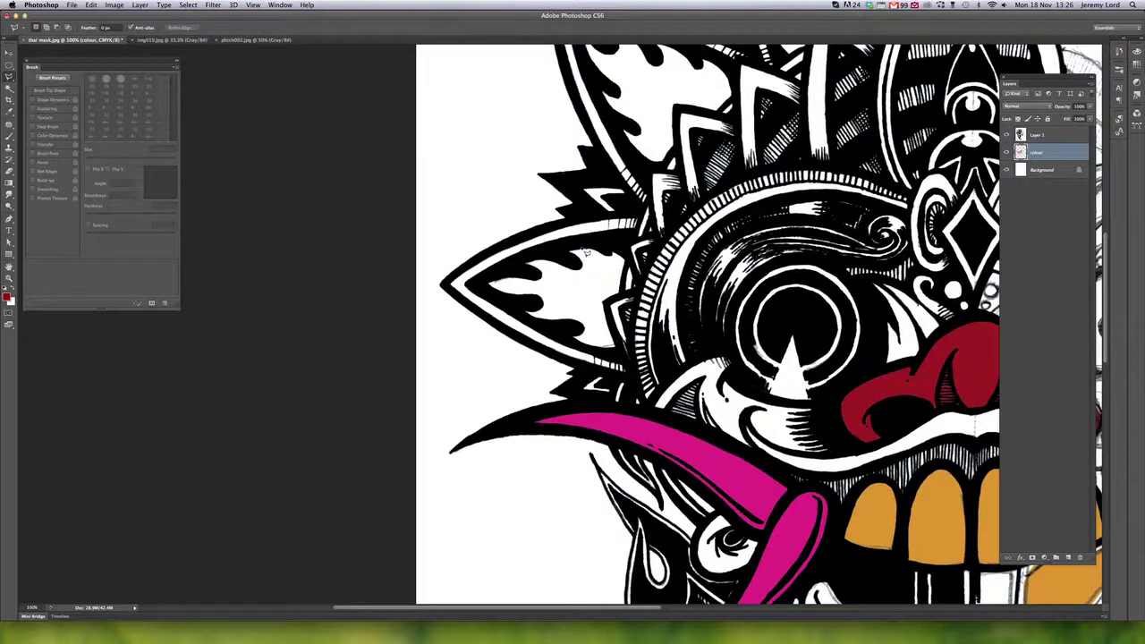
key(b)
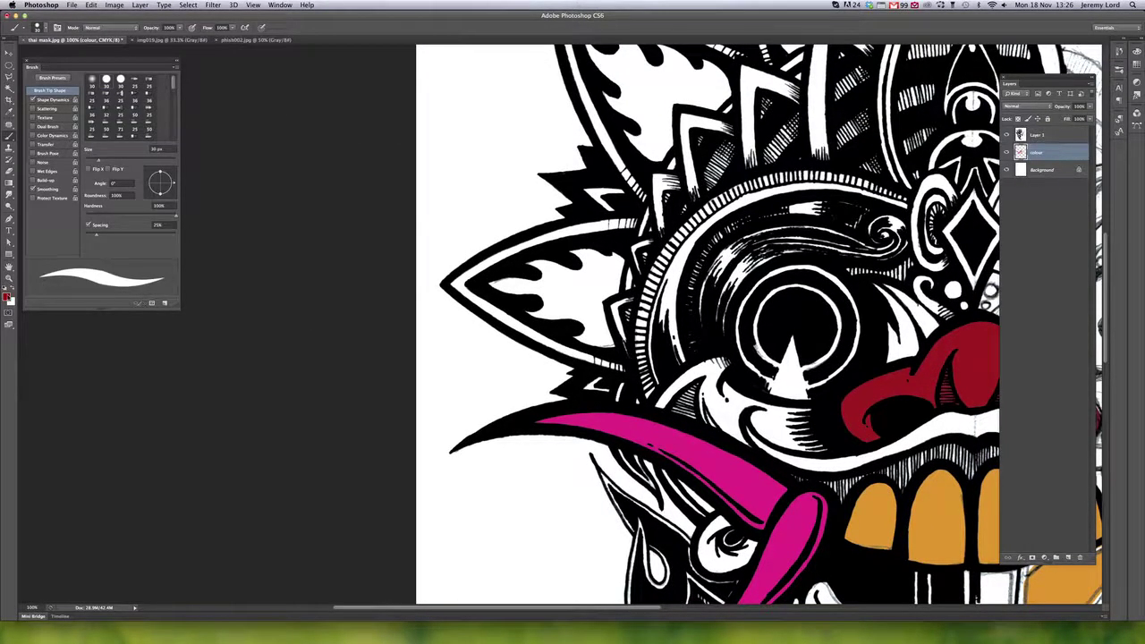
click(7, 297)
key(Return)
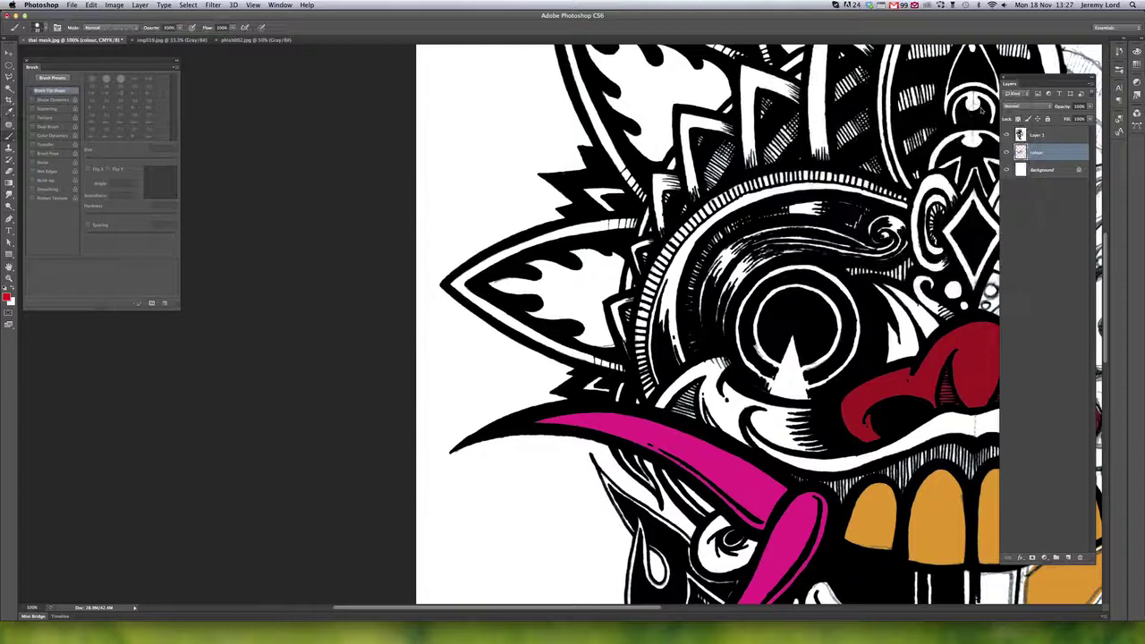
mouse_move(615, 249)
mouse_down()
mouse_move(569, 305)
mouse_move(595, 244)
mouse_move(539, 265)
mouse_move(555, 286)
mouse_move(500, 283)
mouse_move(522, 308)
mouse_move(612, 346)
mouse_move(592, 304)
mouse_move(607, 336)
mouse_move(602, 291)
mouse_move(618, 272)
mouse_move(590, 311)
mouse_move(593, 284)
mouse_move(574, 268)
mouse_move(538, 311)
mouse_move(556, 264)
mouse_move(602, 261)
mouse_move(605, 232)
mouse_move(469, 189)
mouse_move(489, 247)
mouse_move(487, 205)
mouse_move(501, 256)
mouse_move(513, 213)
mouse_move(535, 215)
mouse_move(547, 241)
mouse_move(543, 309)
mouse_move(581, 245)
mouse_move(592, 257)
mouse_move(572, 235)
mouse_up()
scroll(579, 257, up, 5)
scroll(579, 257, right, 4)
Examine the coloured leaves, nose, tusks and teeth across the whole mask
key(super+minus)
key(super+minus)
key(super+minus)
key(super+minus)
key(super+minus)
key(super+minus)
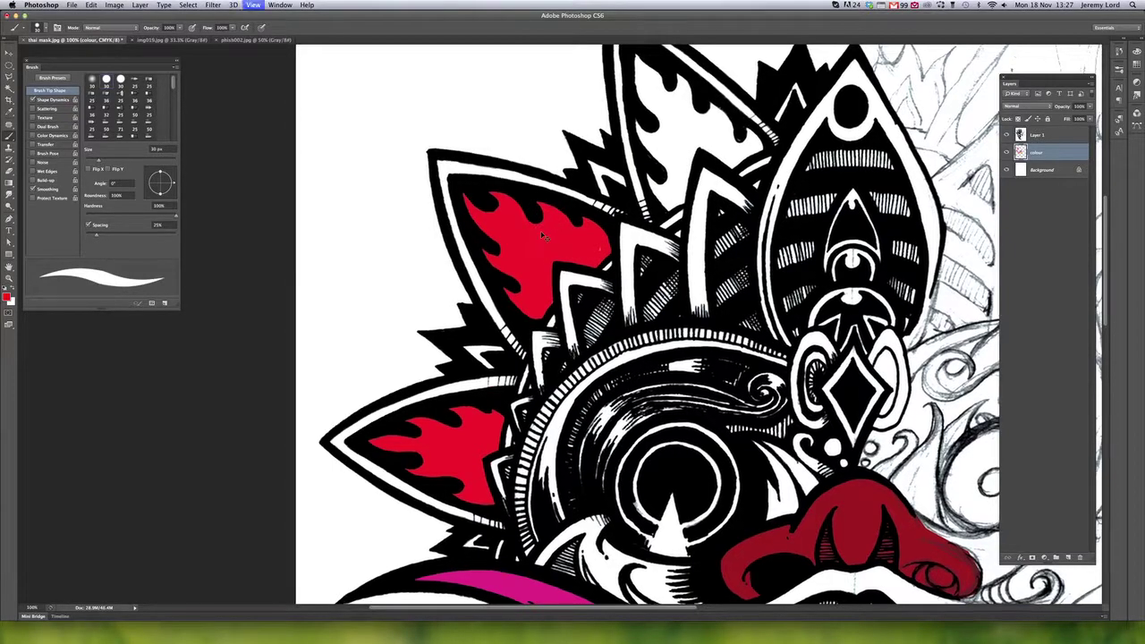
key(super+plus)
key(super+plus)
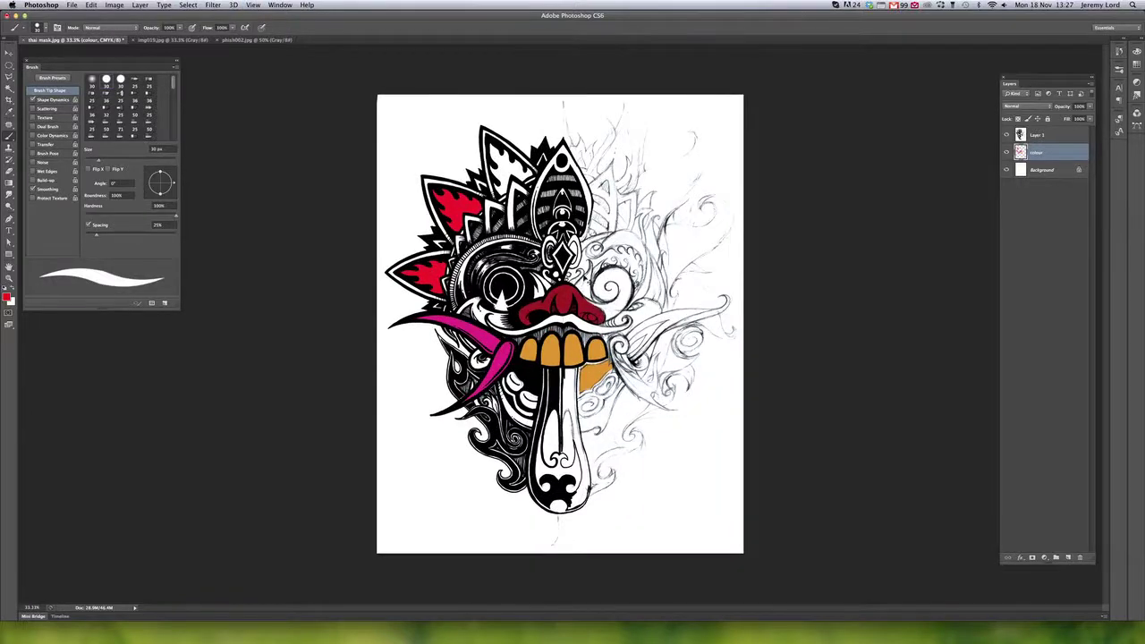
key(super+plus)
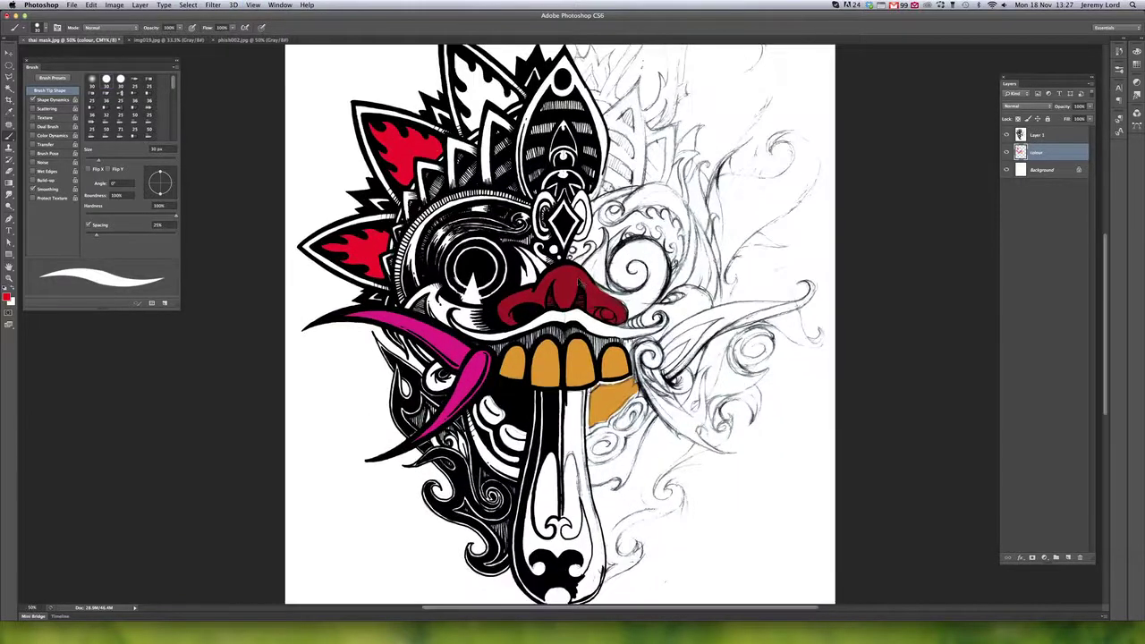
Hide and show Layer 1 twice to compare the flat colours with and without line art, checking both layers
click(1052, 134)
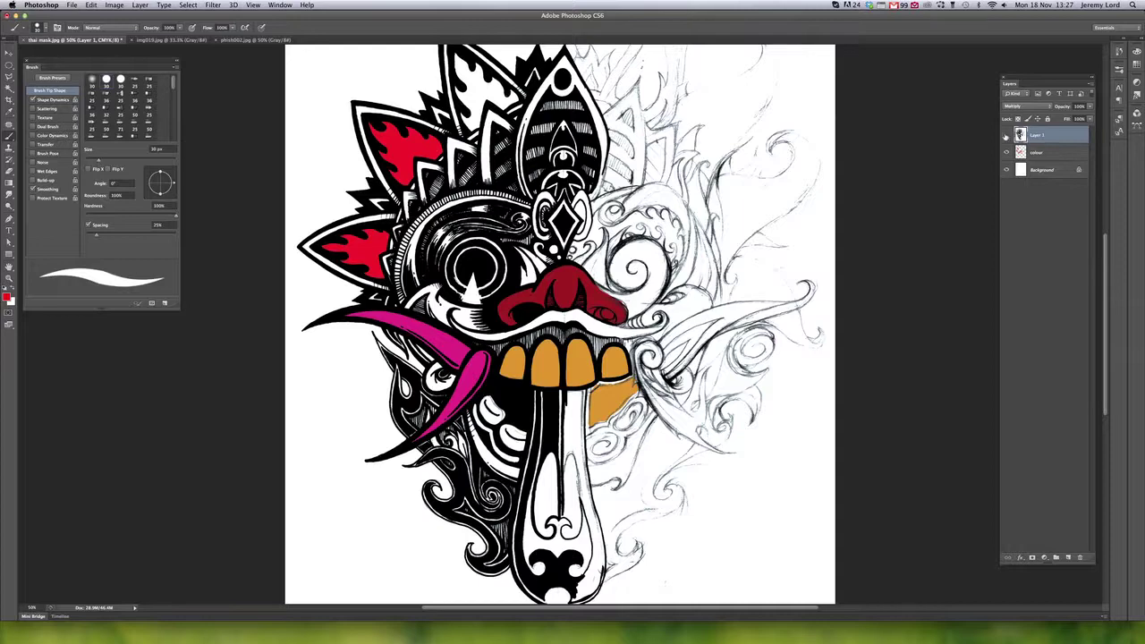
click(1006, 134)
click(1005, 134)
click(1006, 134)
click(1006, 134)
click(1028, 158)
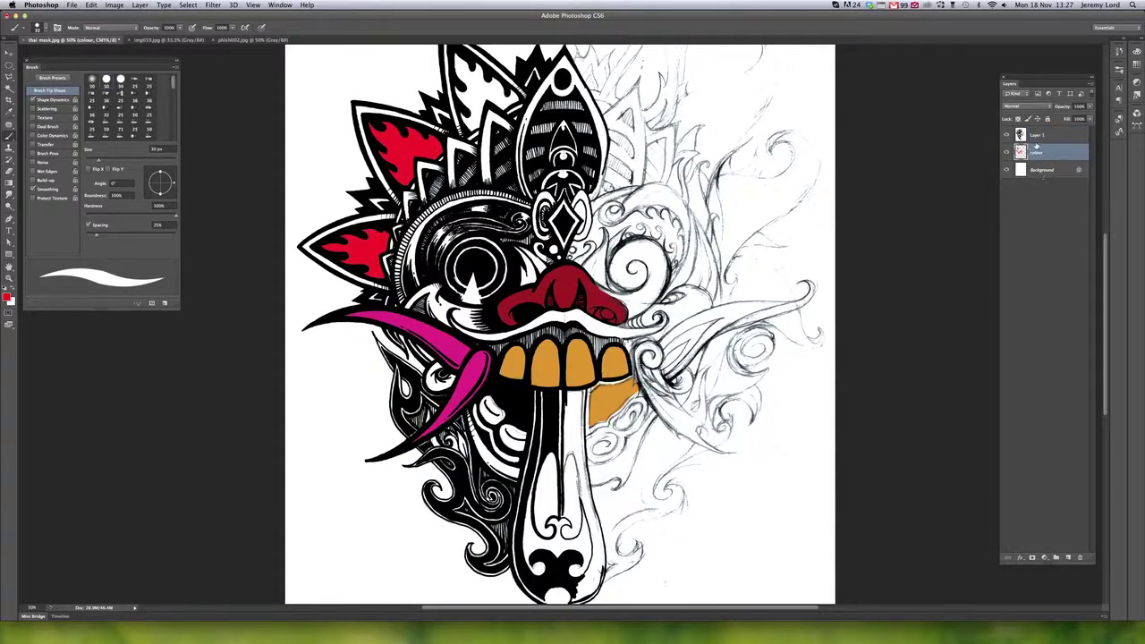
click(1042, 136)
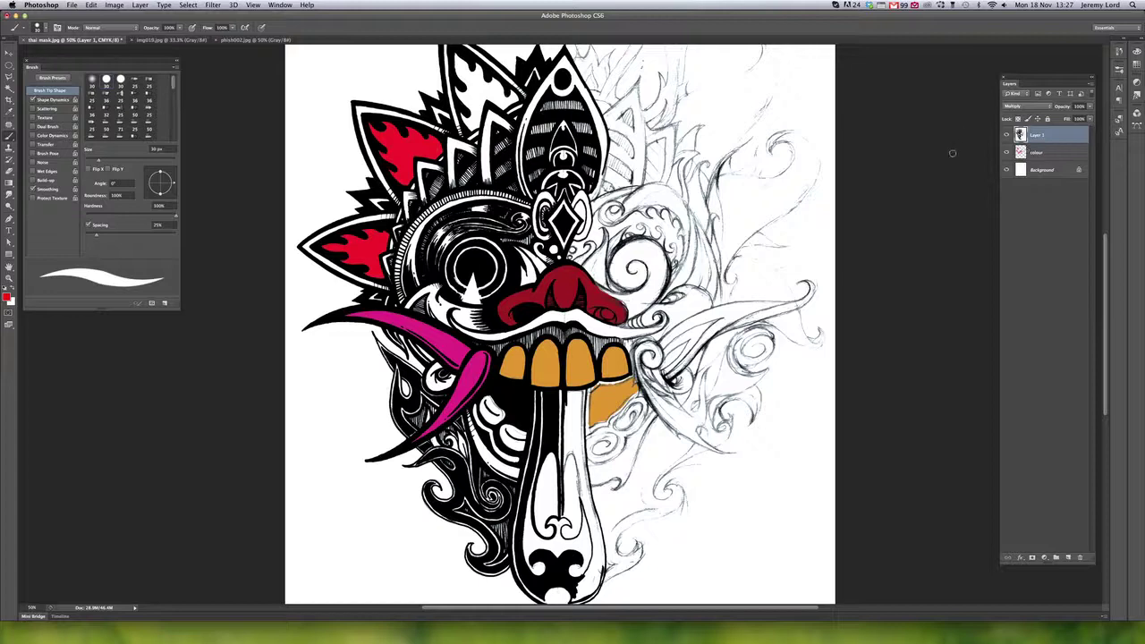
Close thai mask.jpg and duplicate the Background layer of phish002.jpg
key(super+w)
click(488, 206)
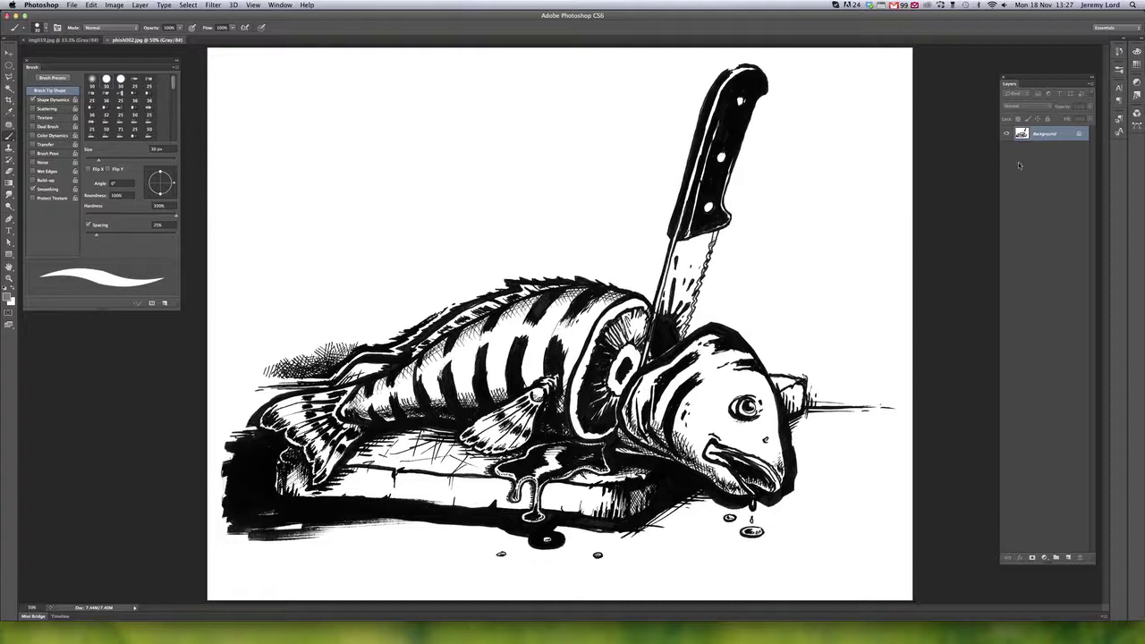
key(super+shift+alt+n)
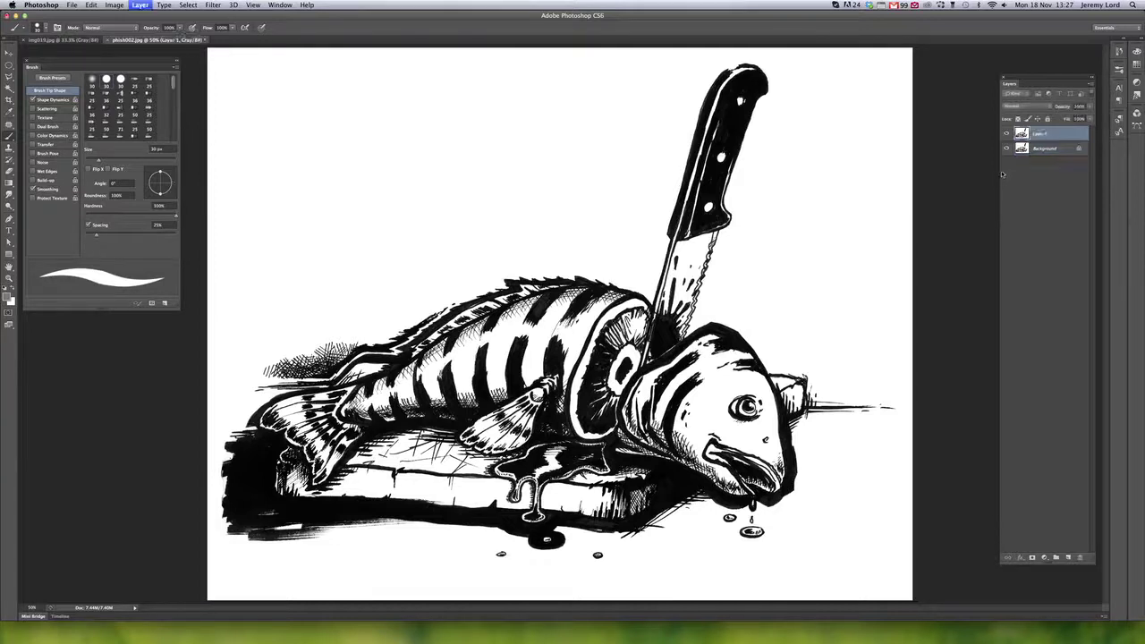
Convert phish002.jpg from grayscale to CMYK Color without flattening its layers
click(110, 6)
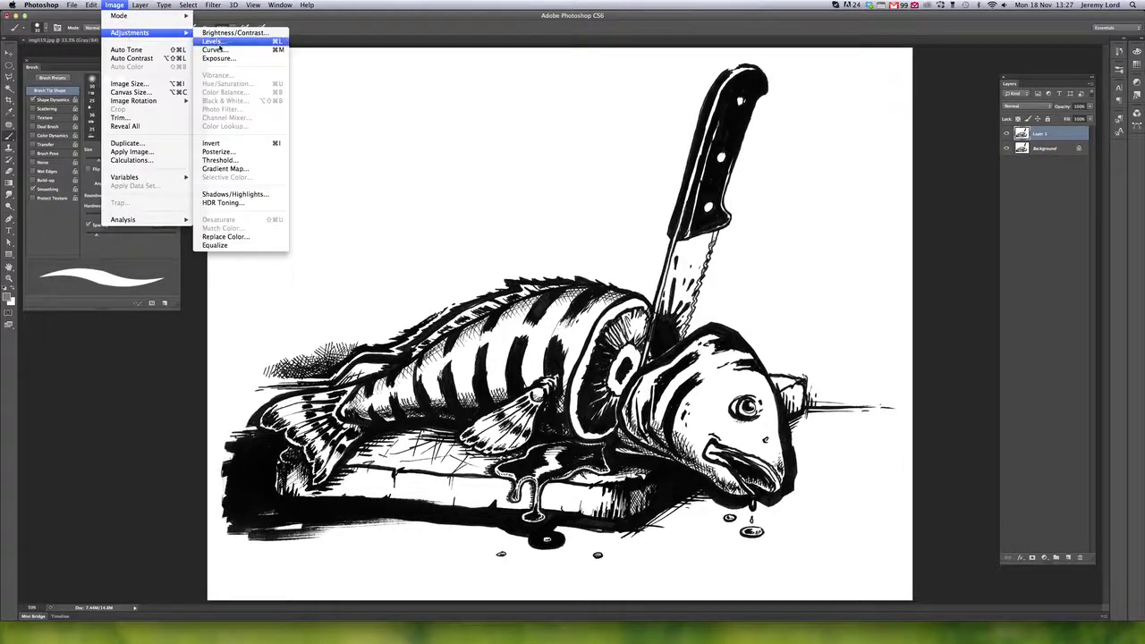
mouse_move(129, 16)
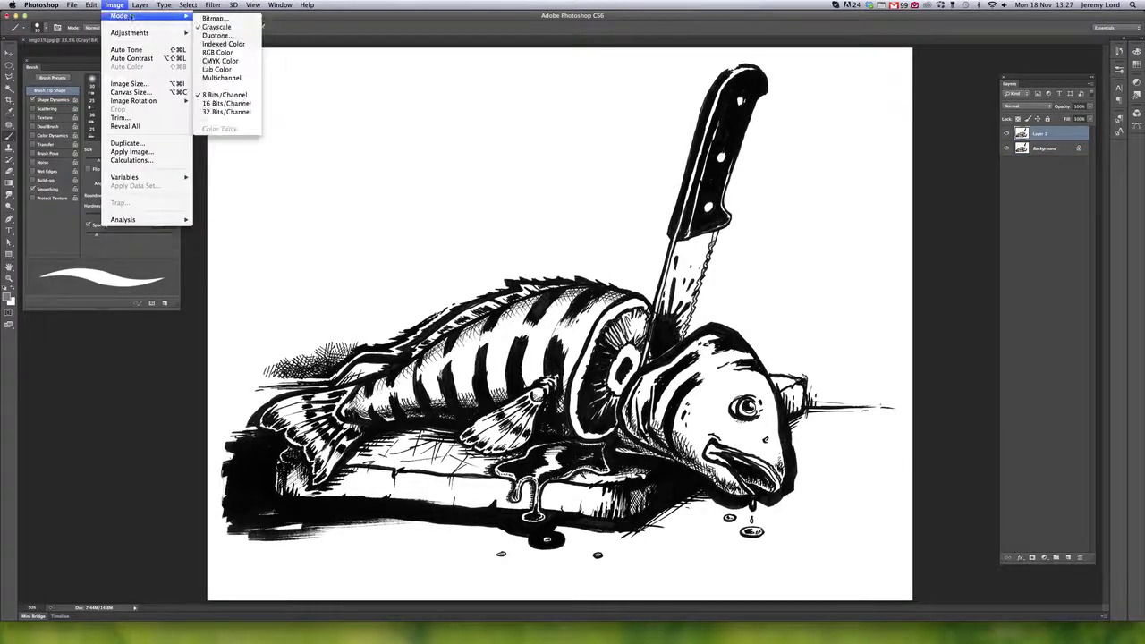
click(218, 52)
click(553, 208)
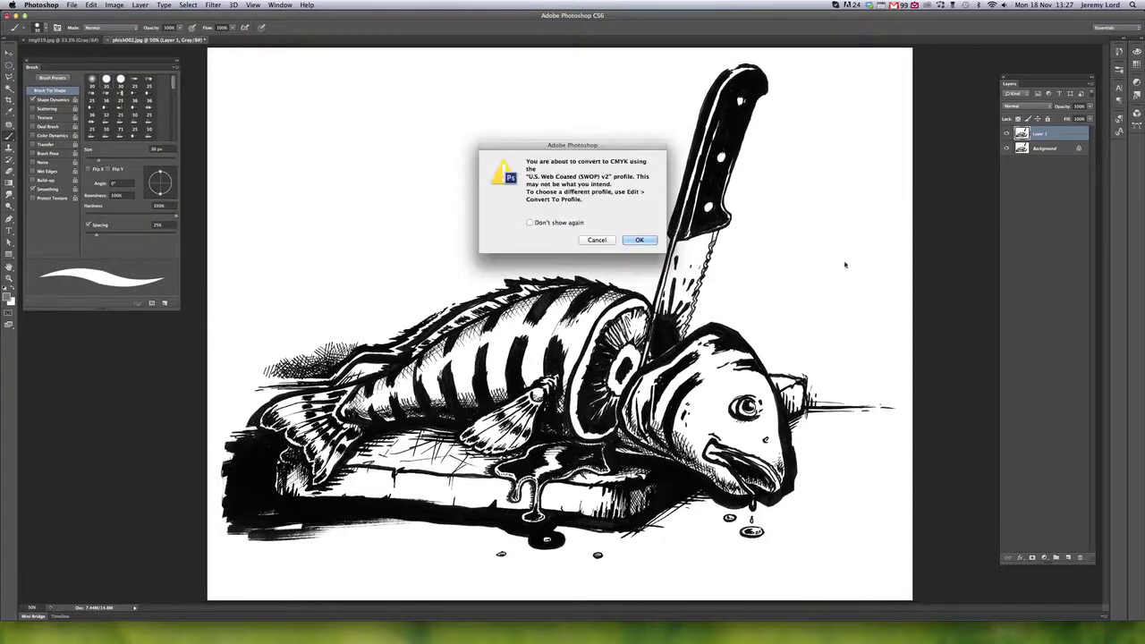
click(640, 240)
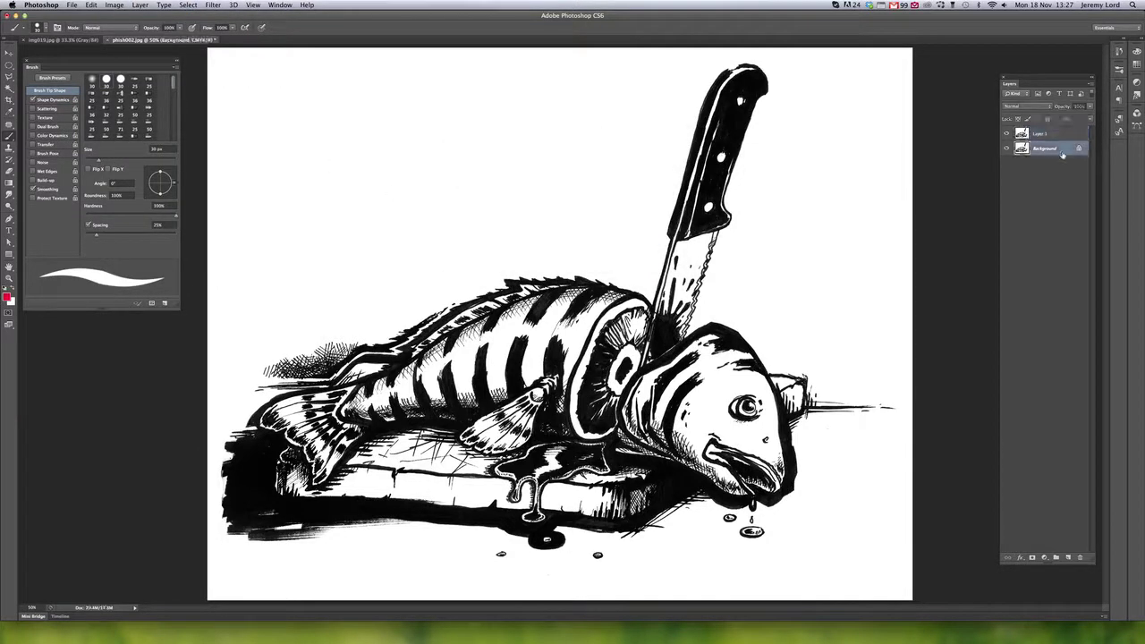
Set Layer 1's blend mode to Multiply and fill the Background layer with white
click(1019, 106)
click(1033, 130)
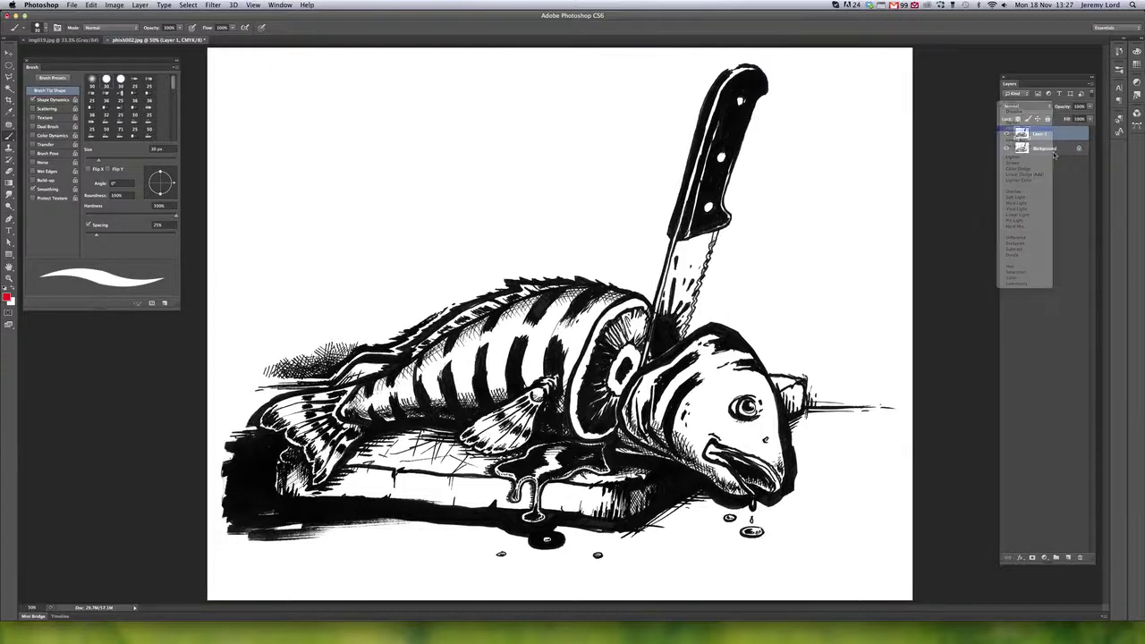
click(1045, 149)
key(super+BackSpace)
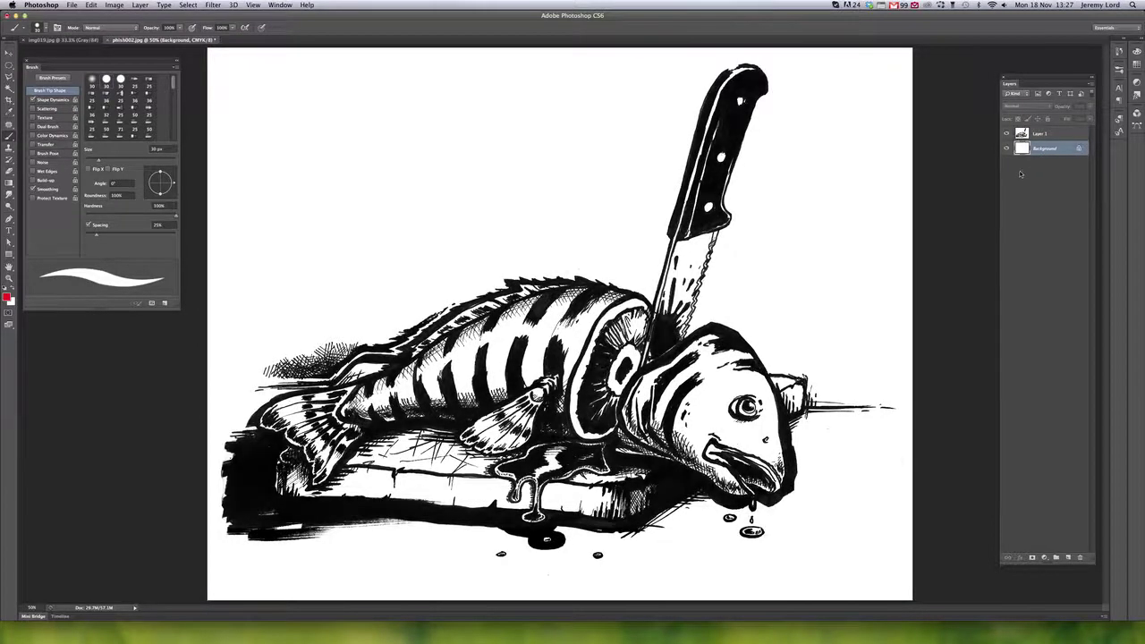
Add a layer between the line art and Background, and fill the lassoed cut face of the fish's body with red
click(1069, 556)
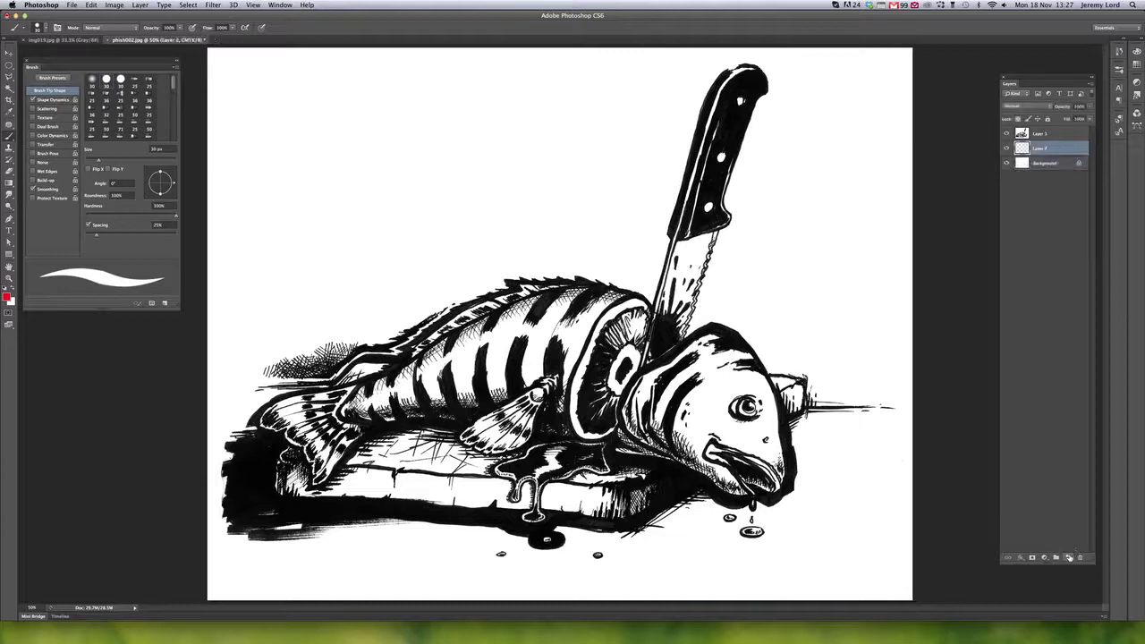
key(l)
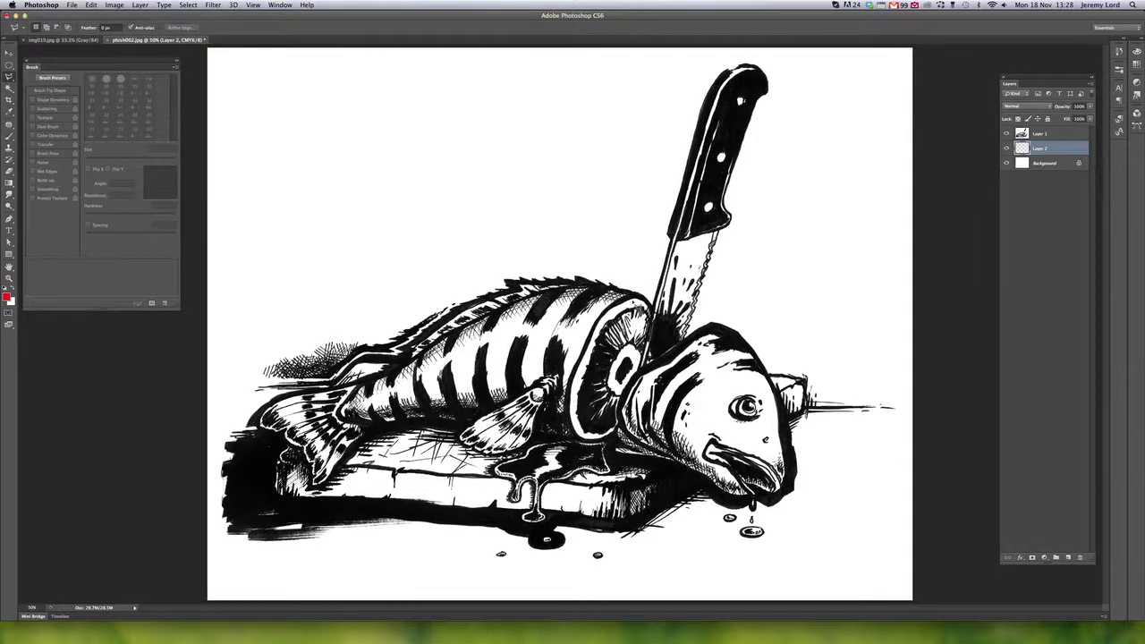
mouse_move(646, 307)
mouse_down()
mouse_move(613, 317)
mouse_move(585, 352)
mouse_move(568, 424)
mouse_move(590, 443)
mouse_move(617, 440)
mouse_move(642, 376)
mouse_move(655, 323)
mouse_move(638, 304)
mouse_up()
key(alt+BackSpace)
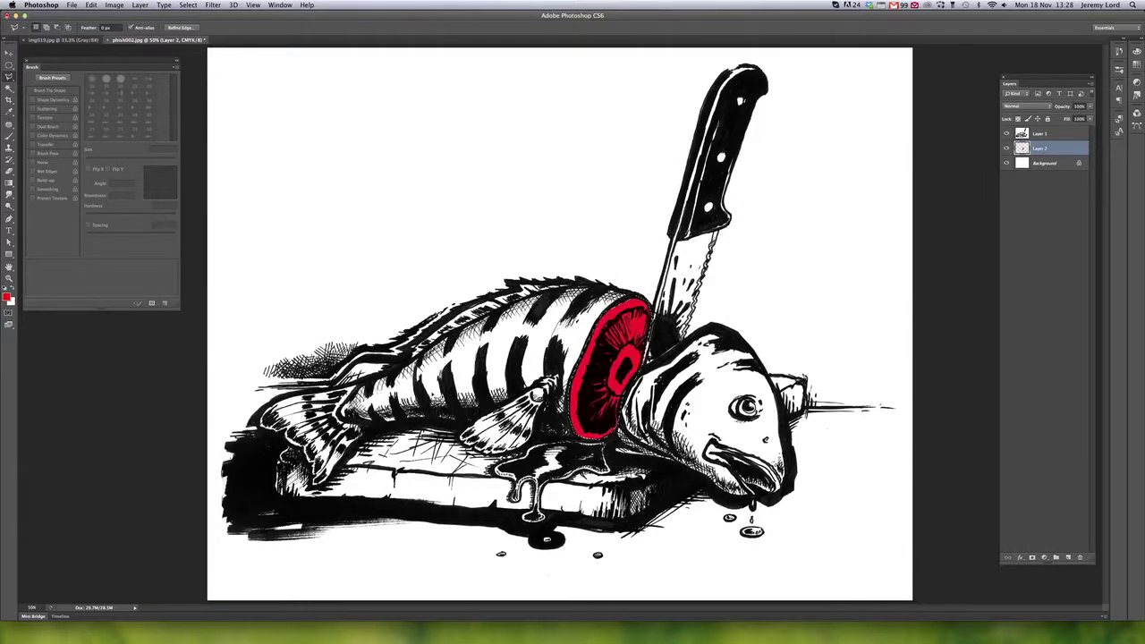
Lasso the blood pool and drips beneath the cut face, fill them with red on Layer 2, and deselect
key(super+d)
click(612, 438)
click(578, 439)
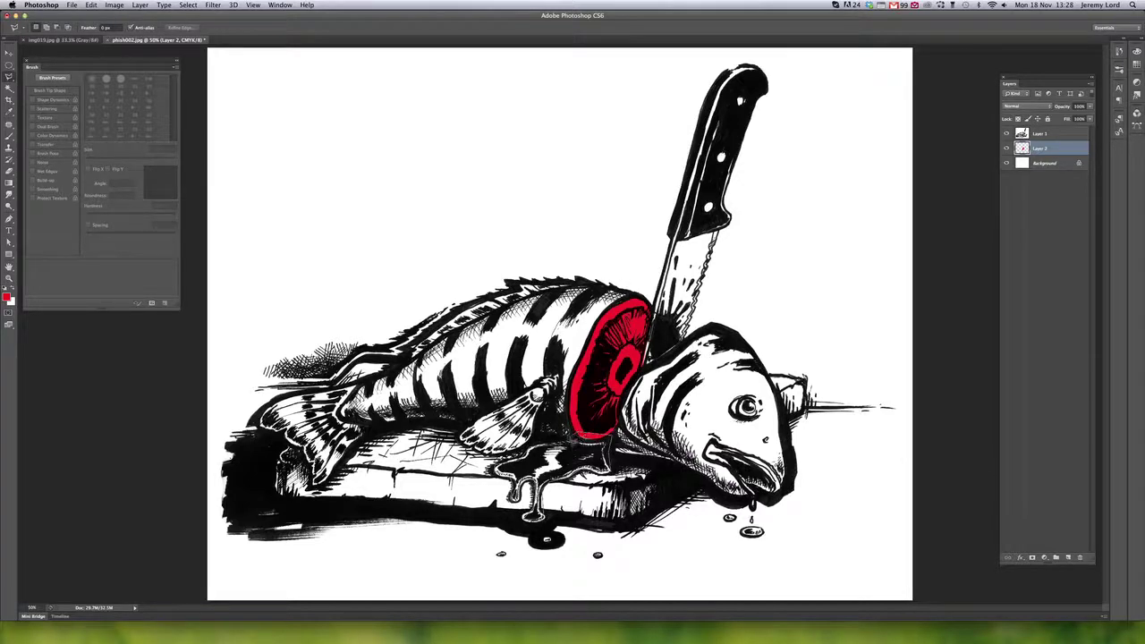
click(546, 441)
key(alt+BackSpace)
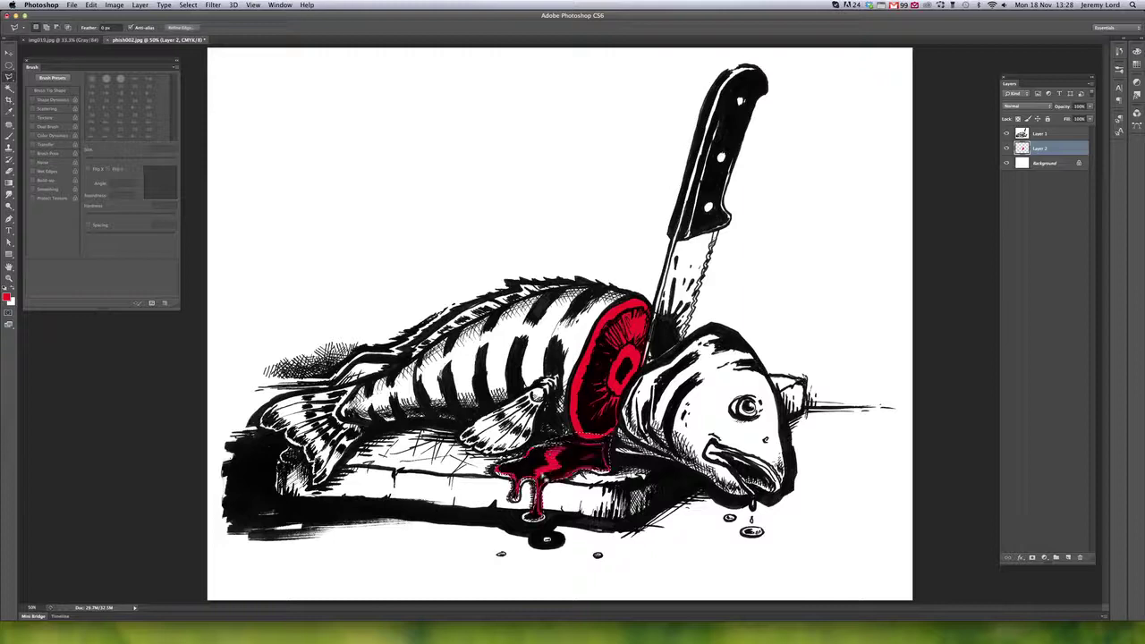
key(ctrl+d)
Examine the red-filled cut face and blood pool on the fish drawing
key(super+minus)
key(super+minus)
key(super+minus)
key(super+plus)
key(super+plus)
key(super+plus)
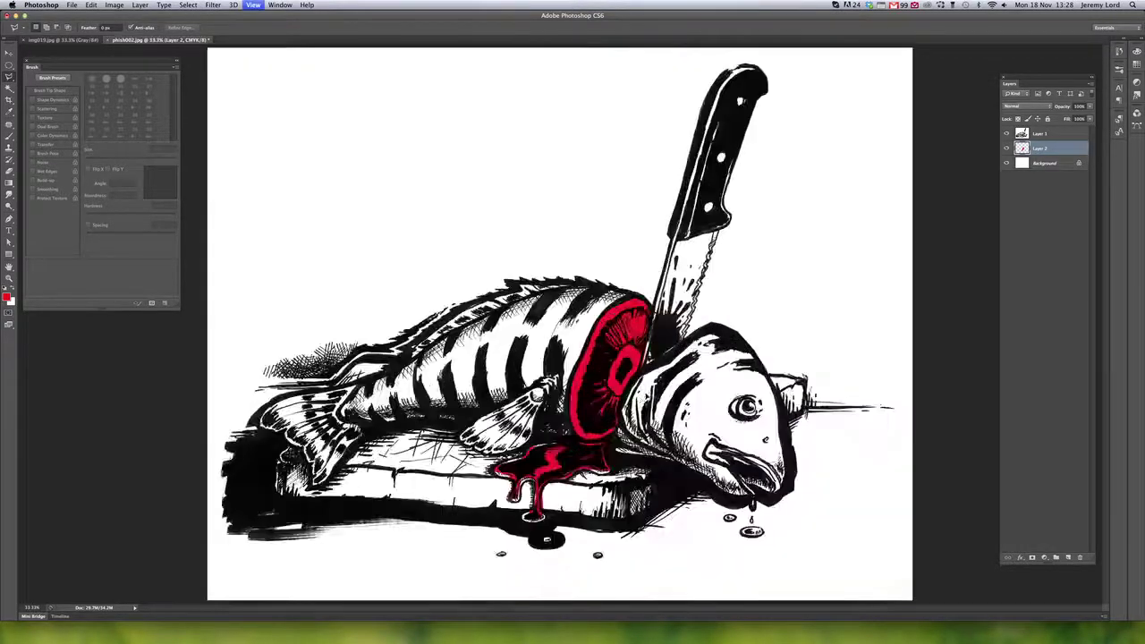
key(ctrl+plus)
key(ctrl+plus)
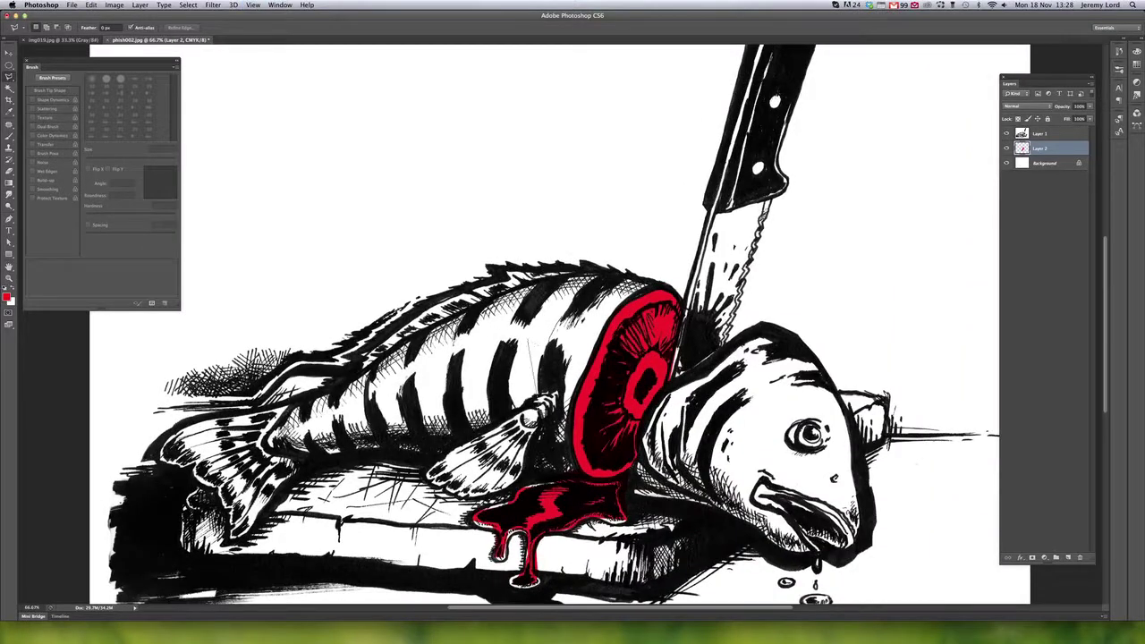
click(529, 340)
click(658, 386)
double_click(620, 450)
key(super+d)
key(ctrl+minus)
key(ctrl+minus)
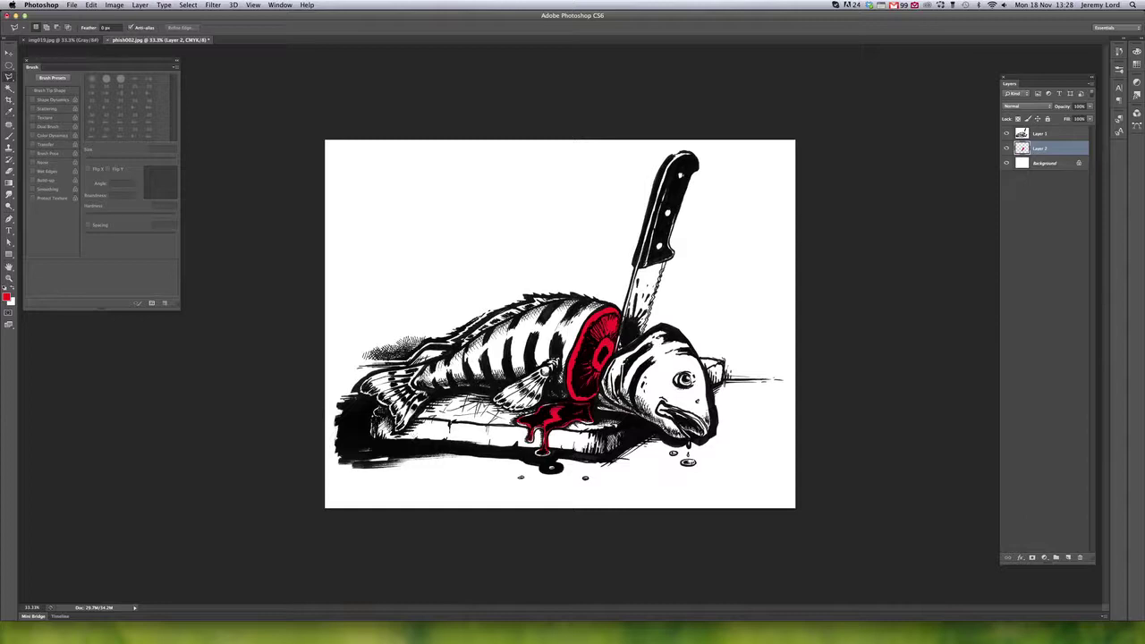
key(ctrl+l)
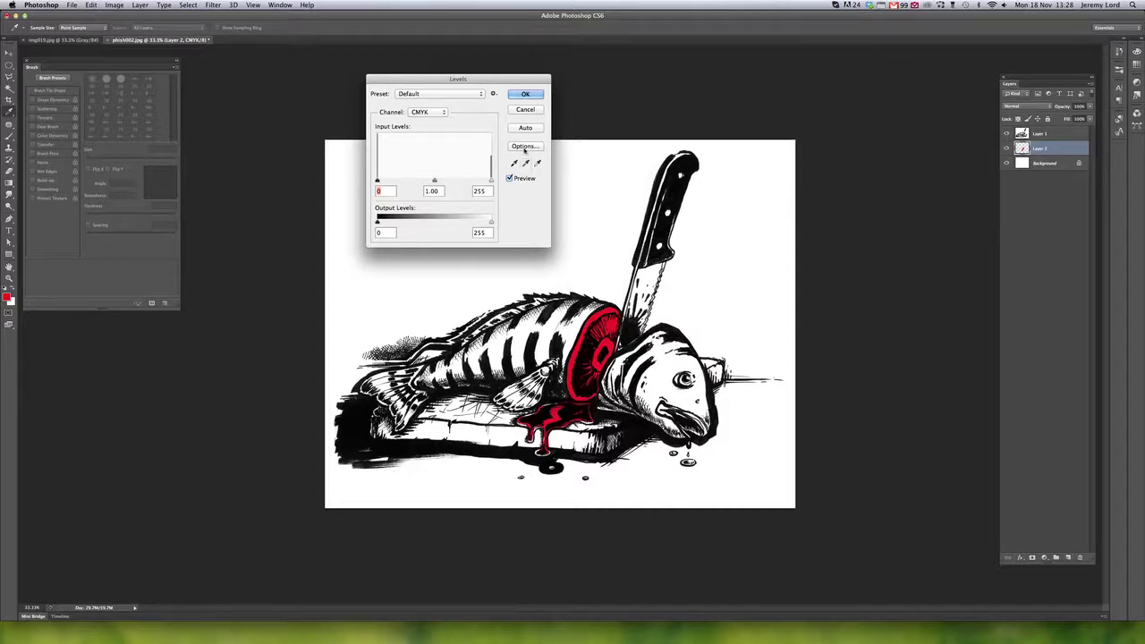
click(519, 112)
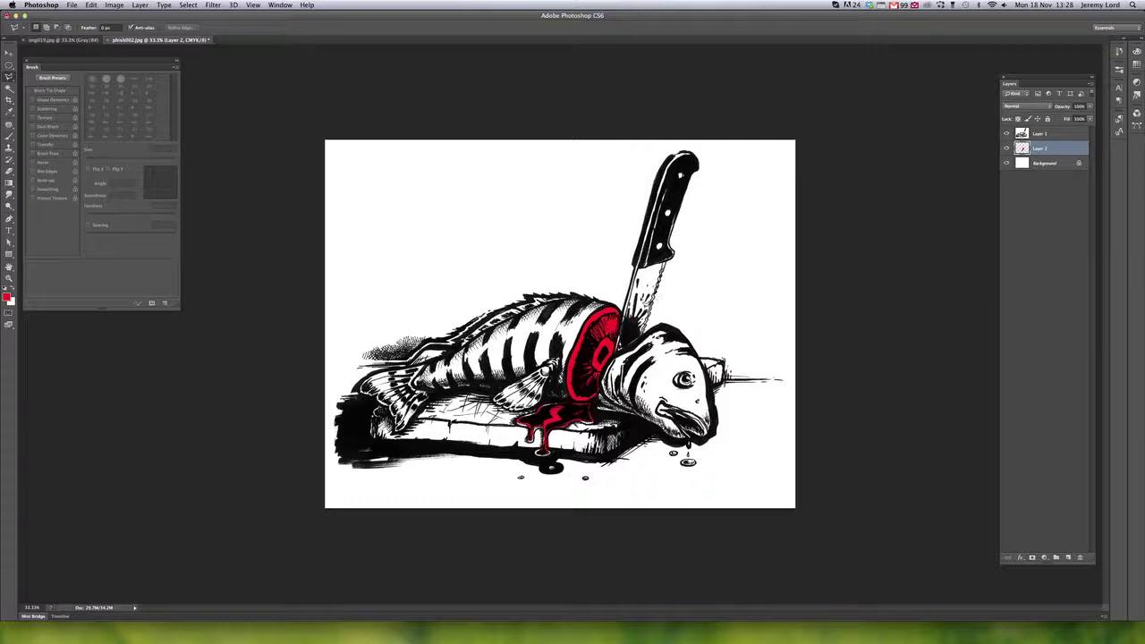
Close phish002.jpg without saving its changes
key(super+w)
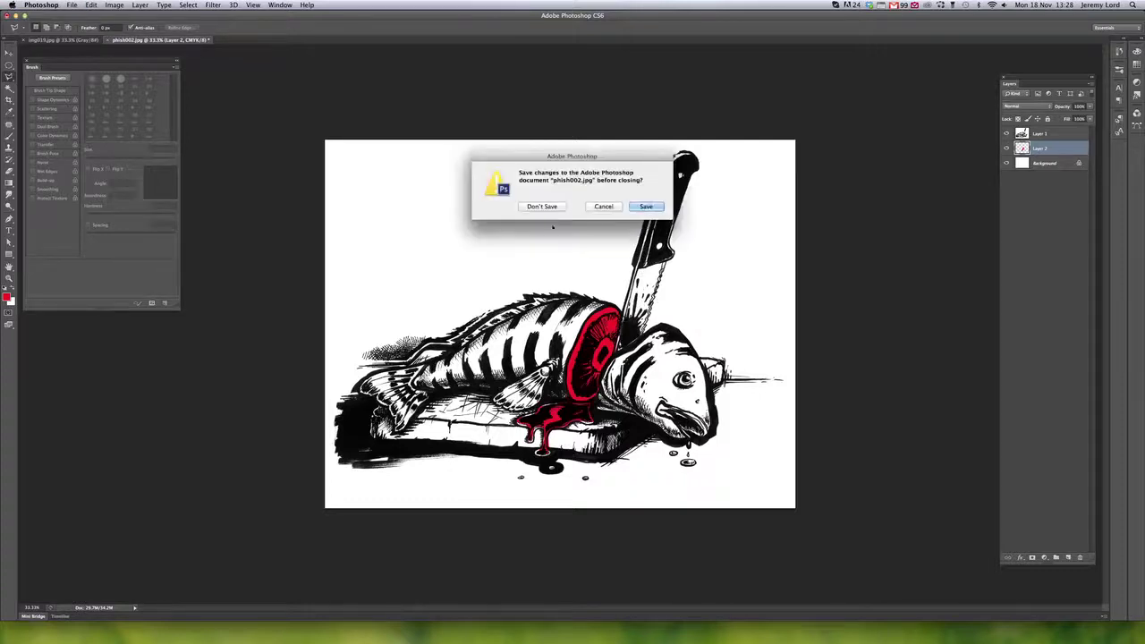
key(super+d)
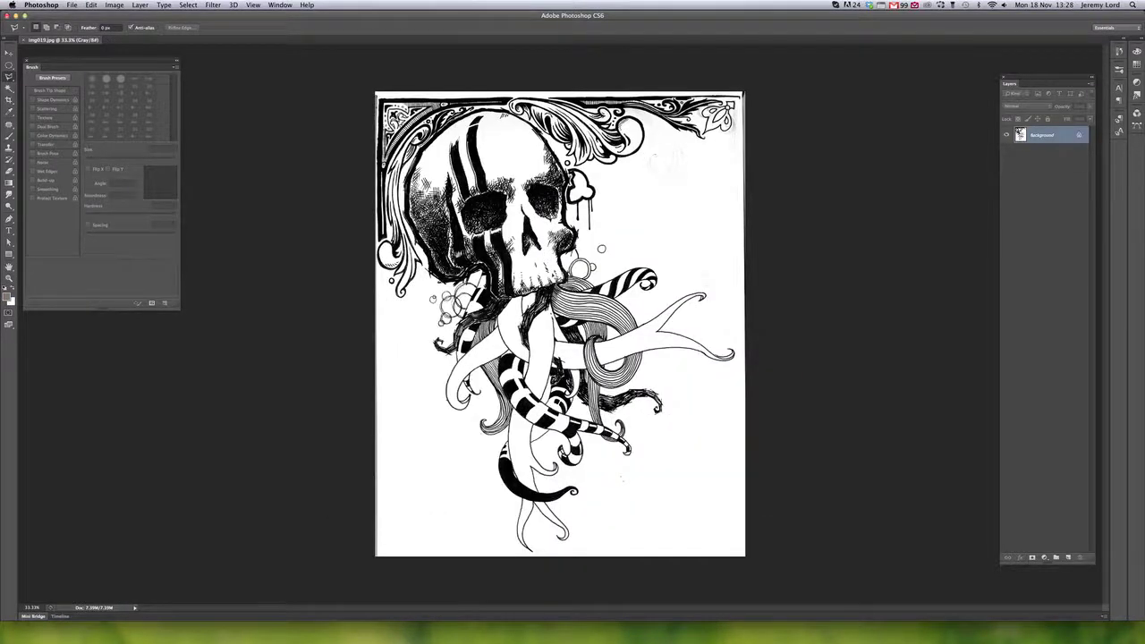
Examine the skull, tentacle linework and ornamental border of img019.jpg
key(super+plus)
key(super+plus)
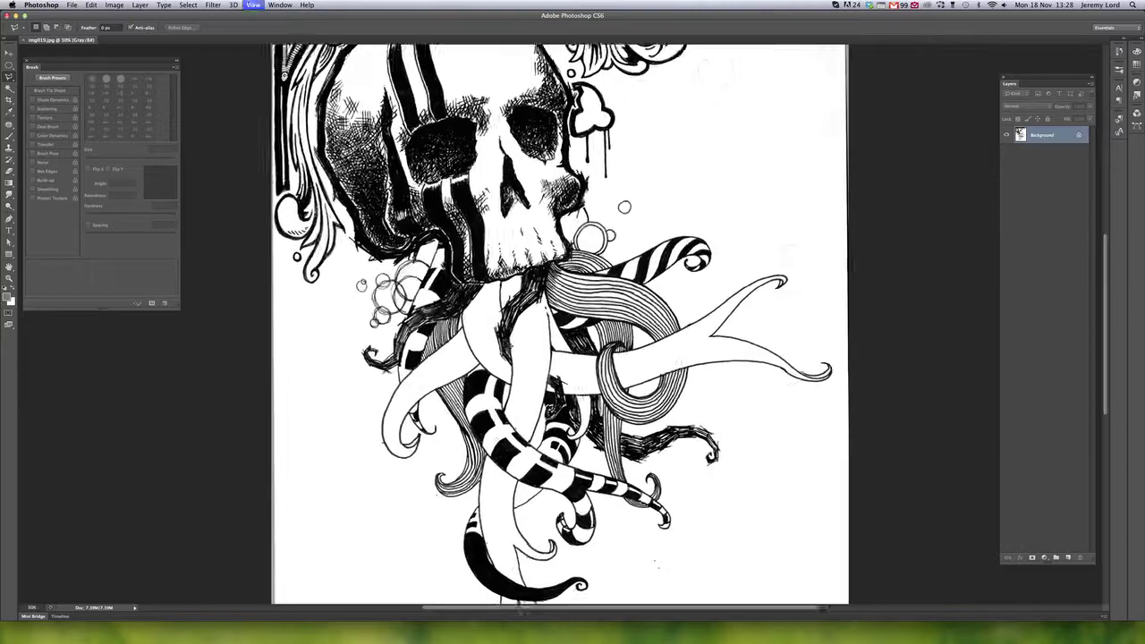
drag(697, 98, 560, 323)
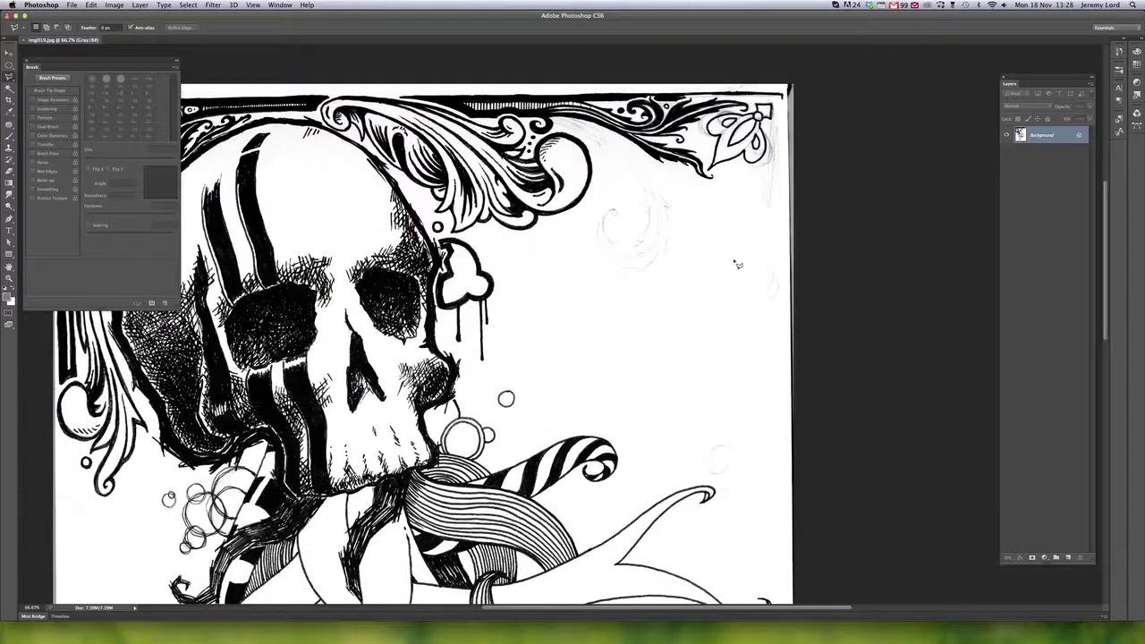
scroll(387, 474, down, 5)
scroll(387, 474, left, 3)
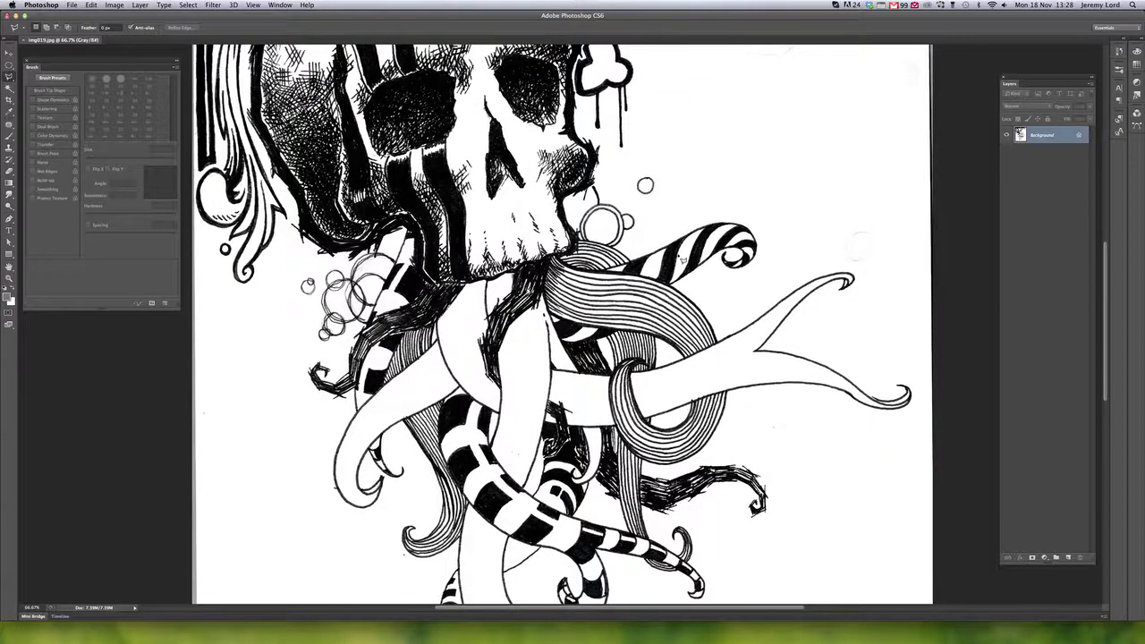
scroll(598, 248, up, 4)
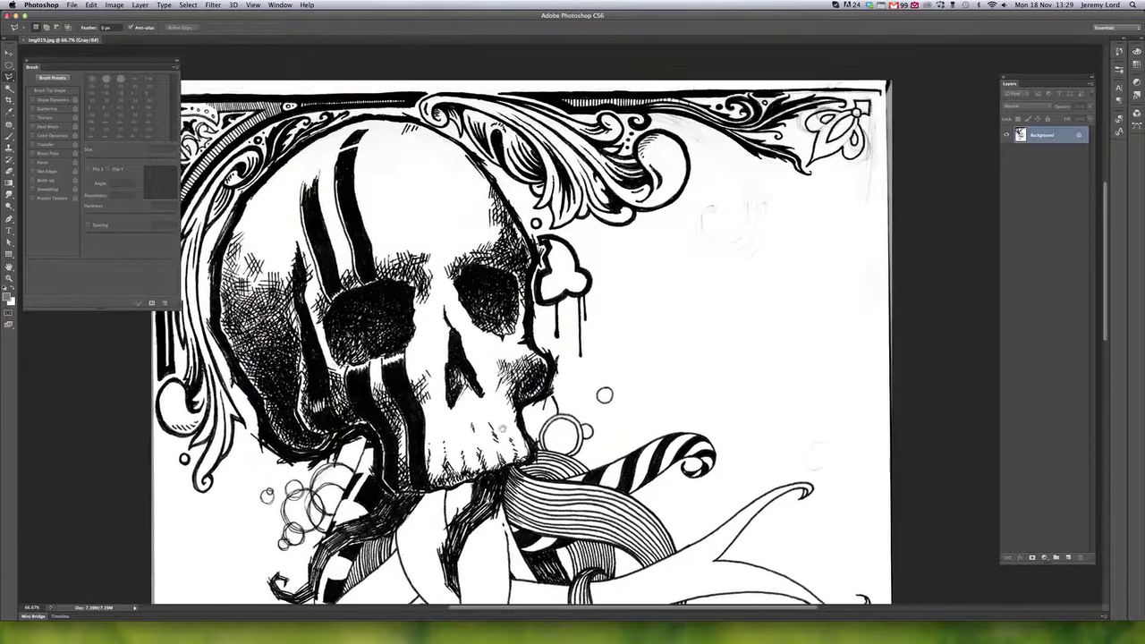
scroll(599, 248, down, 5)
scroll(598, 248, left, 2)
scroll(632, 323, down, 4)
scroll(631, 323, left, 1)
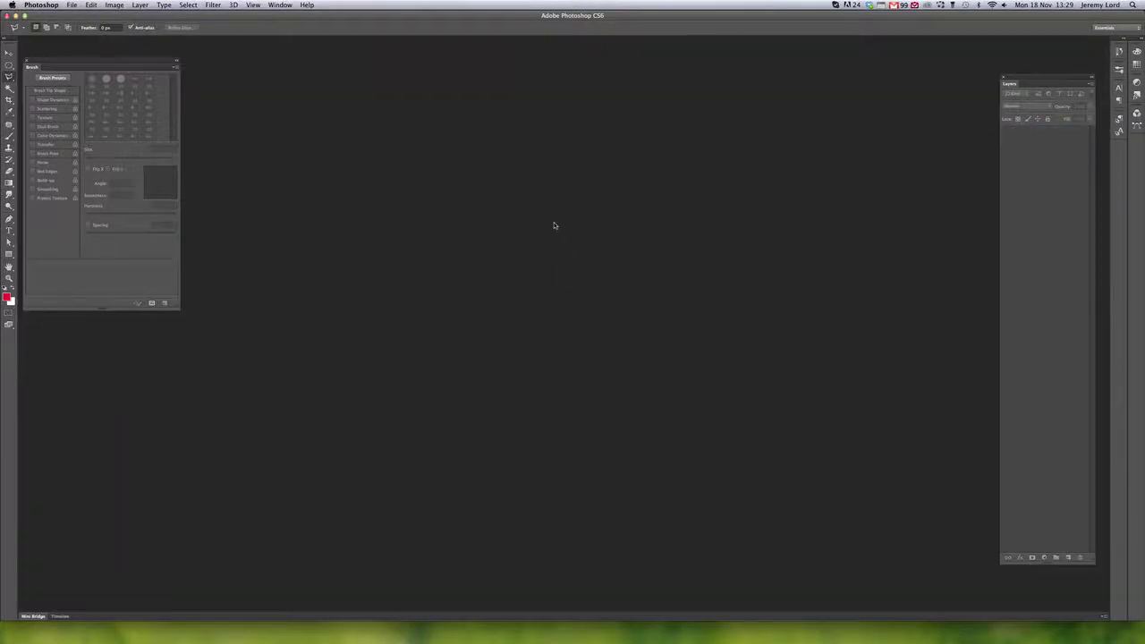
Switch to Finder, open the wolf folder inside Demos, and preview wolf.psd
click(15, 15)
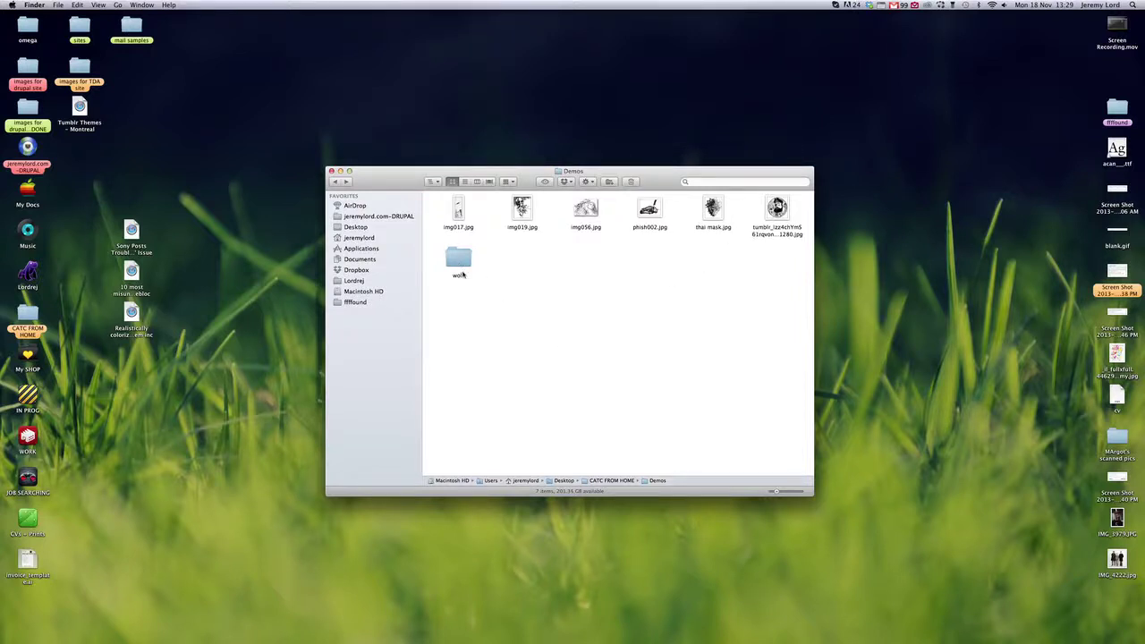
double_click(459, 260)
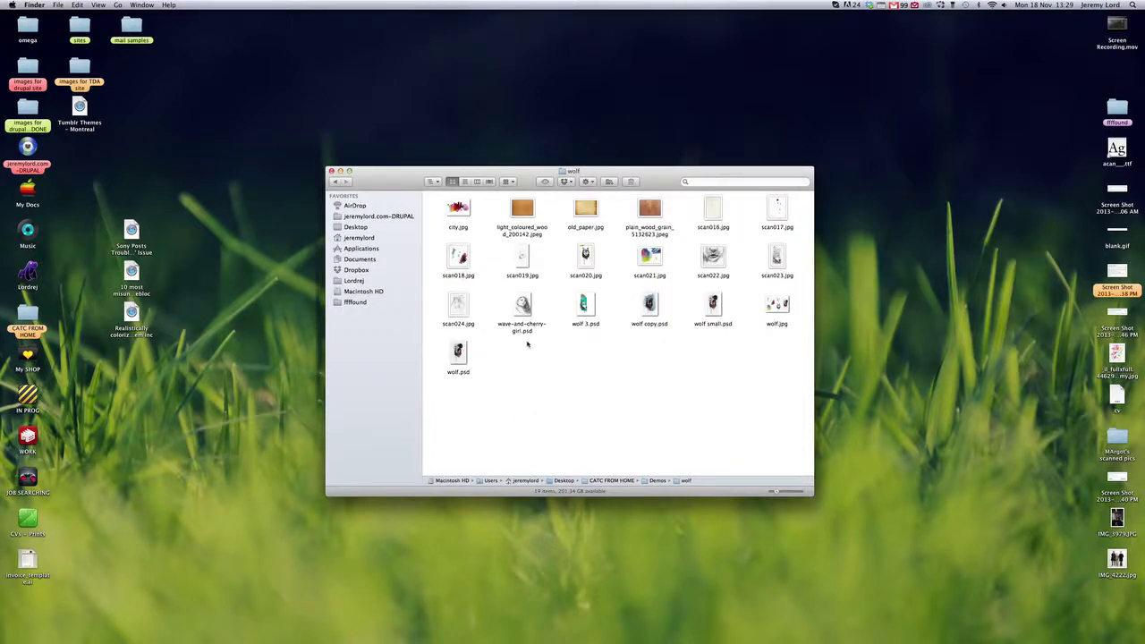
click(470, 358)
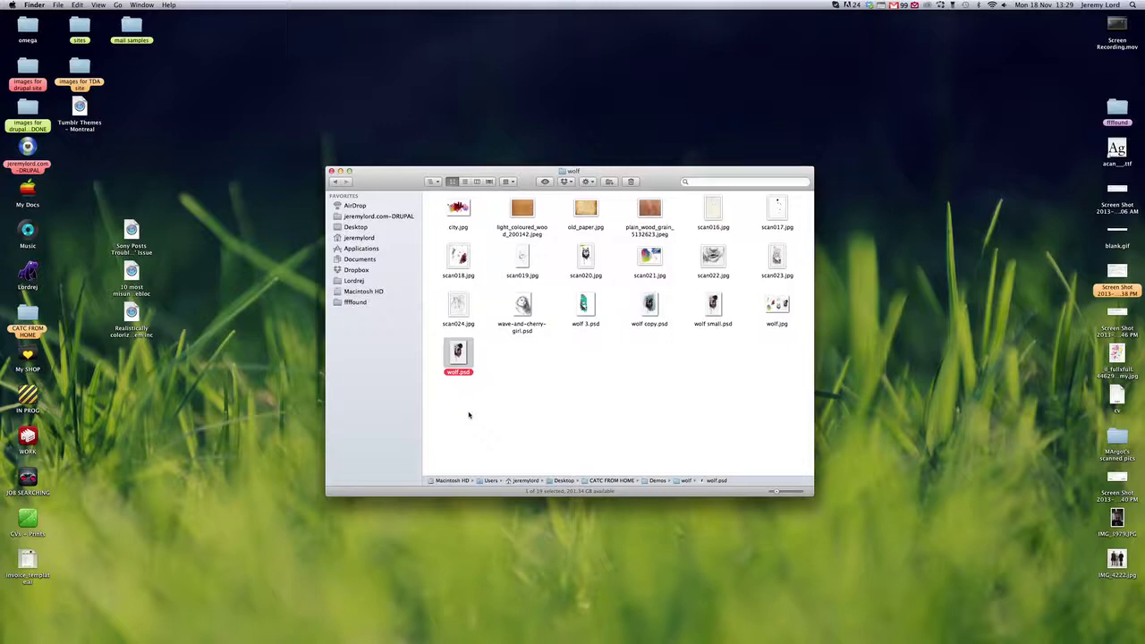
key(space)
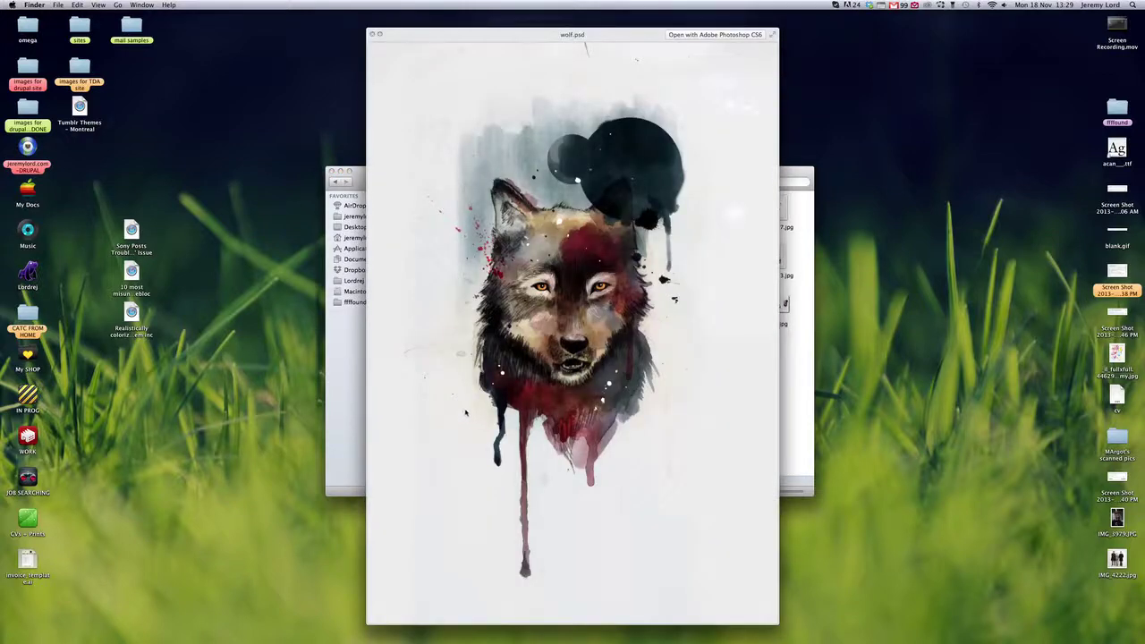
key(space)
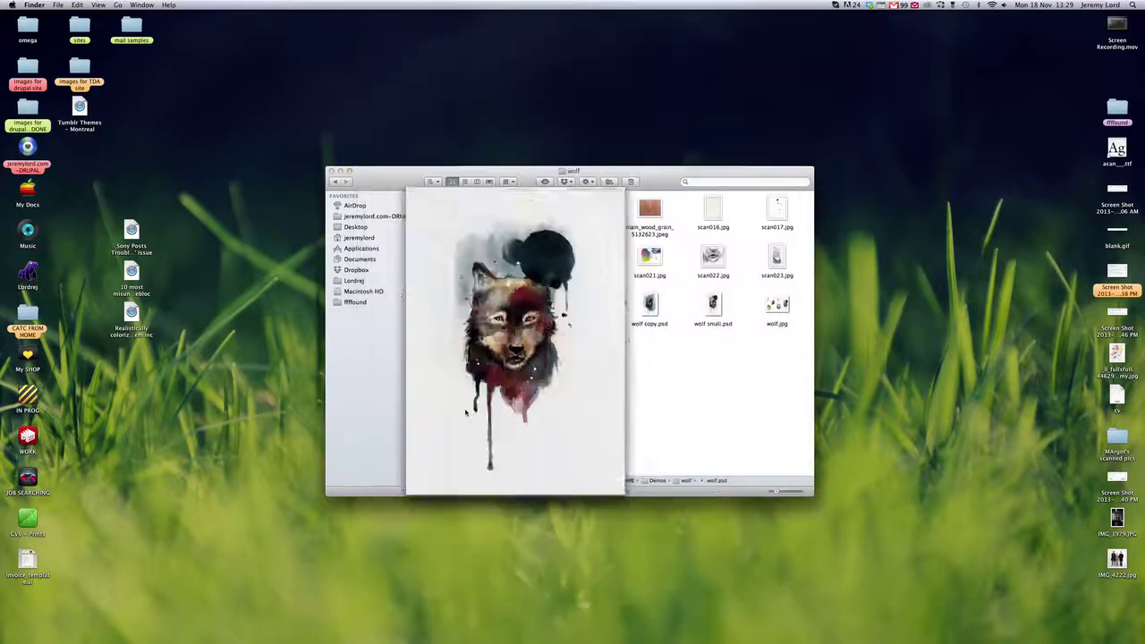
Switch to QuickTime Player
mouse_move(572, 637)
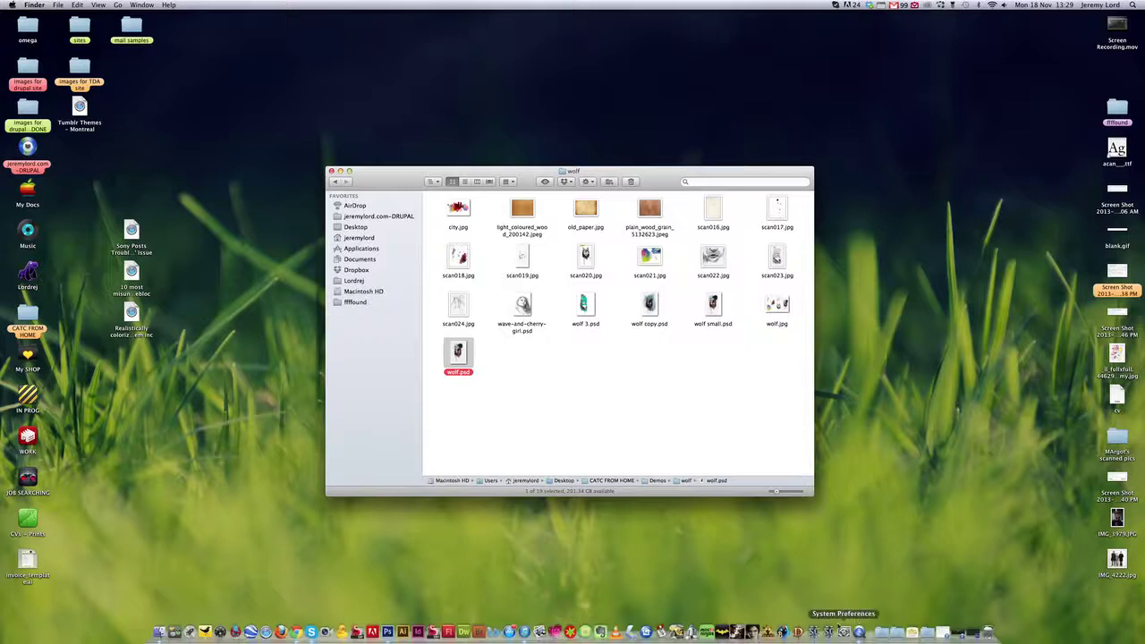
click(858, 632)
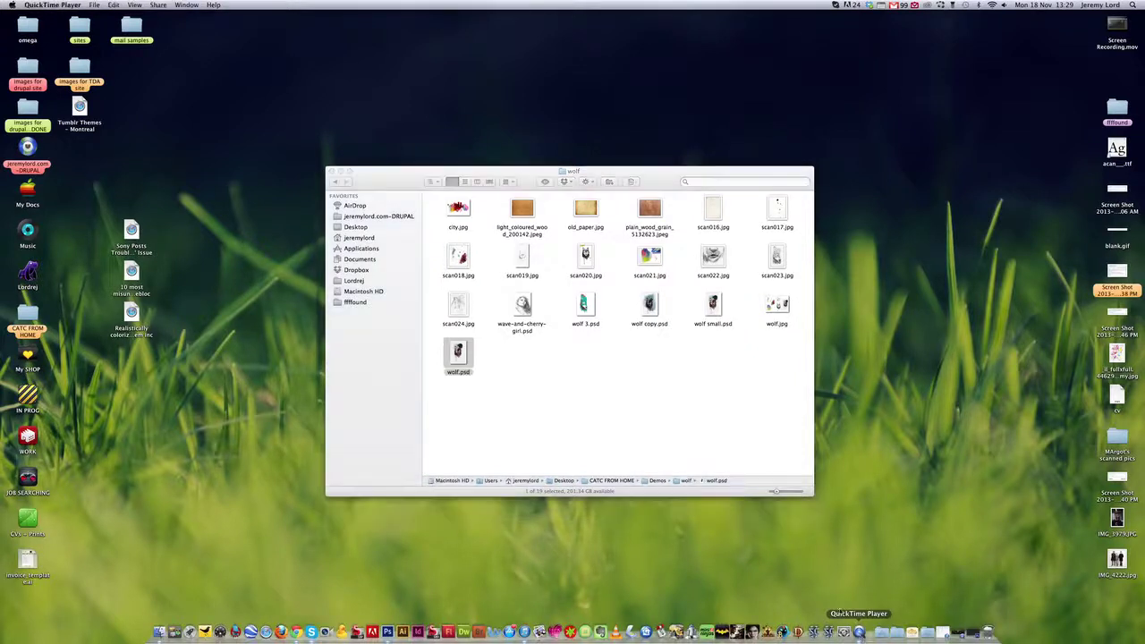